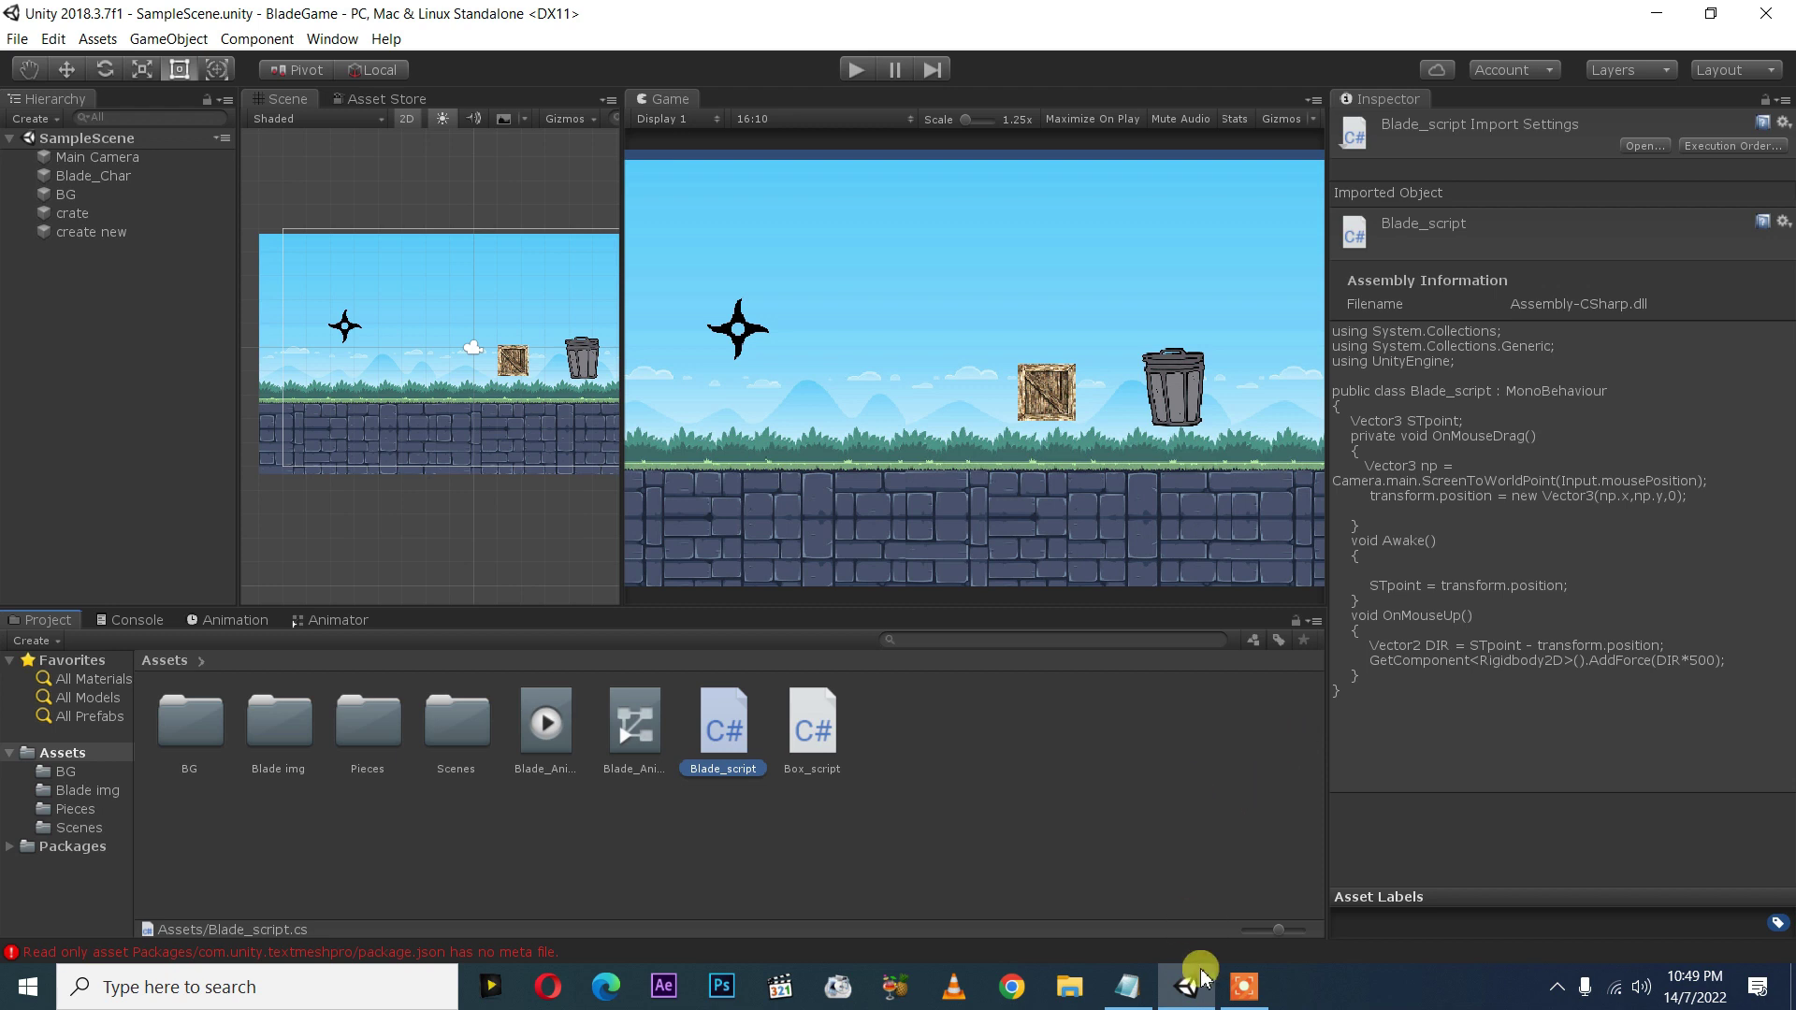
- Check the Awake entry in the session notes, then open Blade_script from Unity's Project panel
{"action": "left_click", "coordinate": [1127, 999]}
{"action": "left_click_drag", "start_coordinate": [1253, 729], "coordinate": [1171, 731]}
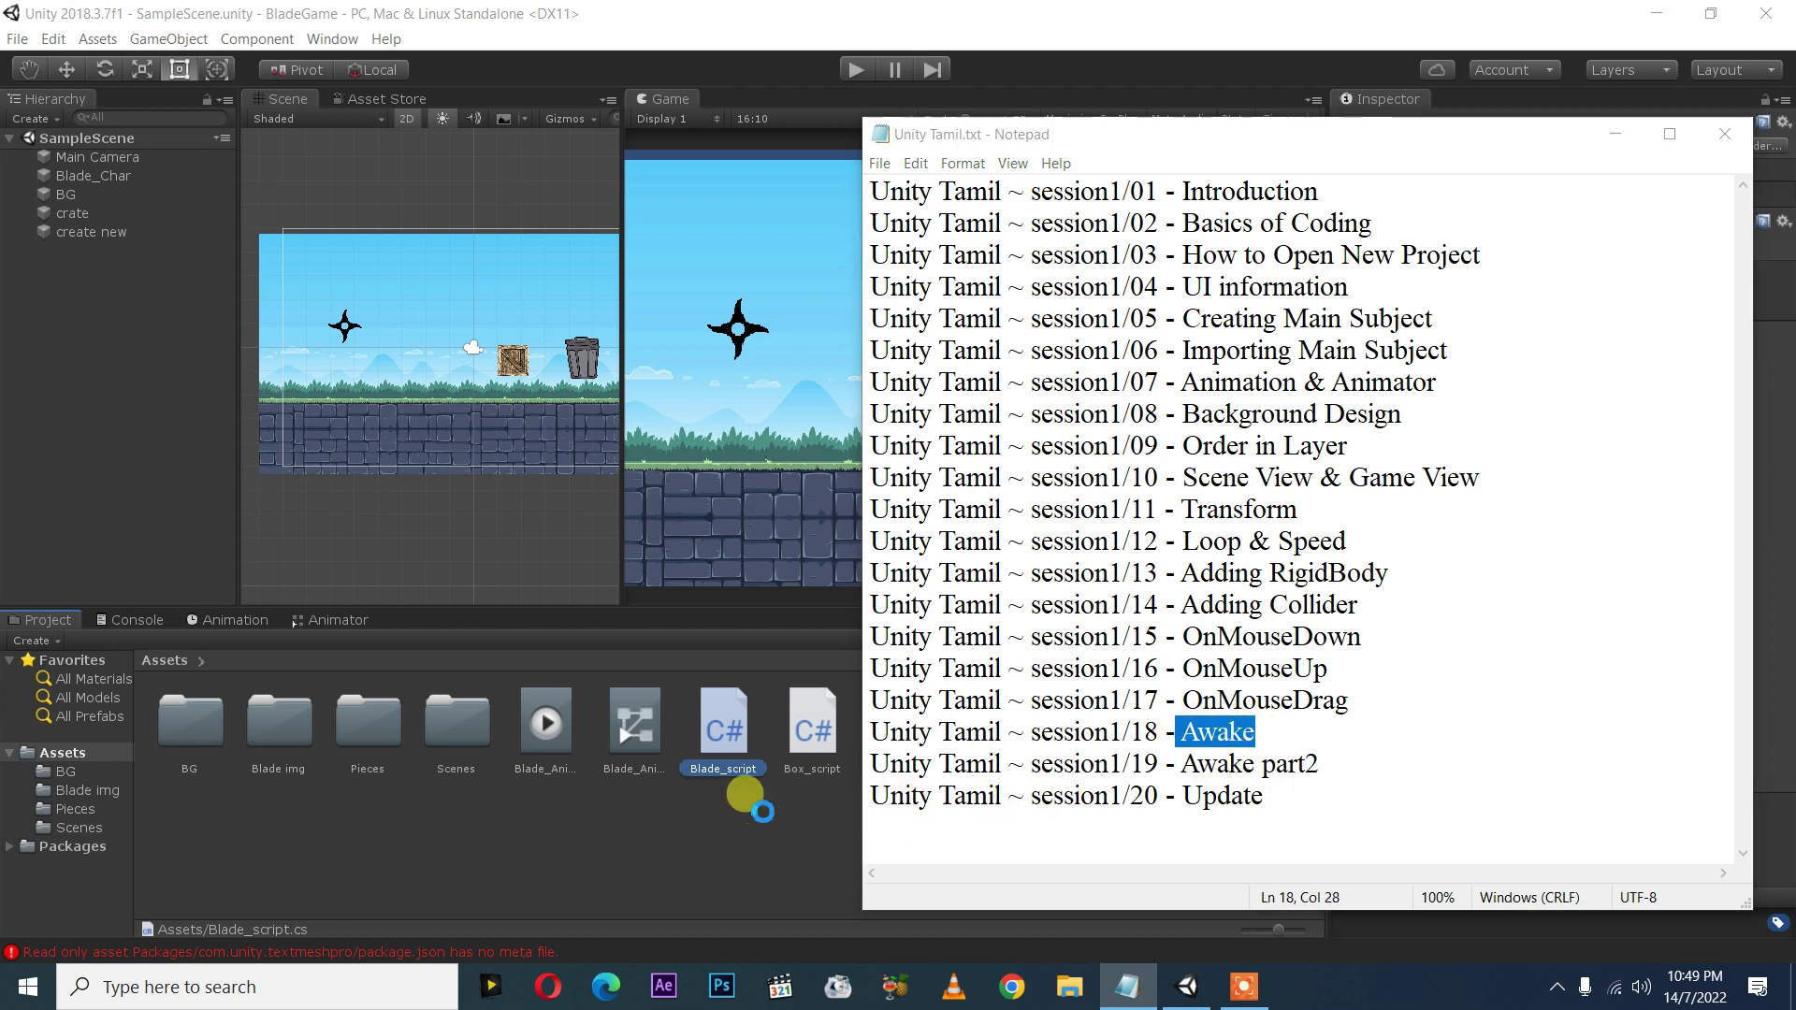
{"action": "left_click", "coordinate": [735, 739]}
{"action": "left_click", "coordinate": [735, 739]}
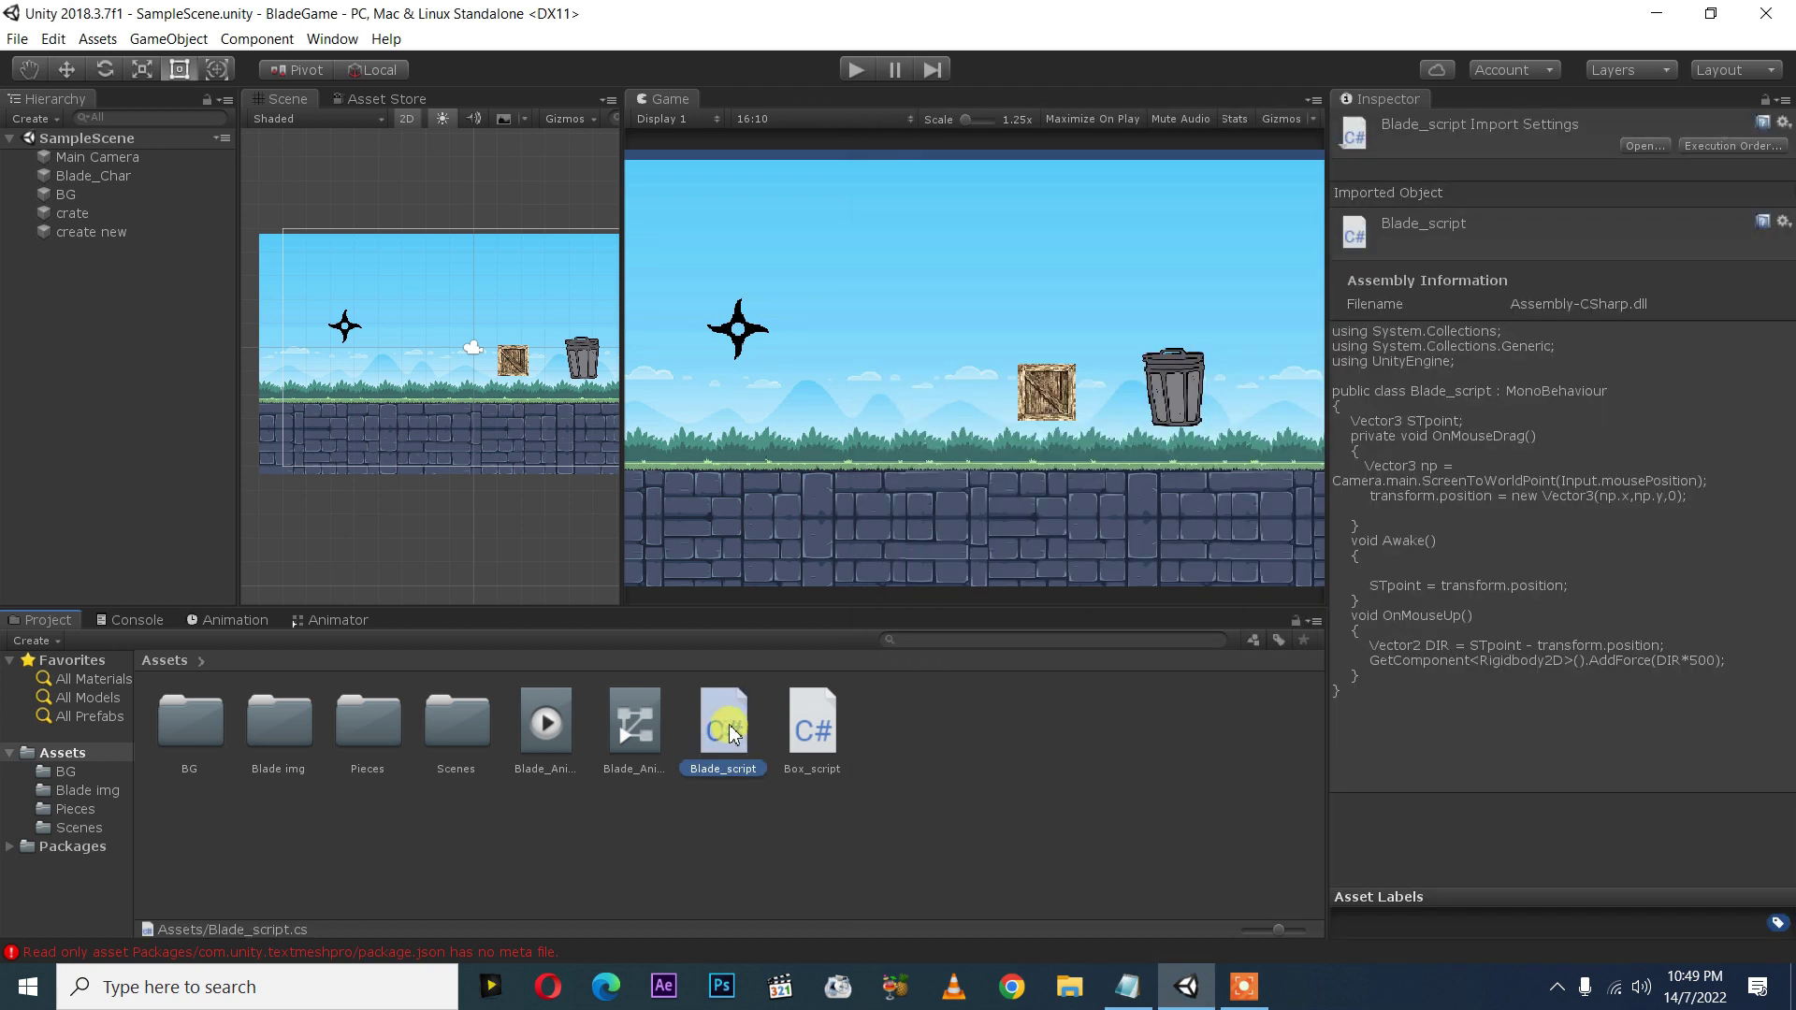
{"action": "double_click", "coordinate": [731, 734]}
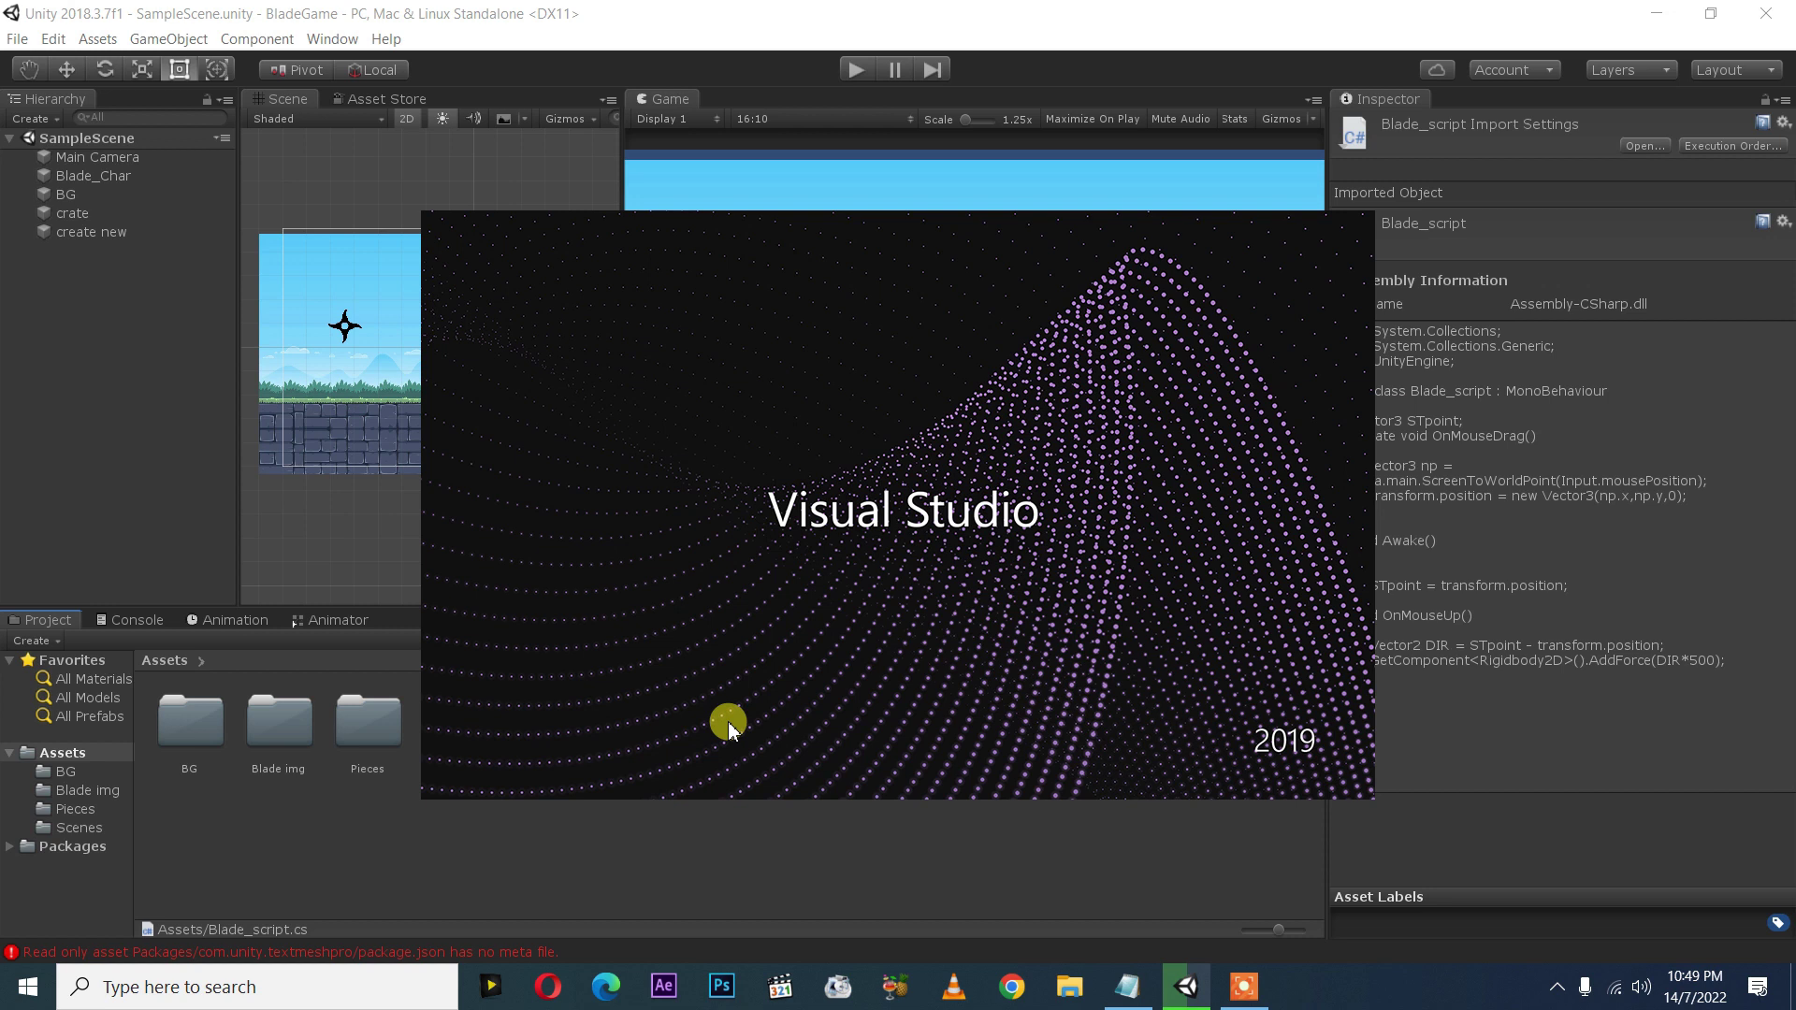
- Select the Awake part2 entry on line 19 of the session notes
{"action": "left_click", "coordinate": [1128, 986]}
{"action": "mouse_move", "coordinate": [1181, 765]}
{"action": "left_mouse_down"}
{"action": "mouse_move", "coordinate": [1319, 765]}
{"action": "mouse_move", "coordinate": [823, 765]}
{"action": "left_mouse_up"}
{"action": "left_click", "coordinate": [1344, 763]}
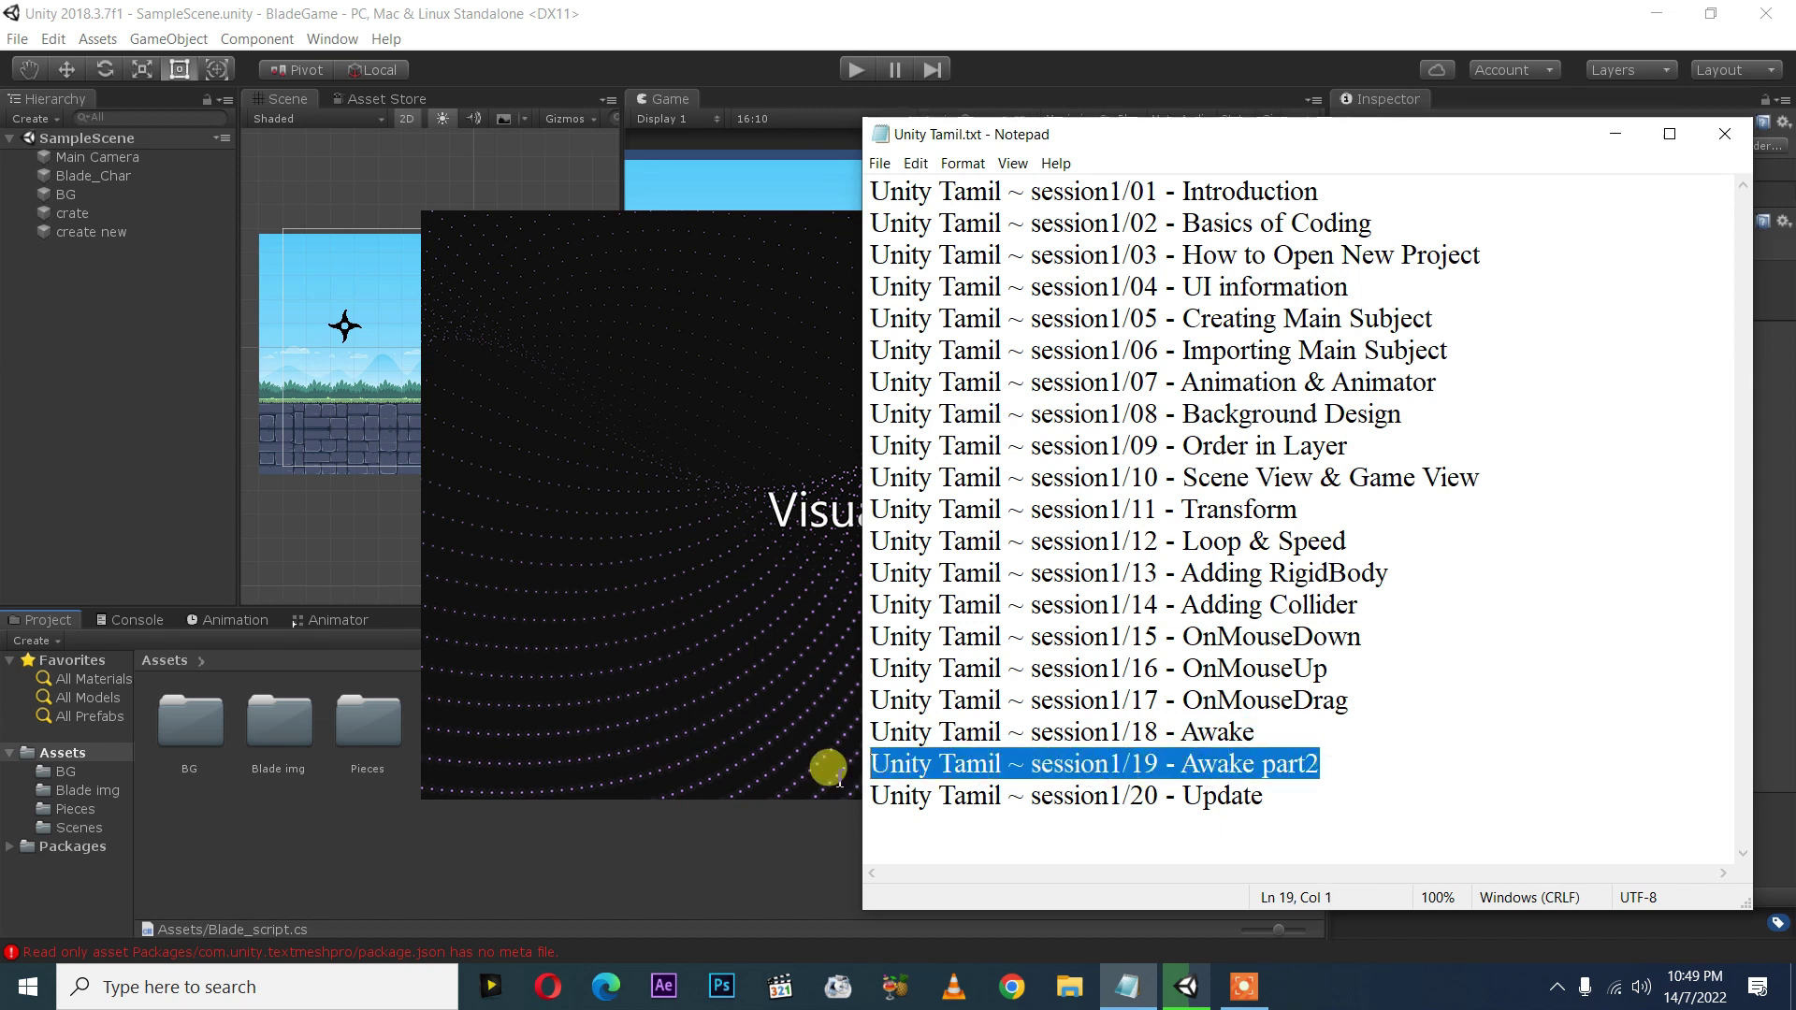
{"action": "left_click", "coordinate": [1292, 765]}
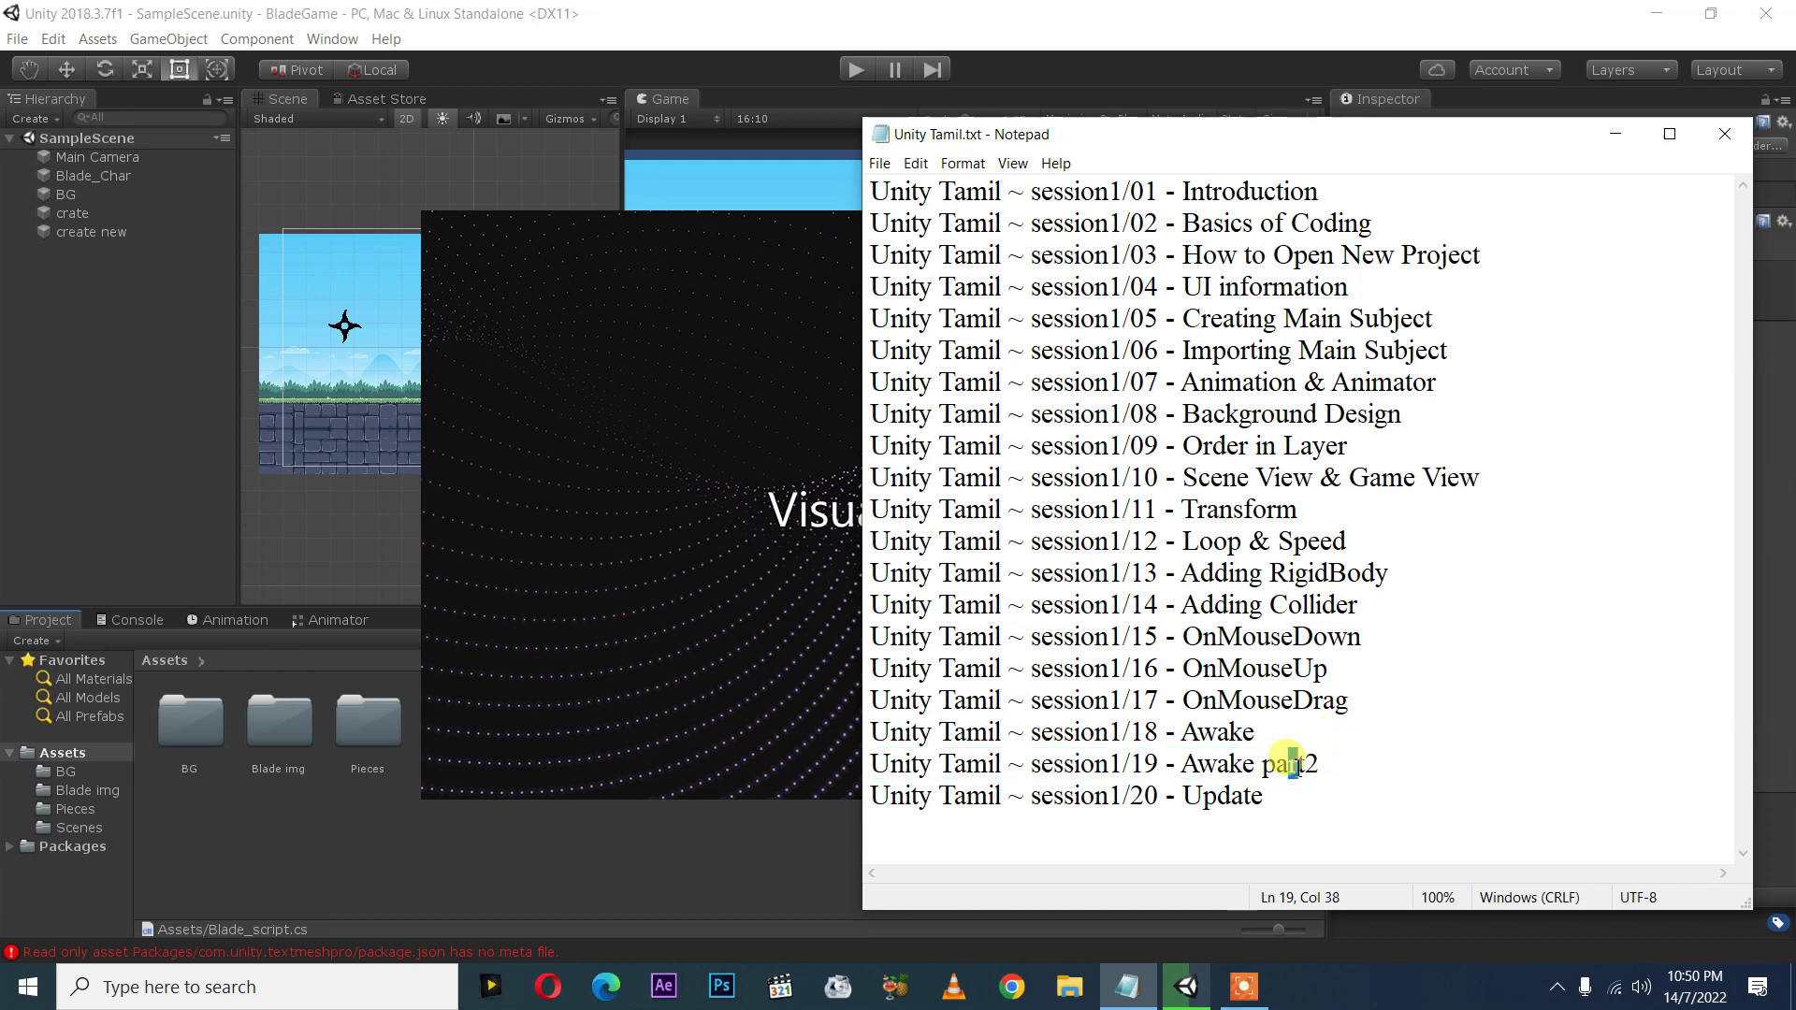
{"action": "left_click_drag", "start_coordinate": [1264, 765], "coordinate": [1335, 765]}
{"action": "left_click", "coordinate": [1338, 765]}
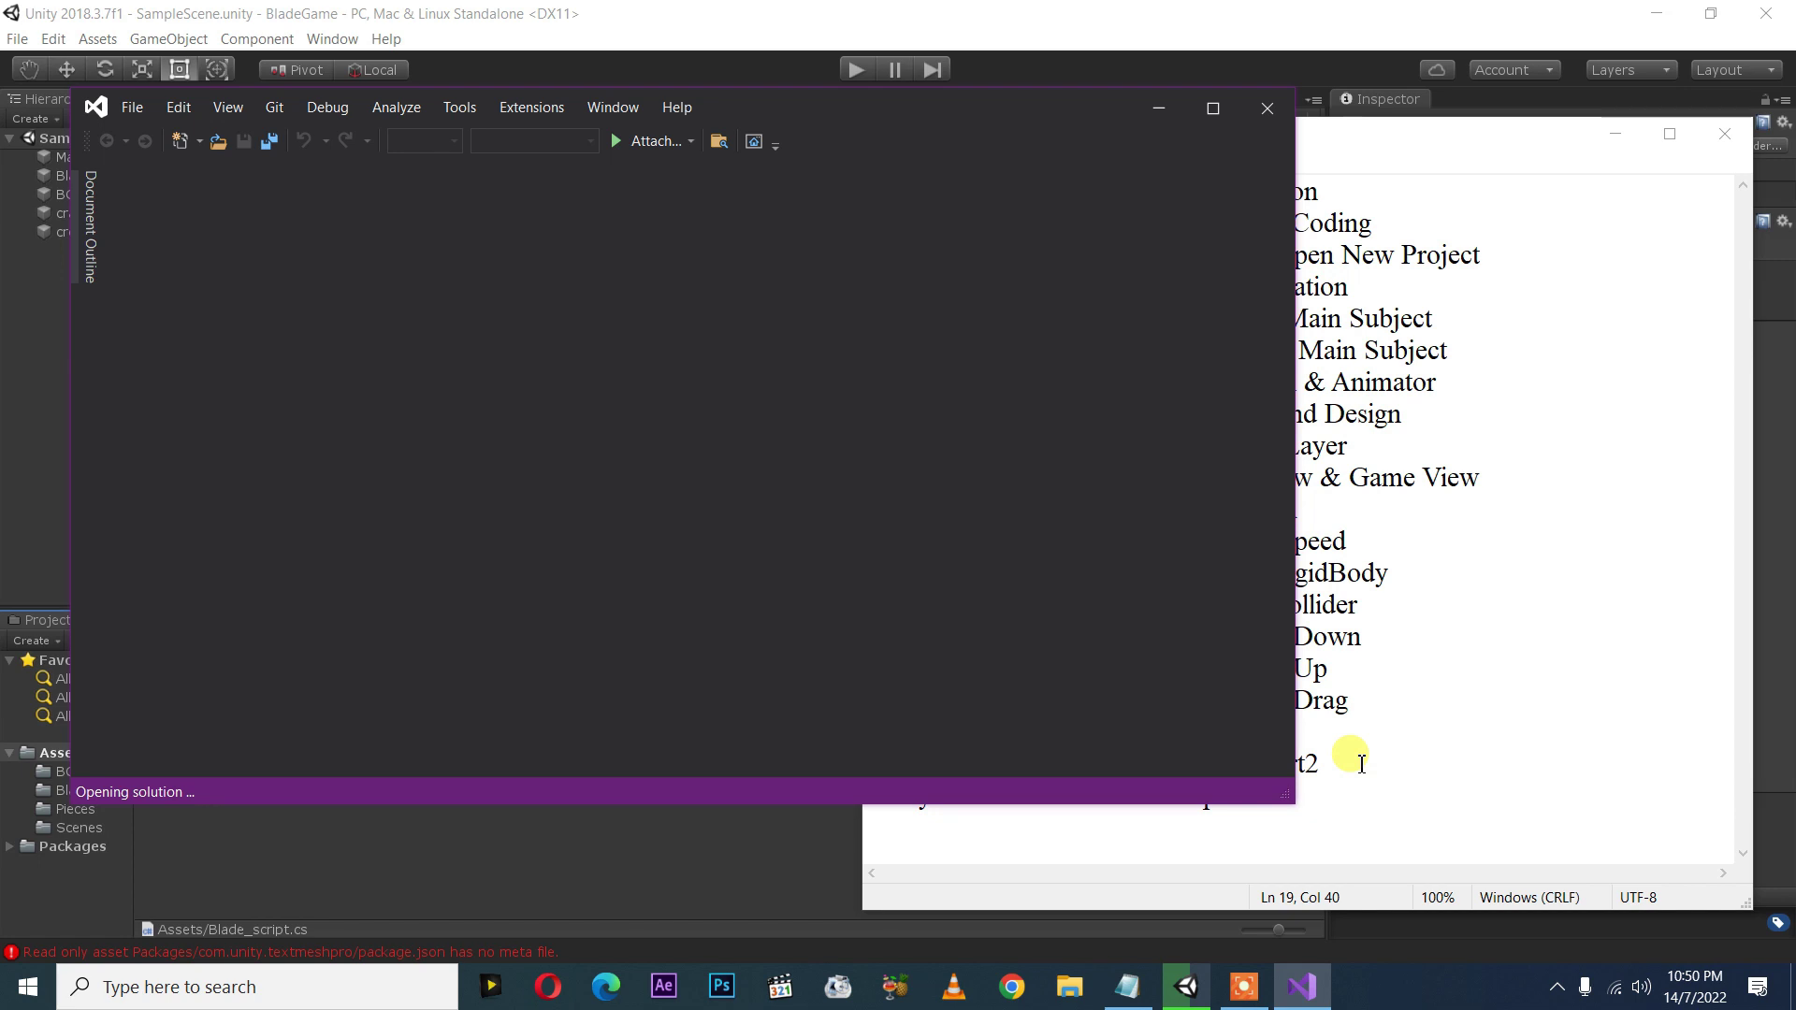
{"action": "left_click", "coordinate": [1361, 764]}
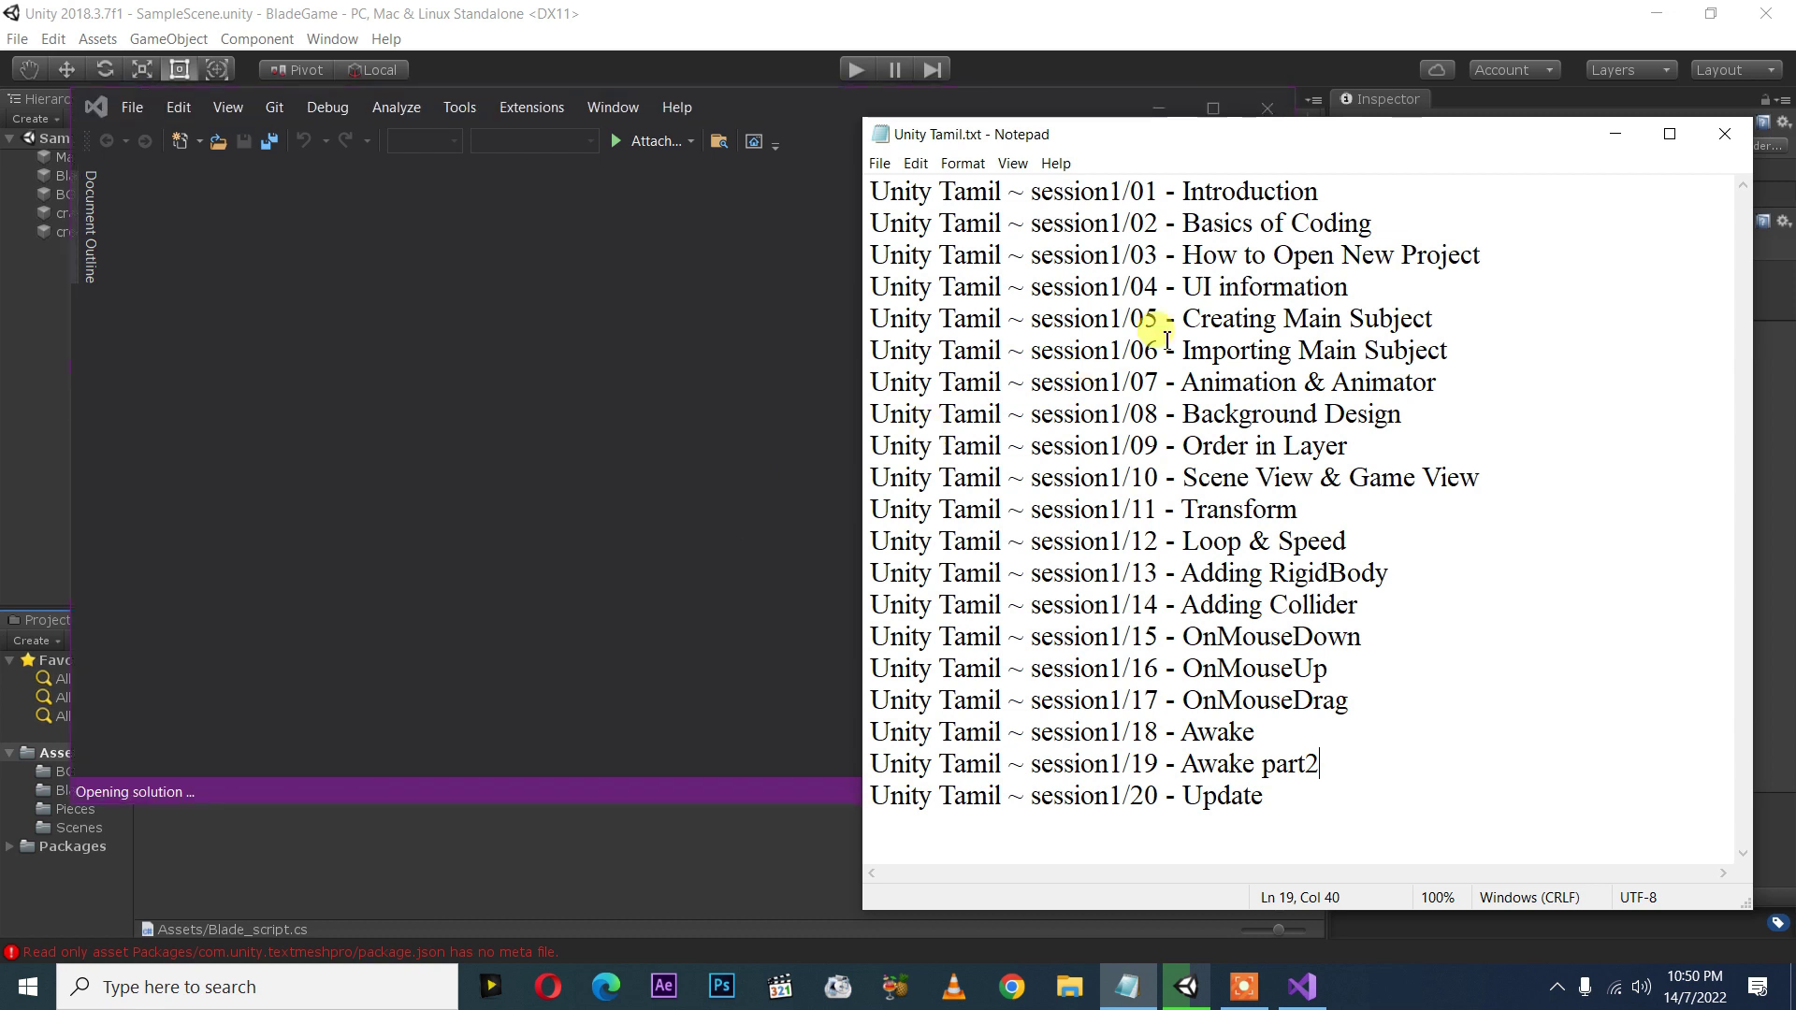
- Minimize the session notes so the loaded BladeGame solution in Visual Studio shows
{"action": "left_click", "coordinate": [1614, 134]}
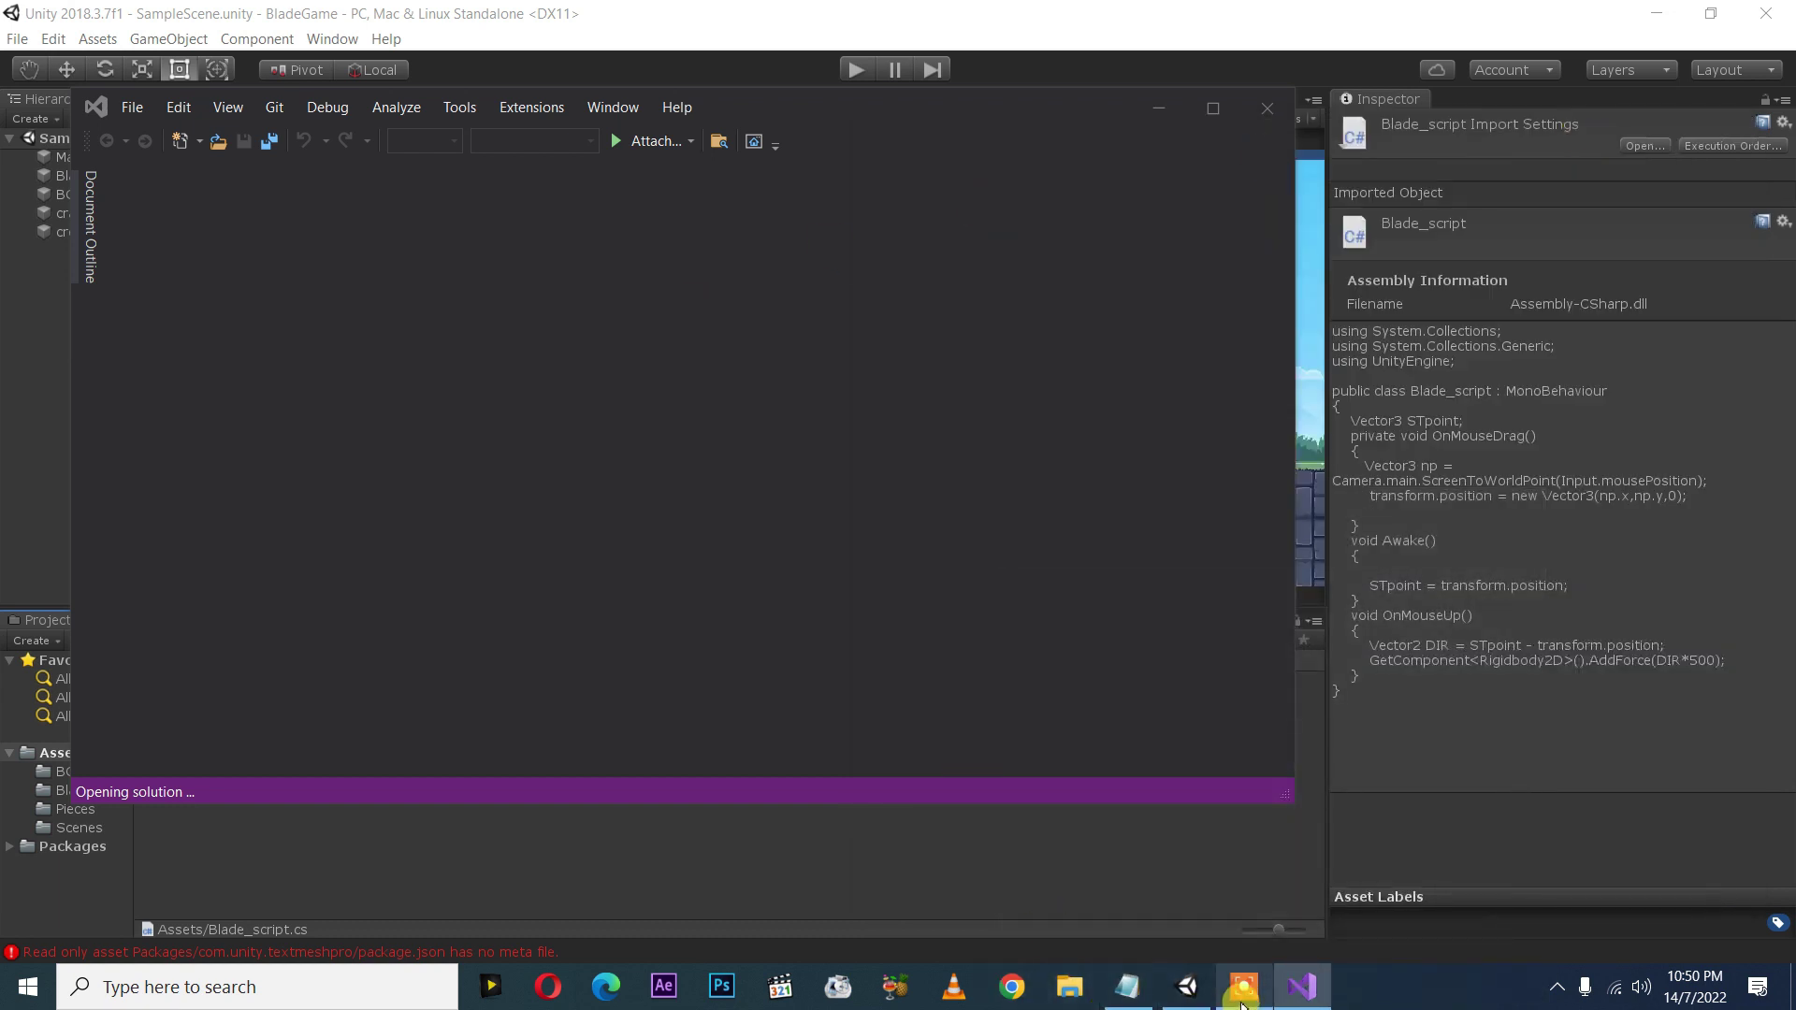
{"action": "left_click", "coordinate": [1244, 987]}
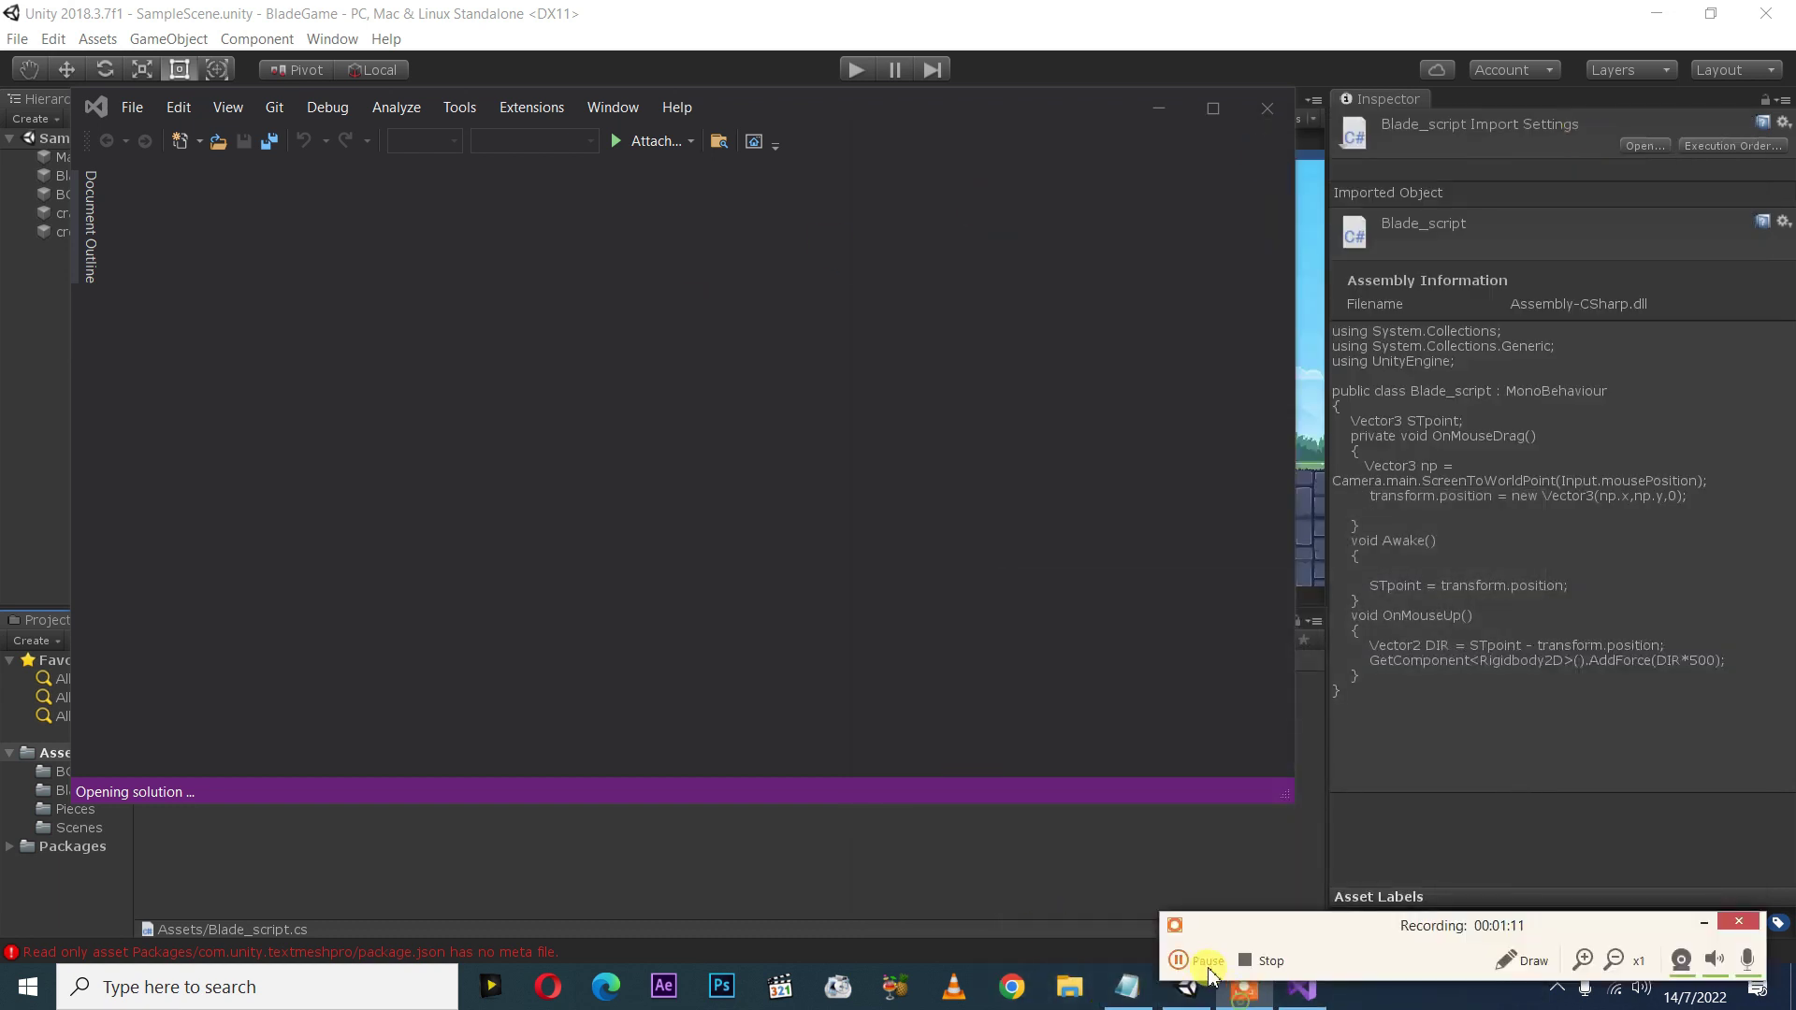
{"action": "left_click", "coordinate": [1200, 961]}
{"action": "left_click", "coordinate": [1705, 921]}
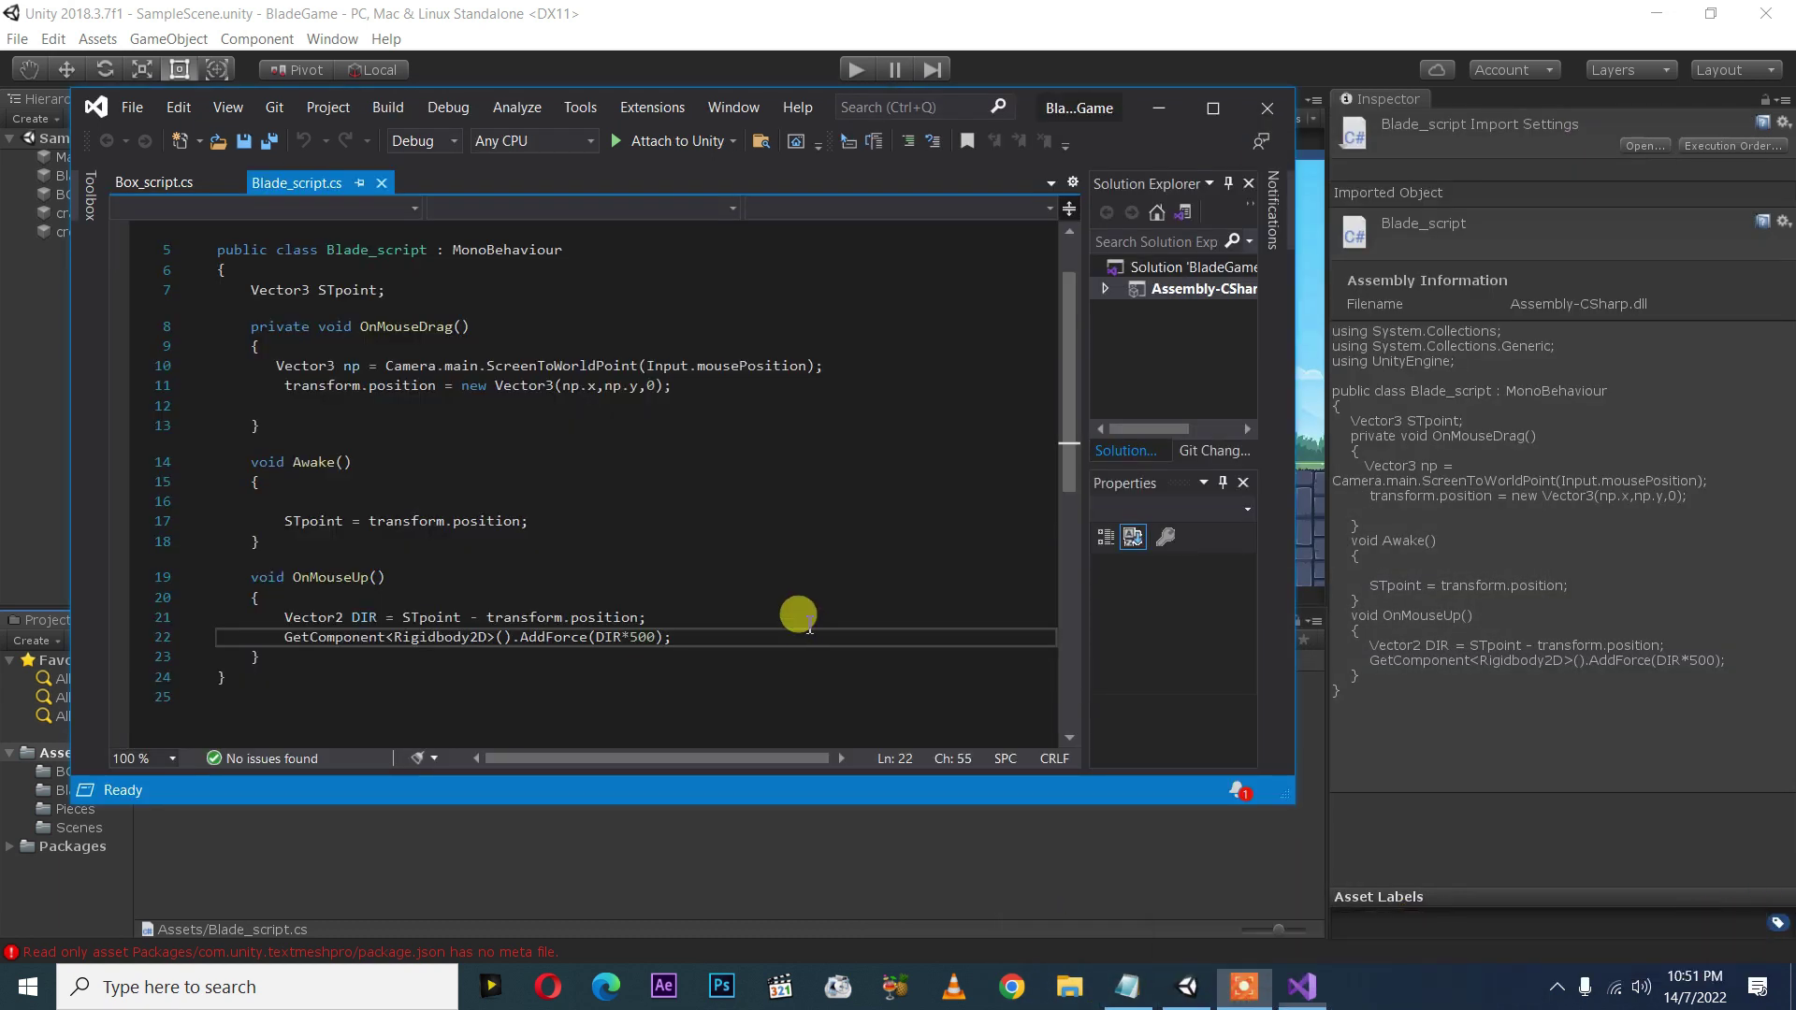
{"action": "left_click", "coordinate": [688, 637]}
{"action": "left_click", "coordinate": [642, 637], "text": "shift"}
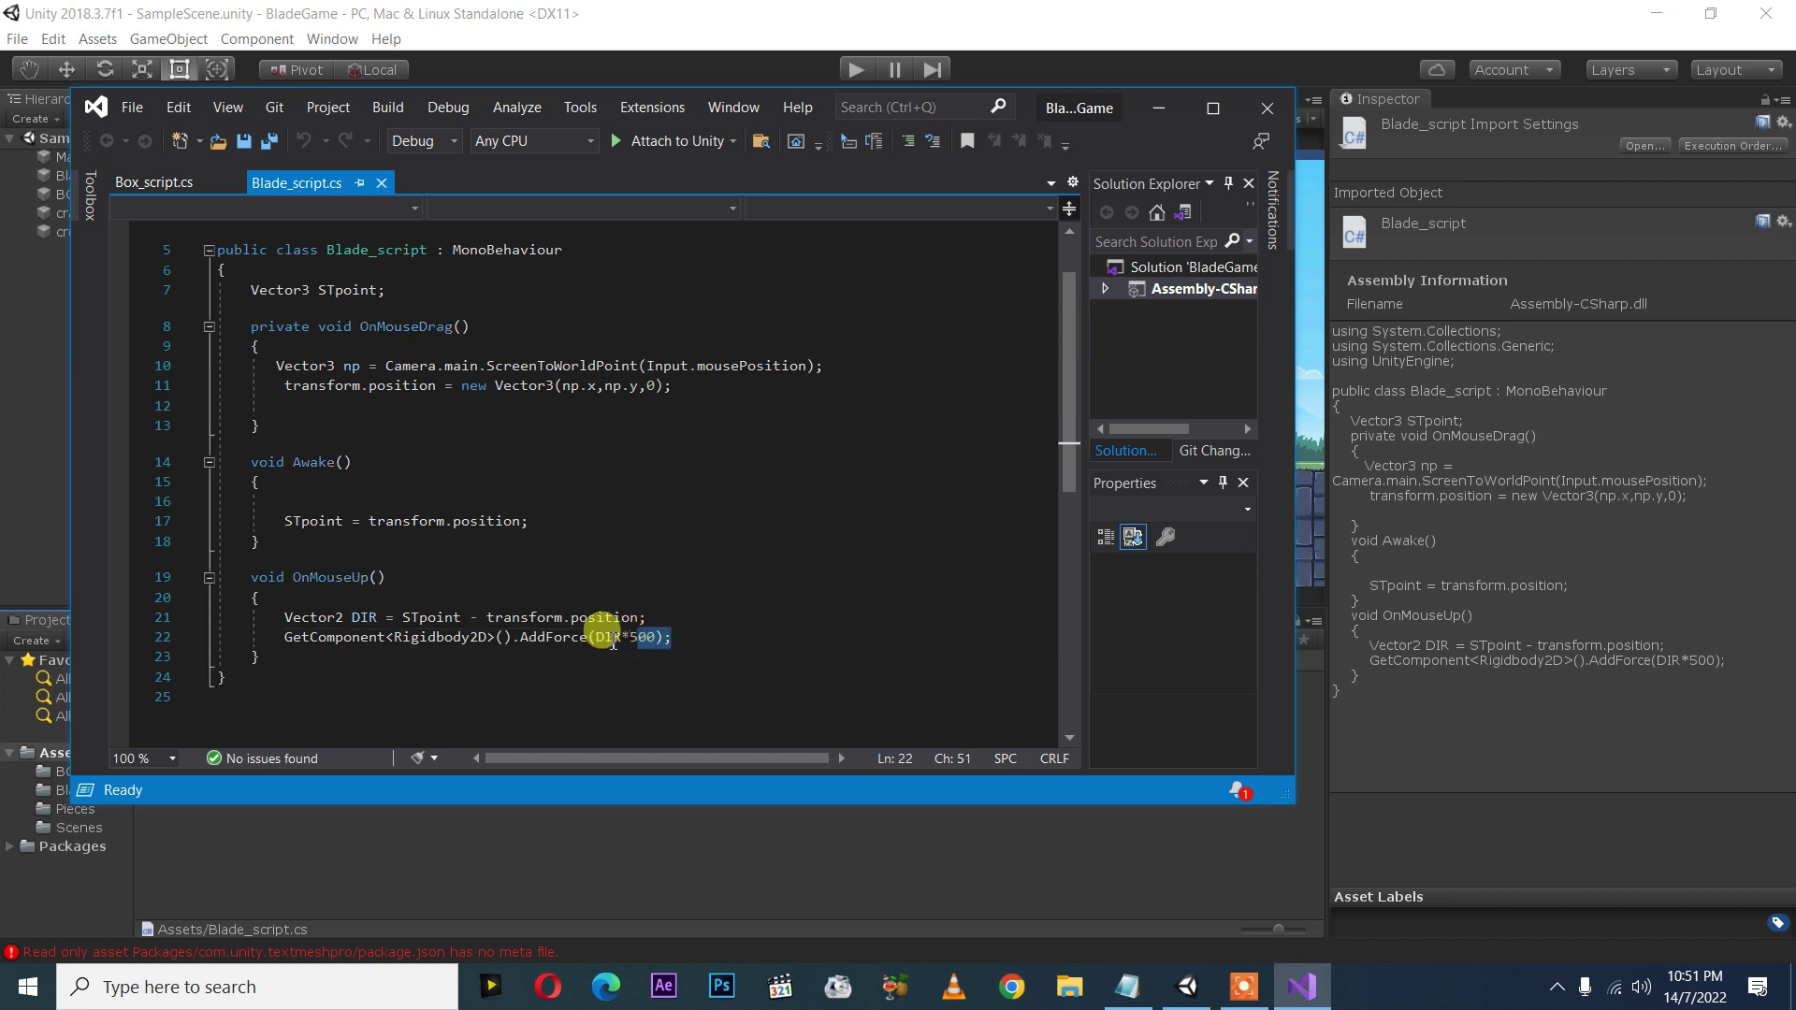
{"action": "left_click", "coordinate": [514, 639]}
{"action": "left_click", "coordinate": [589, 637], "text": "shift"}
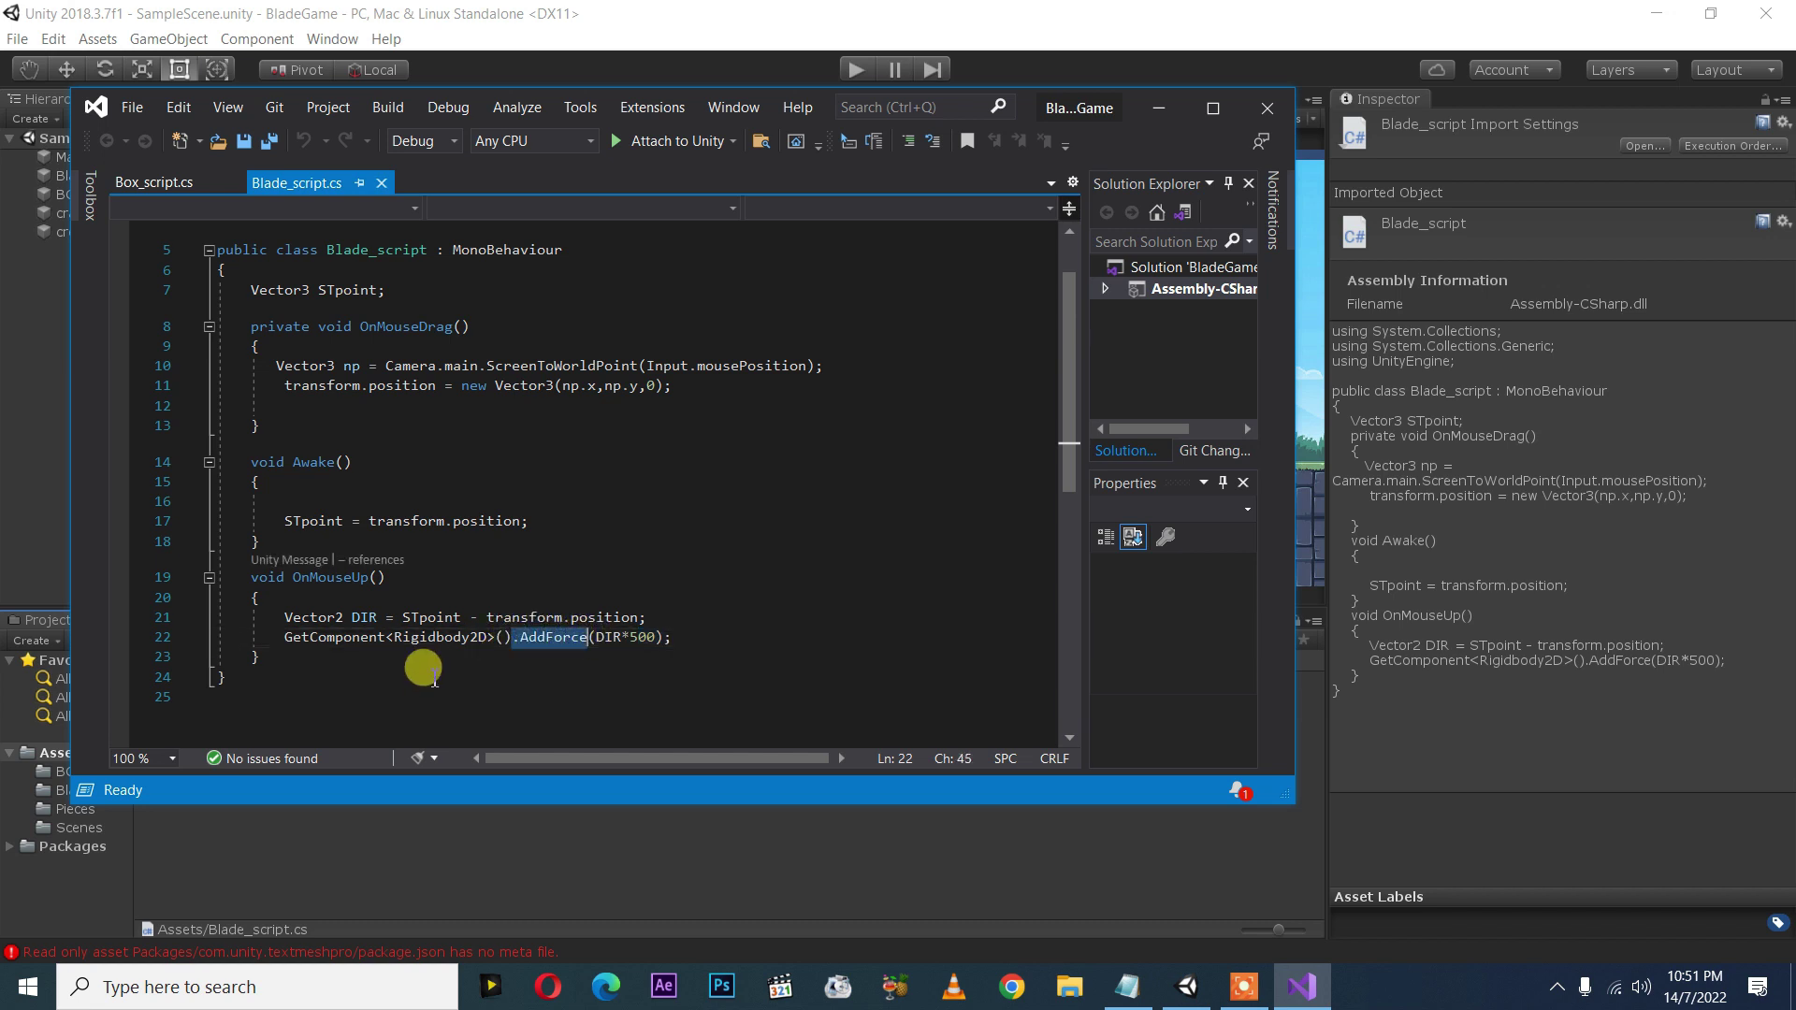
{"action": "left_click", "coordinate": [613, 638]}
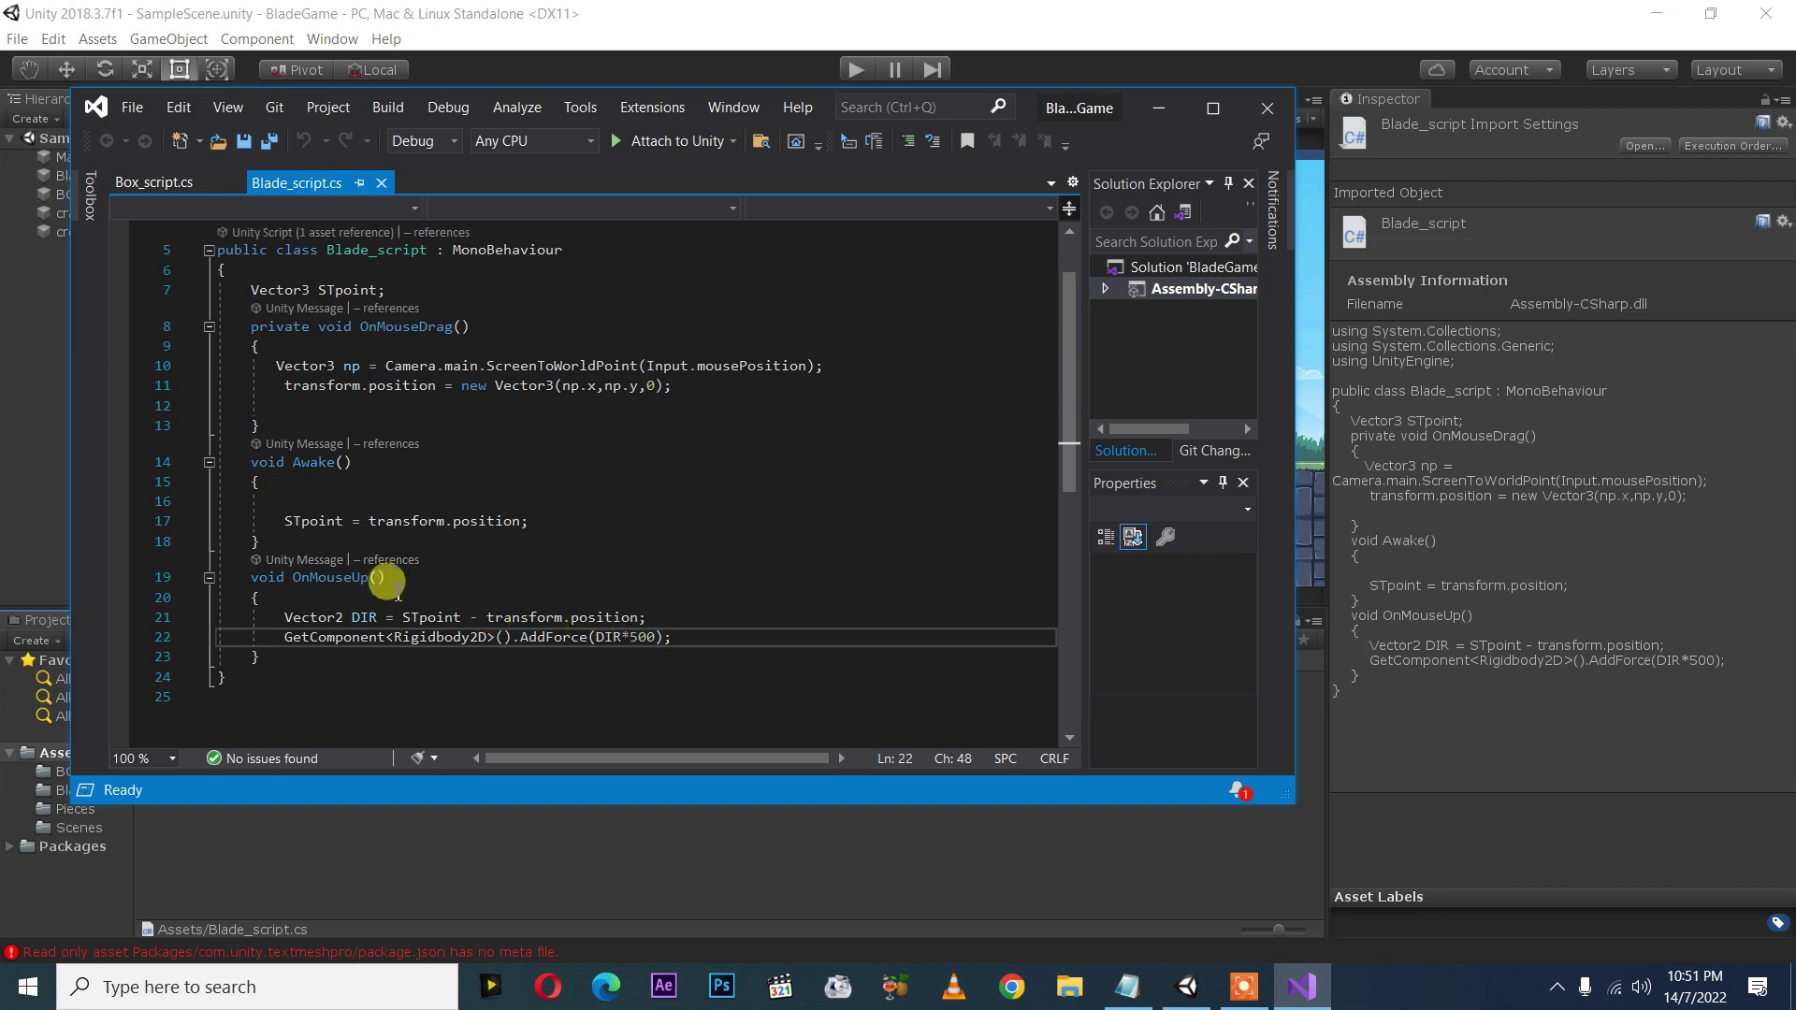
{"action": "double_click", "coordinate": [643, 637]}
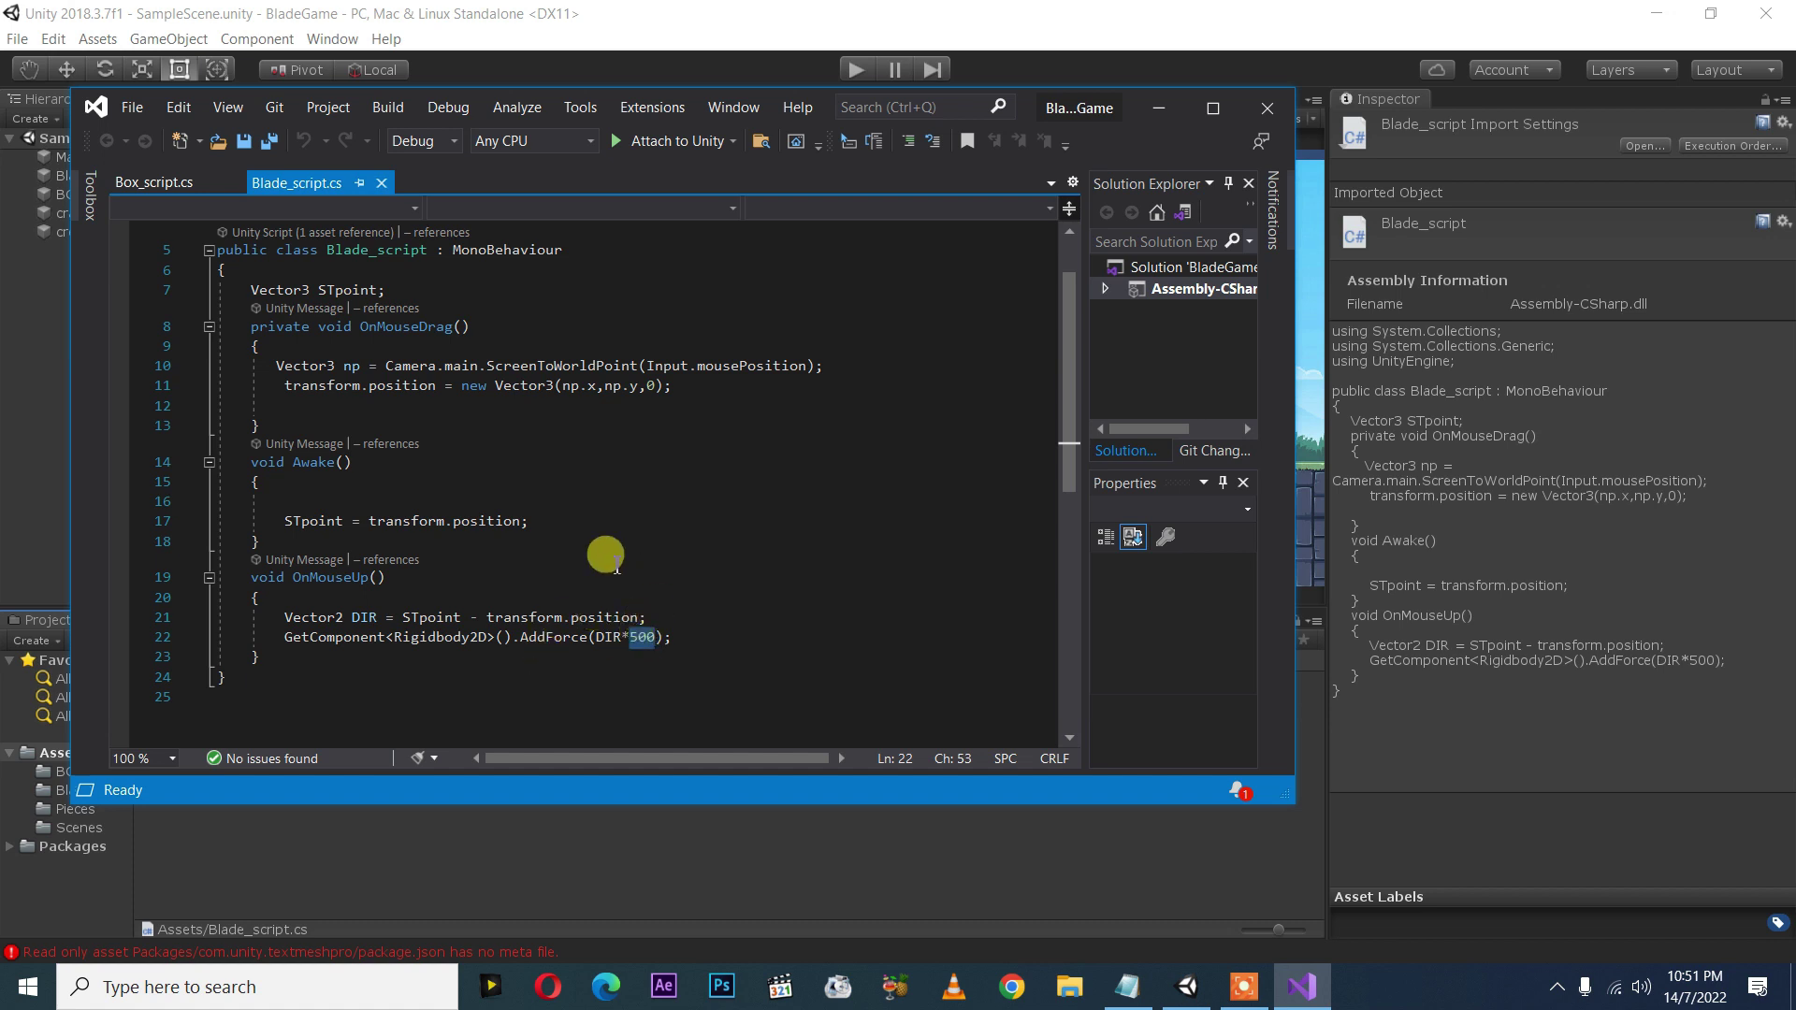
- Run a play test, drag back and release the shuriken to fling it, then stop
{"action": "left_click", "coordinate": [1160, 110]}
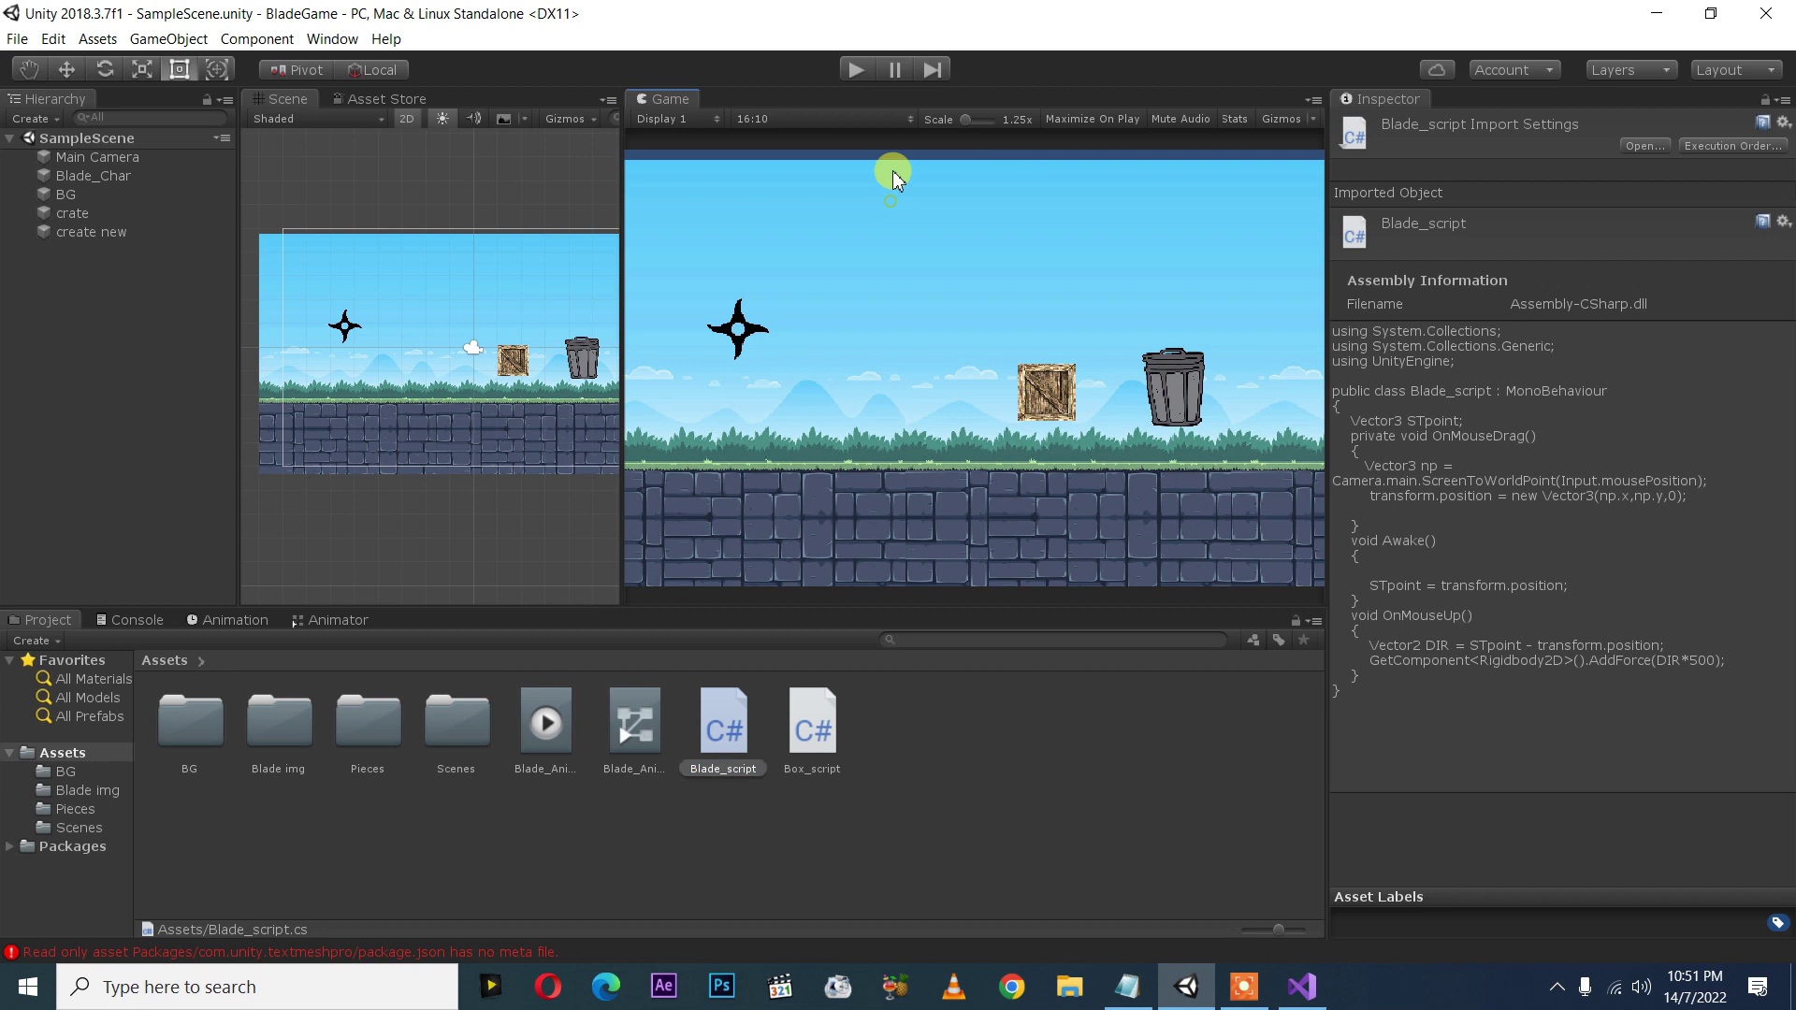
{"action": "left_click", "coordinate": [859, 75]}
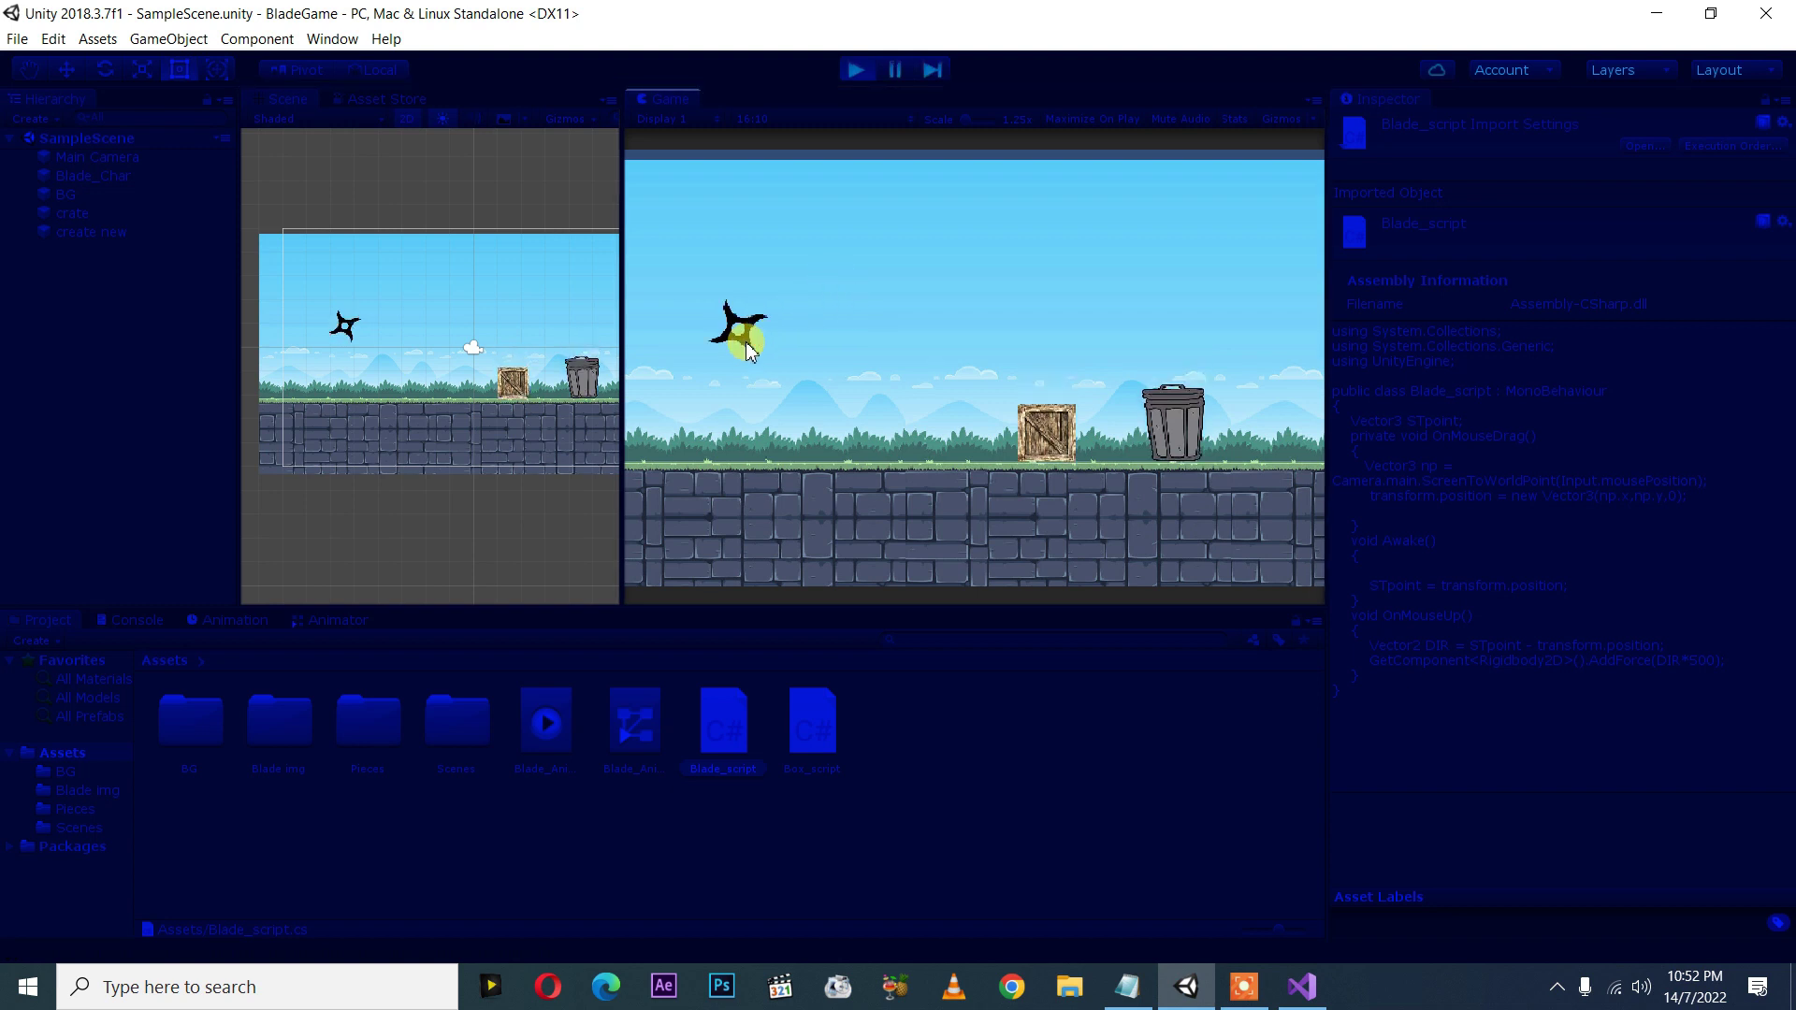
{"action": "mouse_move", "coordinate": [746, 348]}
{"action": "left_mouse_down"}
{"action": "mouse_move", "coordinate": [680, 385]}
{"action": "mouse_move", "coordinate": [662, 360]}
{"action": "left_mouse_up"}
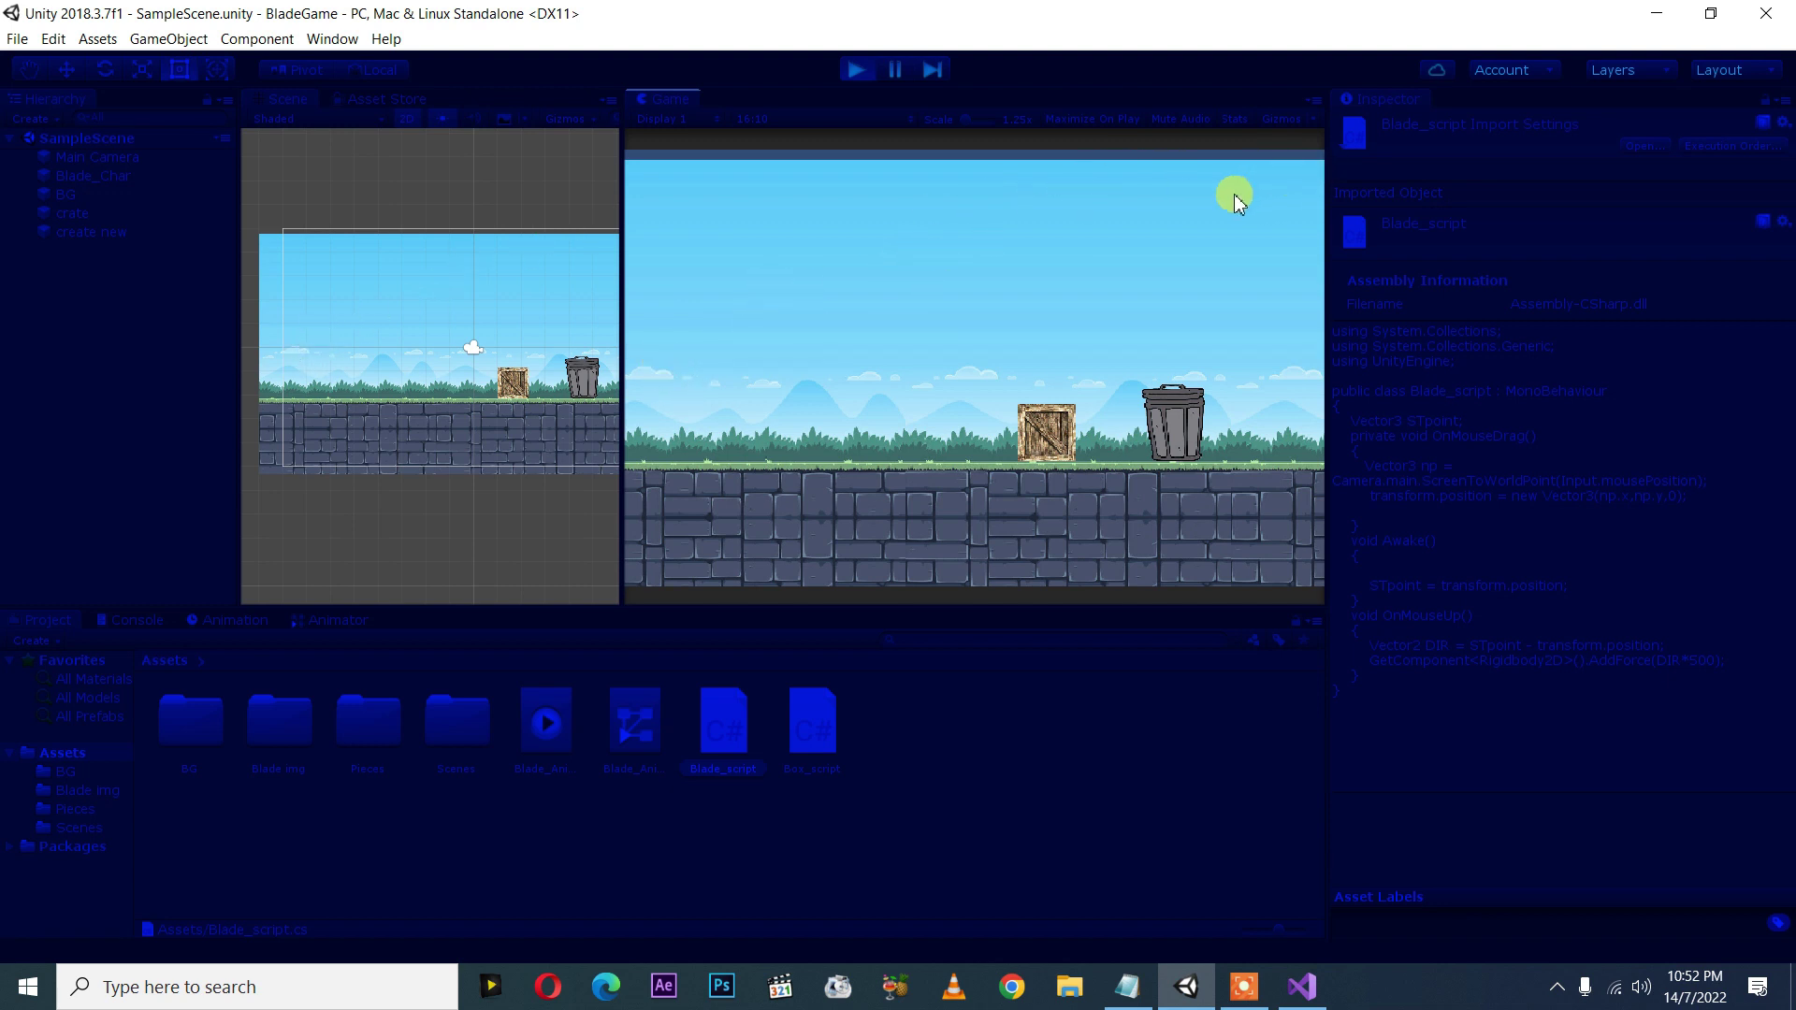
{"action": "left_click", "coordinate": [848, 75]}
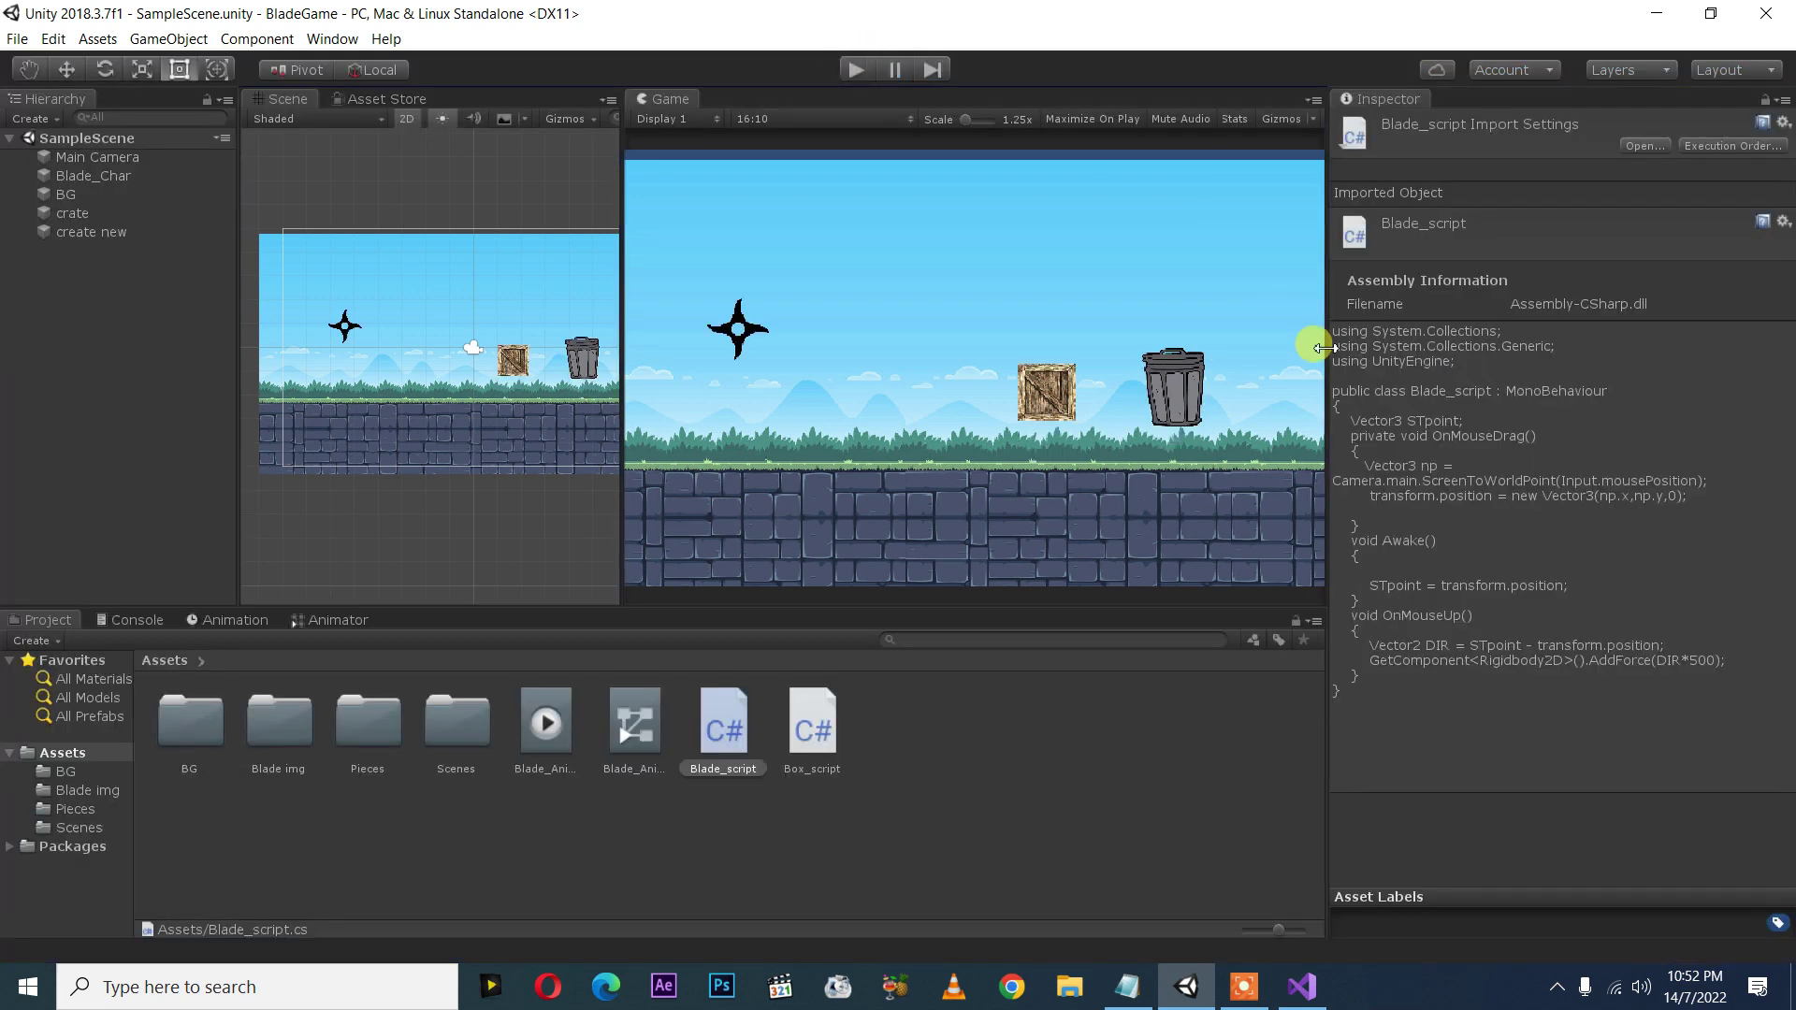
- Test Blade_Char with Rigidbody 2D Gravity Scale 1 in play mode, then restore it to 0
{"action": "left_click", "coordinate": [350, 333]}
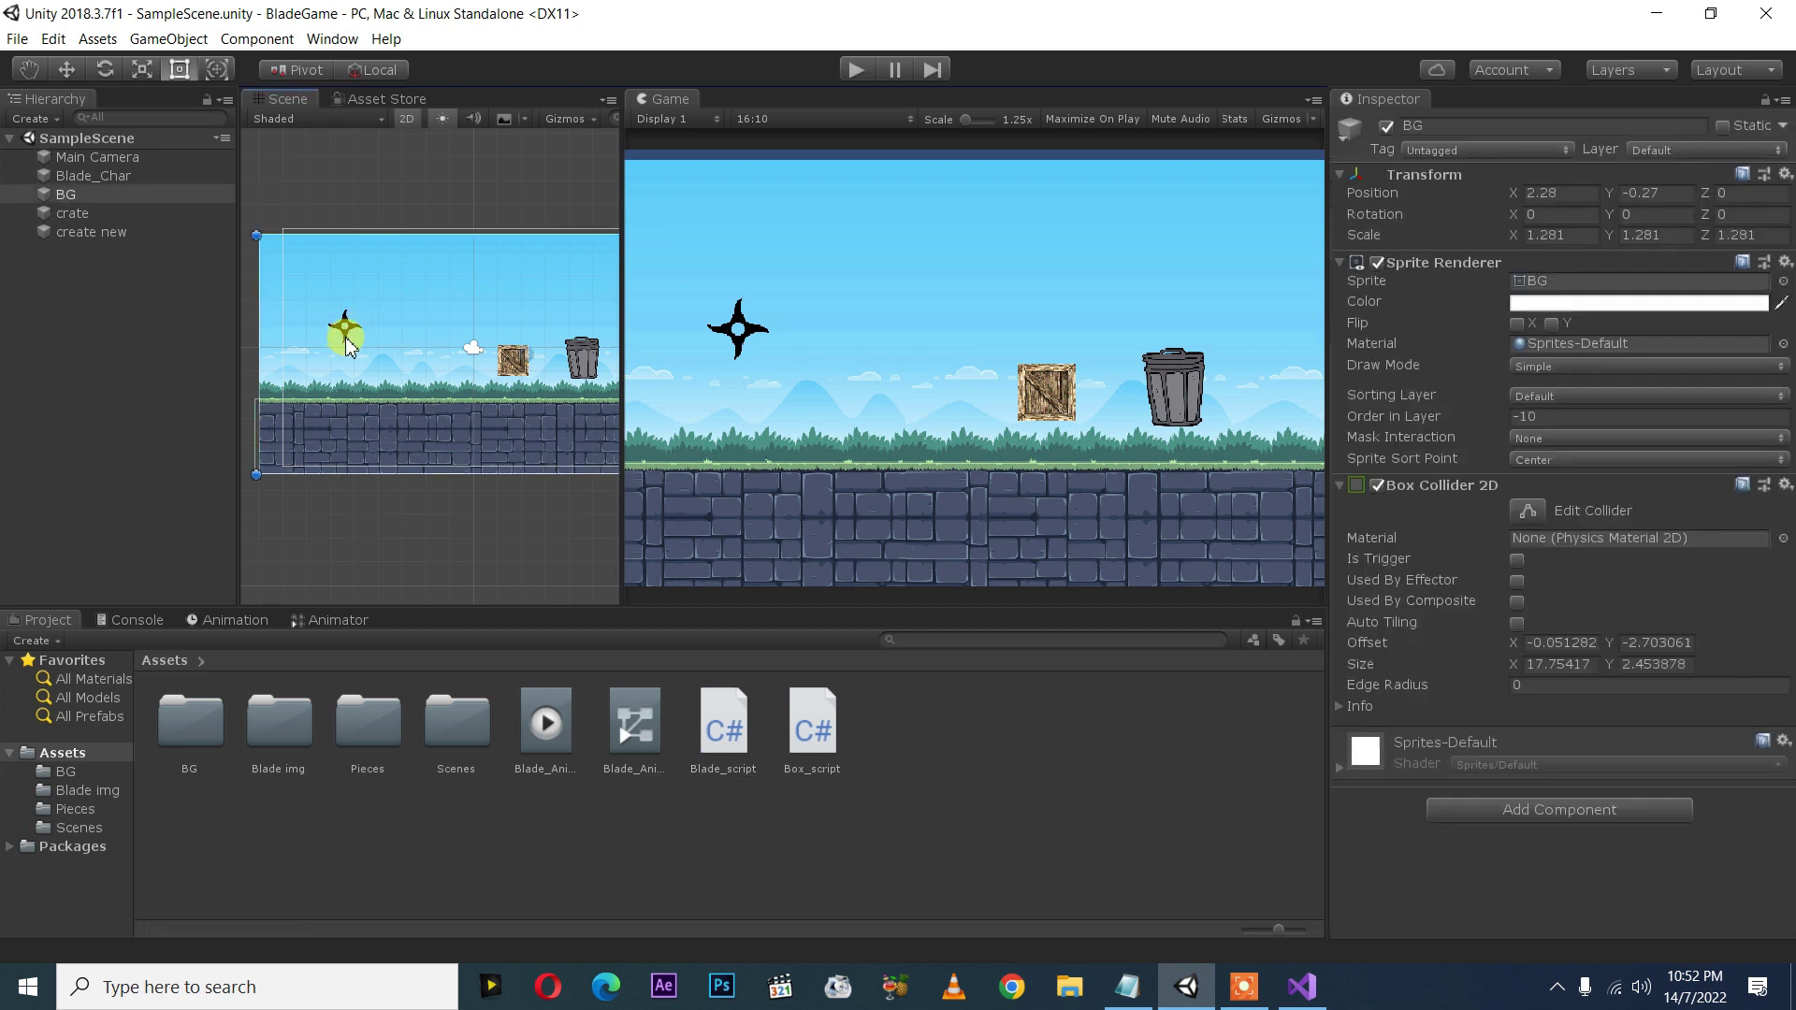
{"action": "left_click", "coordinate": [347, 337]}
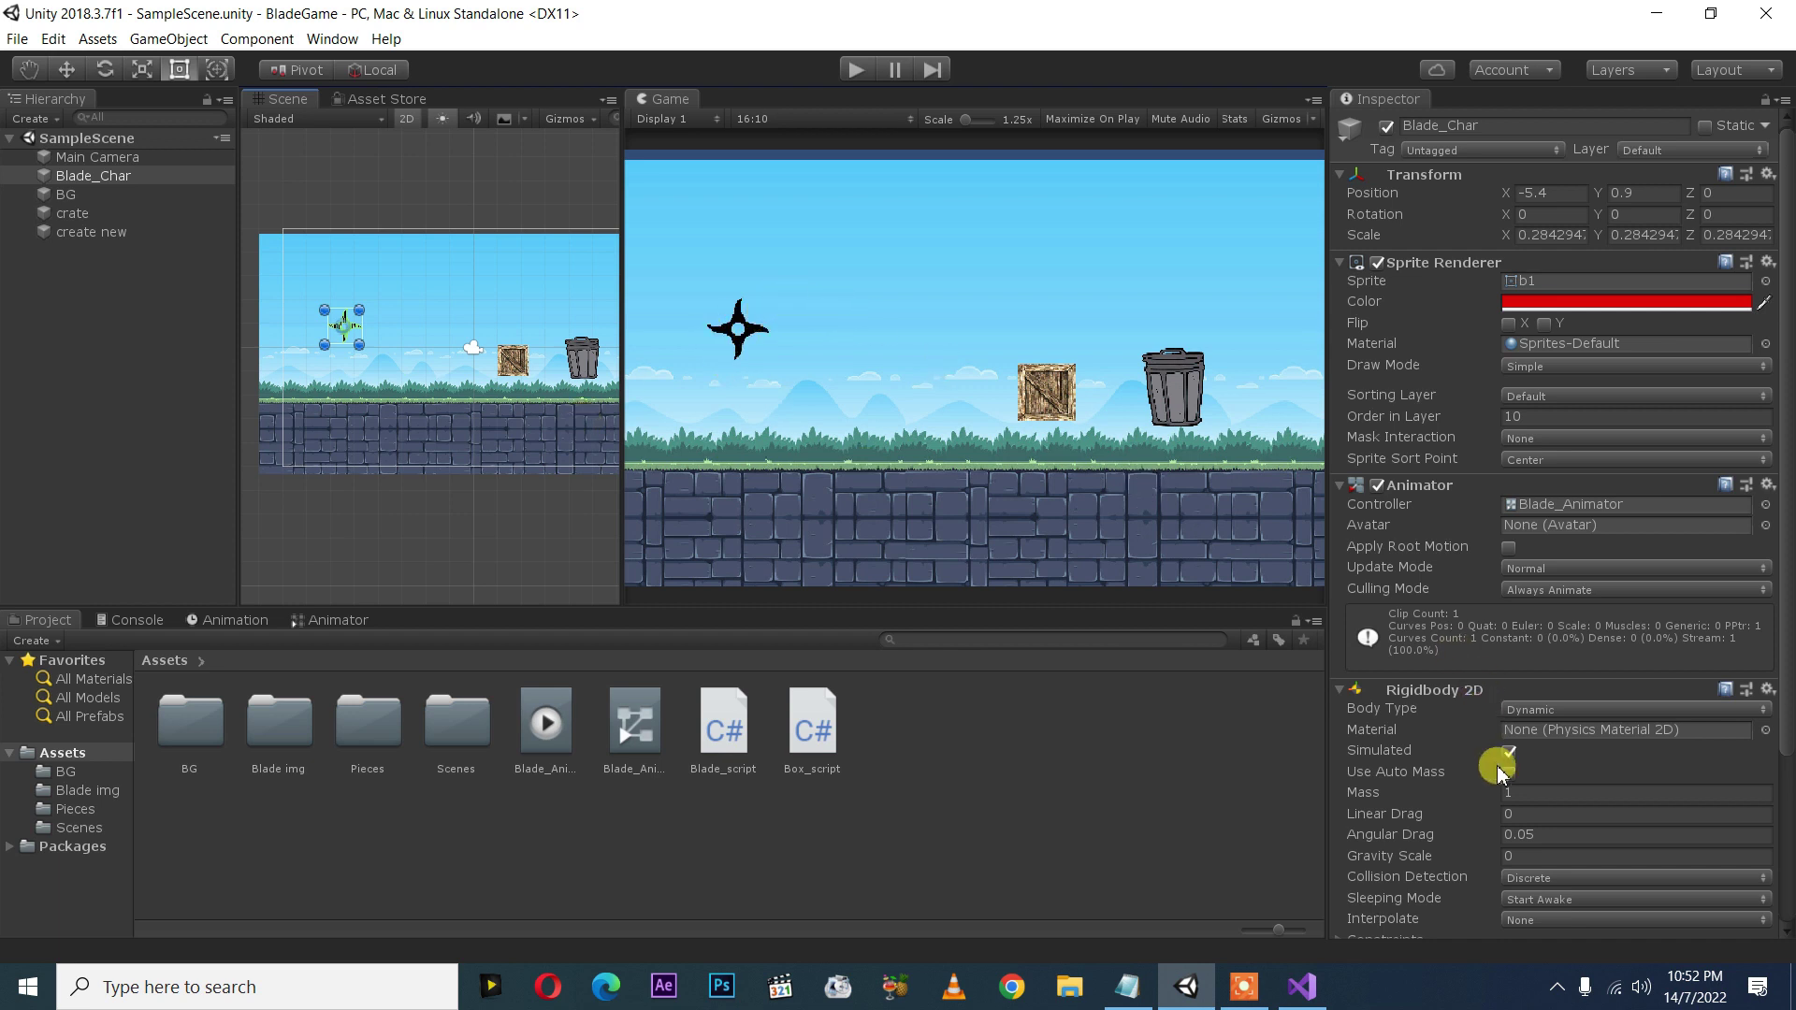
{"action": "left_click", "coordinate": [1522, 855]}
{"action": "type", "text": "1"}
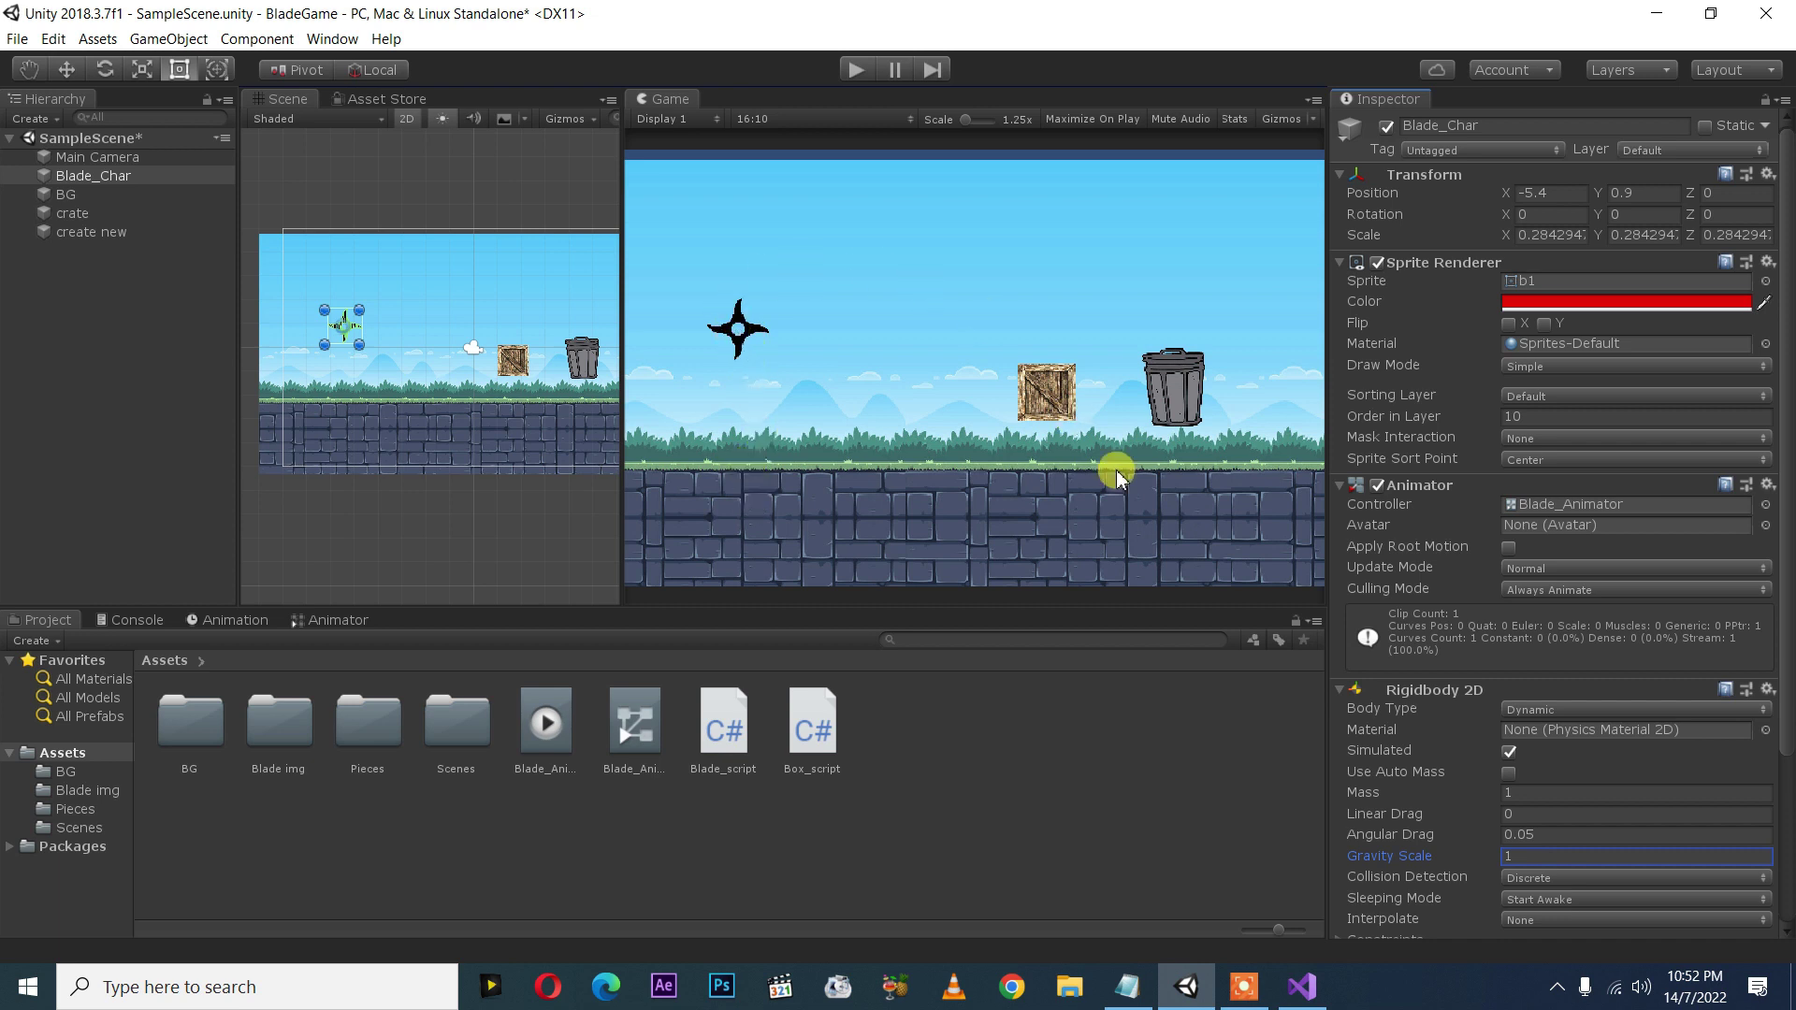
{"action": "left_click", "coordinate": [855, 71]}
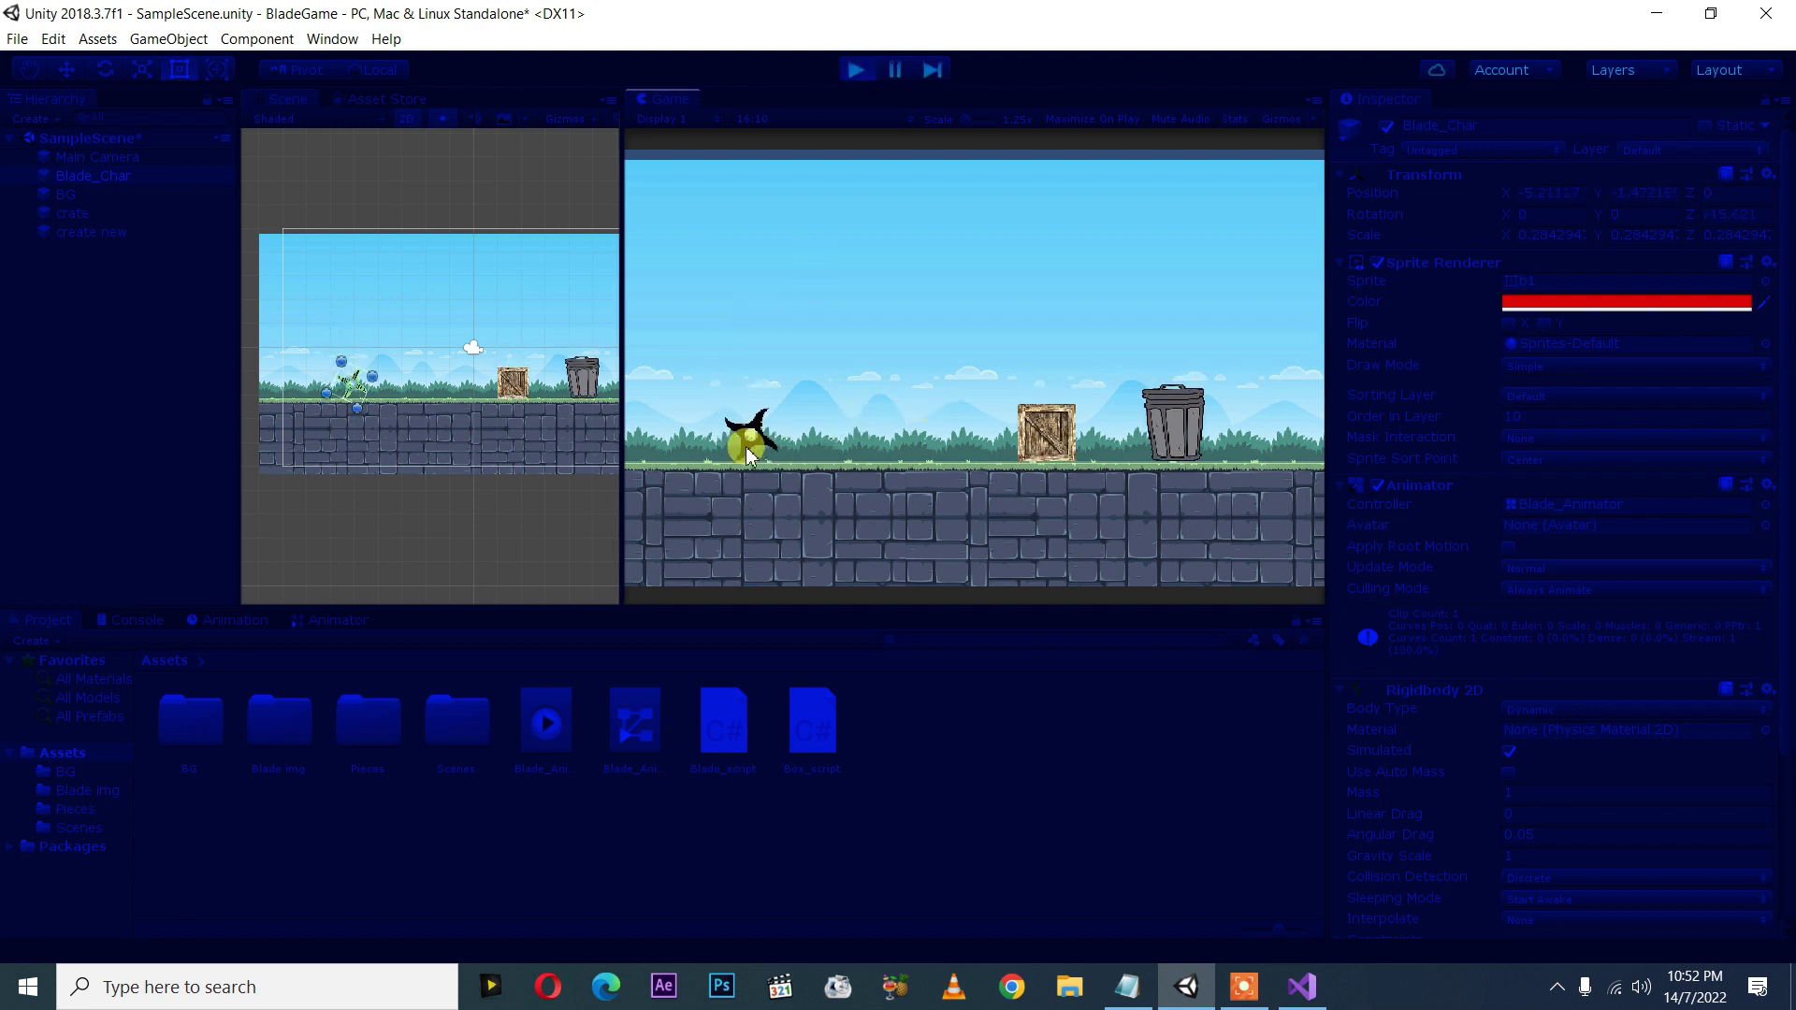
{"action": "left_click", "coordinate": [743, 438]}
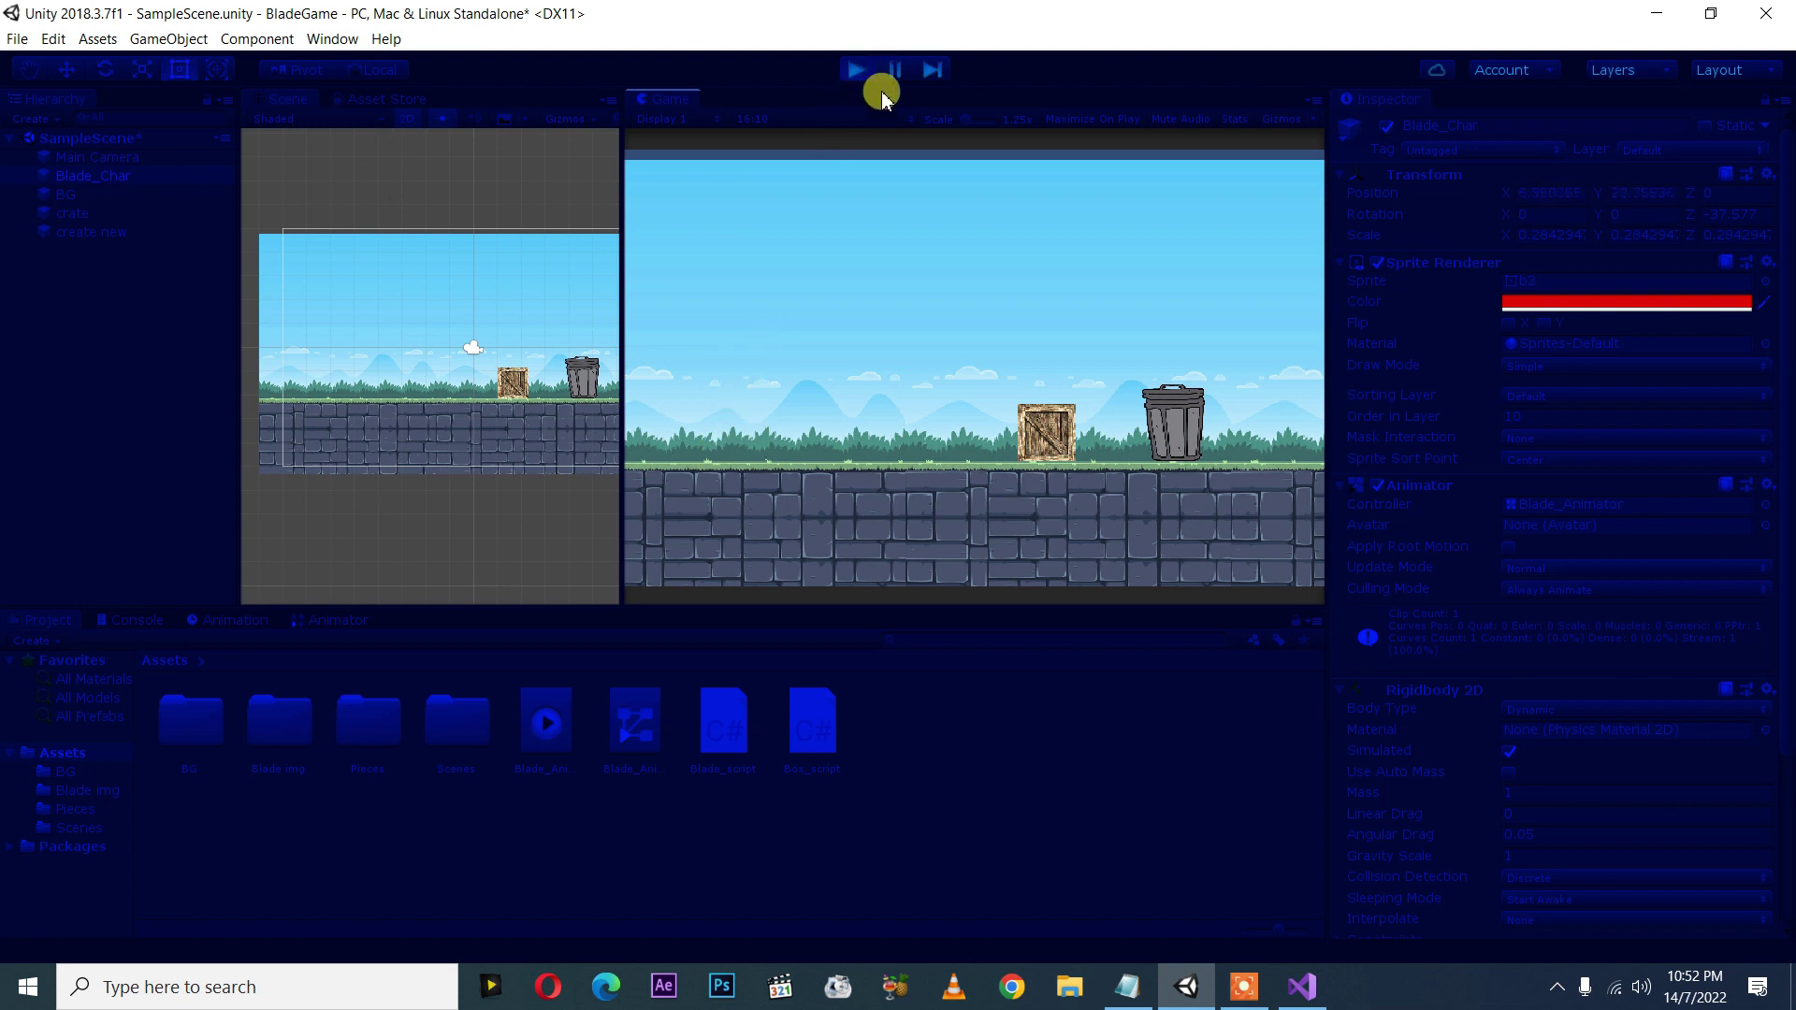
{"action": "left_click", "coordinate": [853, 75]}
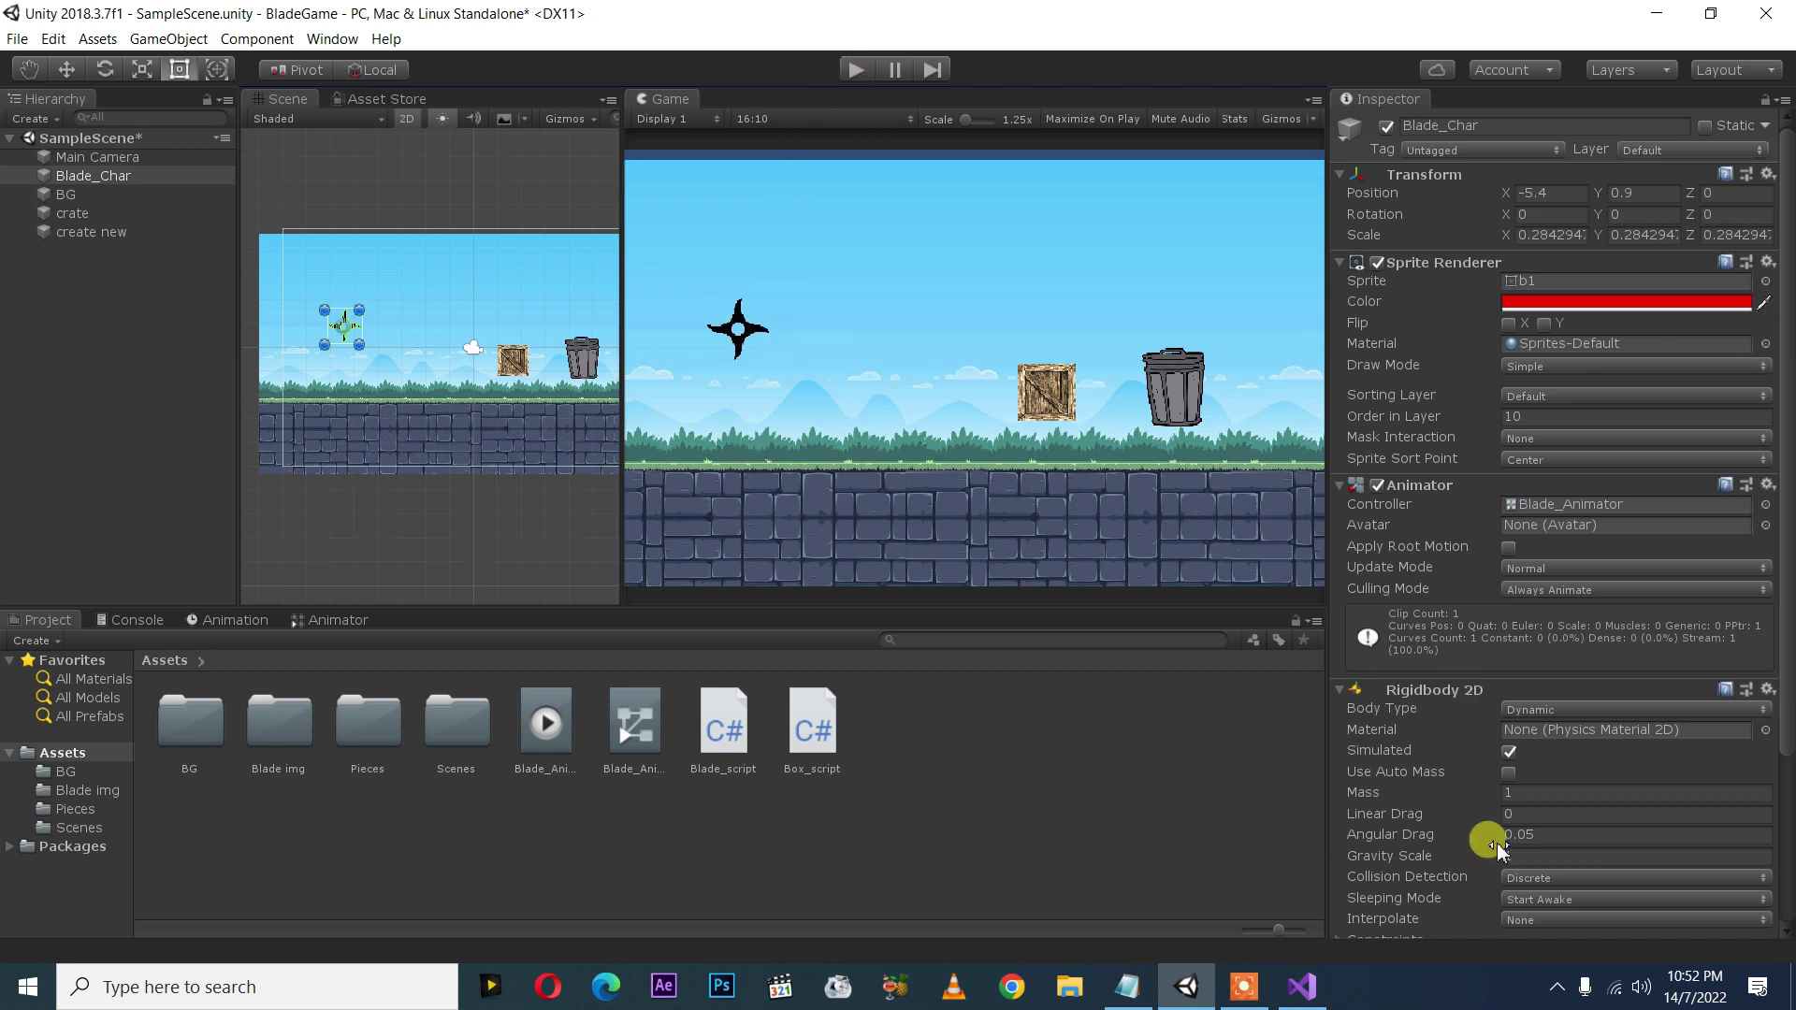
{"action": "left_click", "coordinate": [1530, 854]}
{"action": "type", "text": "0"}
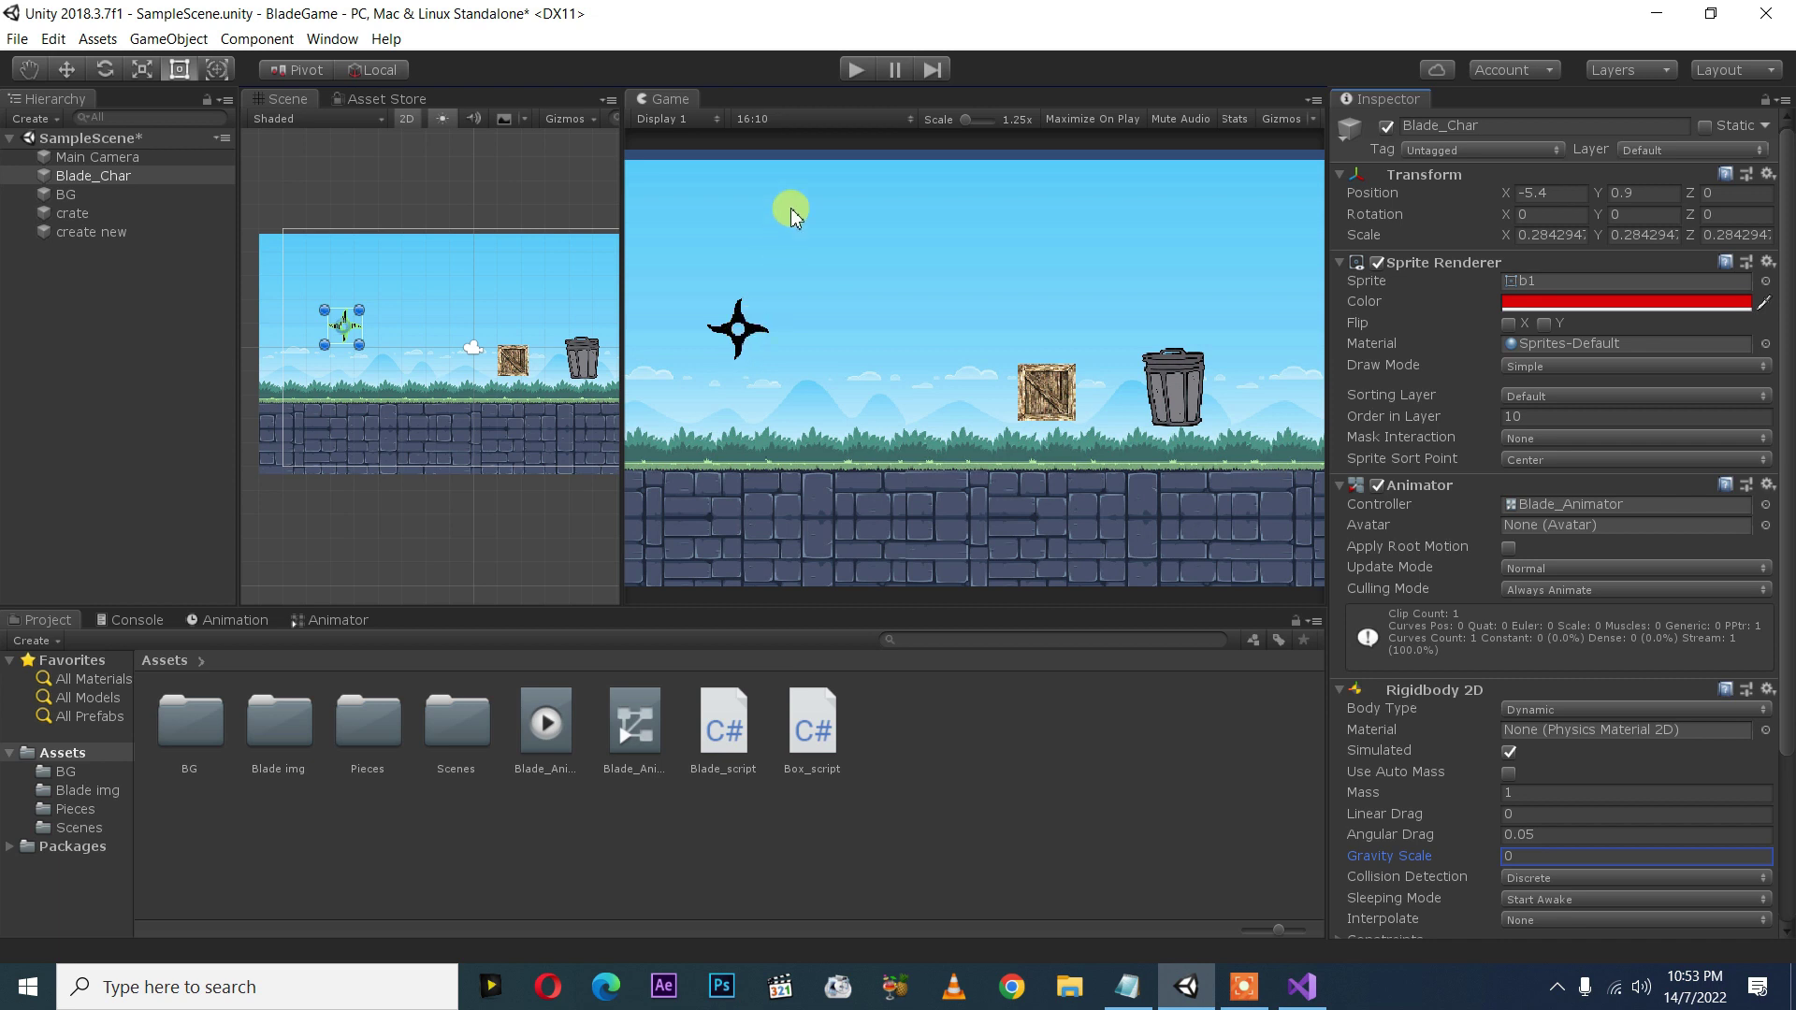
{"action": "left_click", "coordinate": [853, 75]}
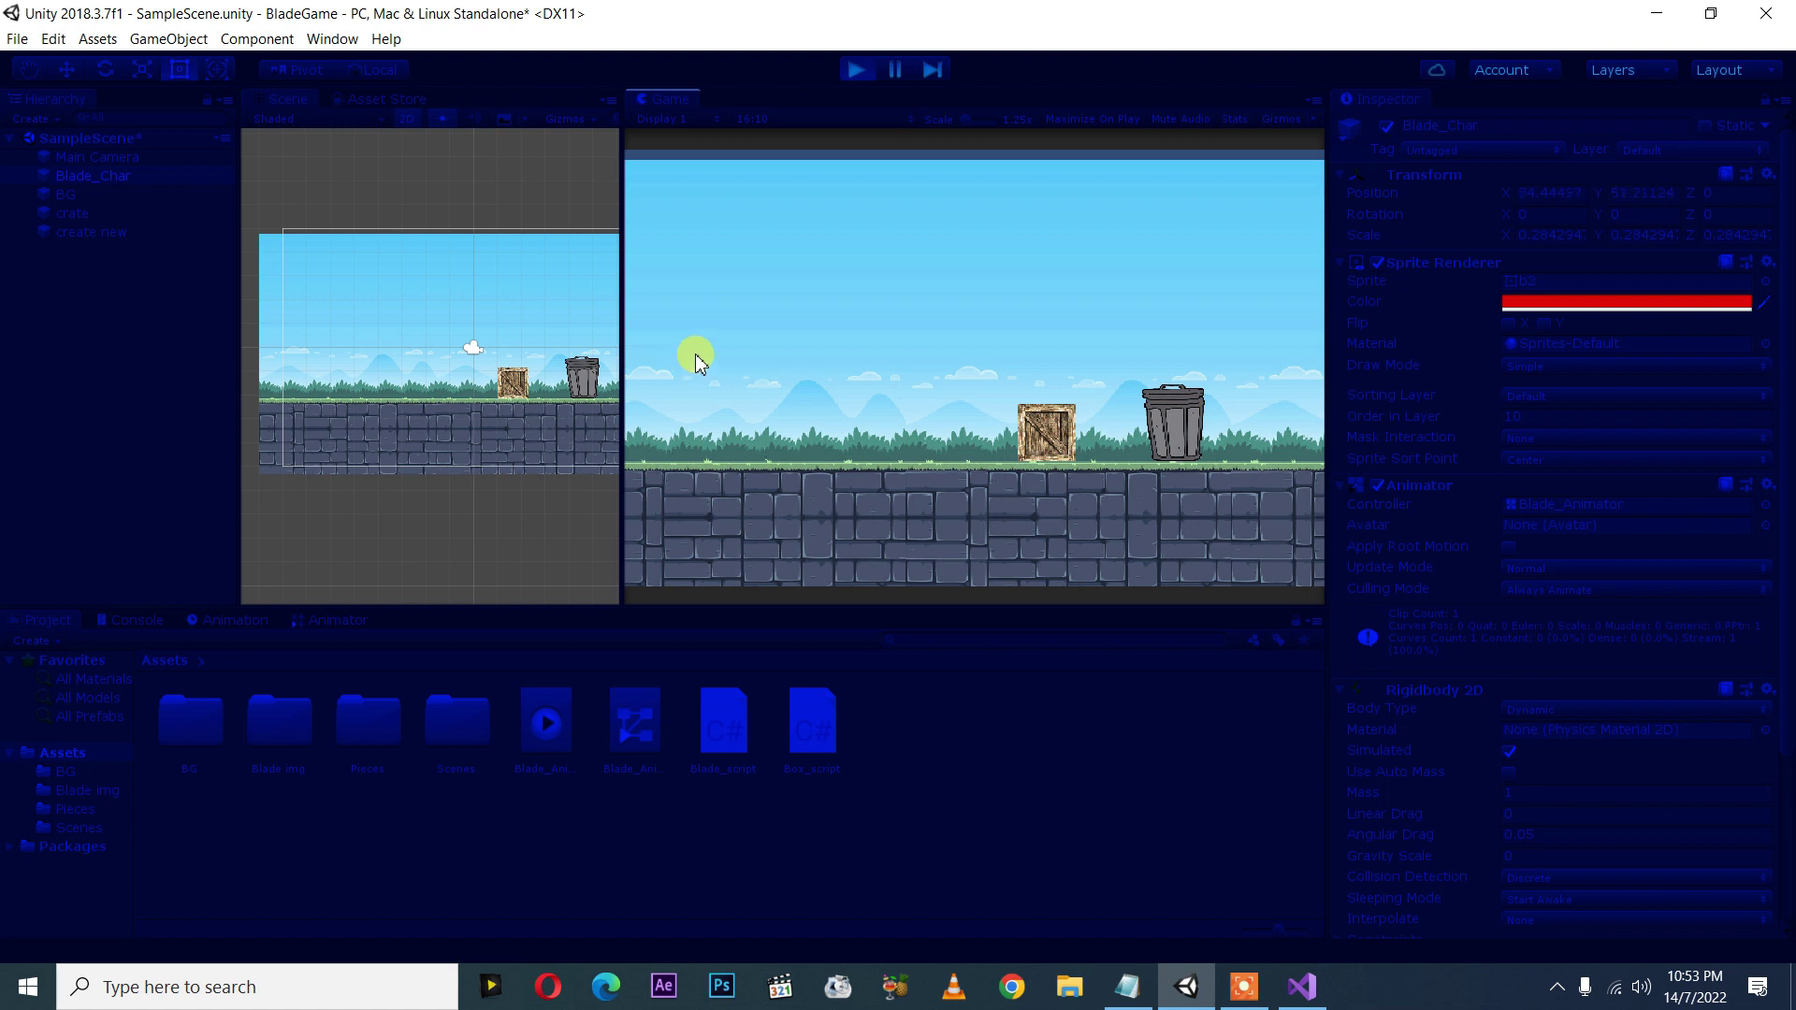
{"action": "left_click", "coordinate": [857, 70]}
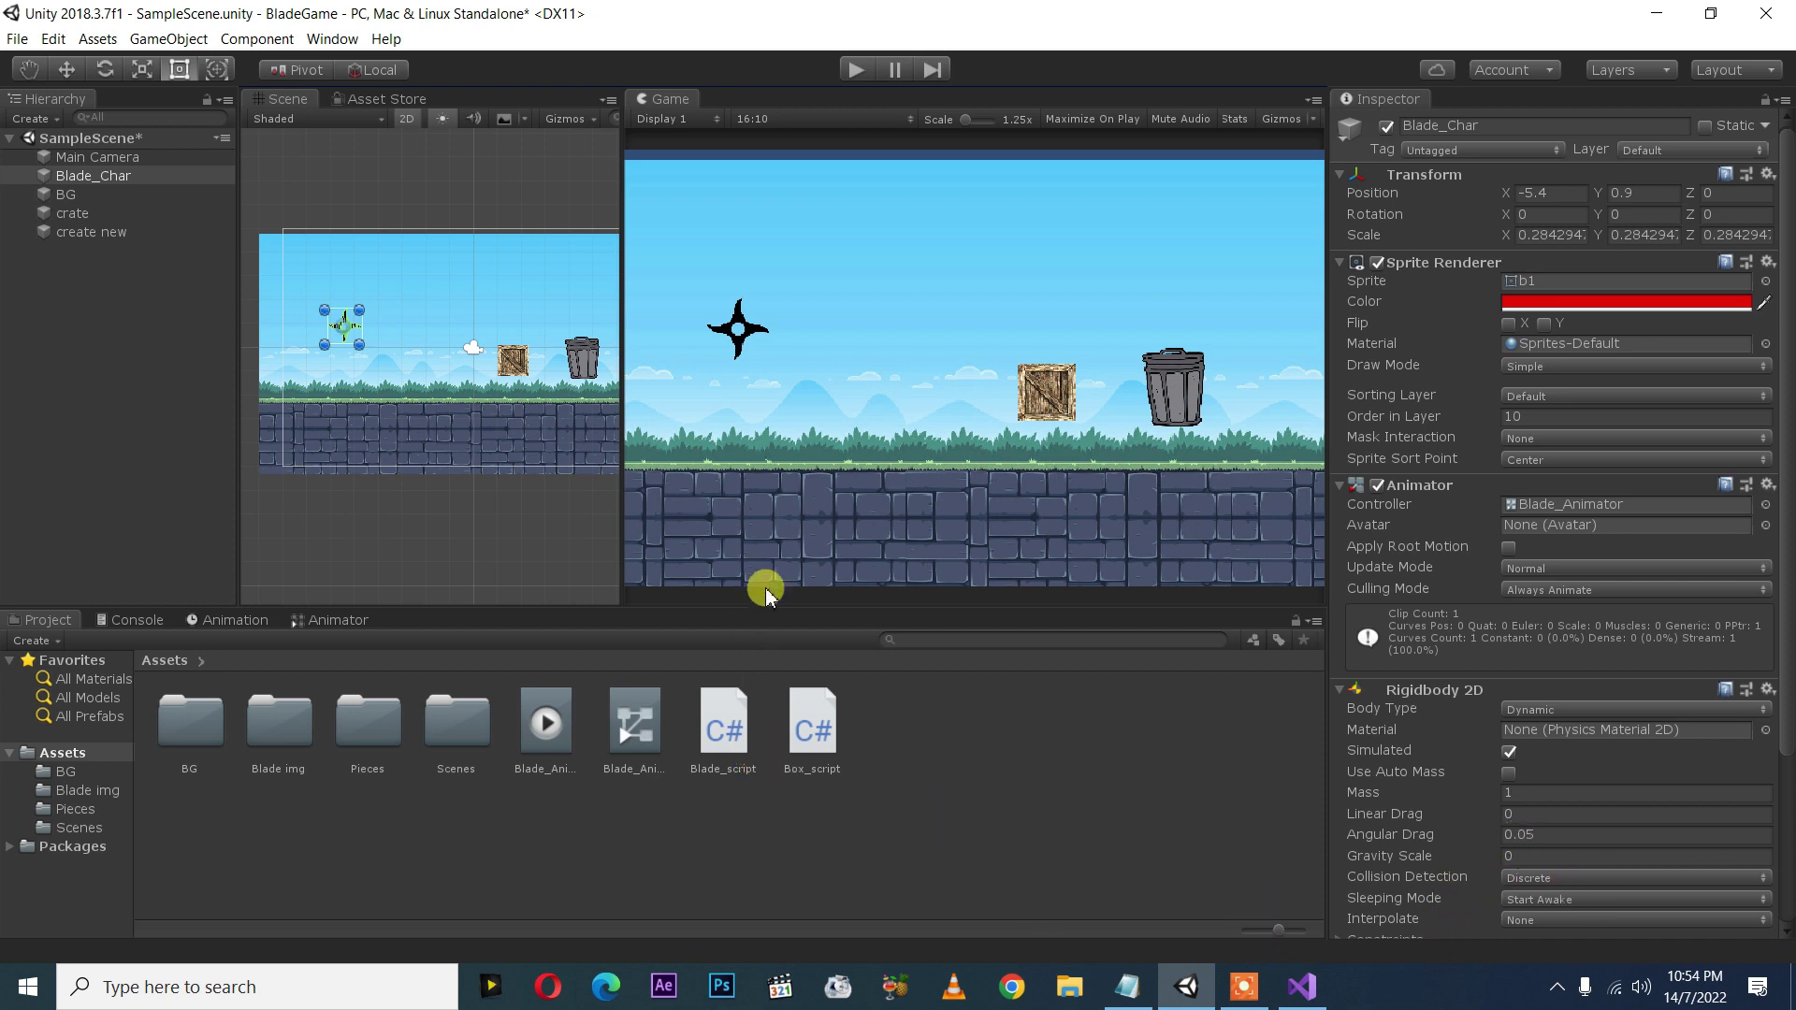
- Open Blade_script and add a blank line after the AddForce call in OnMouseUp
{"action": "left_click", "coordinate": [738, 728]}
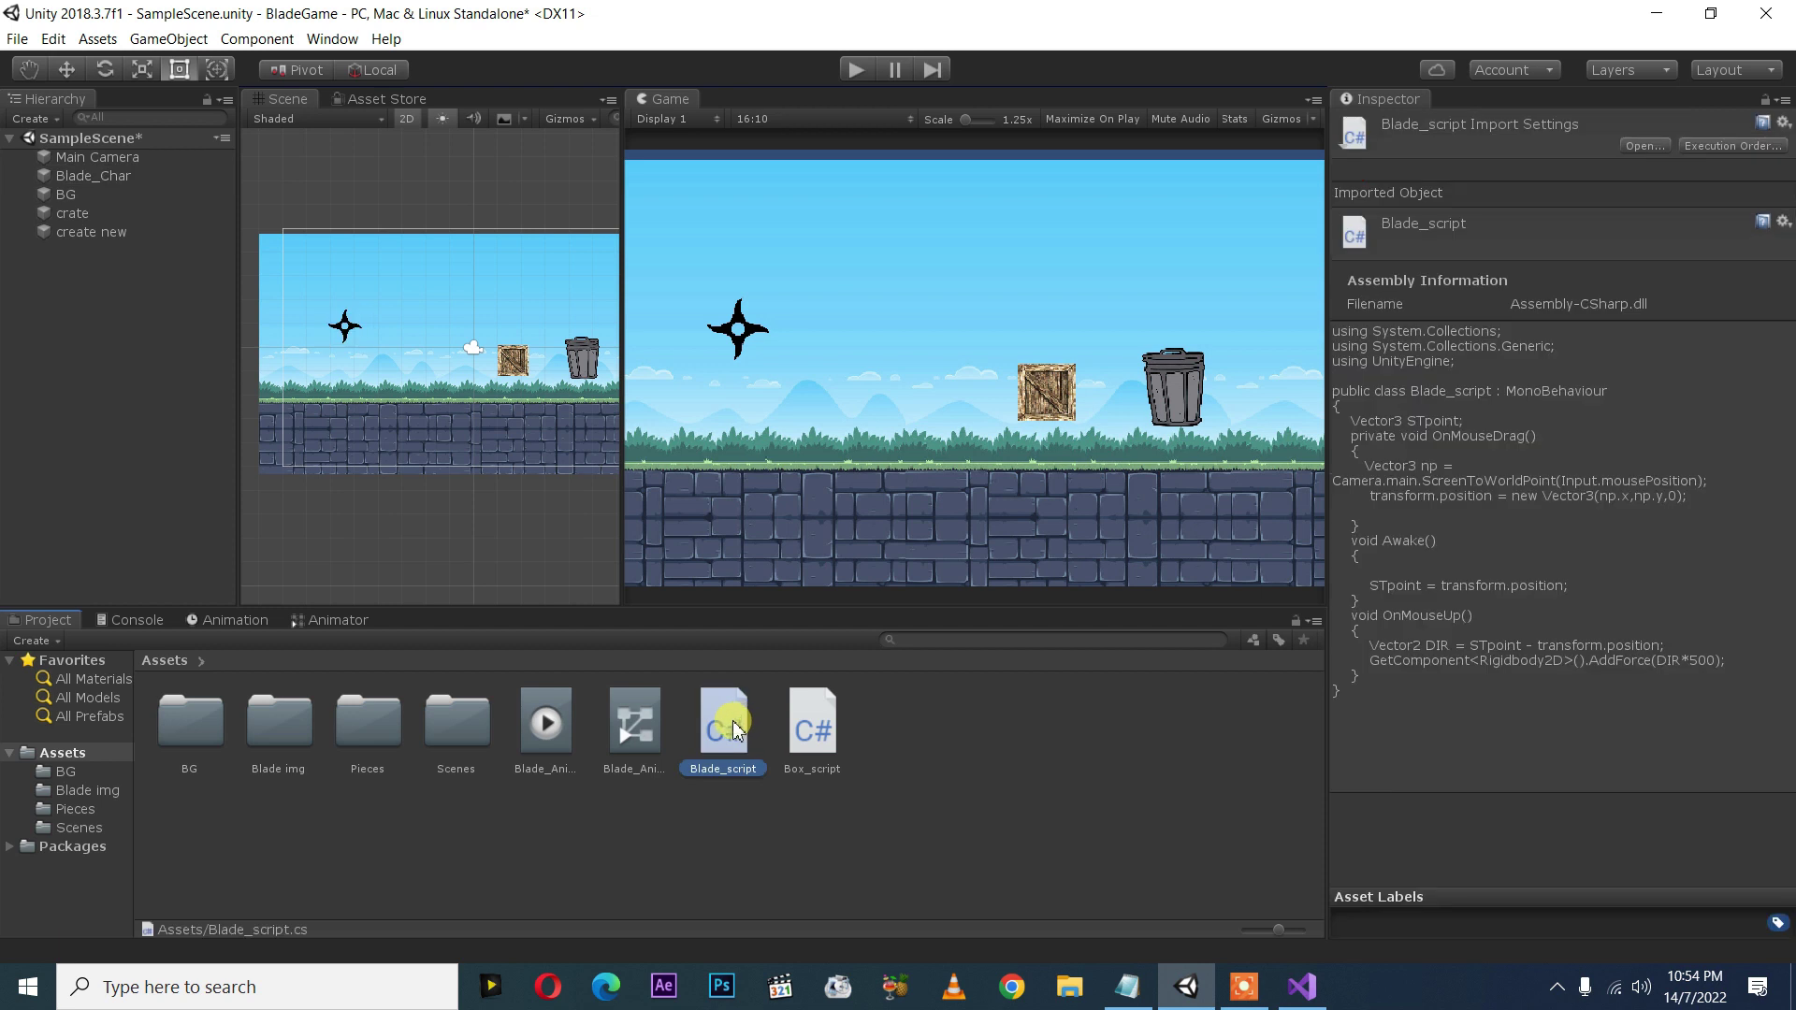
{"action": "double_click", "coordinate": [738, 728]}
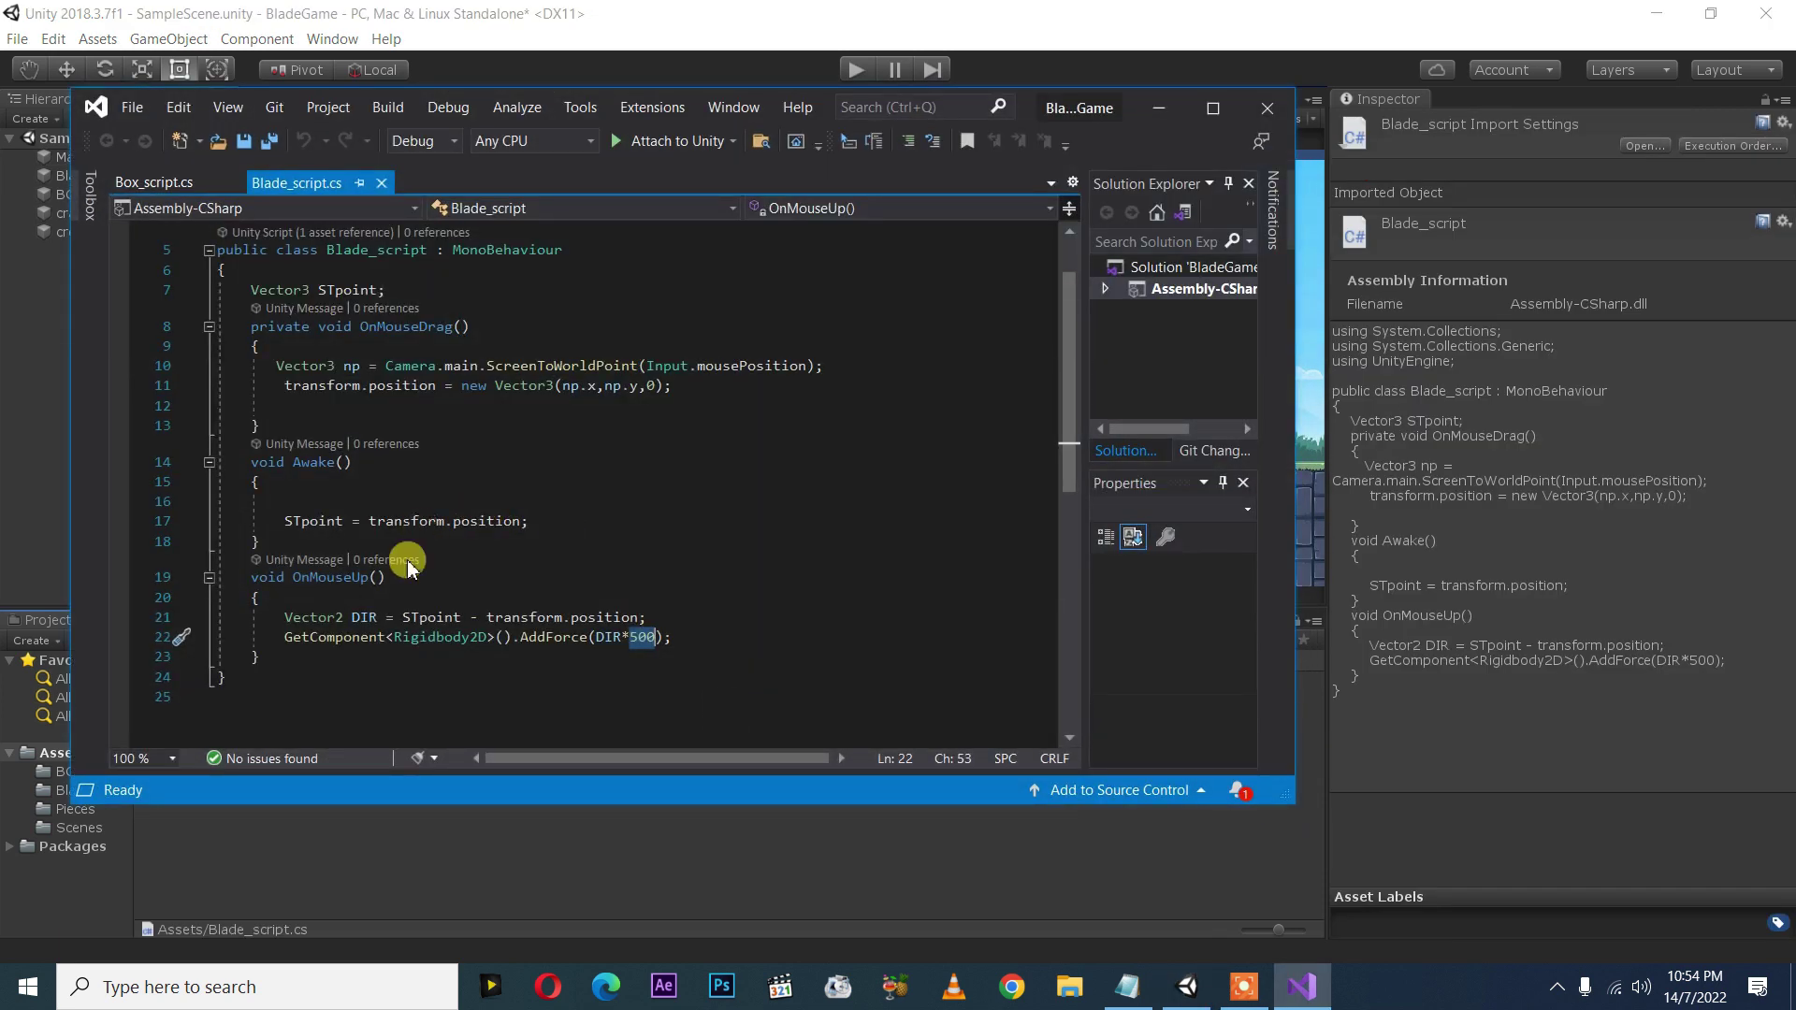
{"action": "left_click", "coordinate": [354, 580]}
{"action": "left_click_drag", "start_coordinate": [384, 577], "coordinate": [251, 577]}
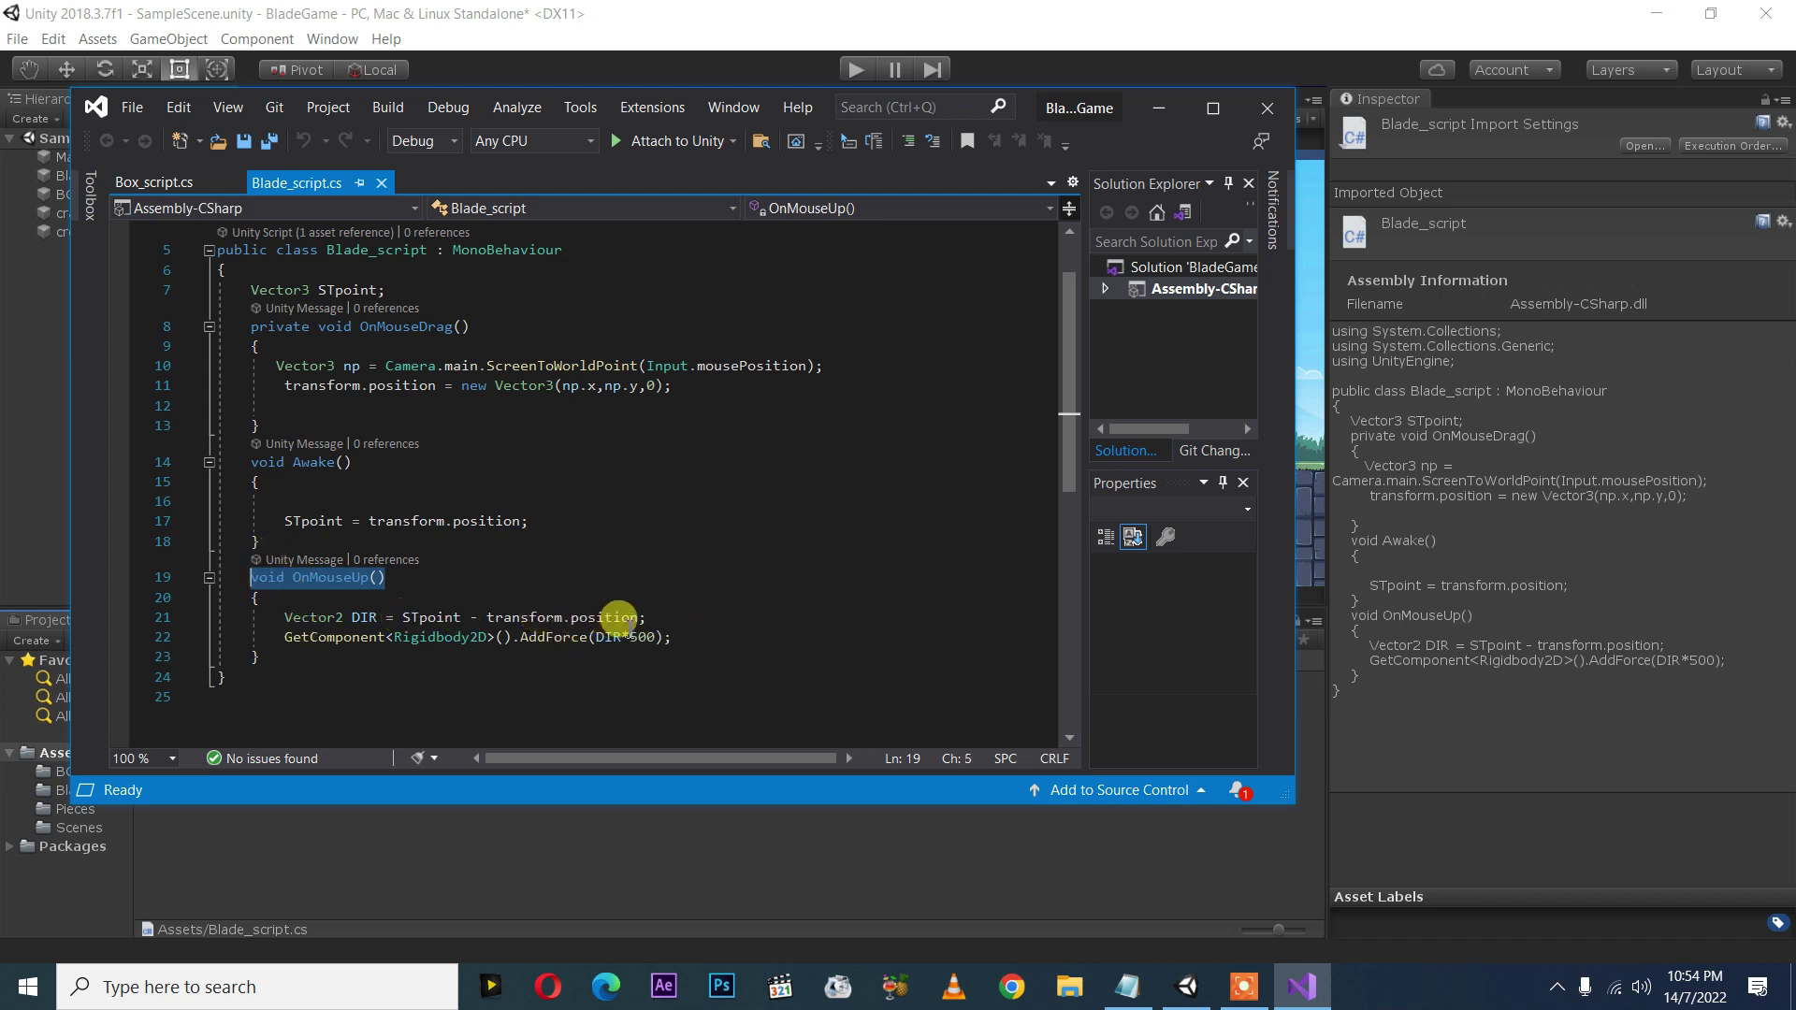
{"action": "left_click_drag", "start_coordinate": [672, 616], "coordinate": [552, 646]}
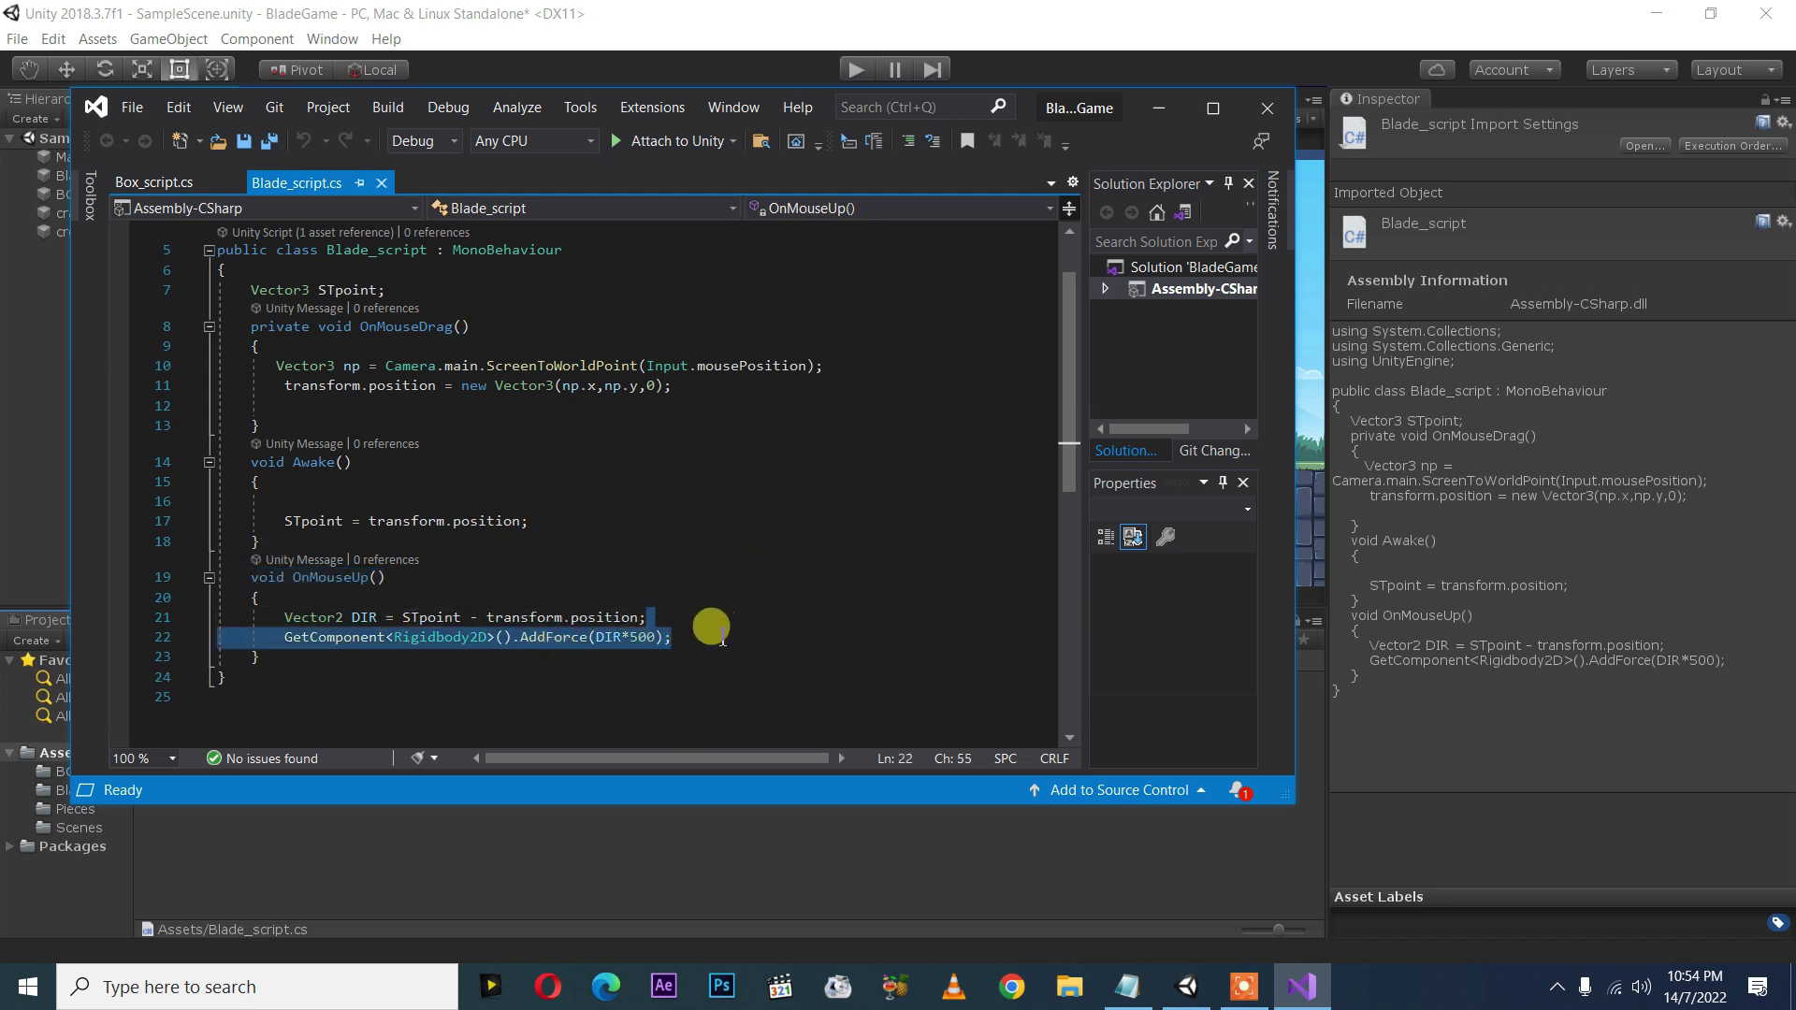
{"action": "left_click", "coordinate": [722, 639]}
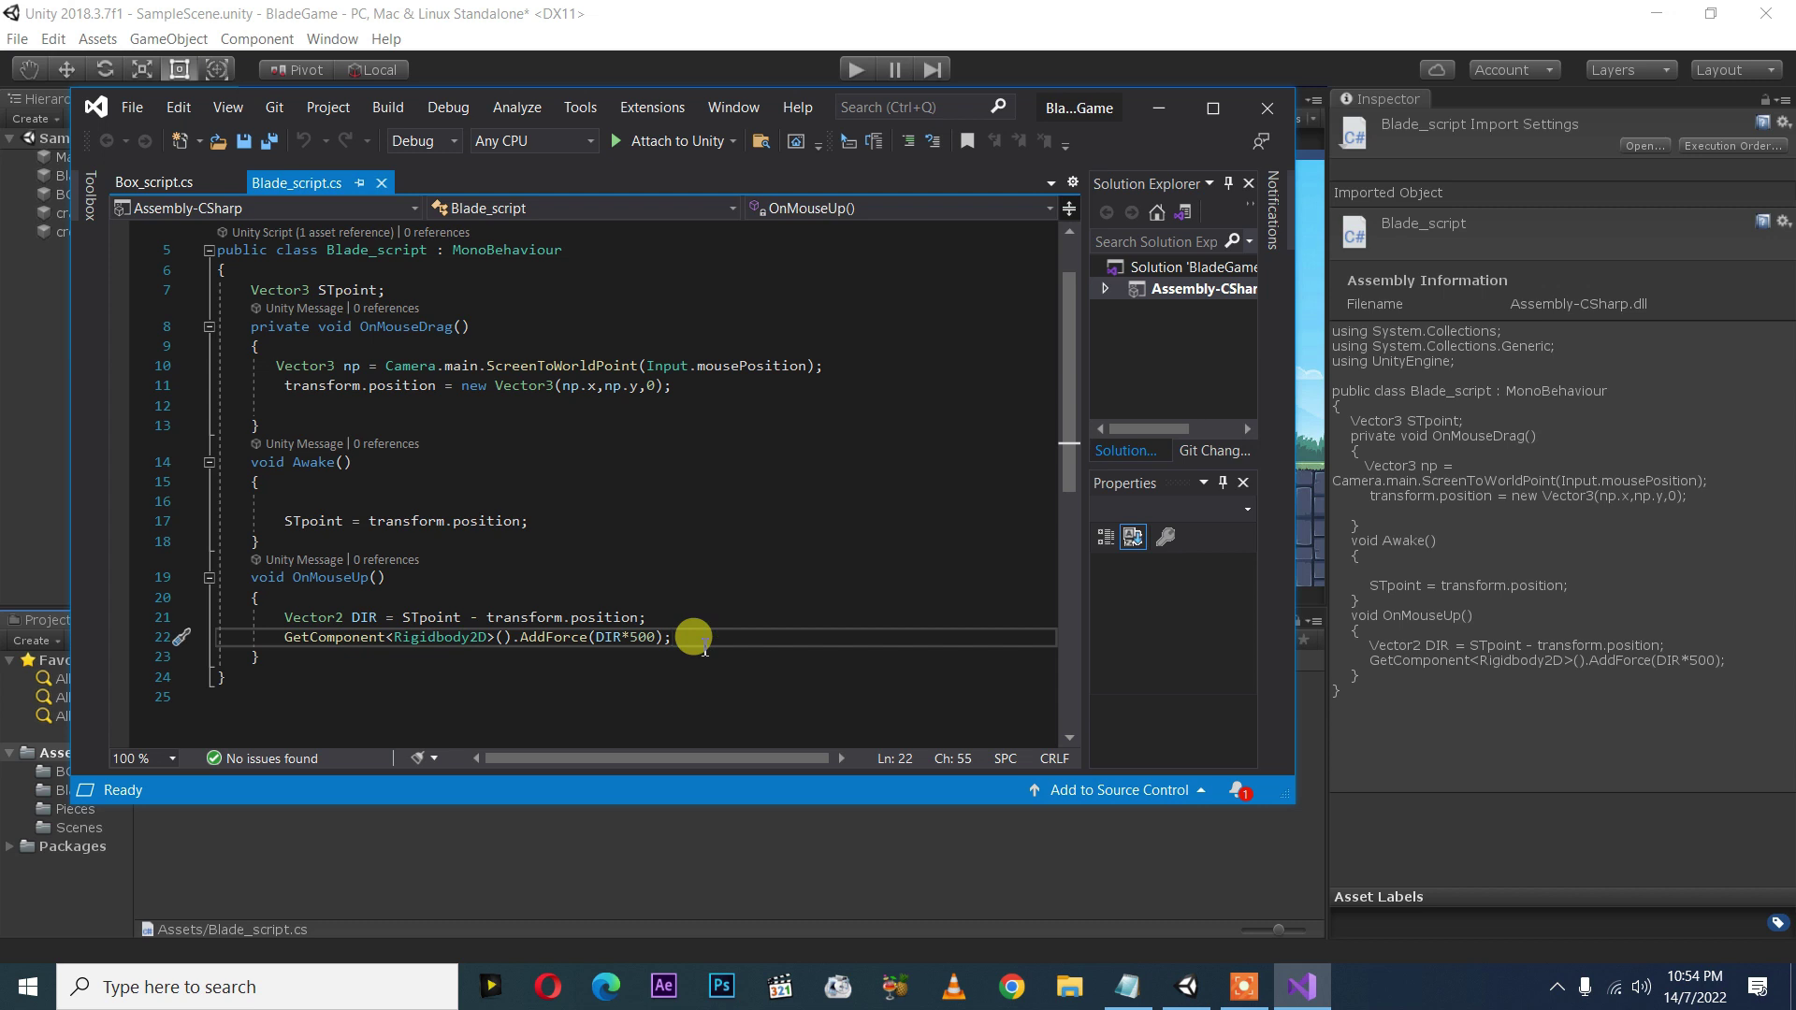
{"action": "key", "text": "Return"}
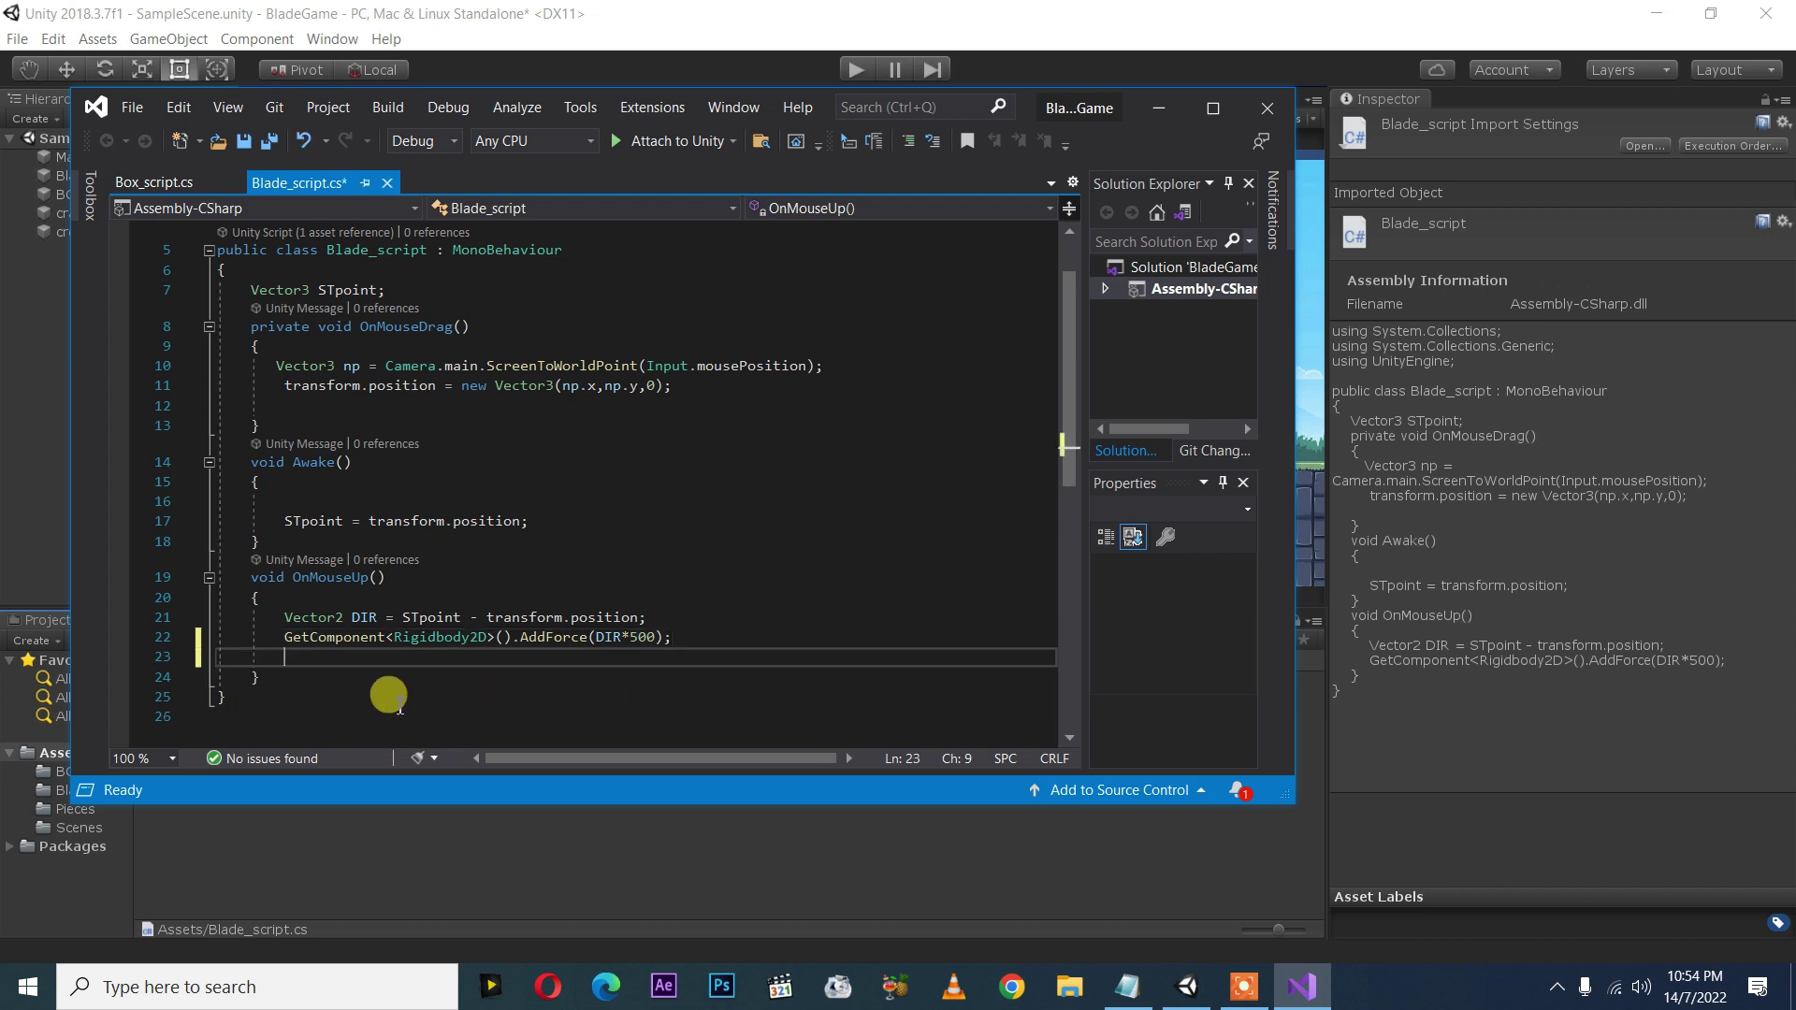
{"action": "left_click", "coordinate": [1176, 111]}
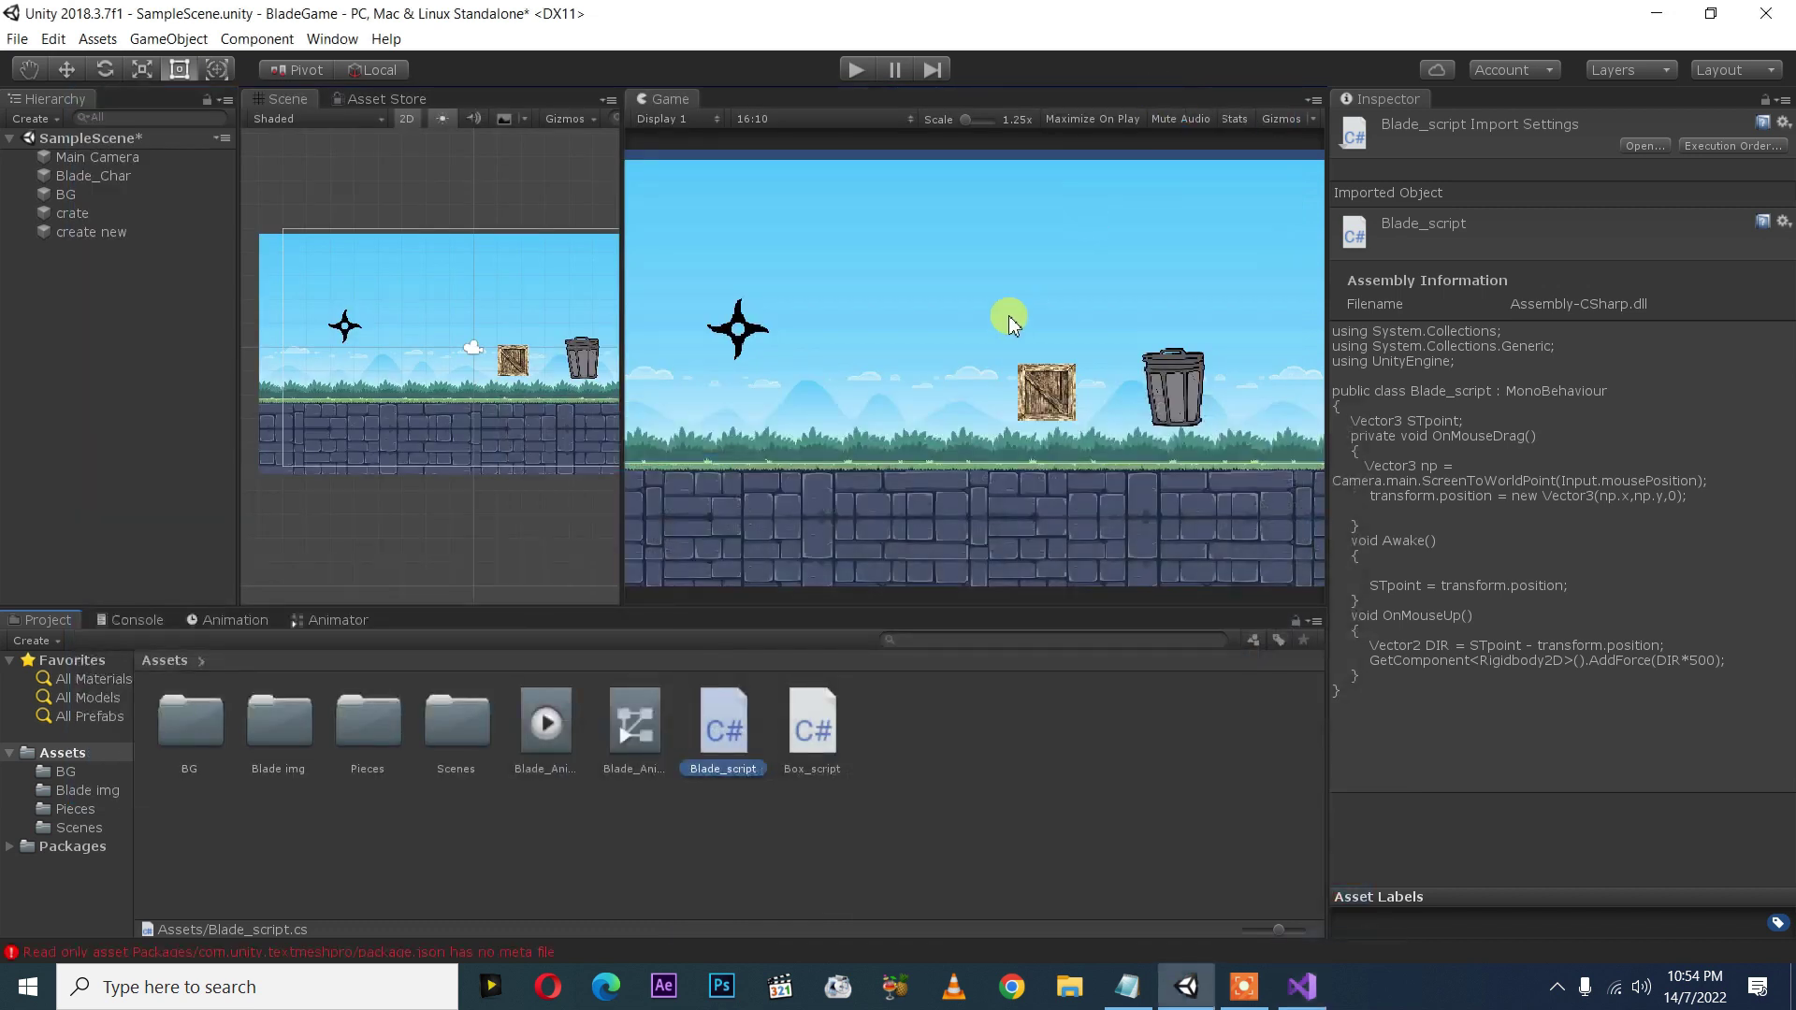
- Select Blade_Char and enter 0 as its Rigidbody 2D Gravity Scale
{"action": "left_click", "coordinate": [346, 333]}
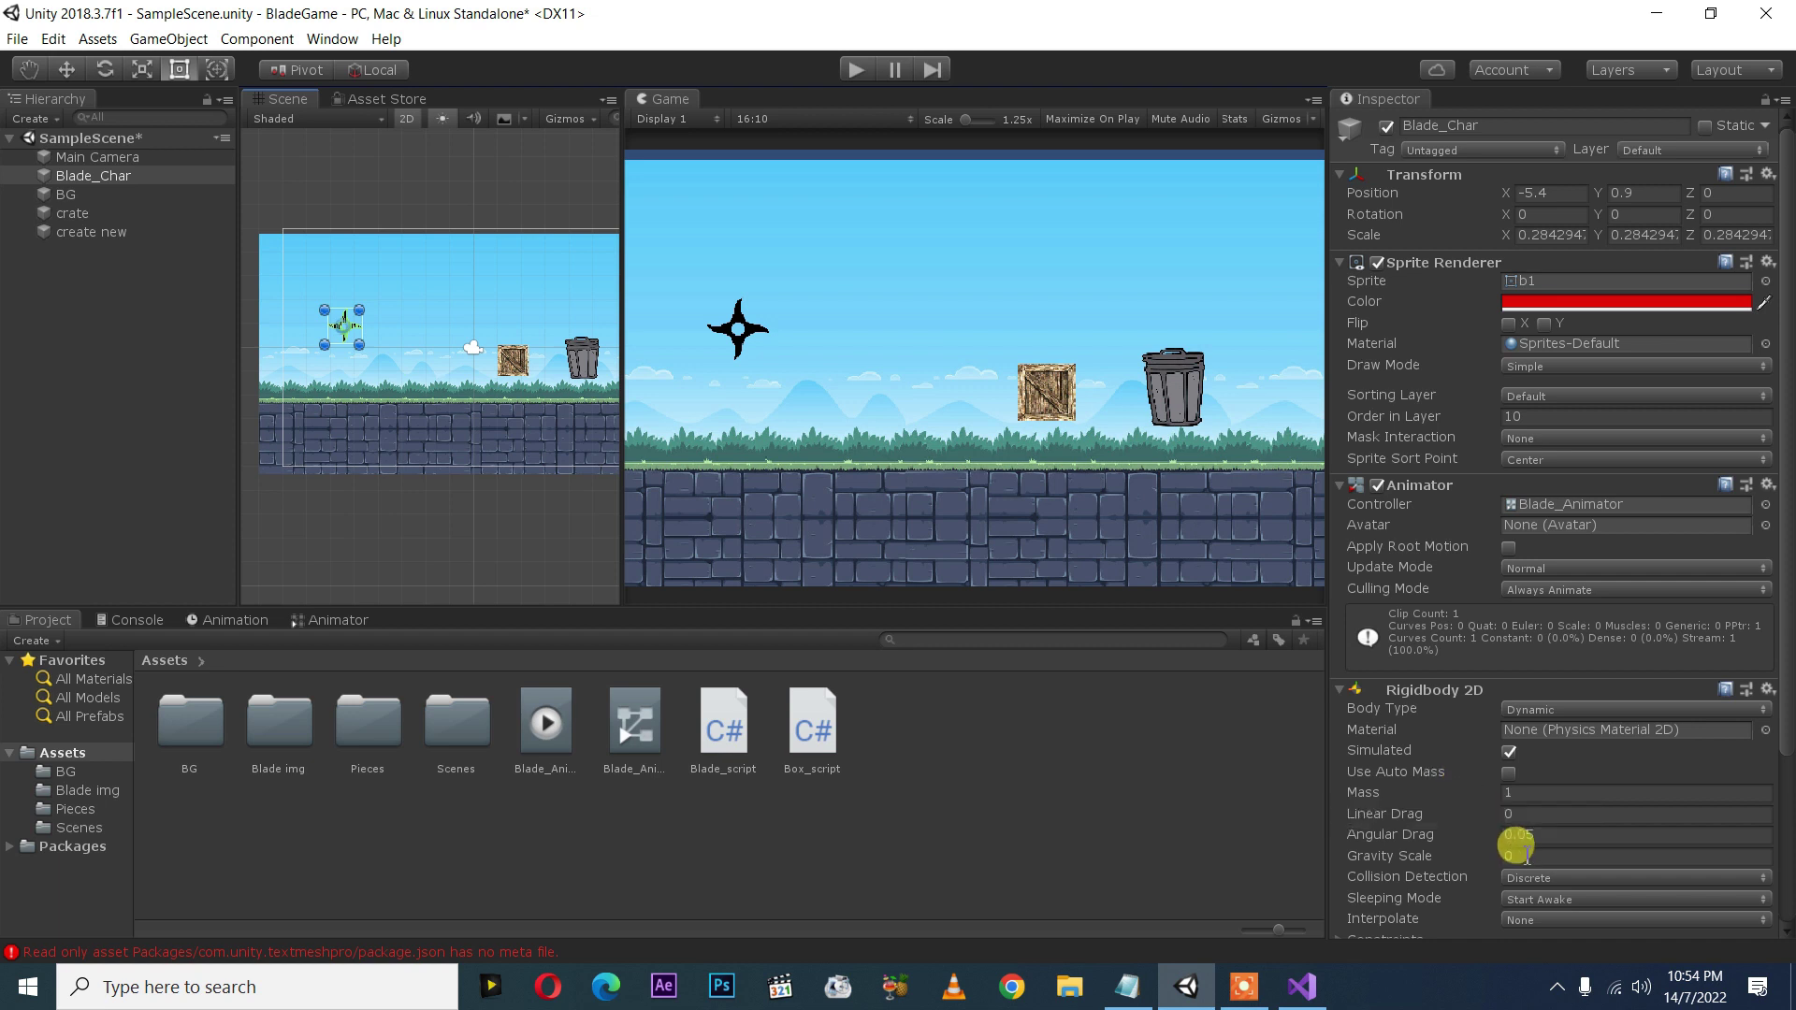
{"action": "type", "text": "0"}
{"action": "key", "text": "Return"}
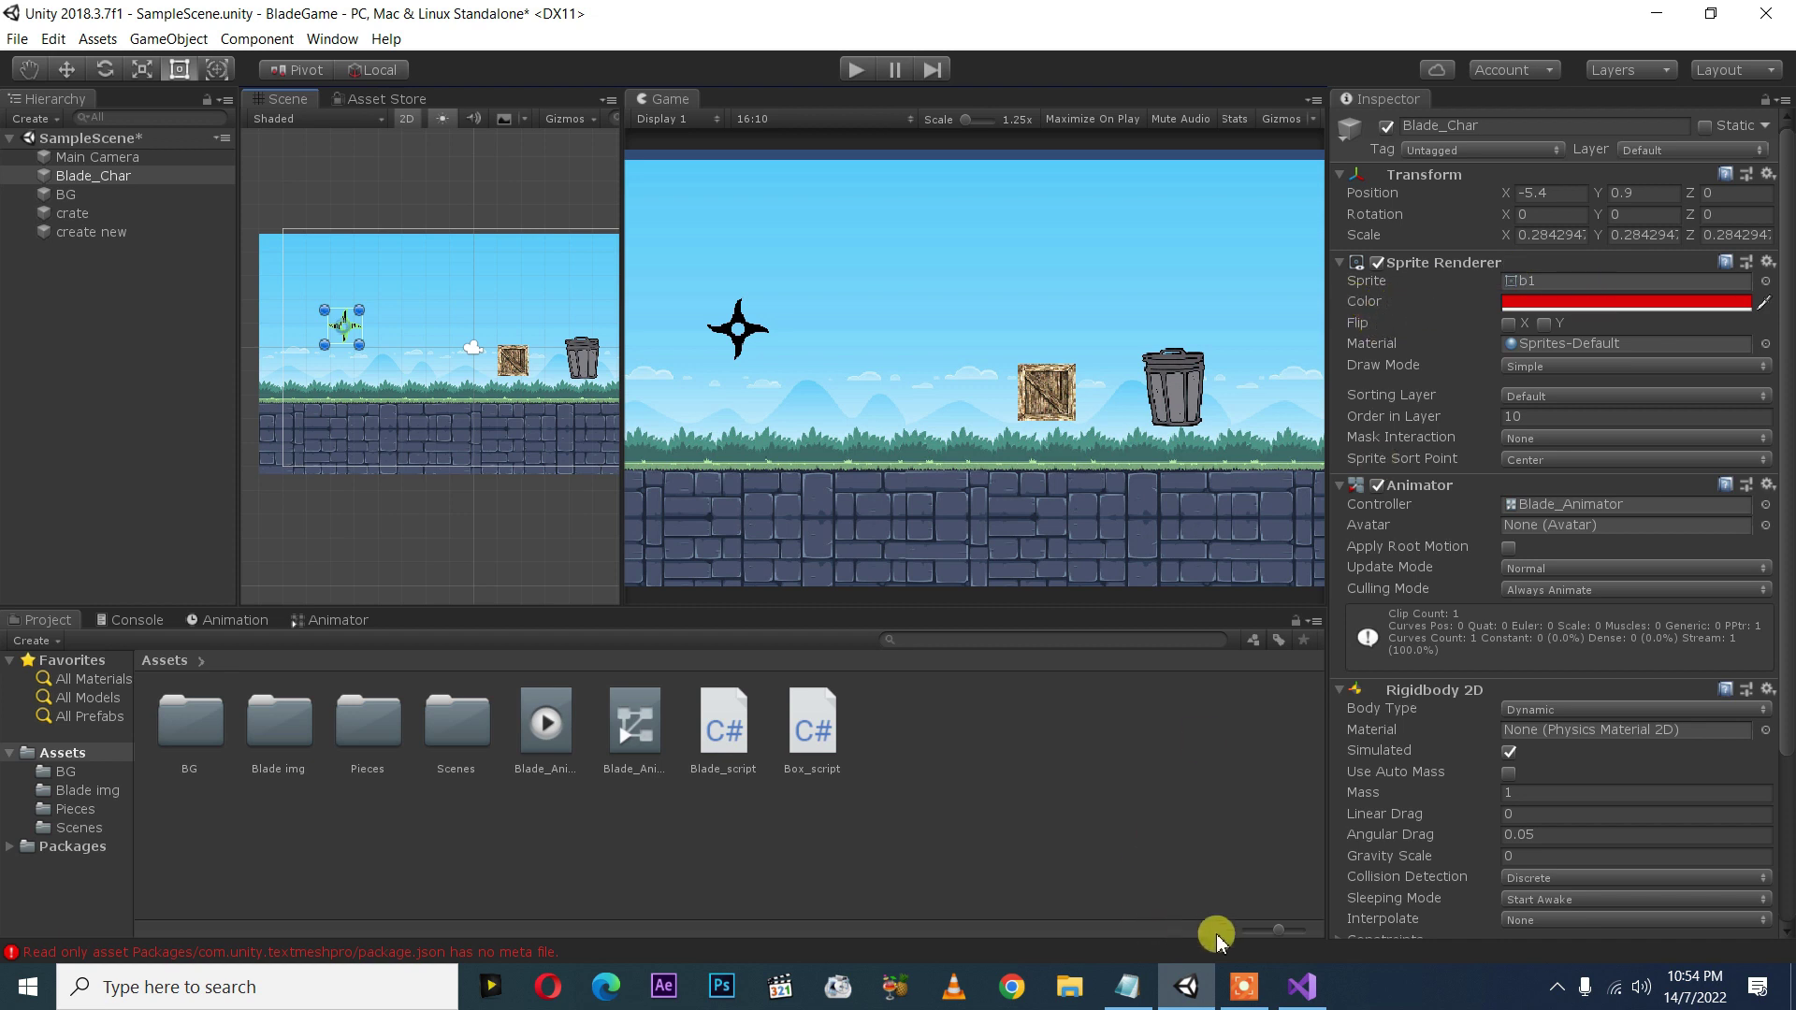
- Review the Box_script code, then return to the empty line 23 in Blade_script
{"action": "left_click", "coordinate": [1302, 986]}
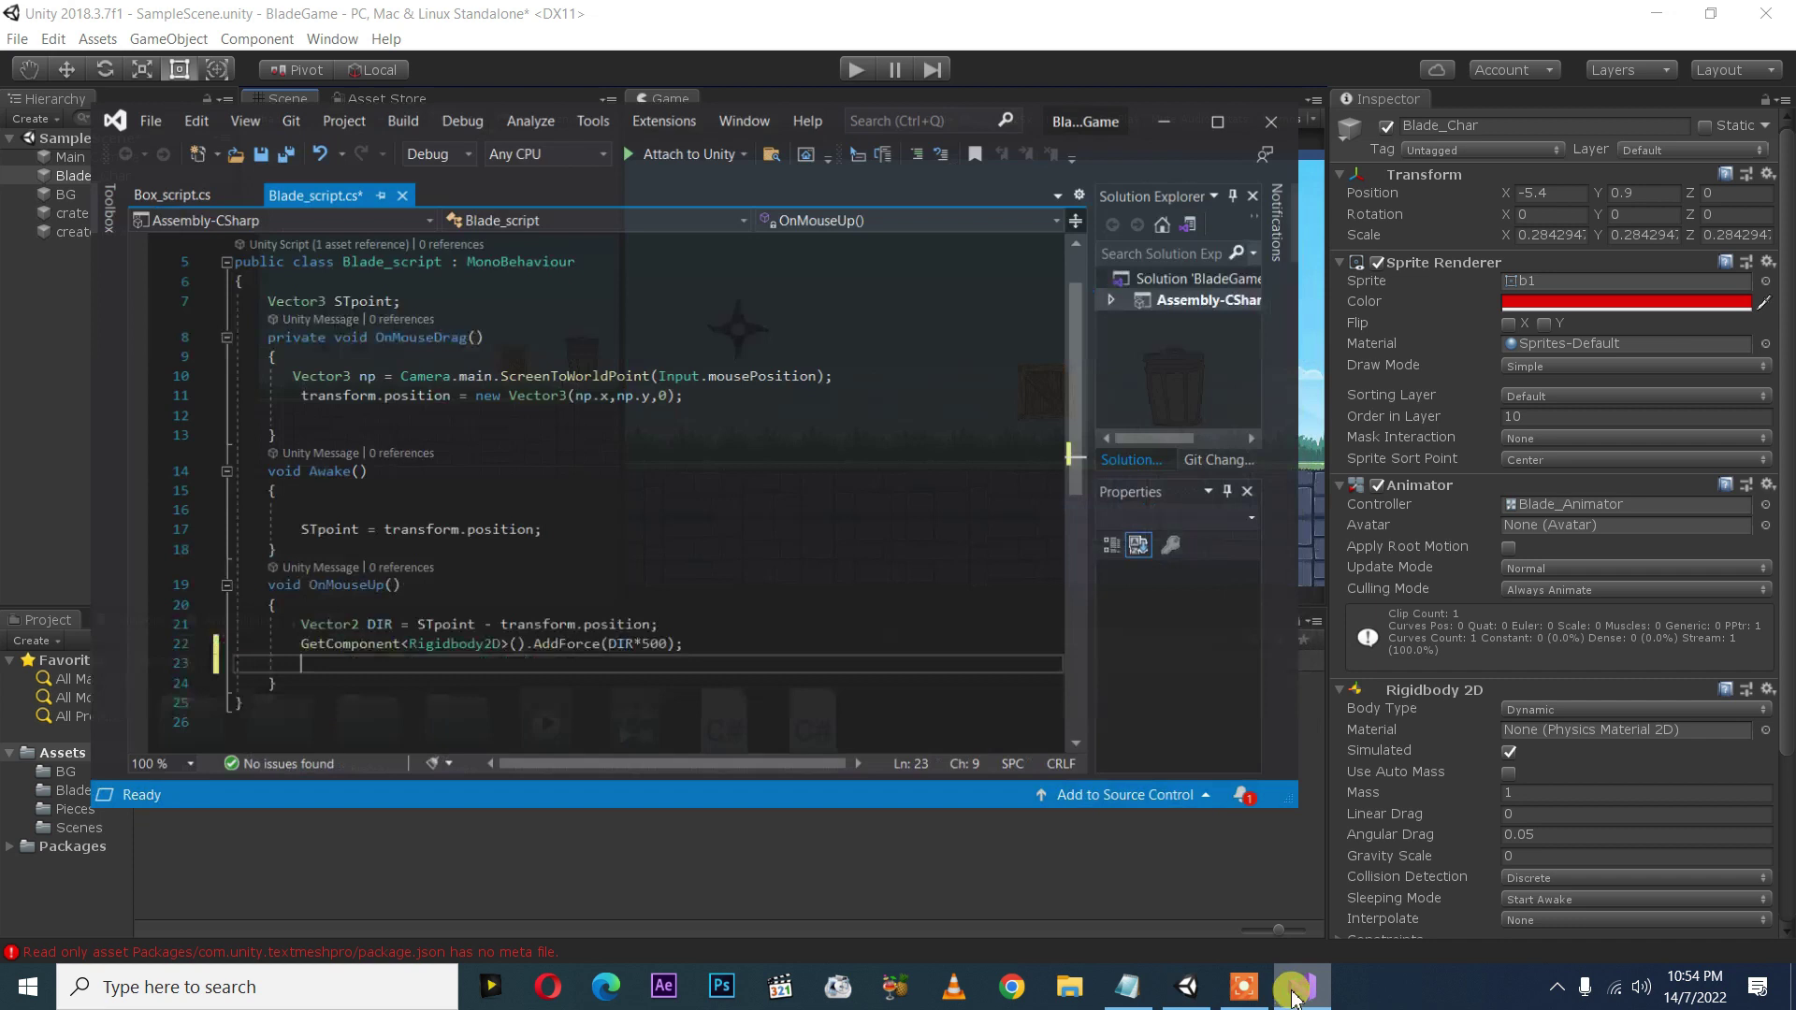
{"action": "left_click", "coordinate": [154, 184]}
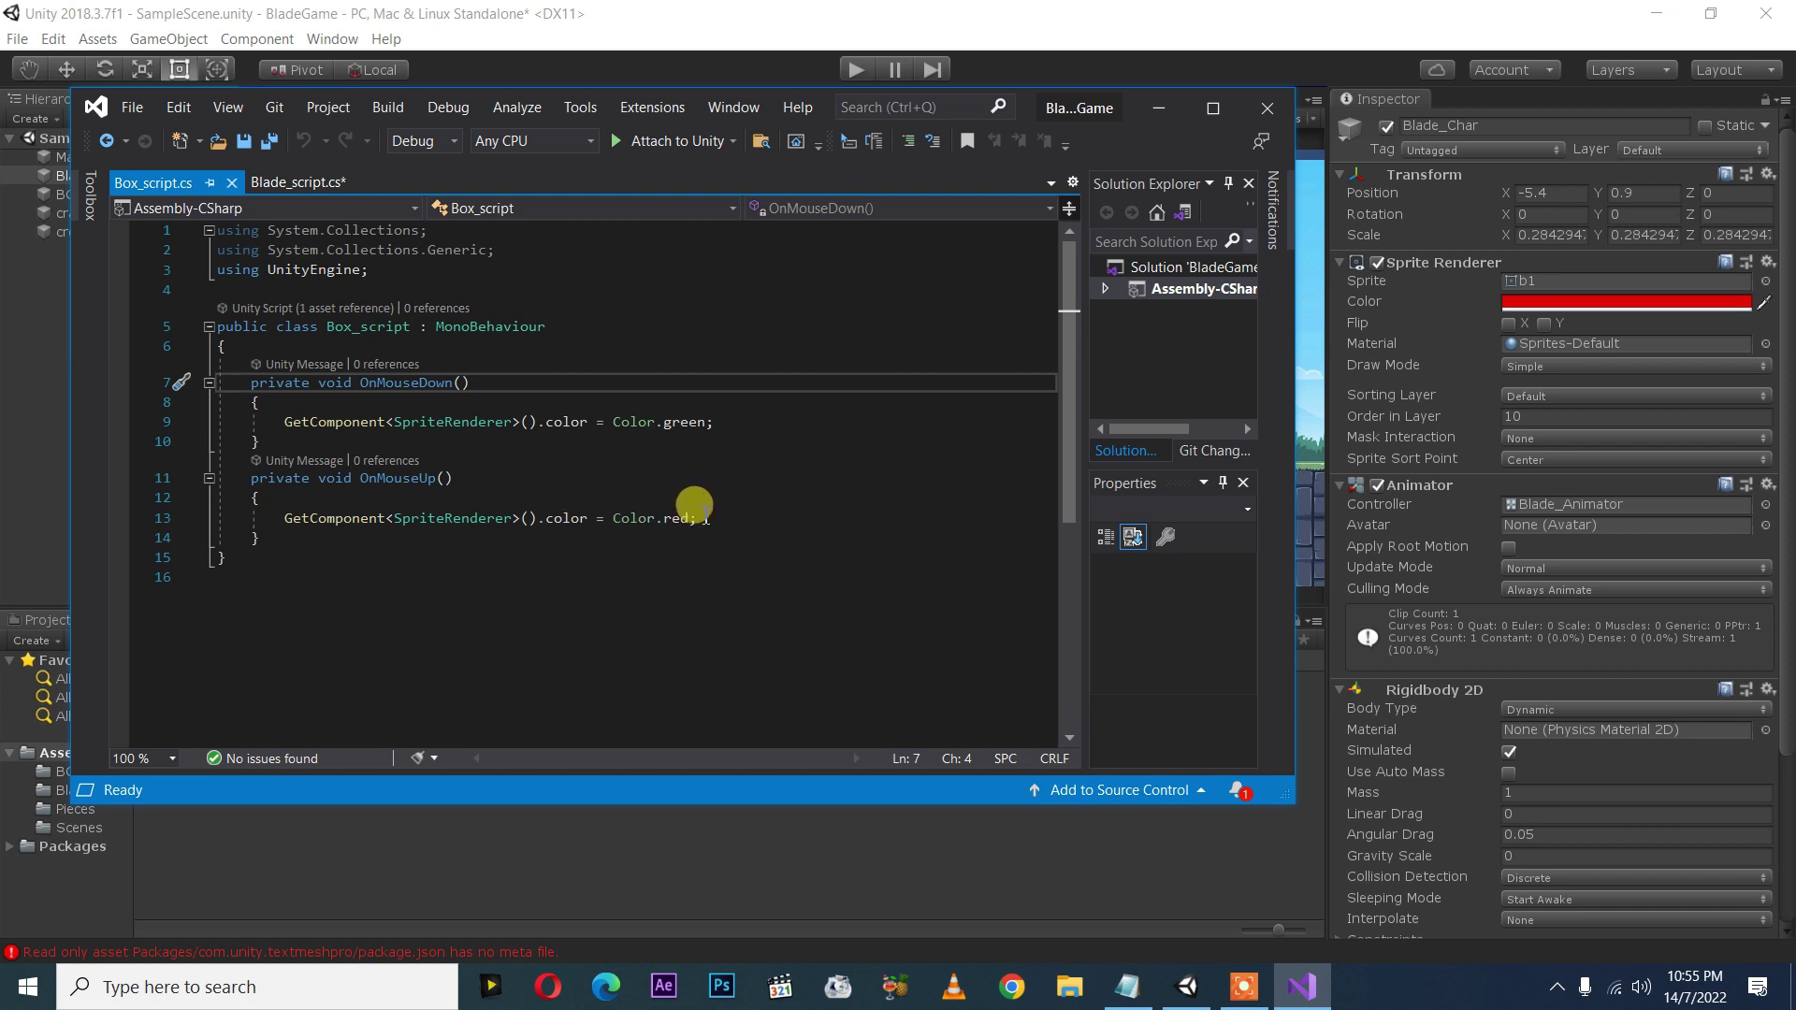
{"action": "left_click", "coordinate": [308, 184]}
{"action": "left_click", "coordinate": [279, 662]}
{"action": "type", "text": "get"}
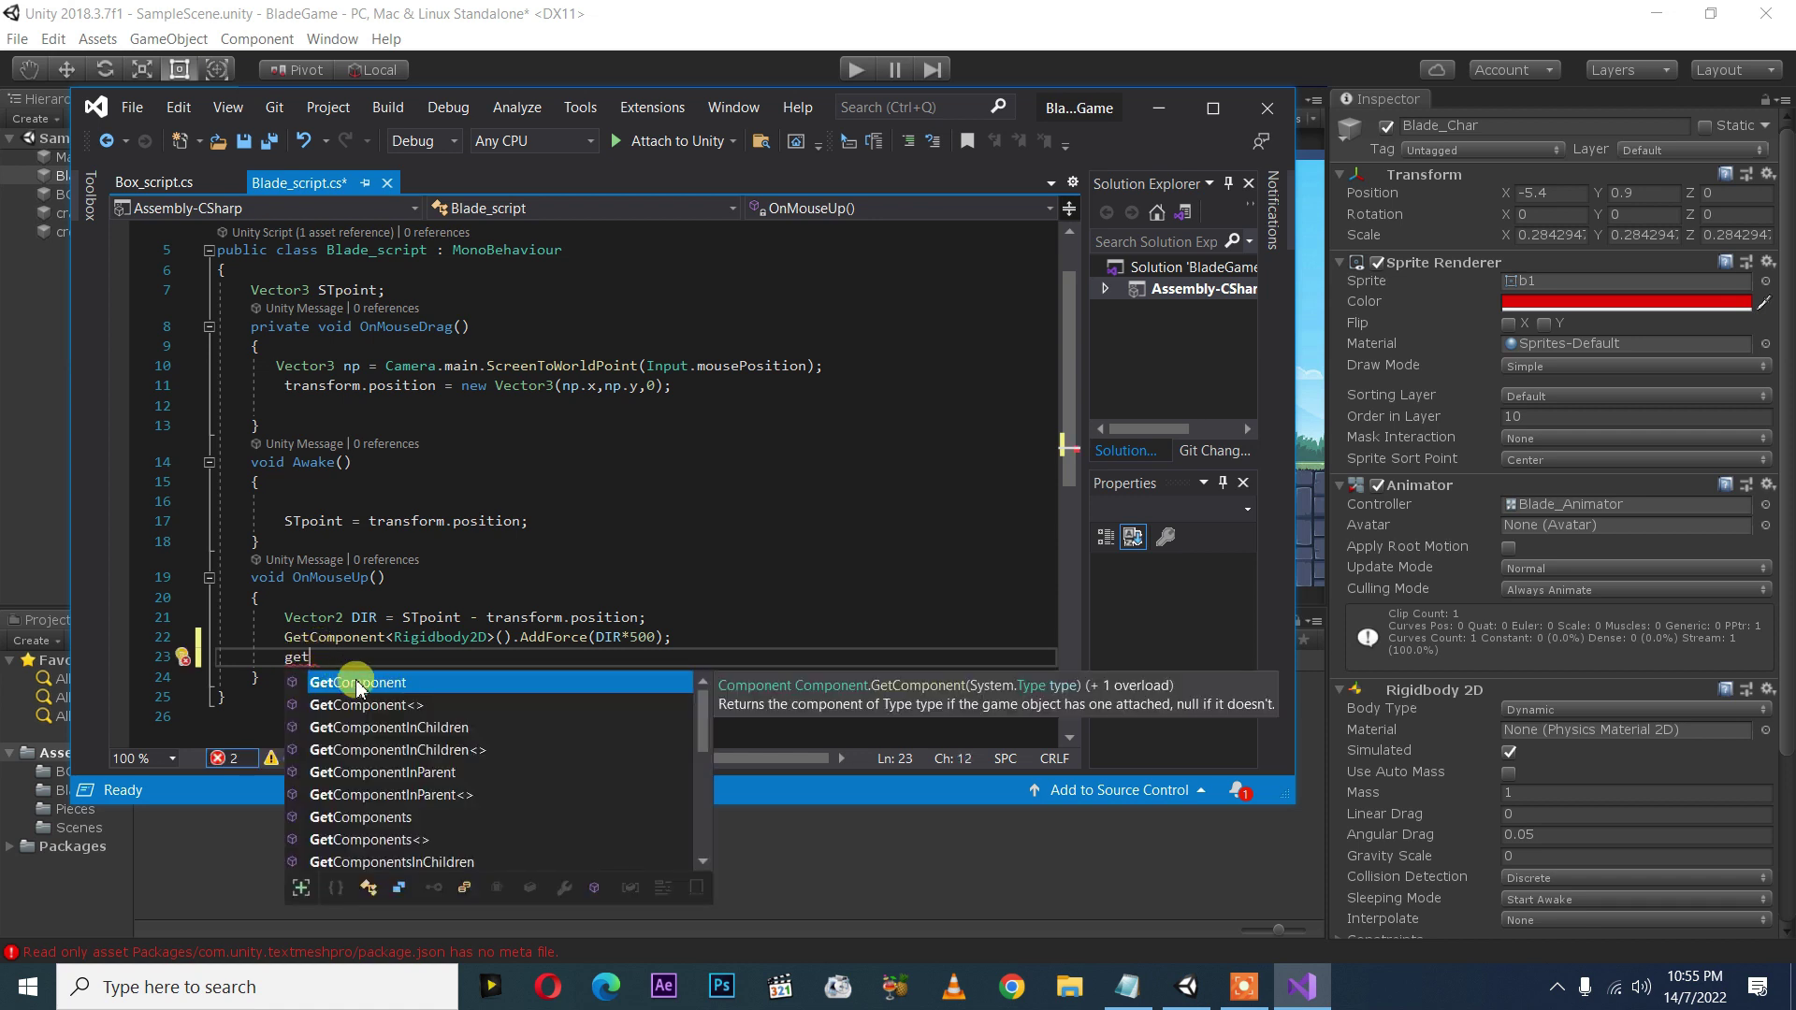
- Type GetComponent<Rigidbody2D>() on line 23 with IntelliSense completion
{"action": "double_click", "coordinate": [358, 687]}
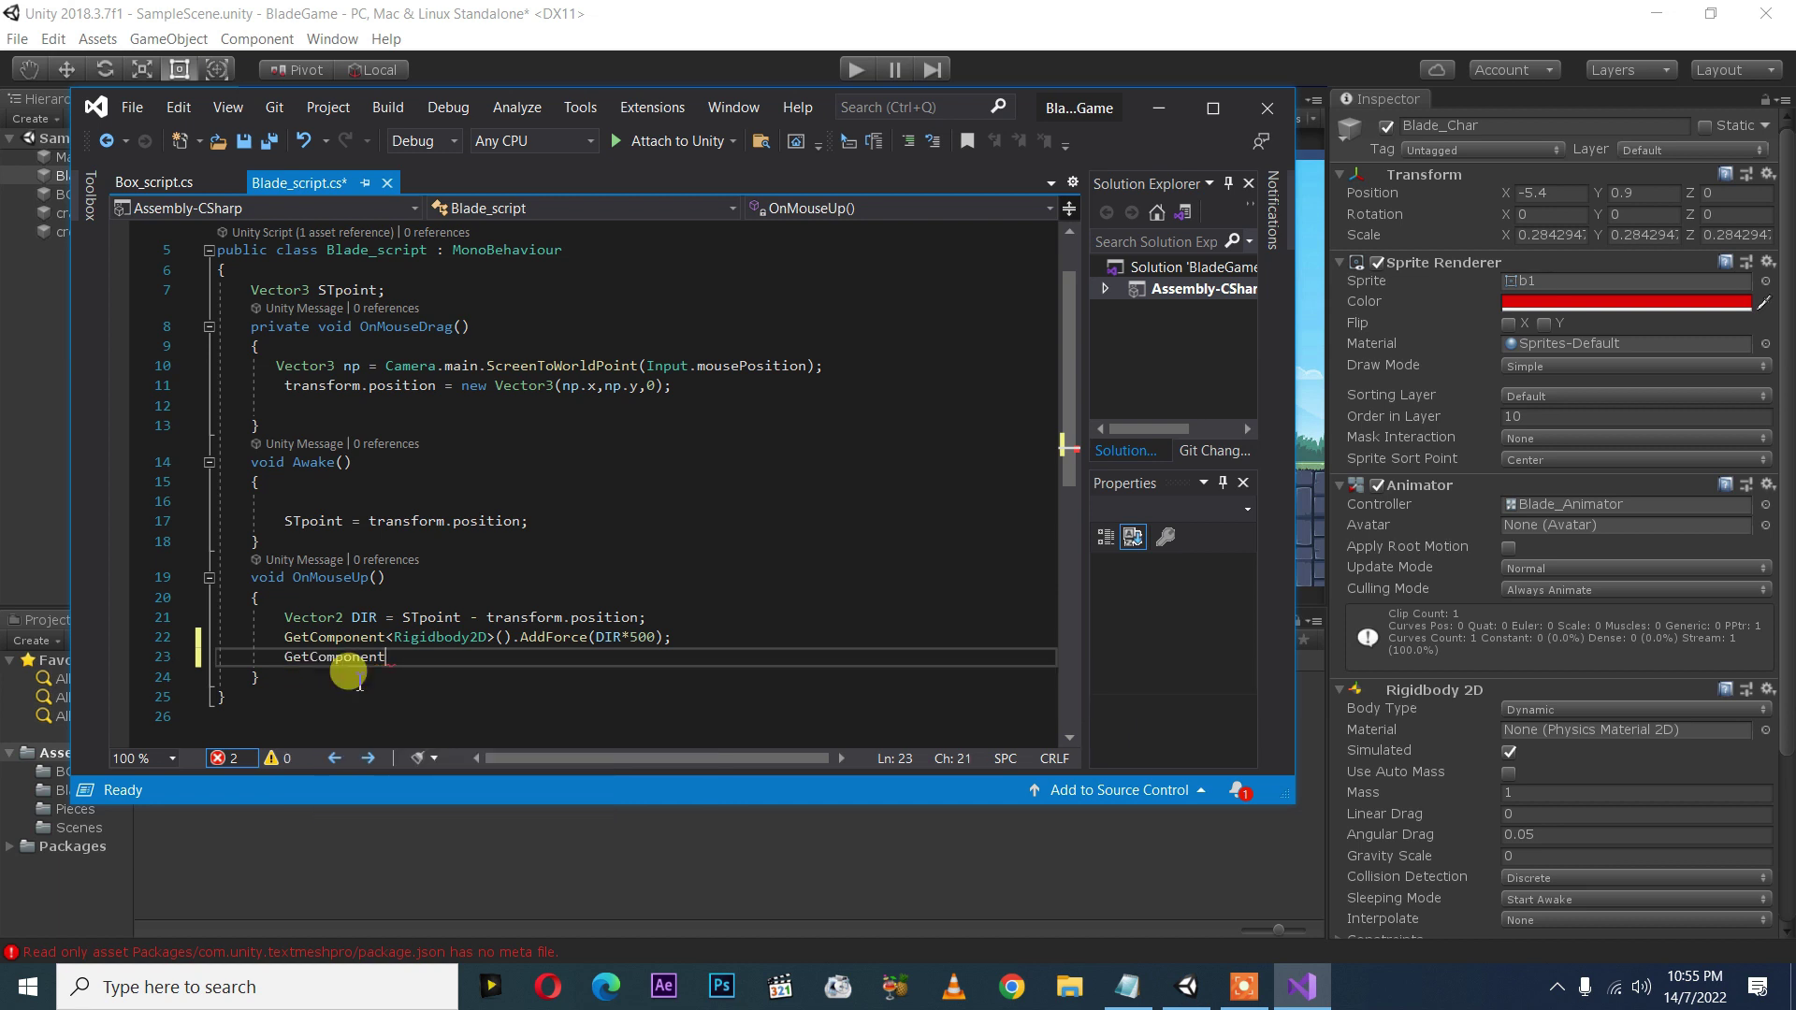
{"action": "type", "text": "<r"}
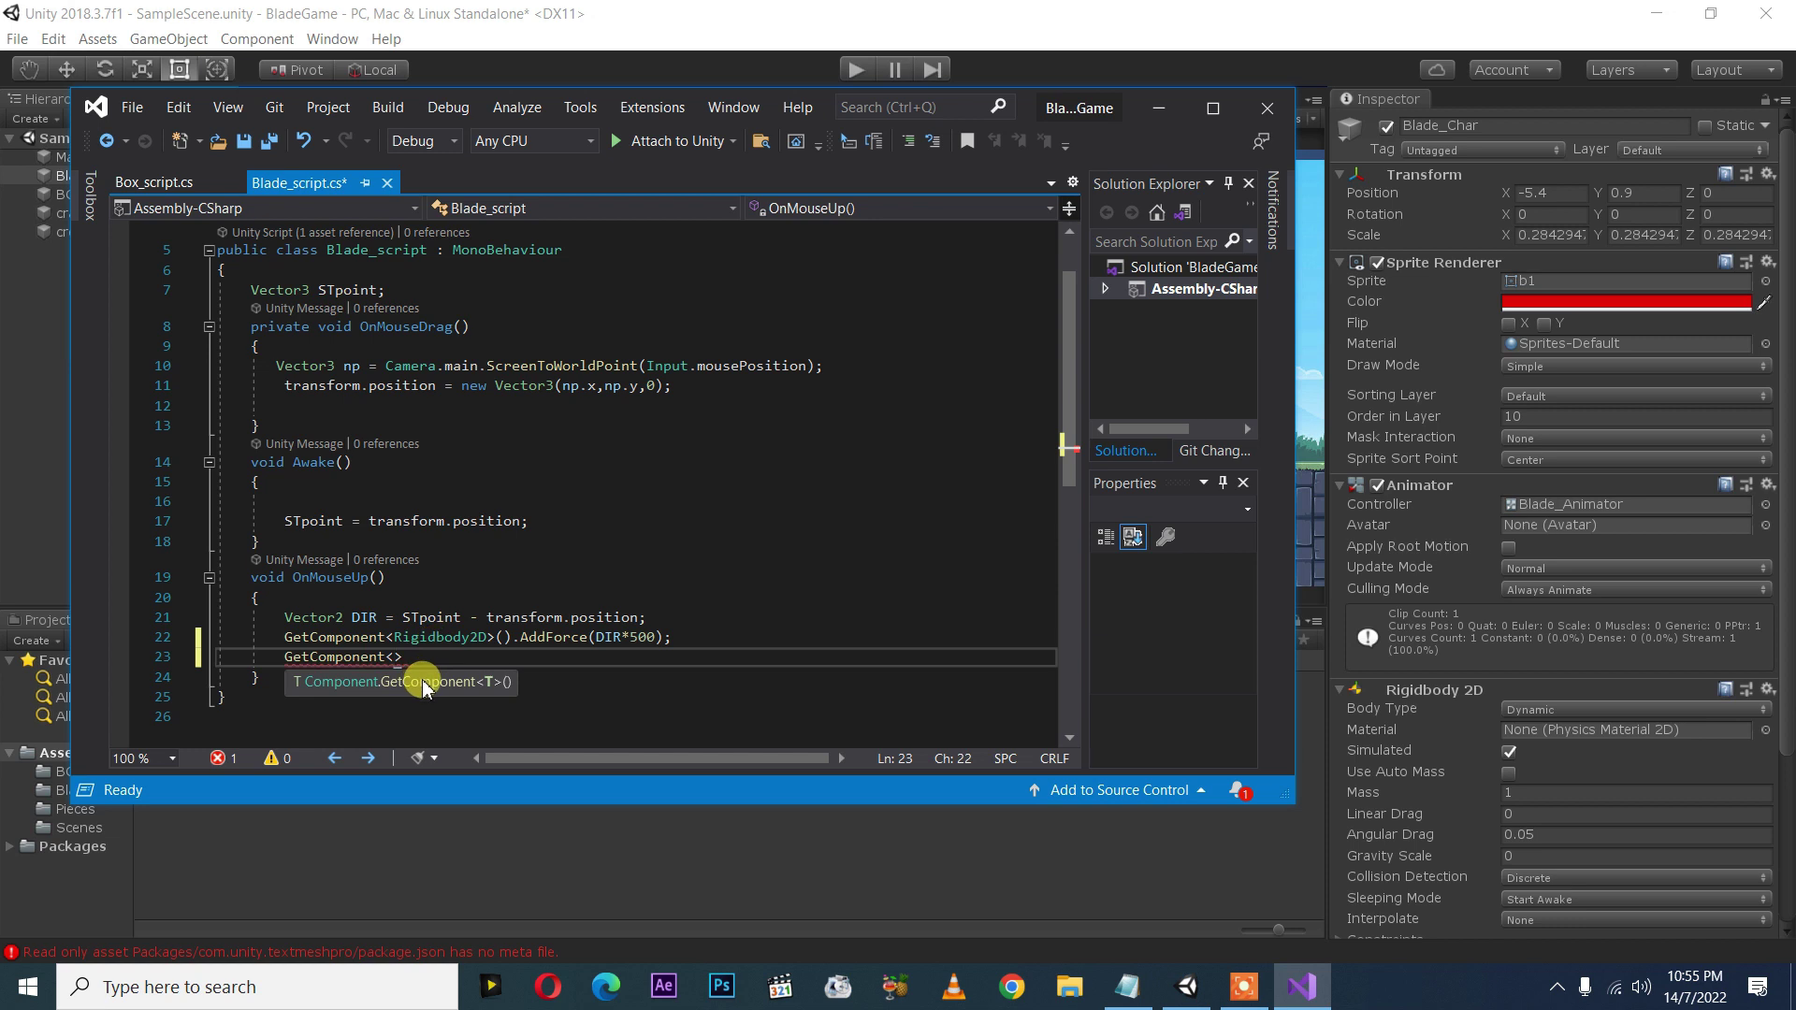
{"action": "type", "text": "i"}
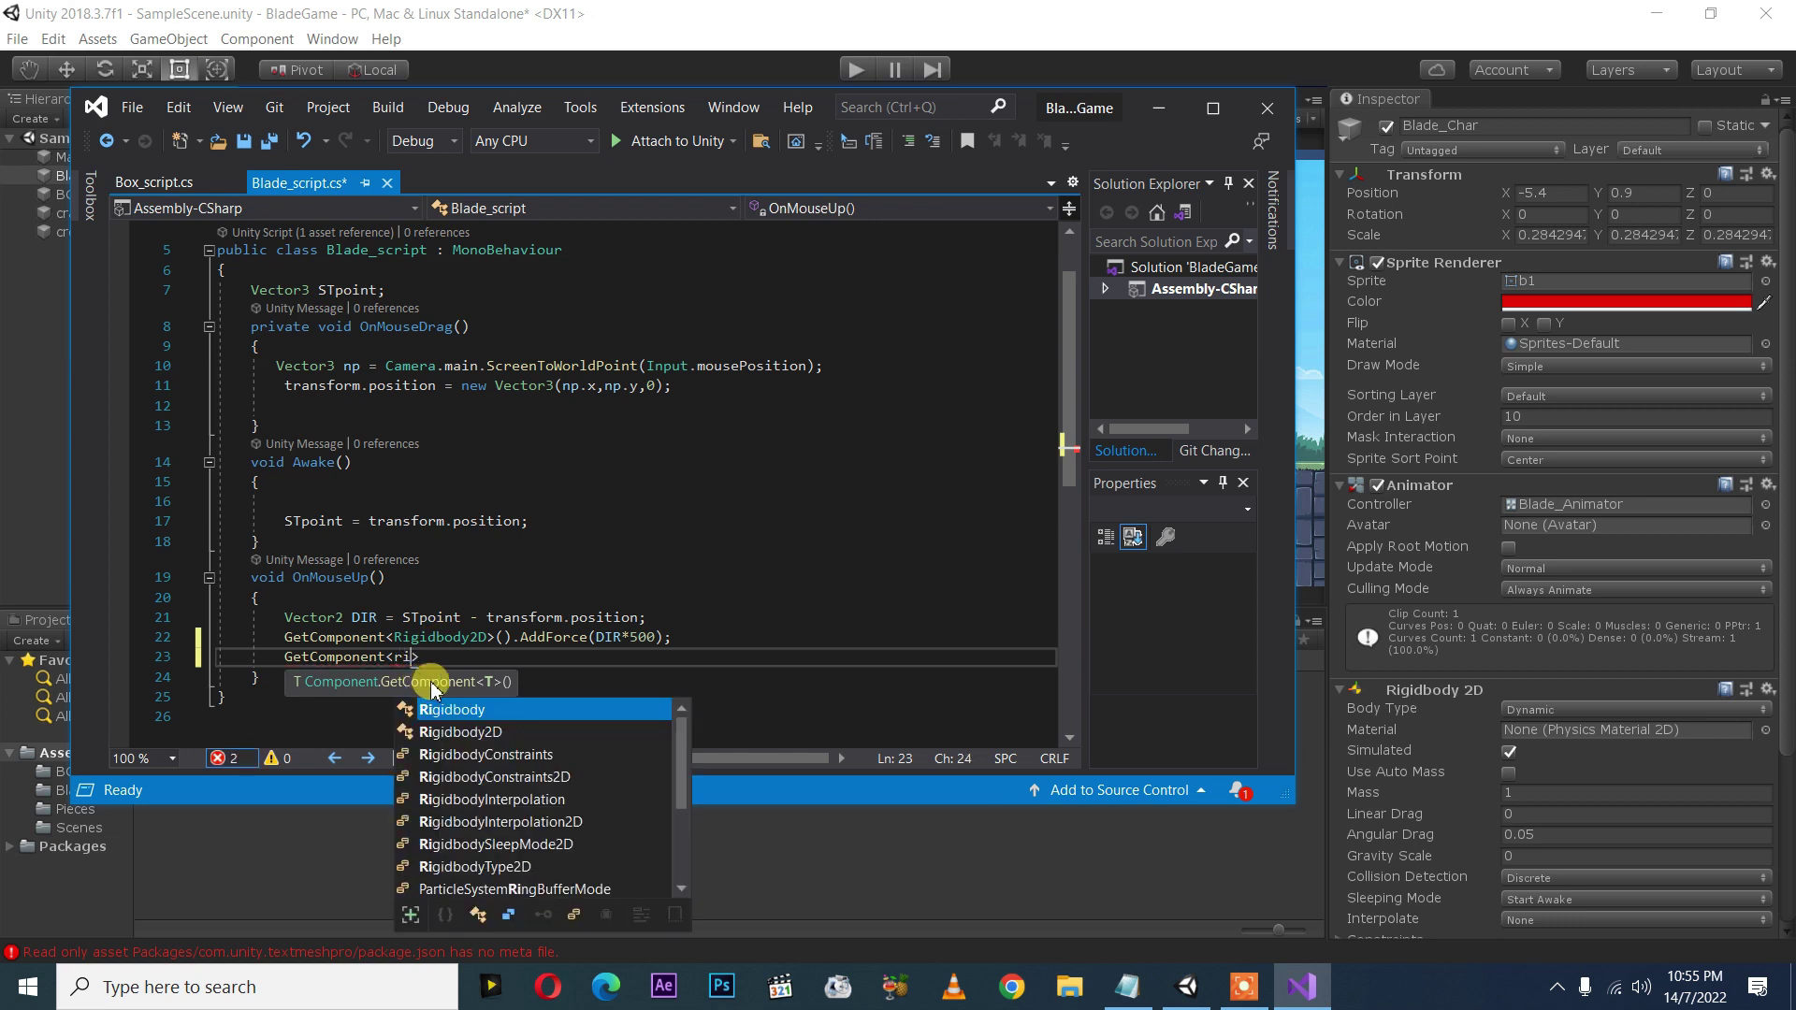
{"action": "double_click", "coordinate": [493, 734]}
{"action": "left_click", "coordinate": [516, 659]}
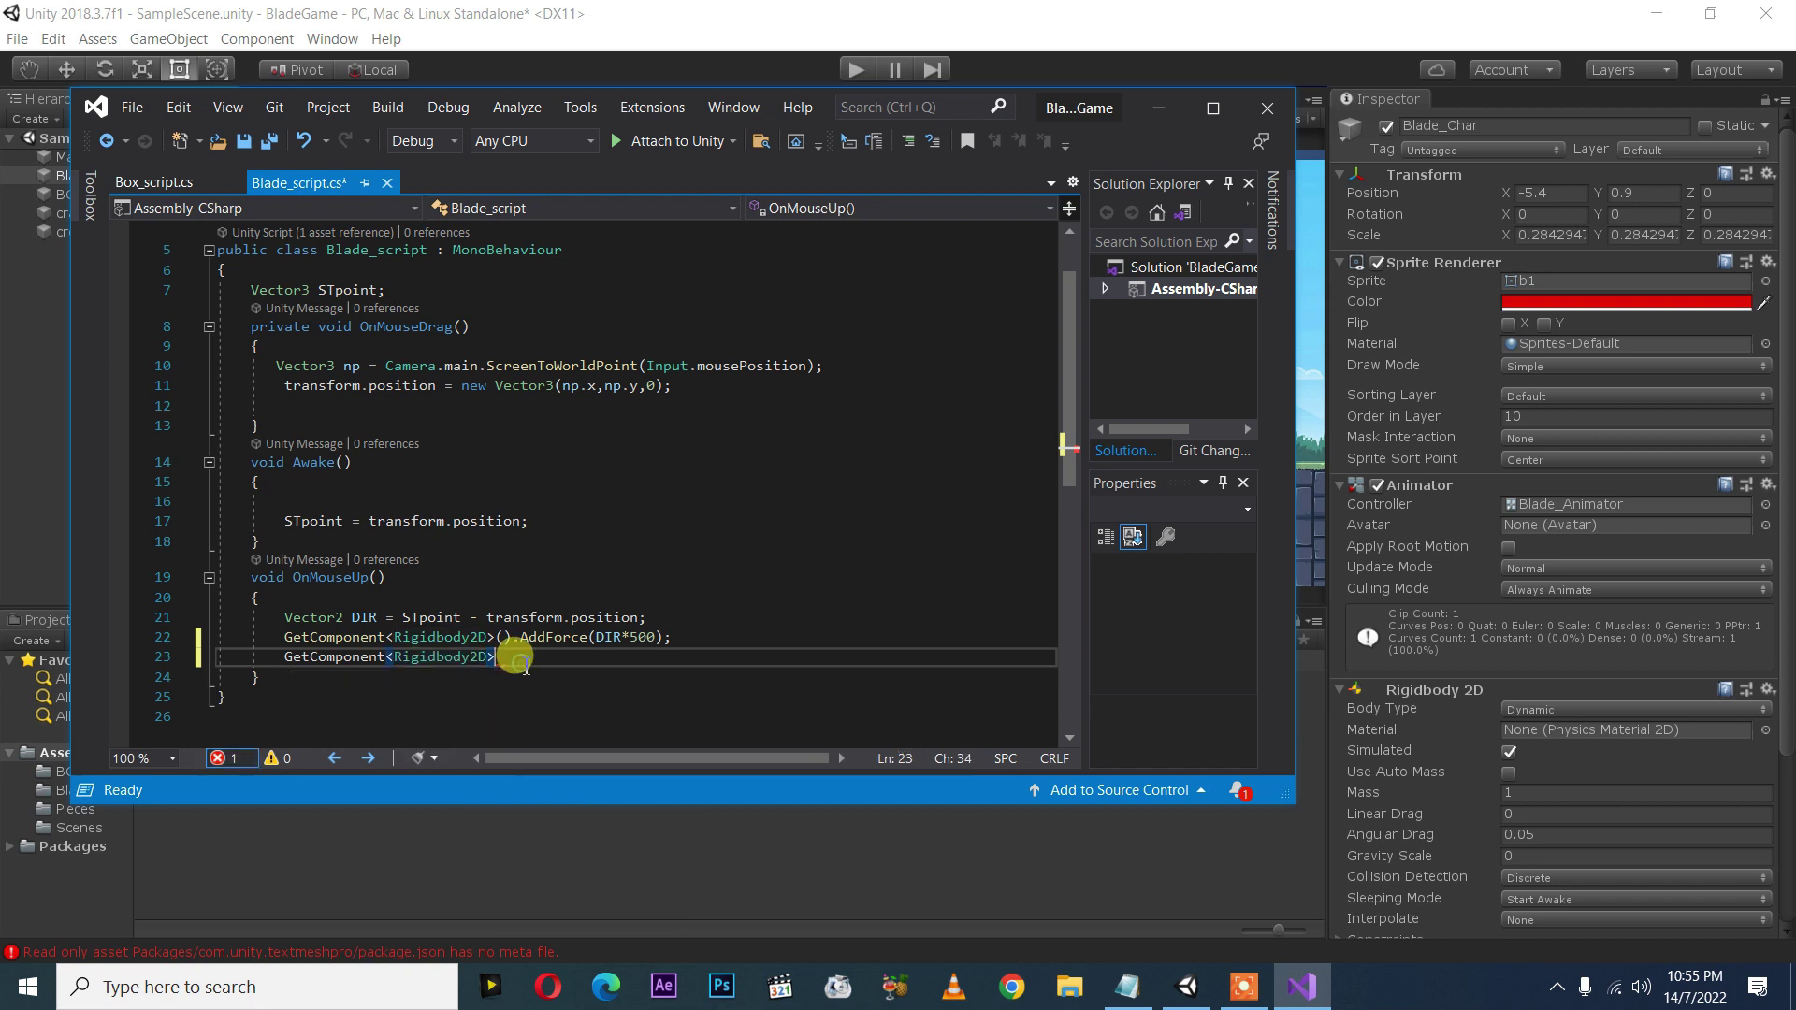
{"action": "type", "text": "."}
{"action": "key", "text": "Escape"}
- Insert gravityScale from the Rigidbody2D member list, then trim the line's end
{"action": "key", "text": "ctrl+space"}
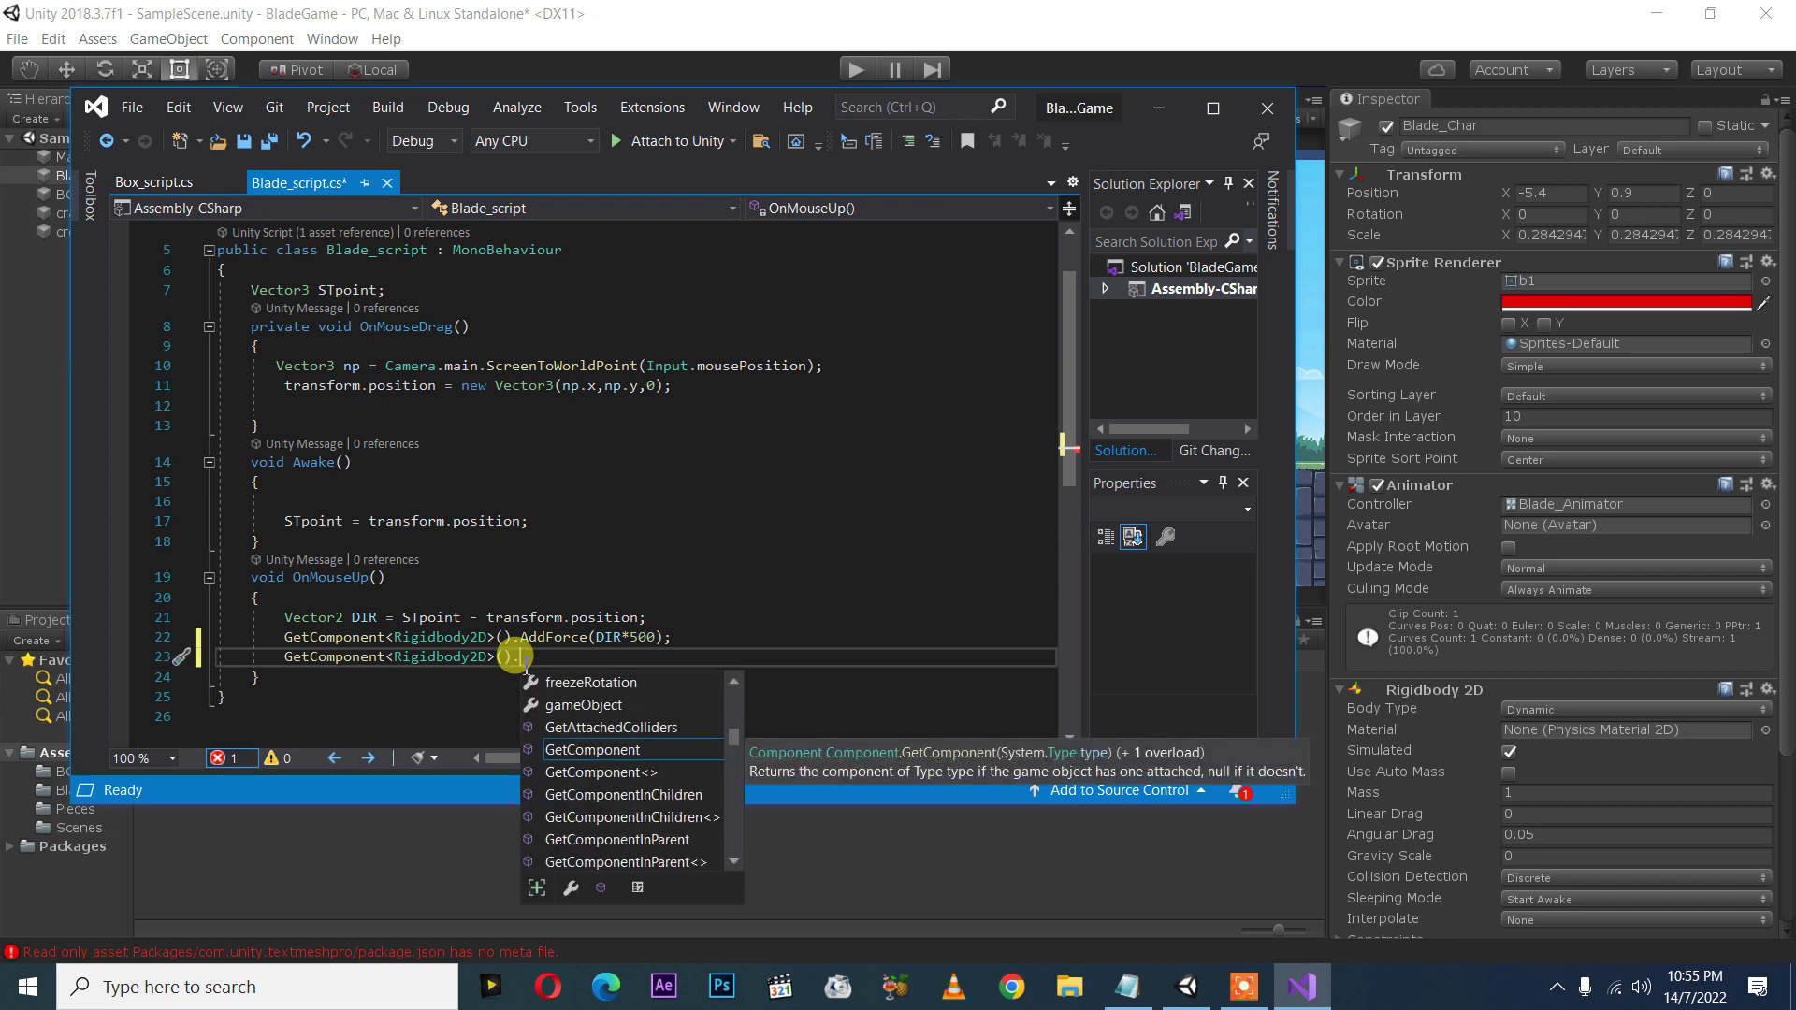
{"action": "scroll", "coordinate": [585, 748], "scroll_direction": "down", "scroll_amount": 3}
{"action": "scroll", "coordinate": [588, 753], "scroll_direction": "down", "scroll_amount": 2}
{"action": "scroll", "coordinate": [591, 758], "scroll_direction": "down", "scroll_amount": 2}
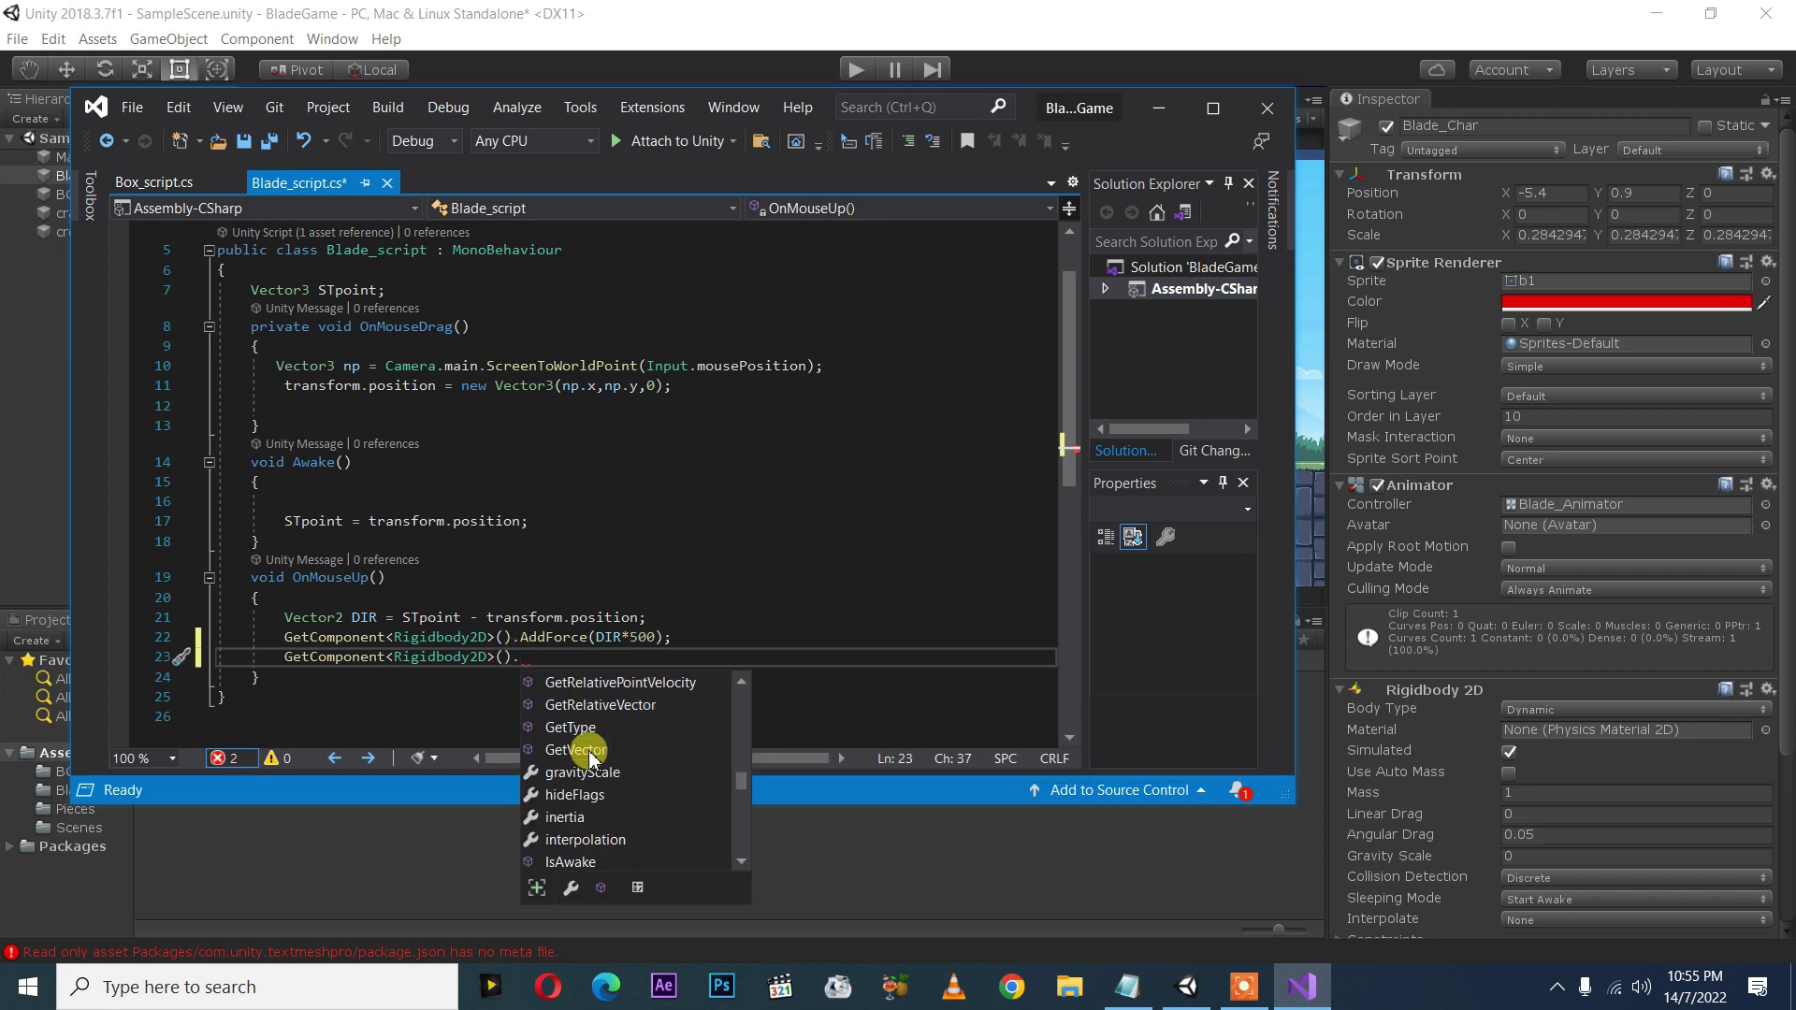
{"action": "left_click", "coordinate": [584, 773]}
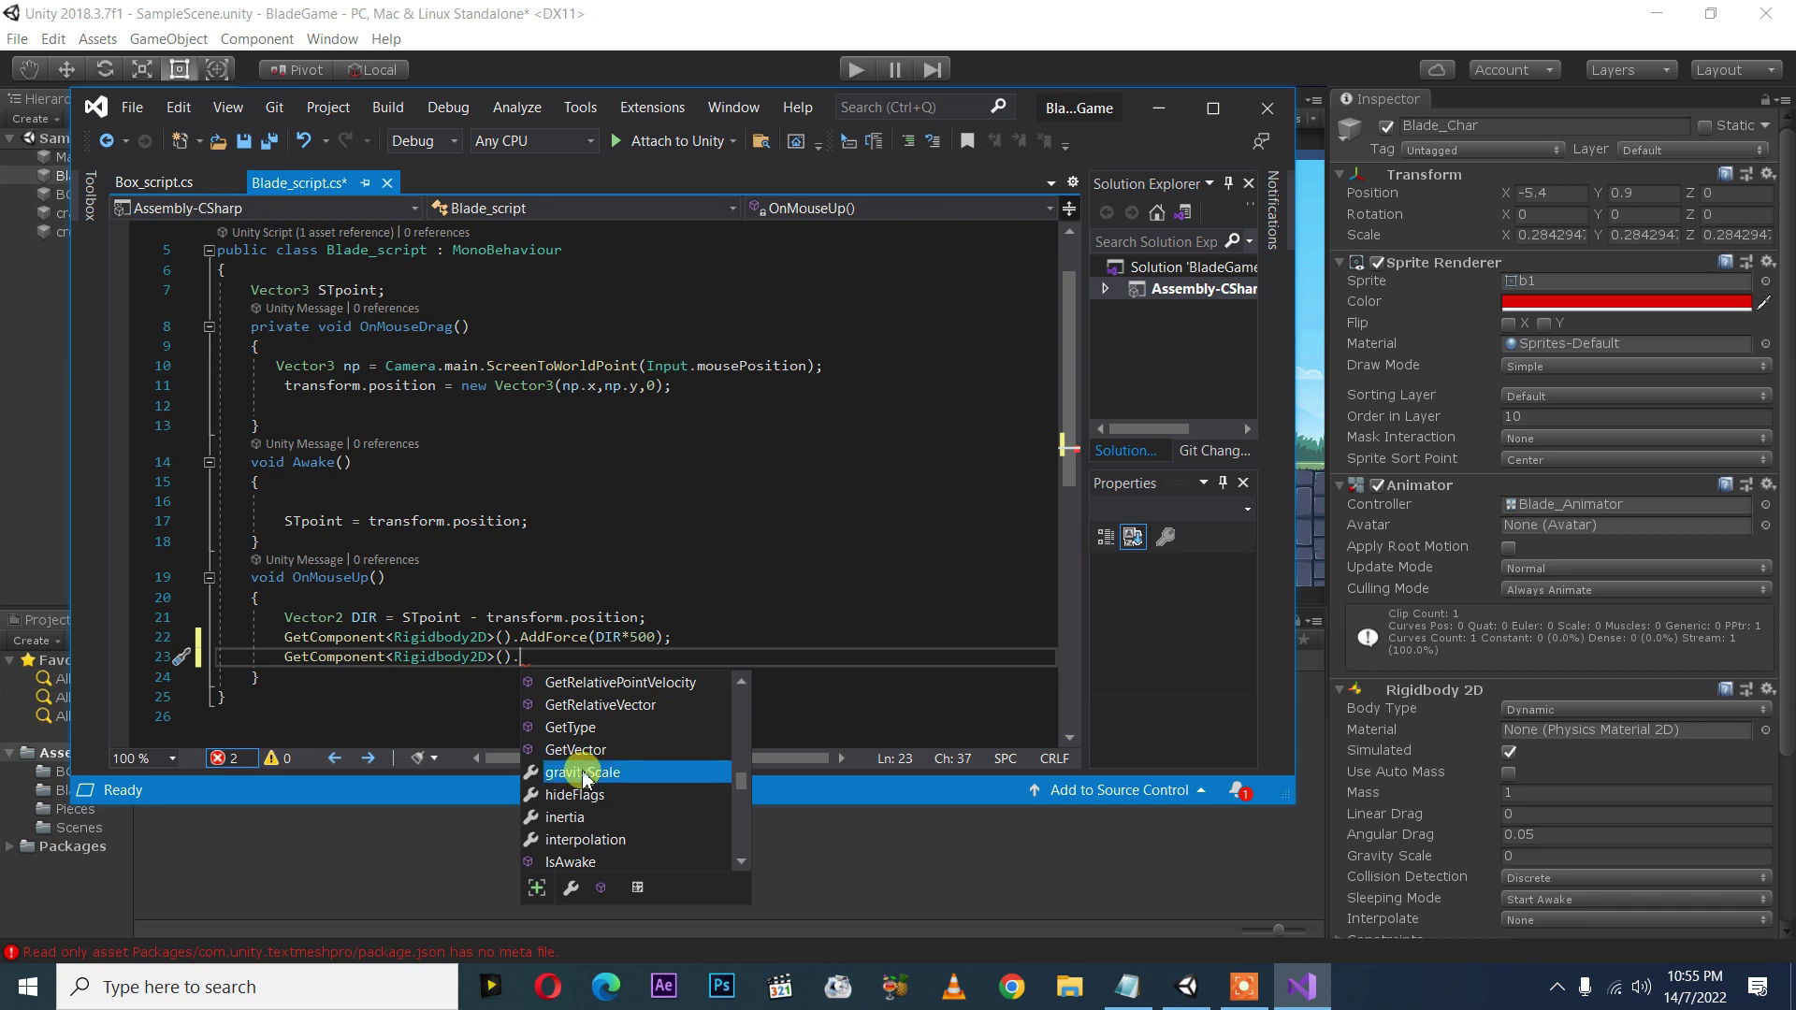
{"action": "double_click", "coordinate": [585, 773]}
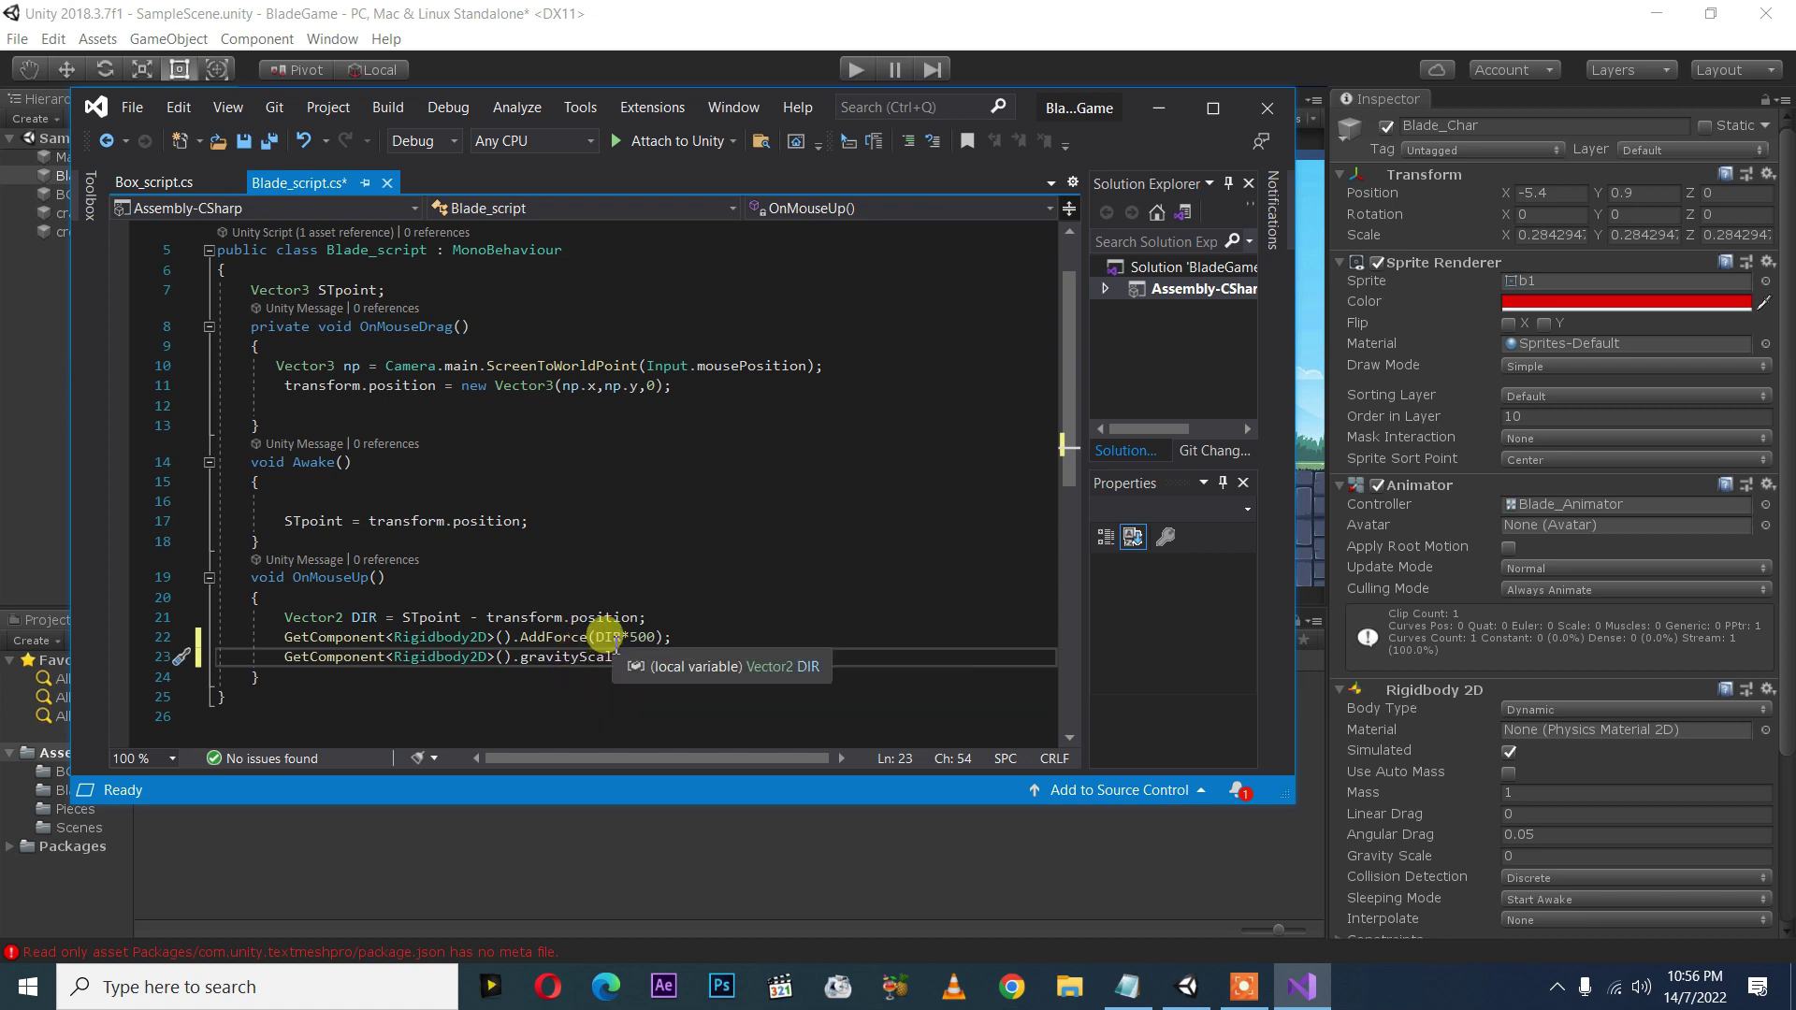
{"action": "left_click", "coordinate": [546, 637]}
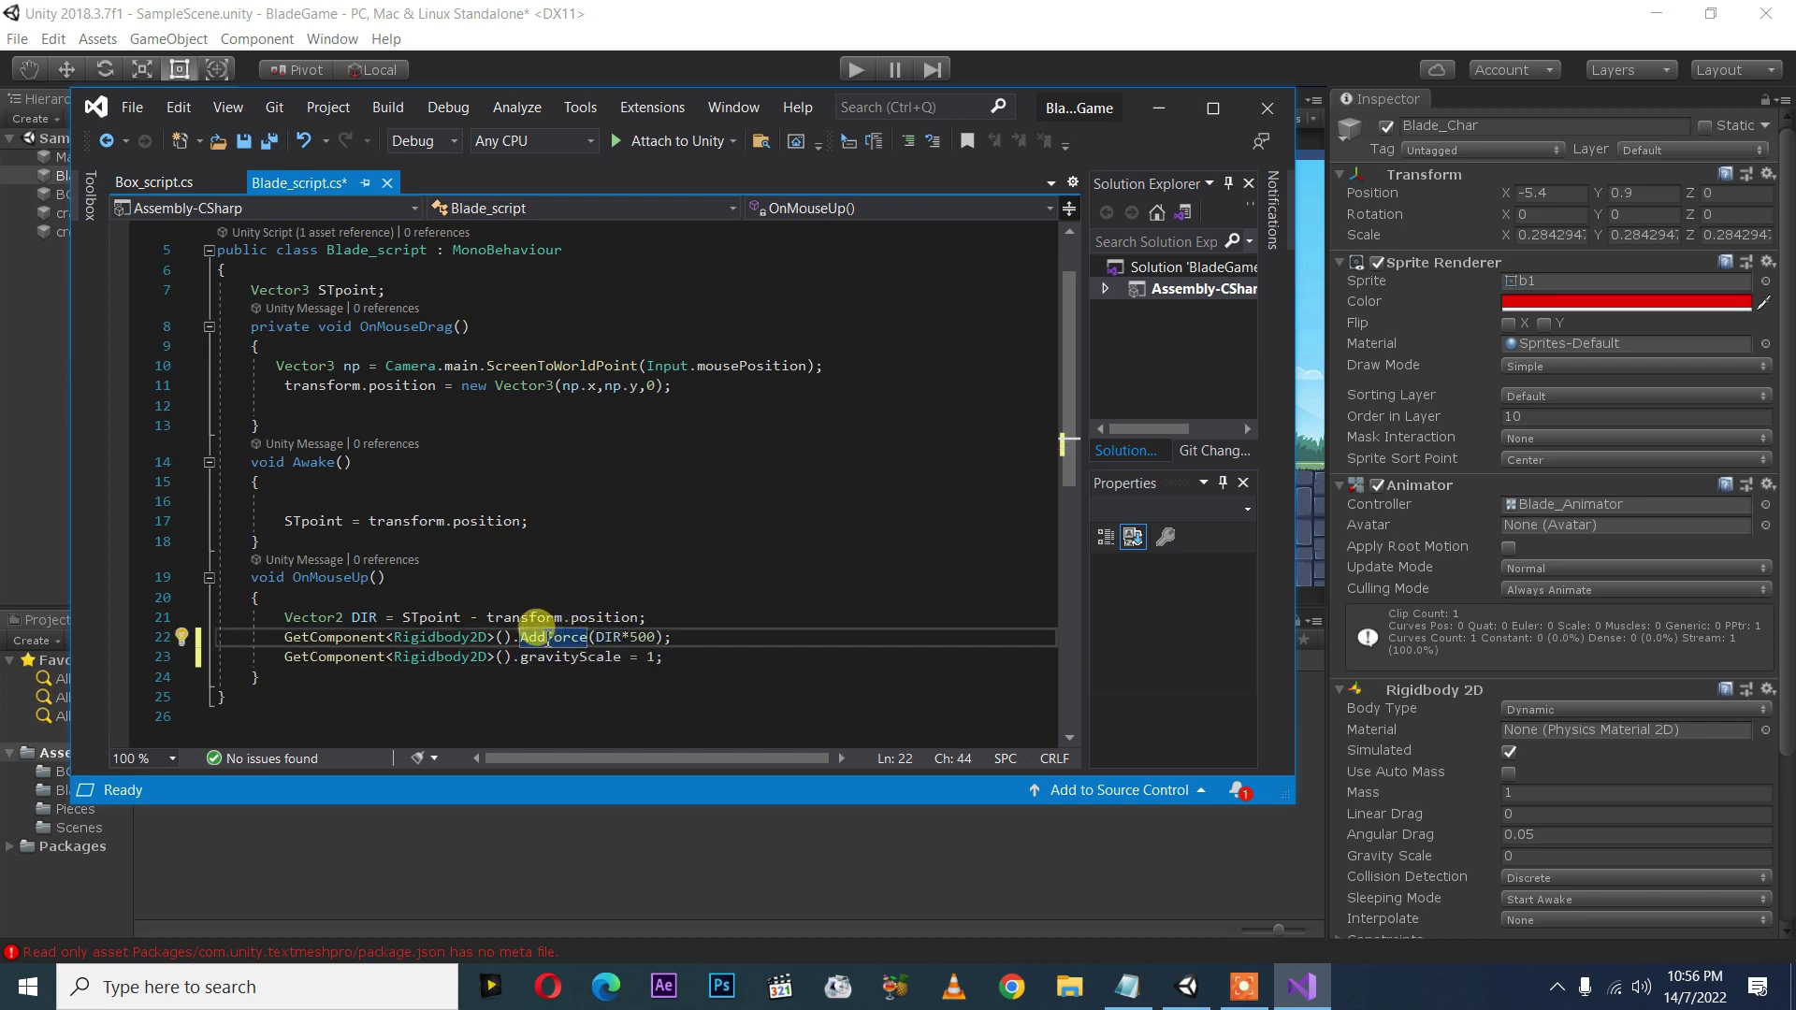
{"action": "left_click", "coordinate": [666, 658]}
{"action": "key", "text": "BackSpace"}
{"action": "key", "text": "BackSpace"}
{"action": "key", "text": "BackSpace"}
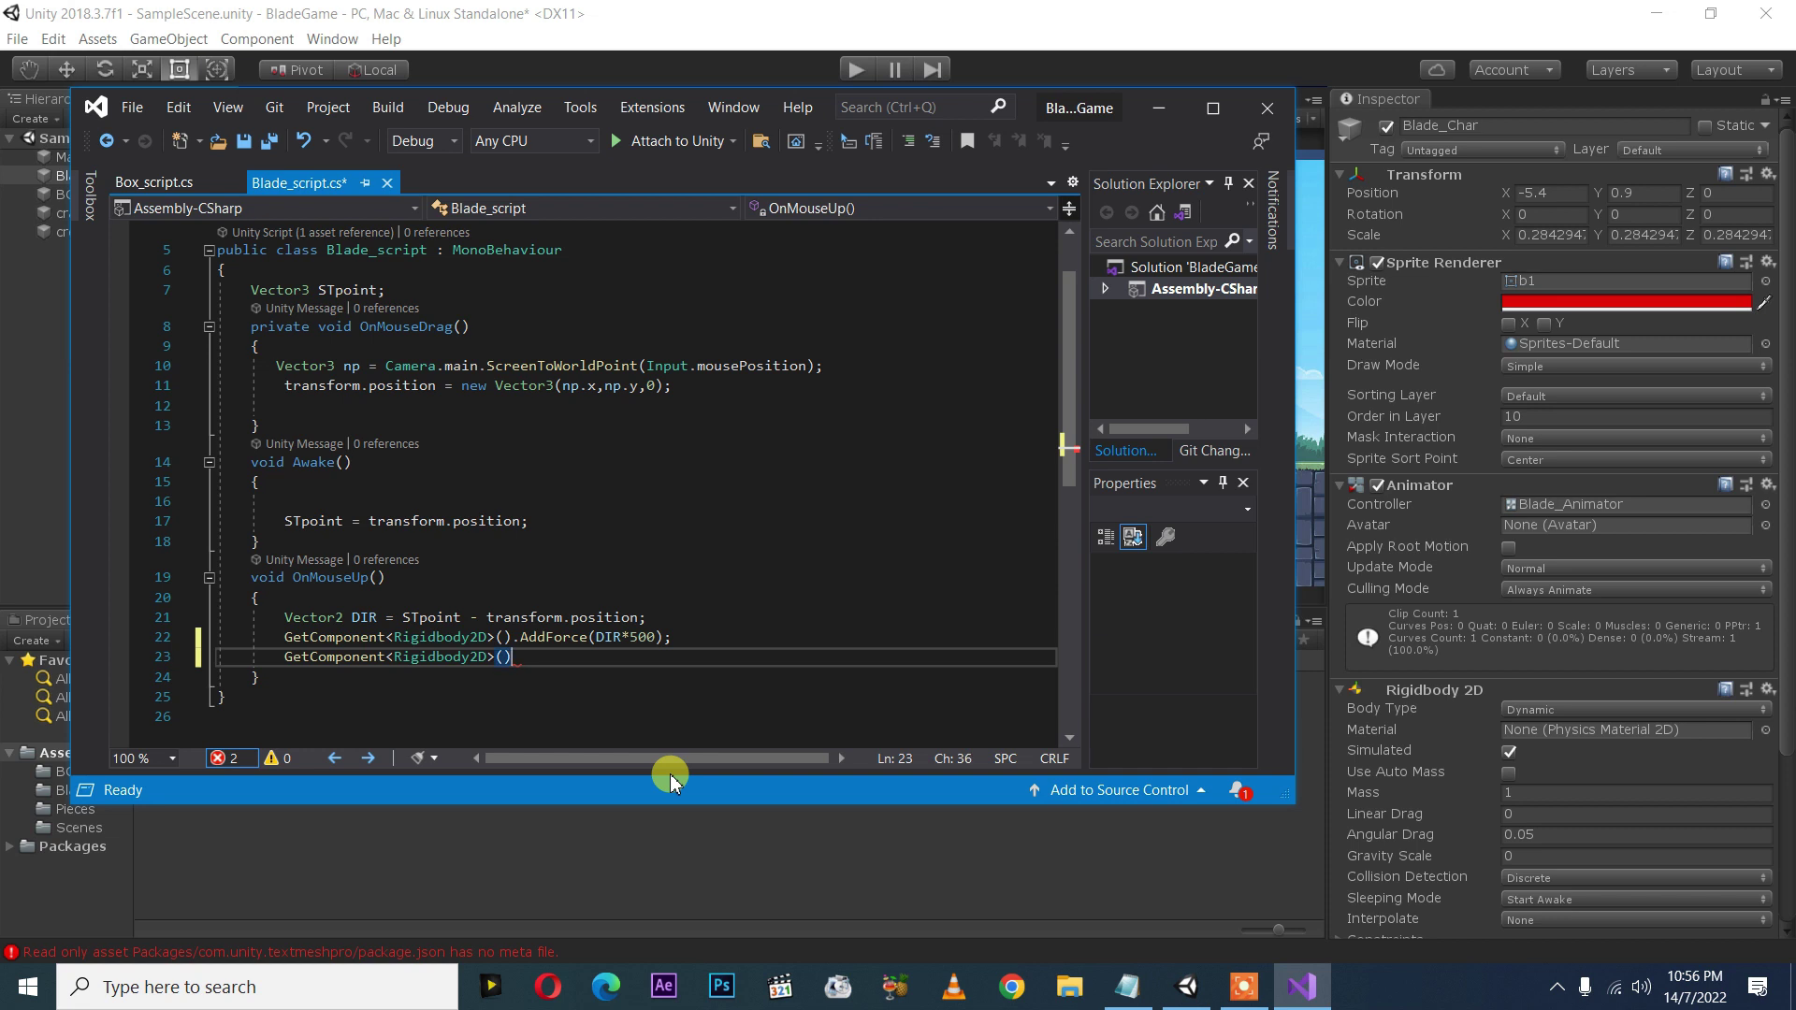
- Complete line 23 as GetComponent<Rigidbody2D>().gravityScale = 1; using IntelliSense
{"action": "type", "text": "."}
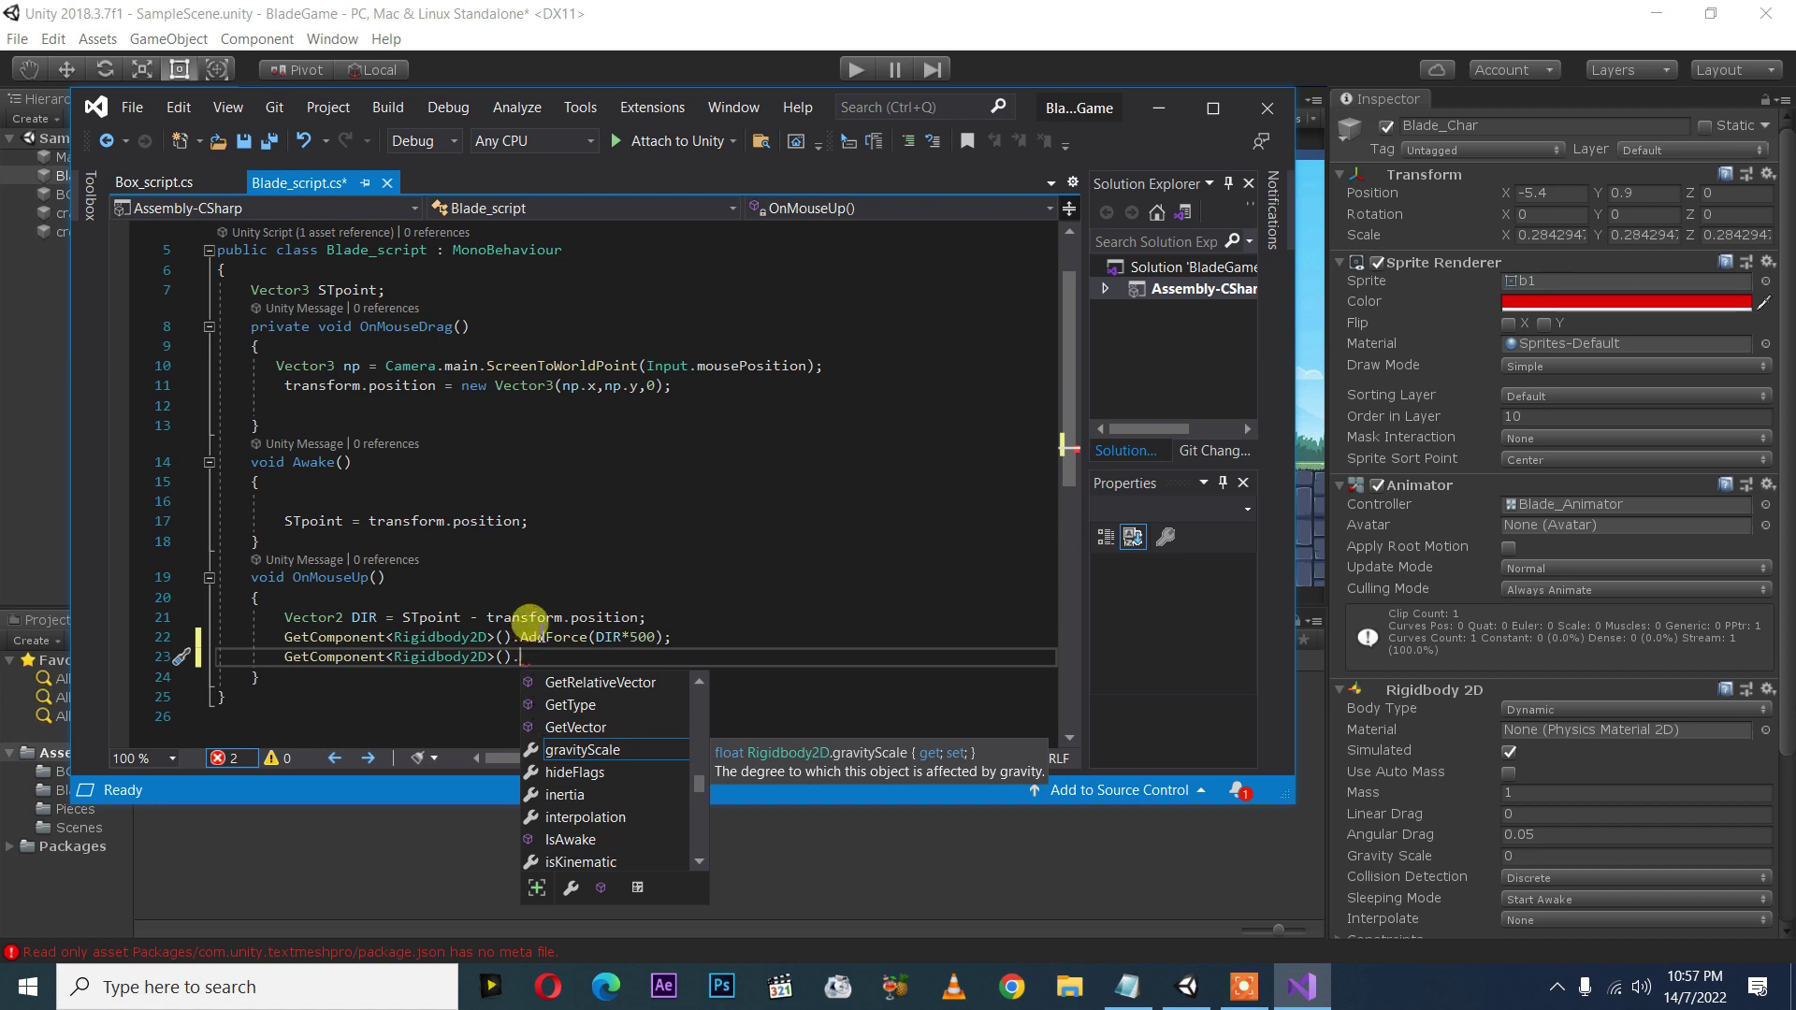
{"action": "type", "text": "a"}
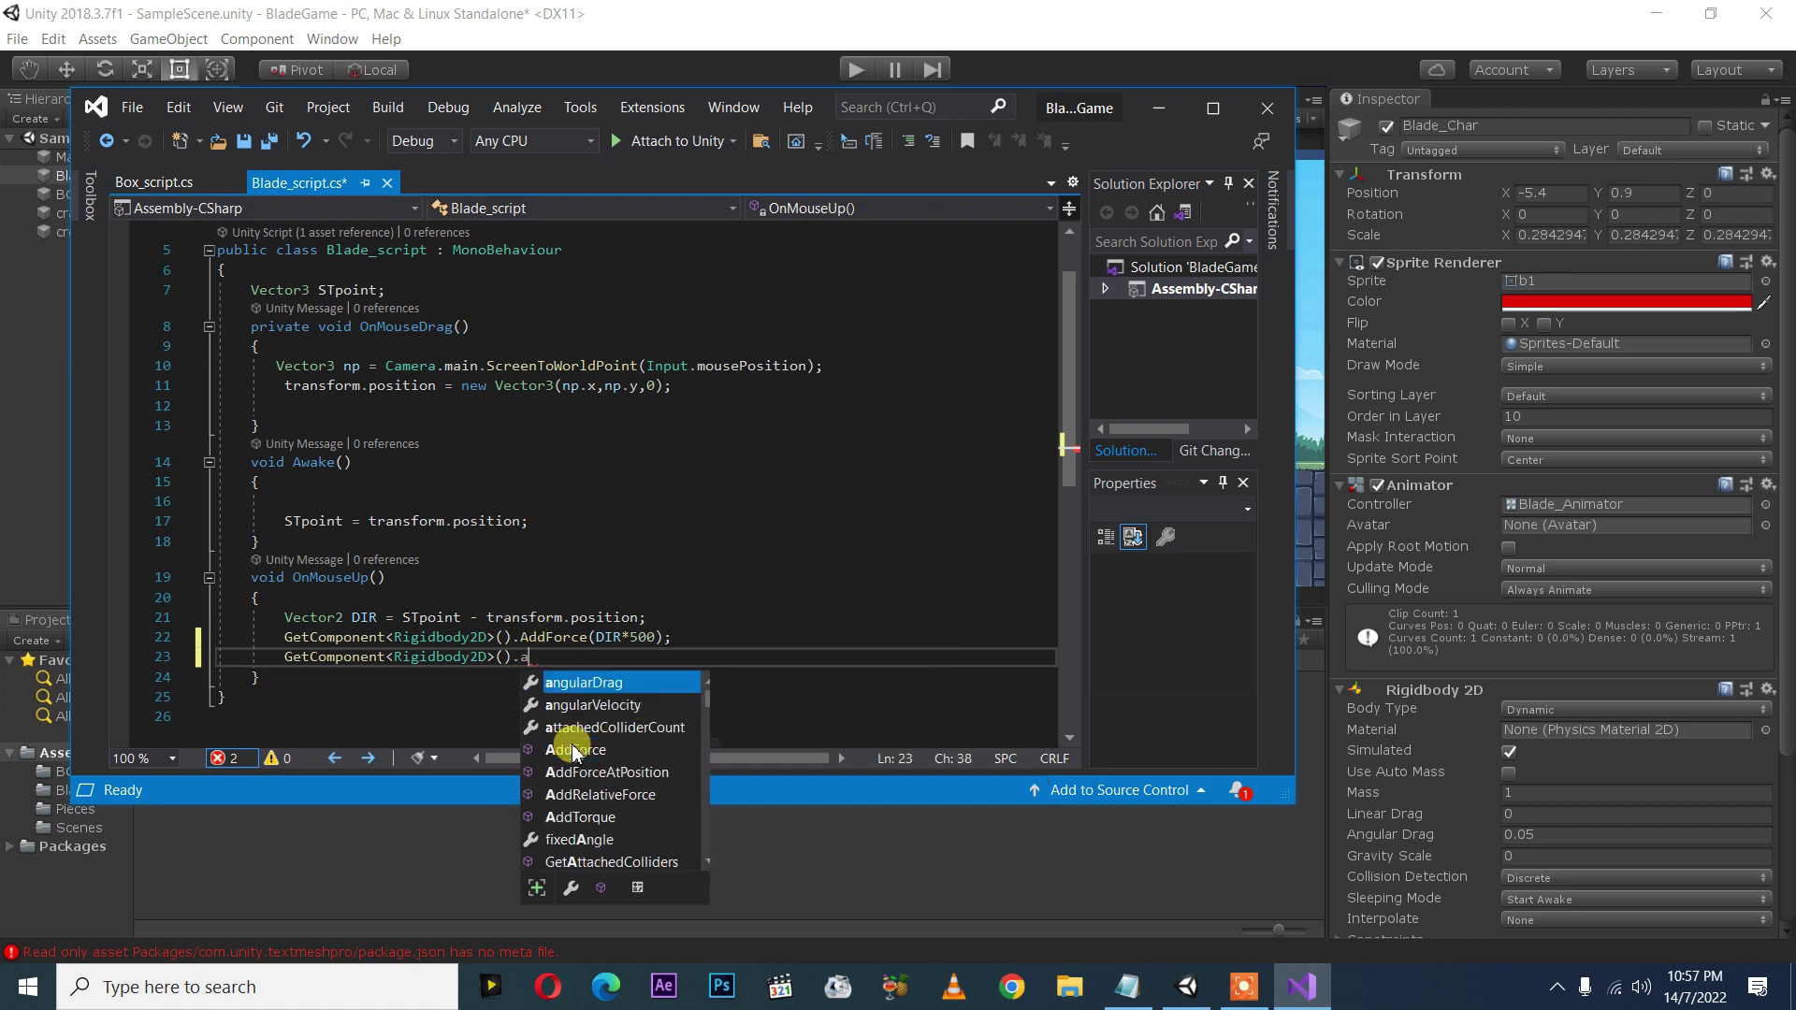
{"action": "type", "text": "dd"}
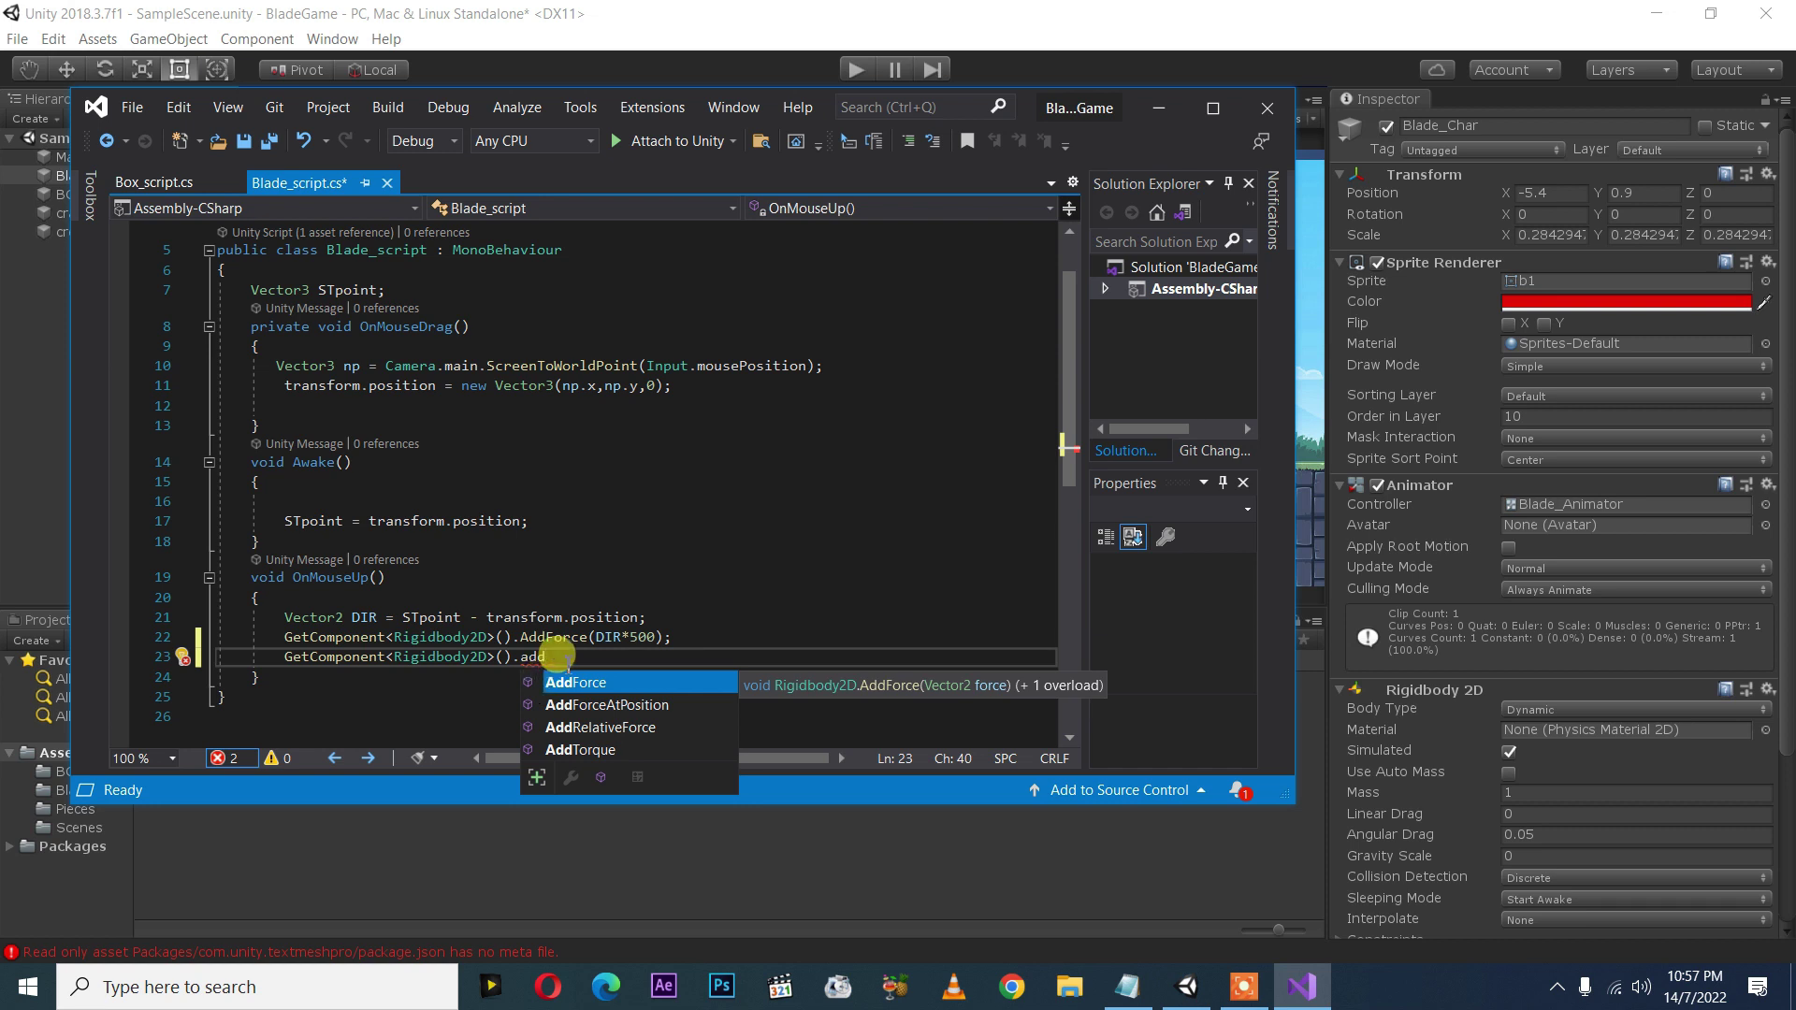
{"action": "key", "text": "BackSpace"}
{"action": "key", "text": "BackSpace"}
{"action": "key", "text": "BackSpace"}
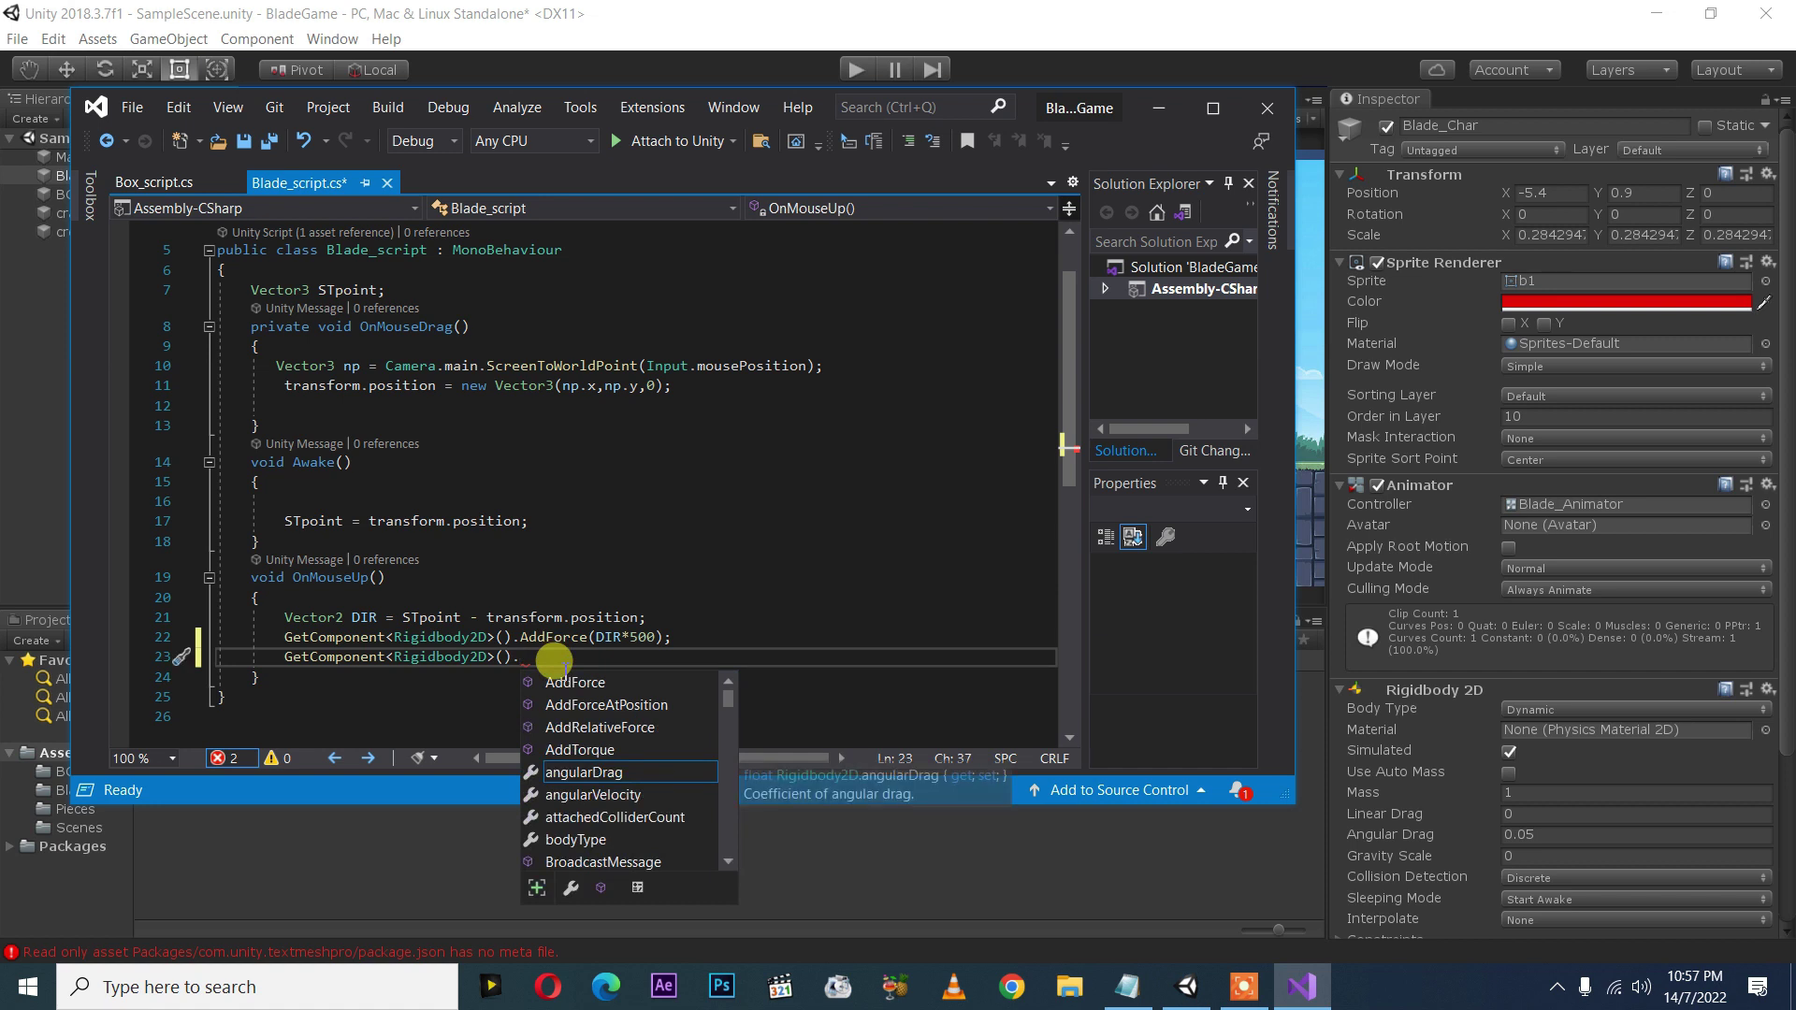
{"action": "type", "text": "g"}
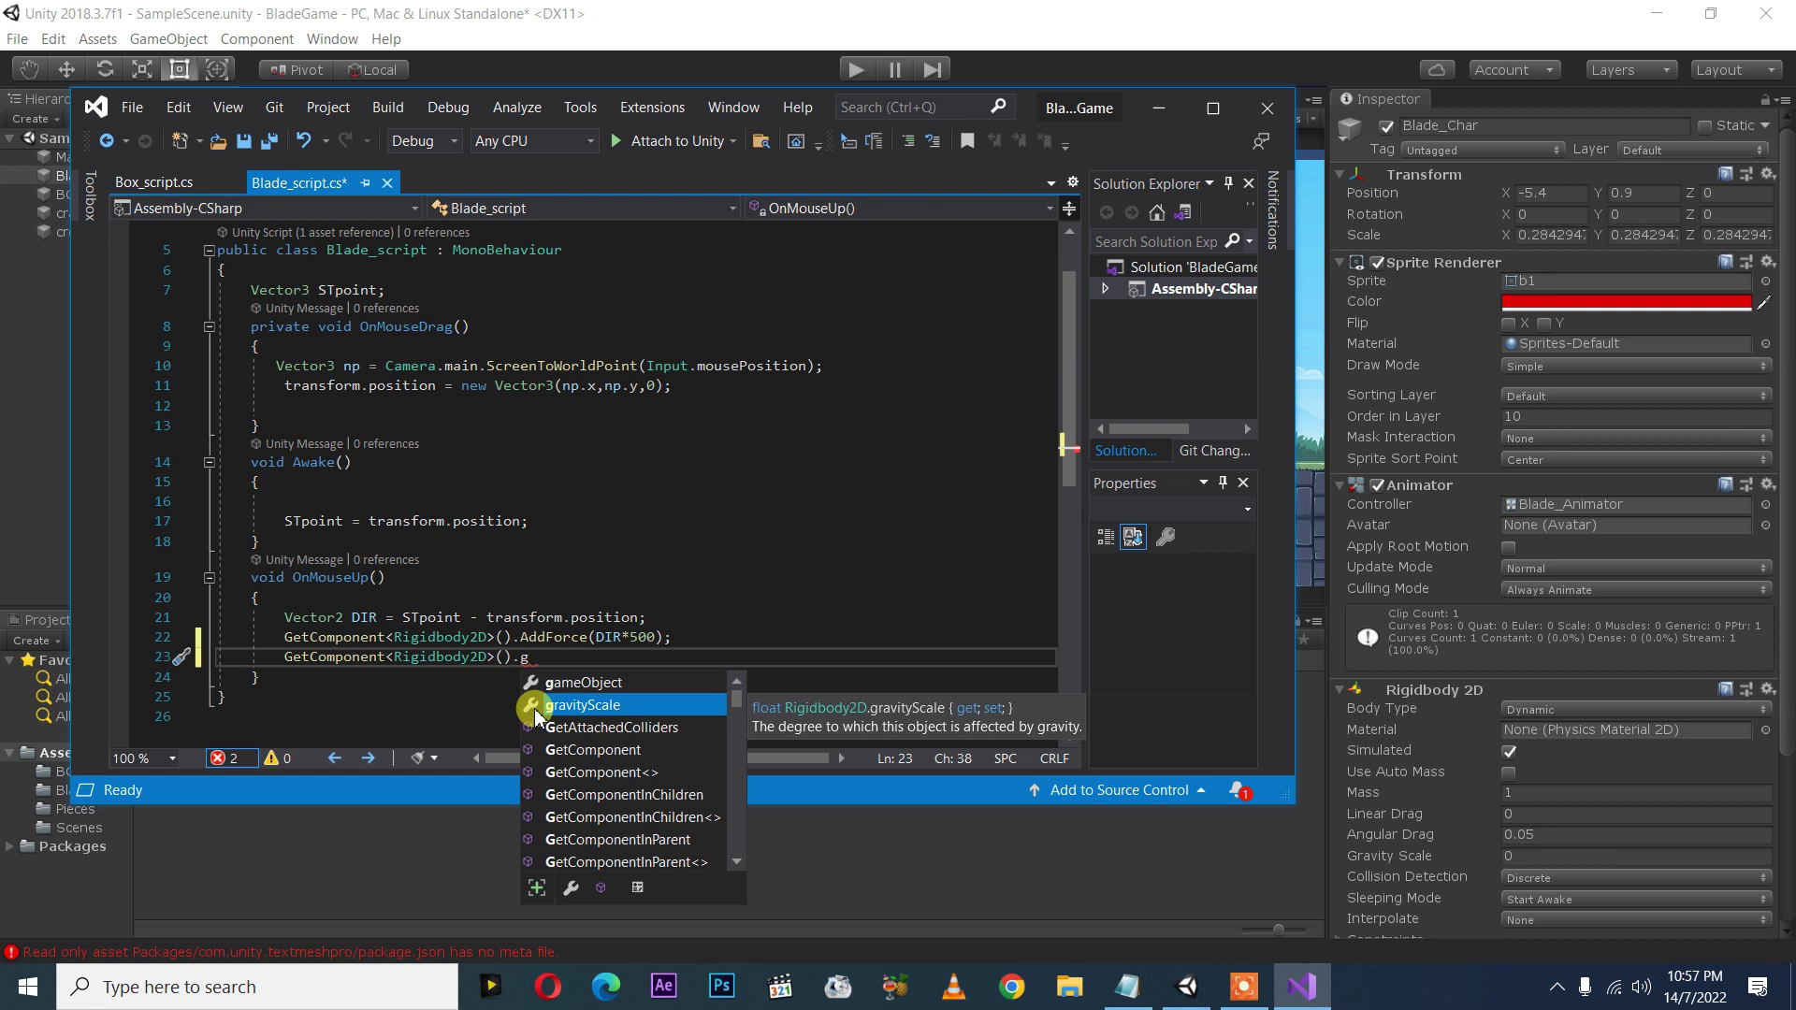
{"action": "double_click", "coordinate": [582, 709]}
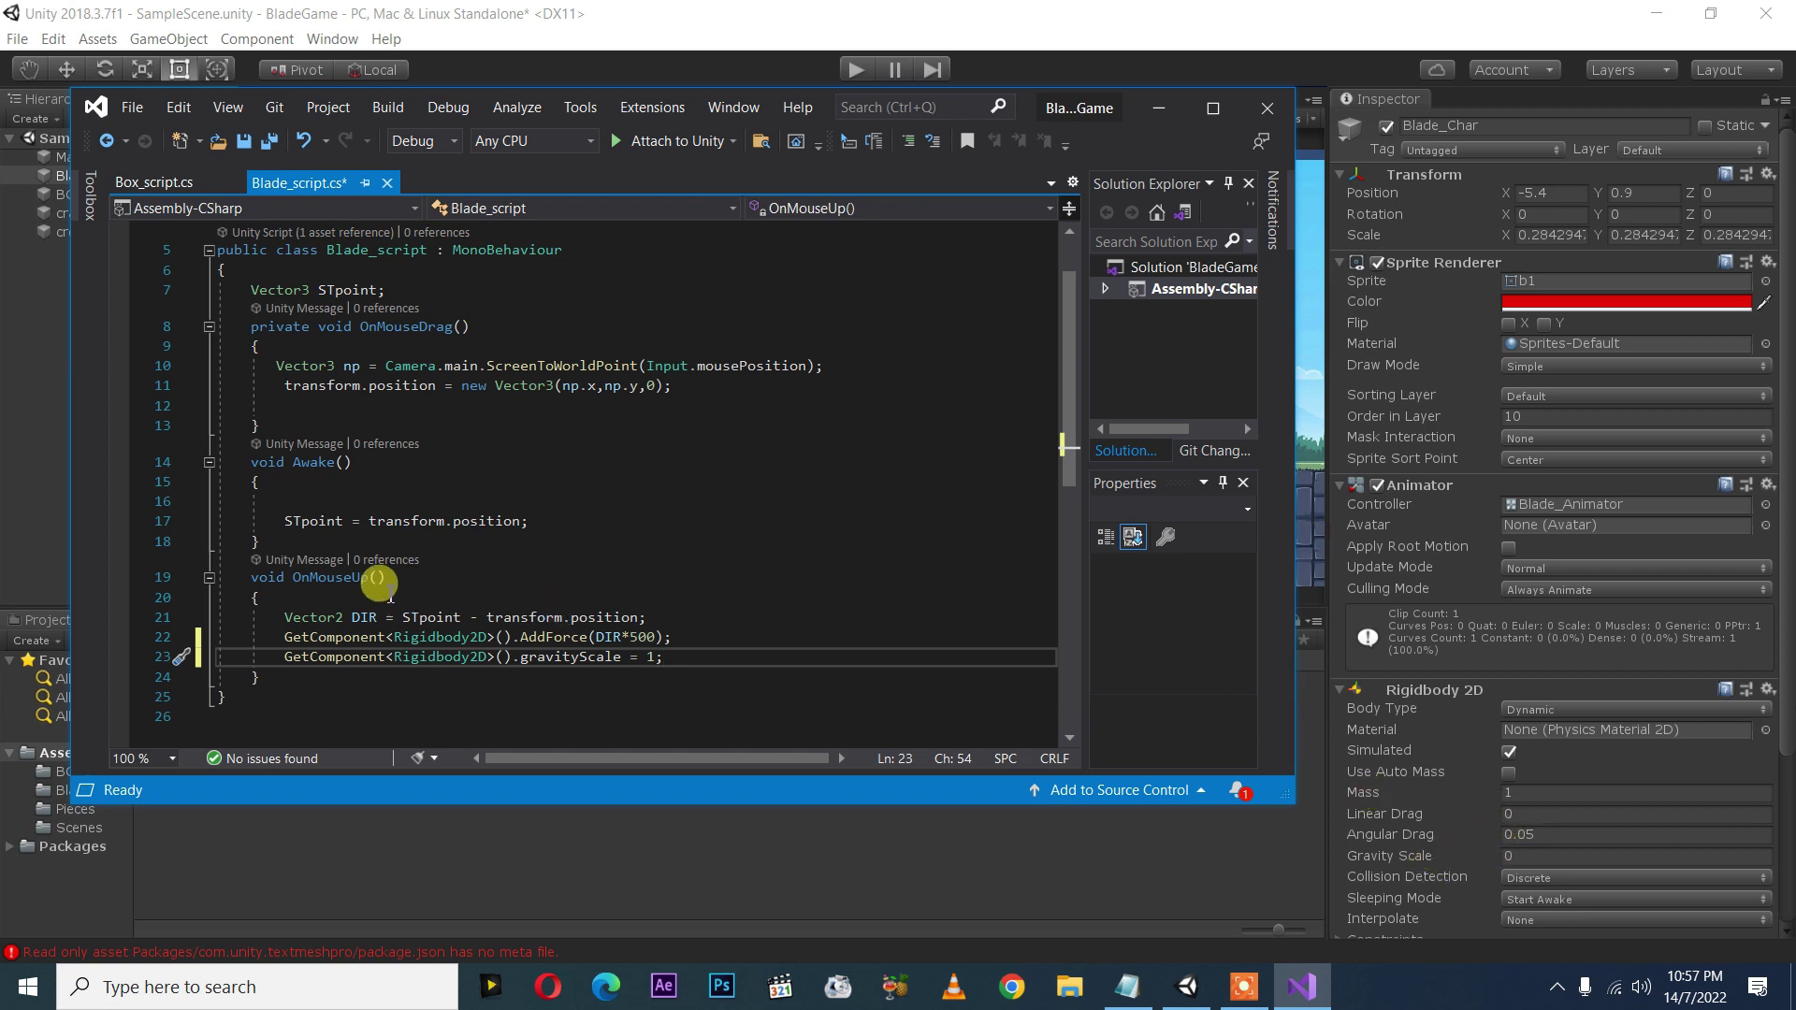
{"action": "left_click_drag", "start_coordinate": [384, 578], "coordinate": [269, 572]}
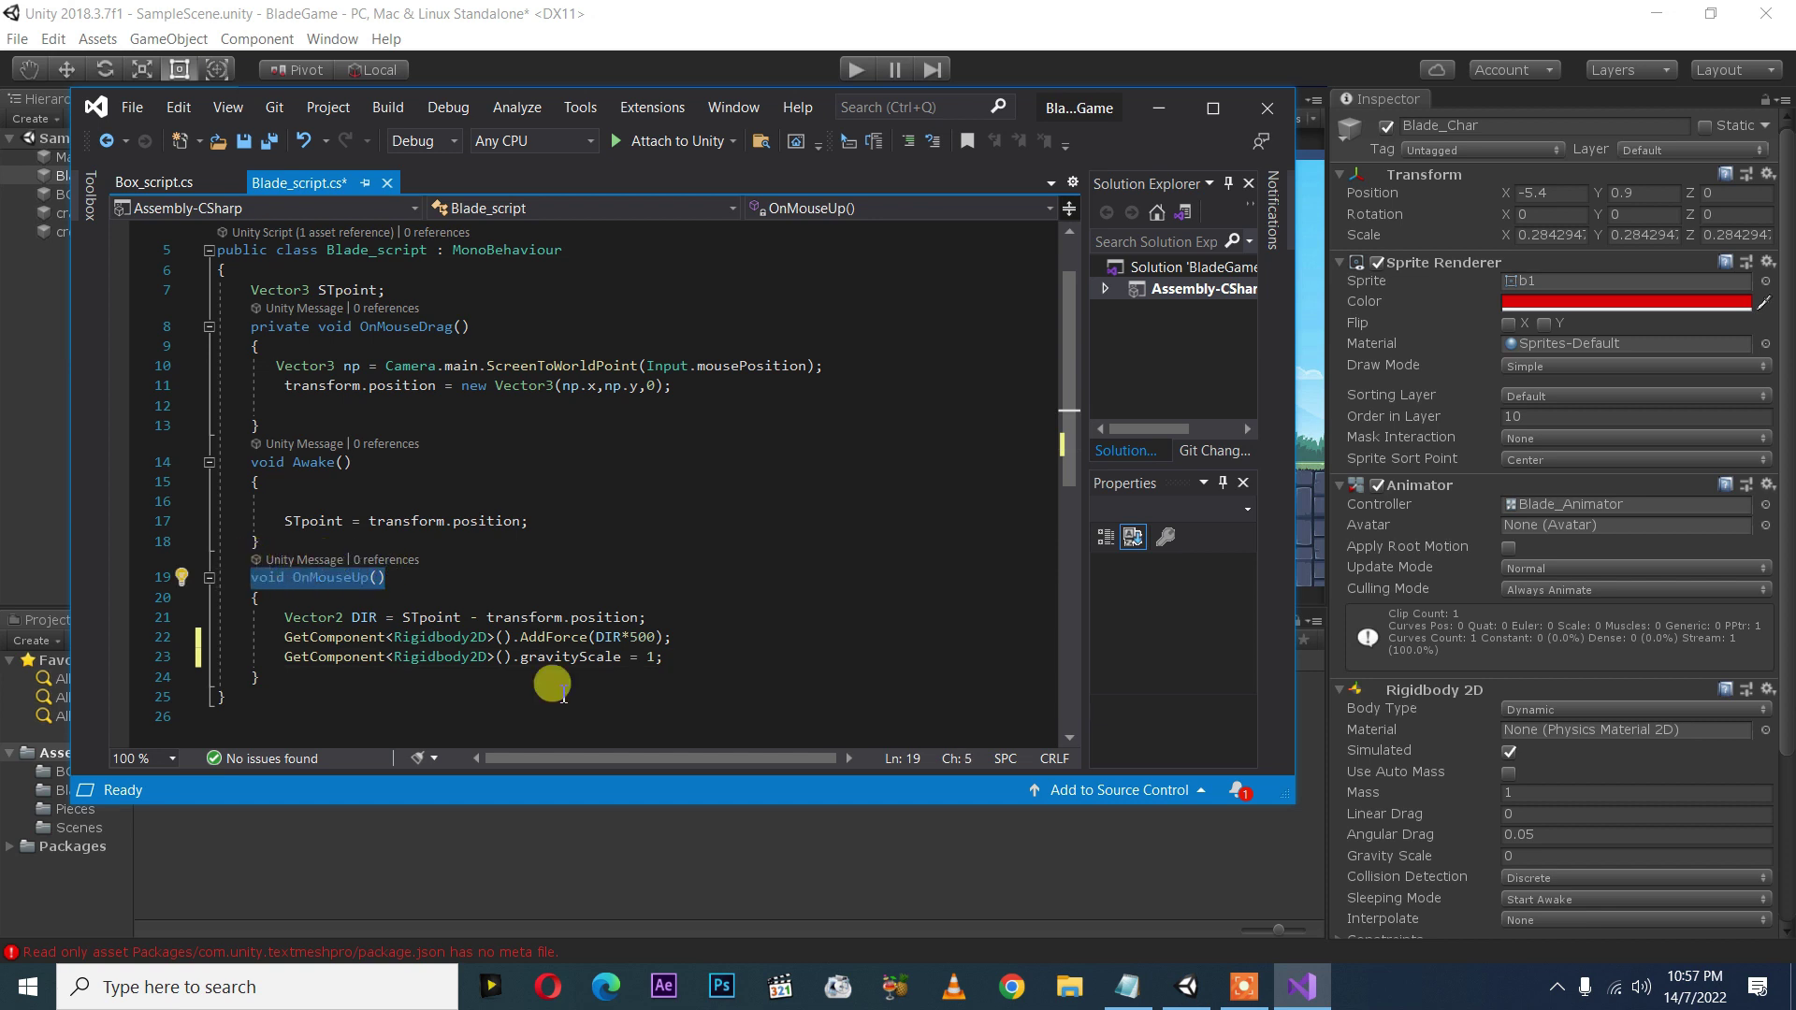
{"action": "left_click_drag", "start_coordinate": [663, 657], "coordinate": [547, 659]}
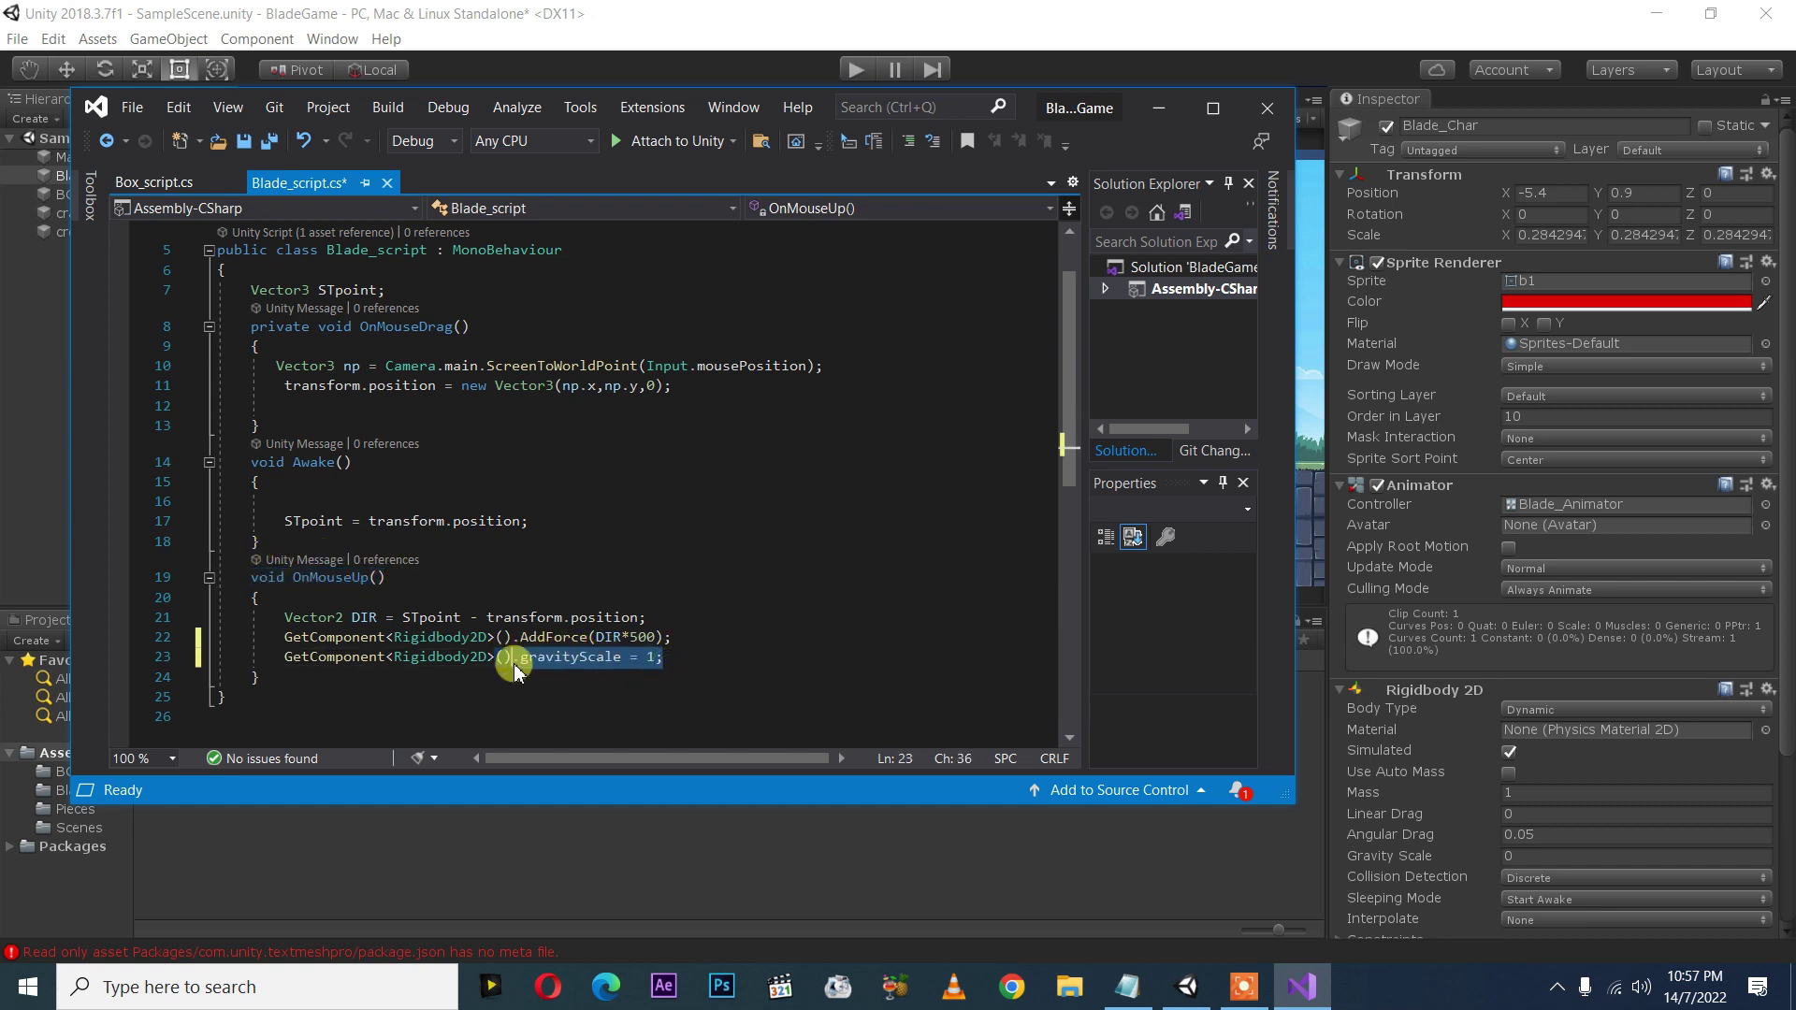
{"action": "left_click", "coordinate": [676, 662]}
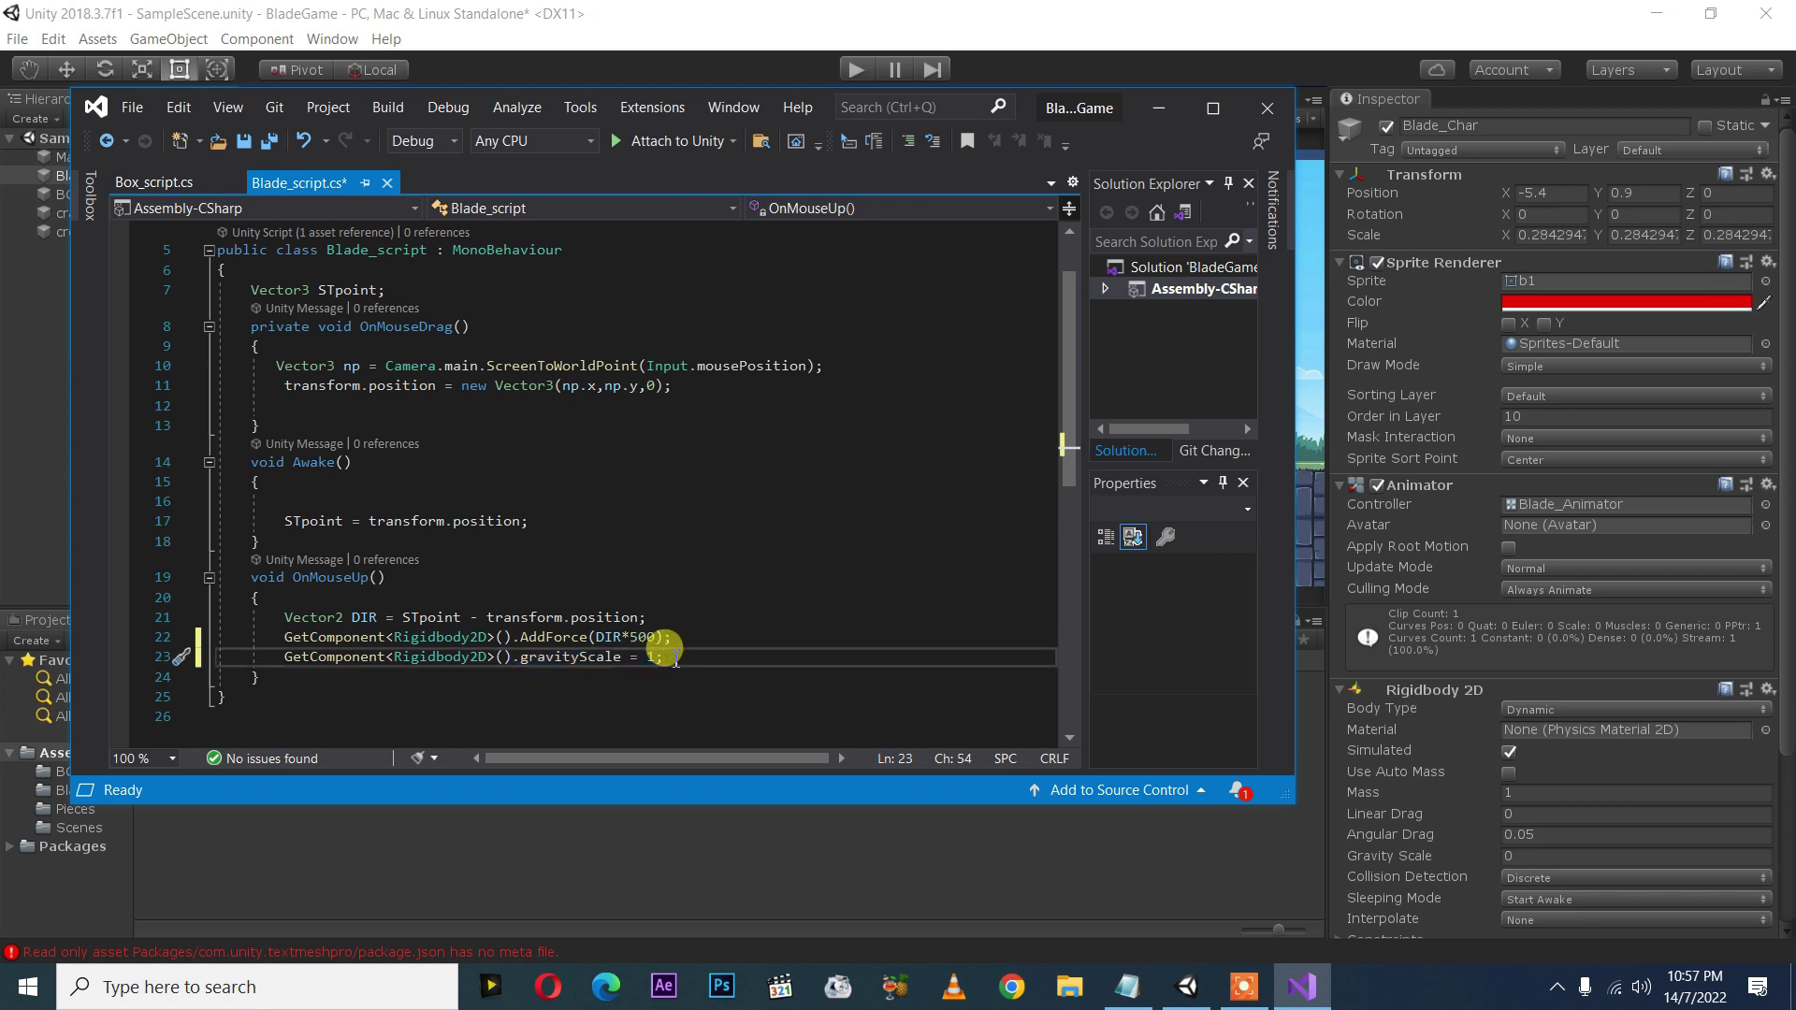
- Save all open scripts in Visual Studio via the File menu
{"action": "left_click", "coordinate": [136, 109]}
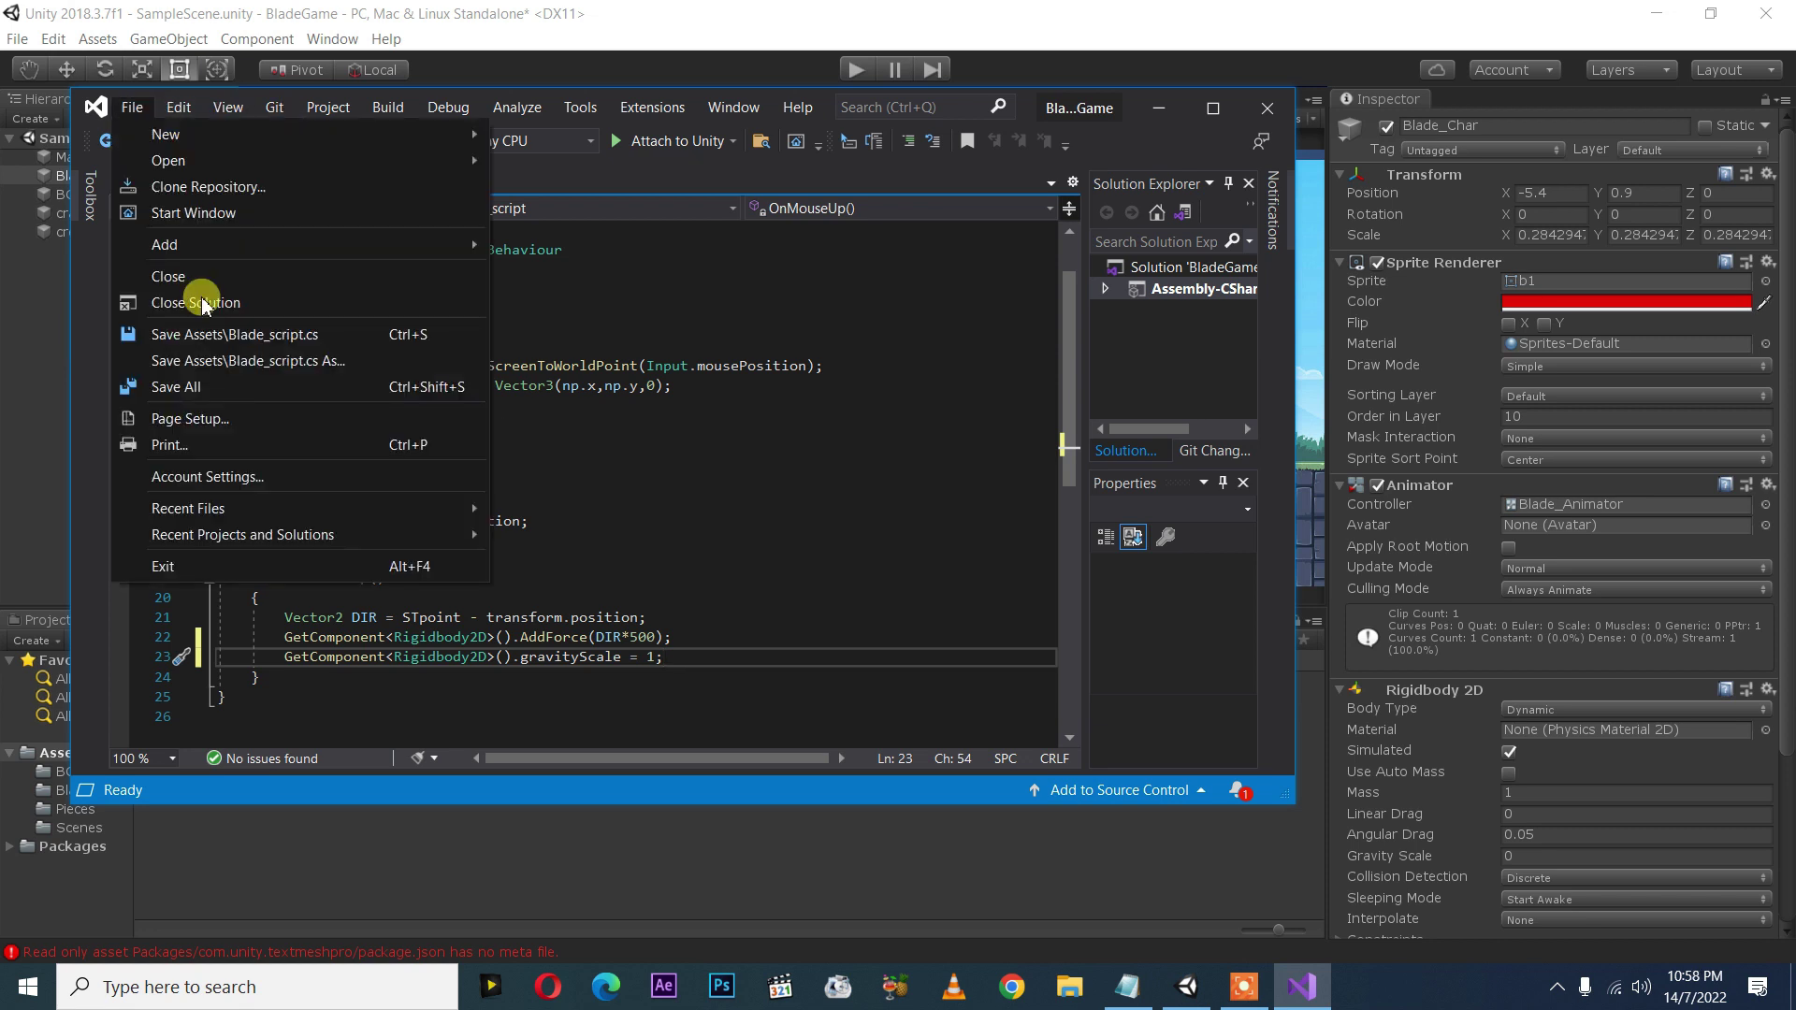
{"action": "left_click", "coordinate": [228, 386]}
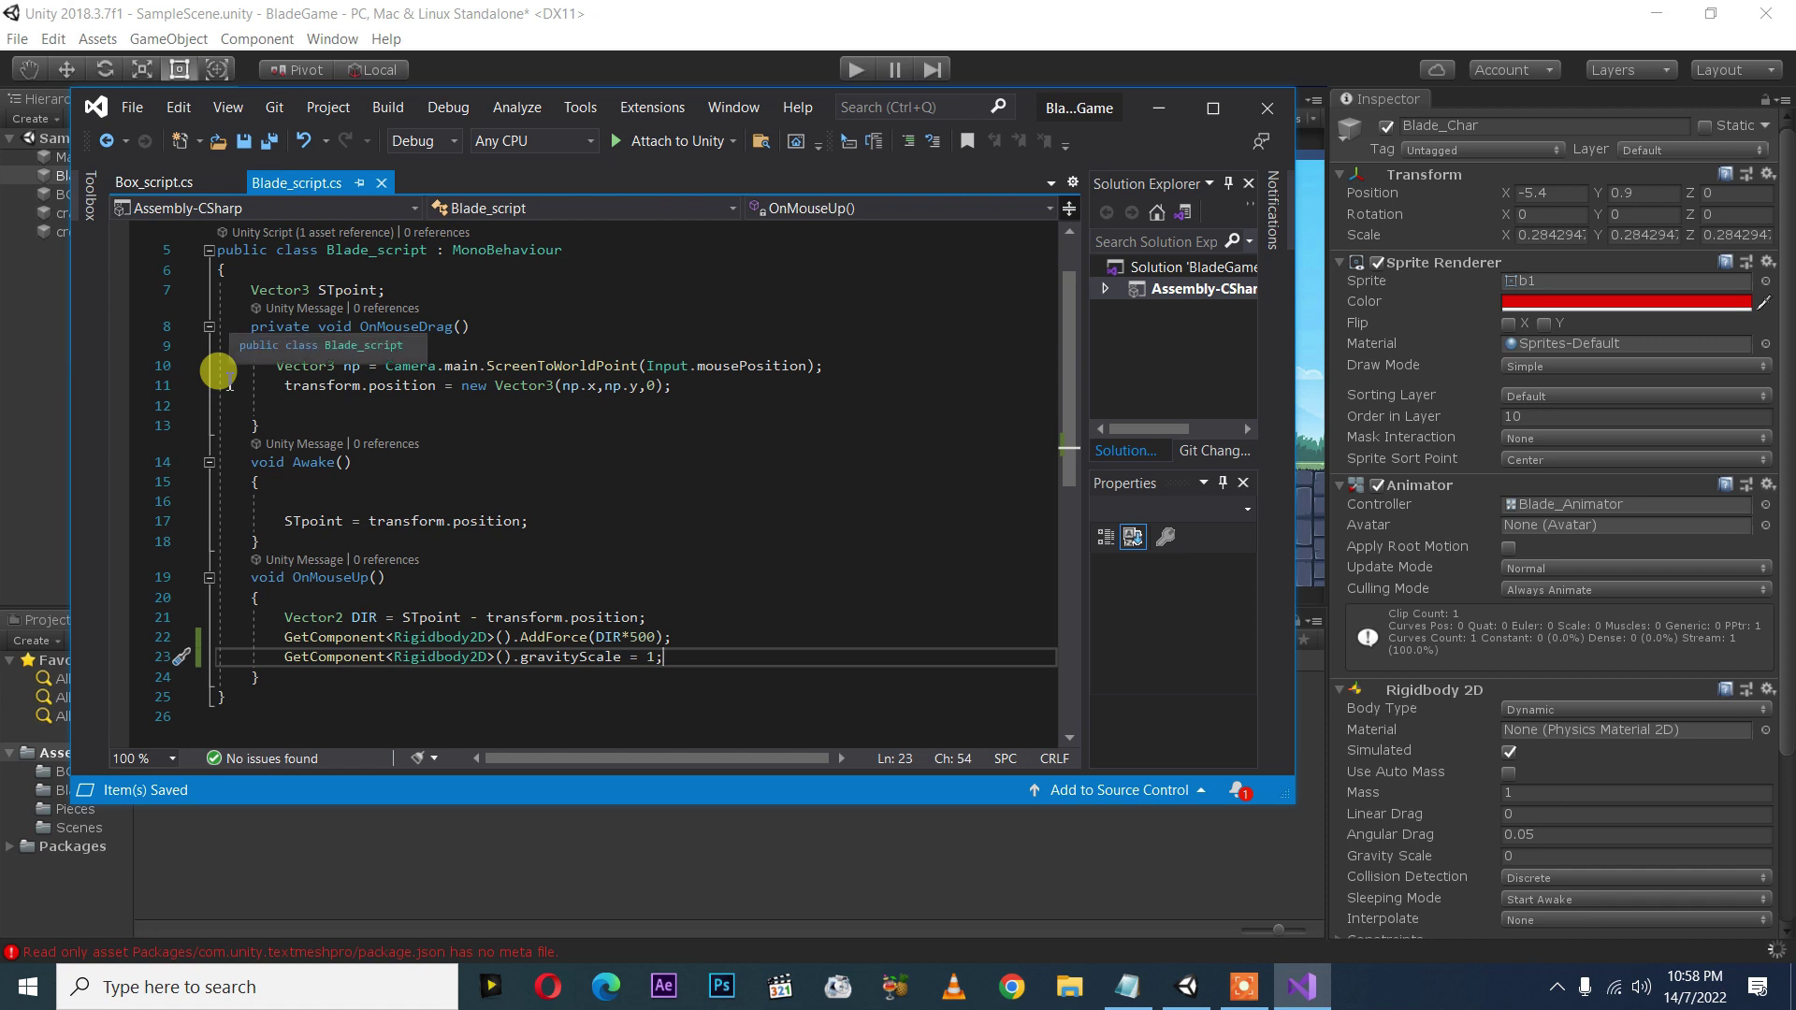
{"action": "left_click", "coordinate": [1159, 108]}
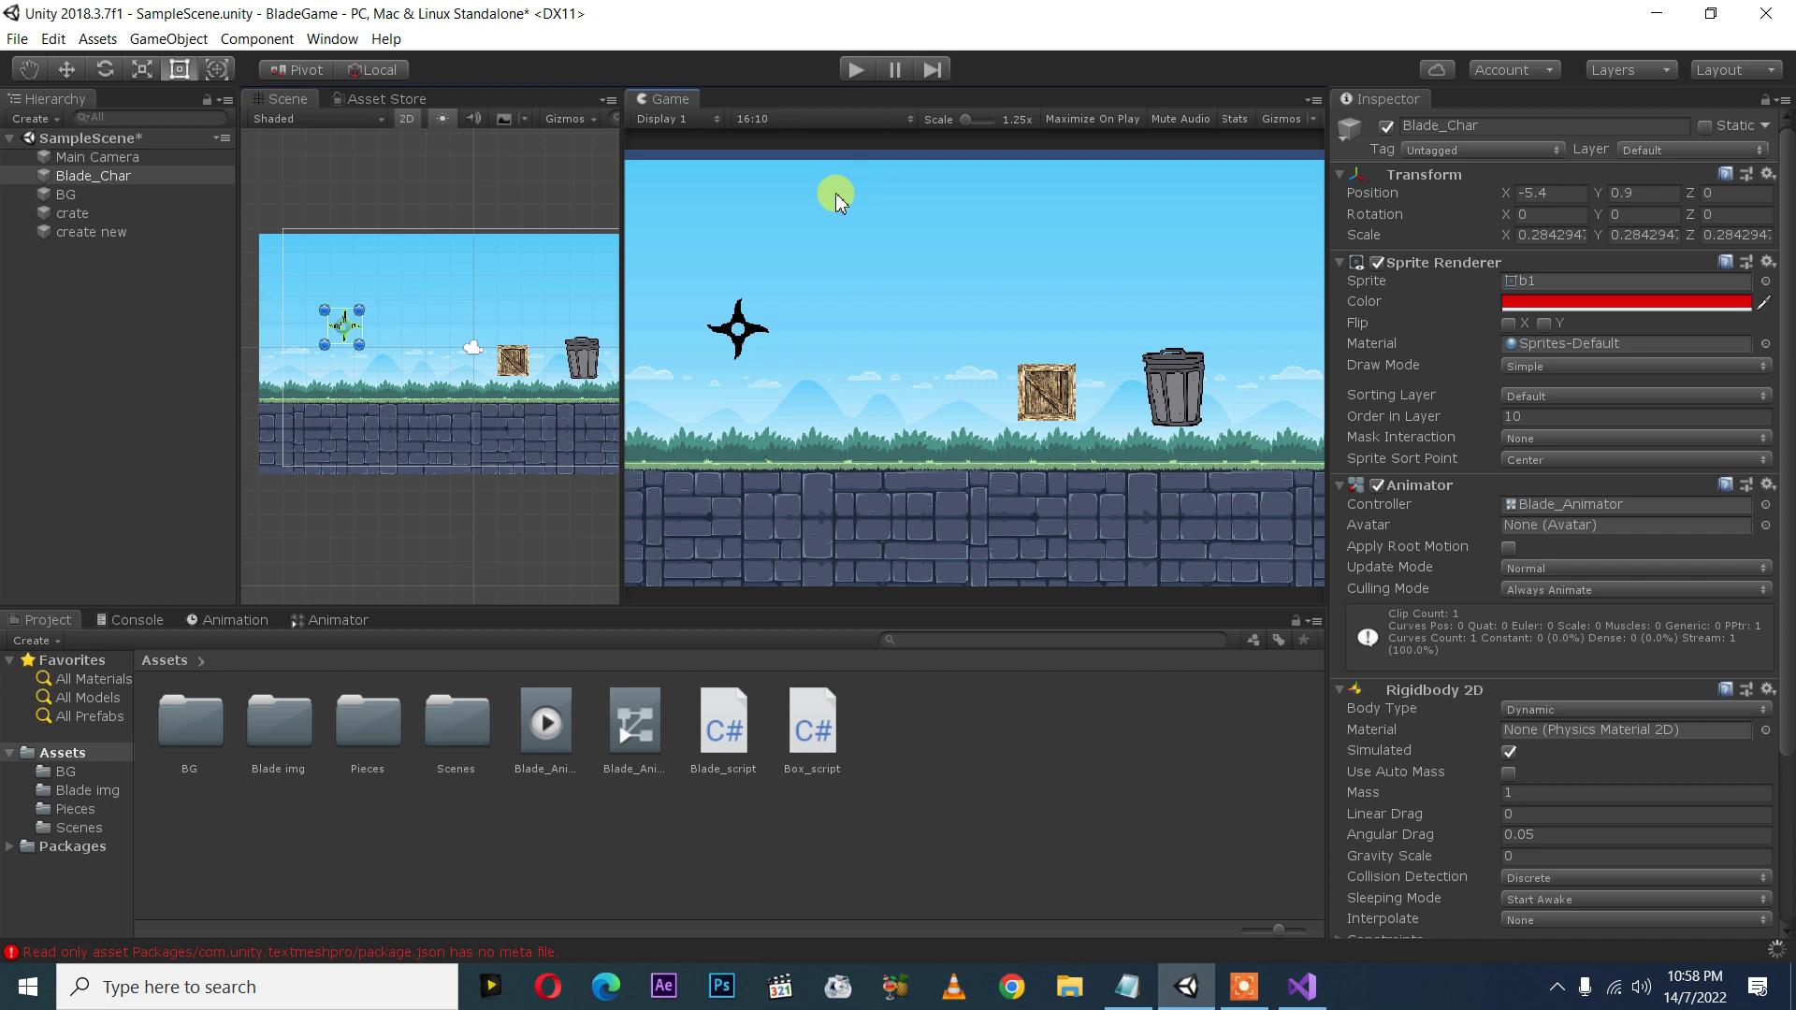
- Play-test flinging the shuriken at the crate and bin in the maximized Game view
{"action": "key", "text": "shift+space"}
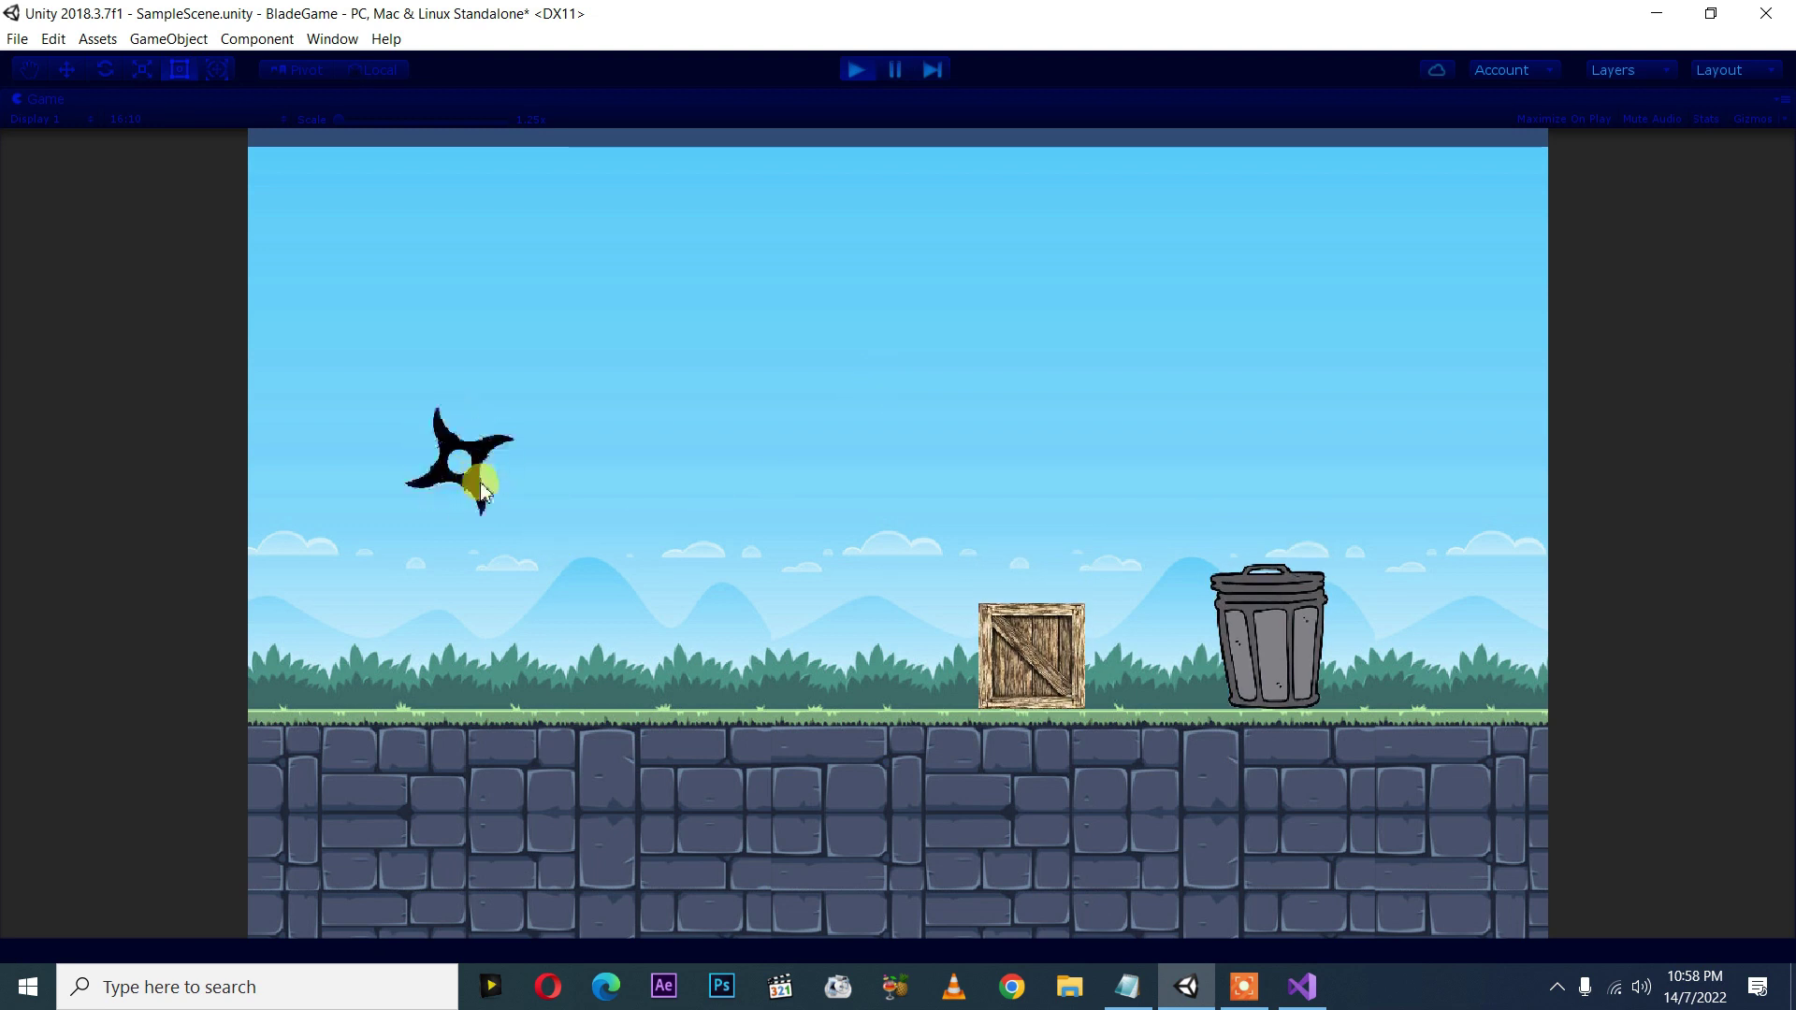
{"action": "left_click_drag", "start_coordinate": [461, 463], "coordinate": [349, 517]}
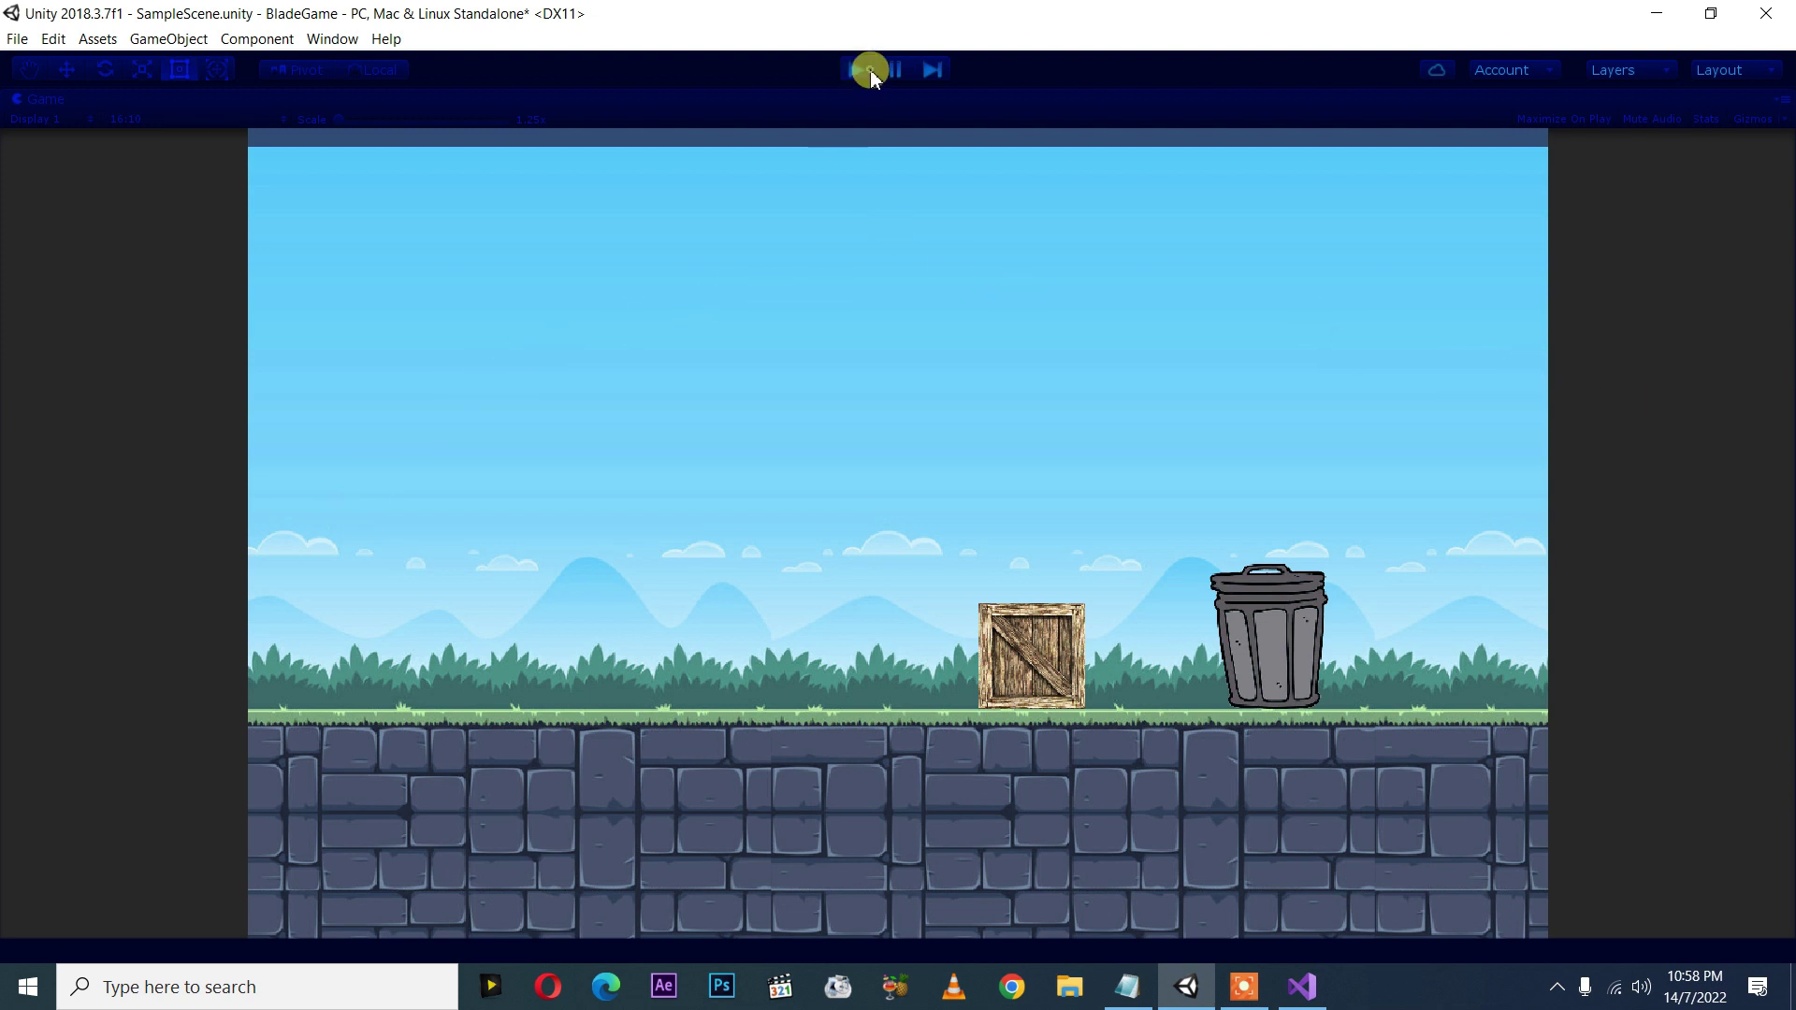
{"action": "left_click", "coordinate": [870, 71]}
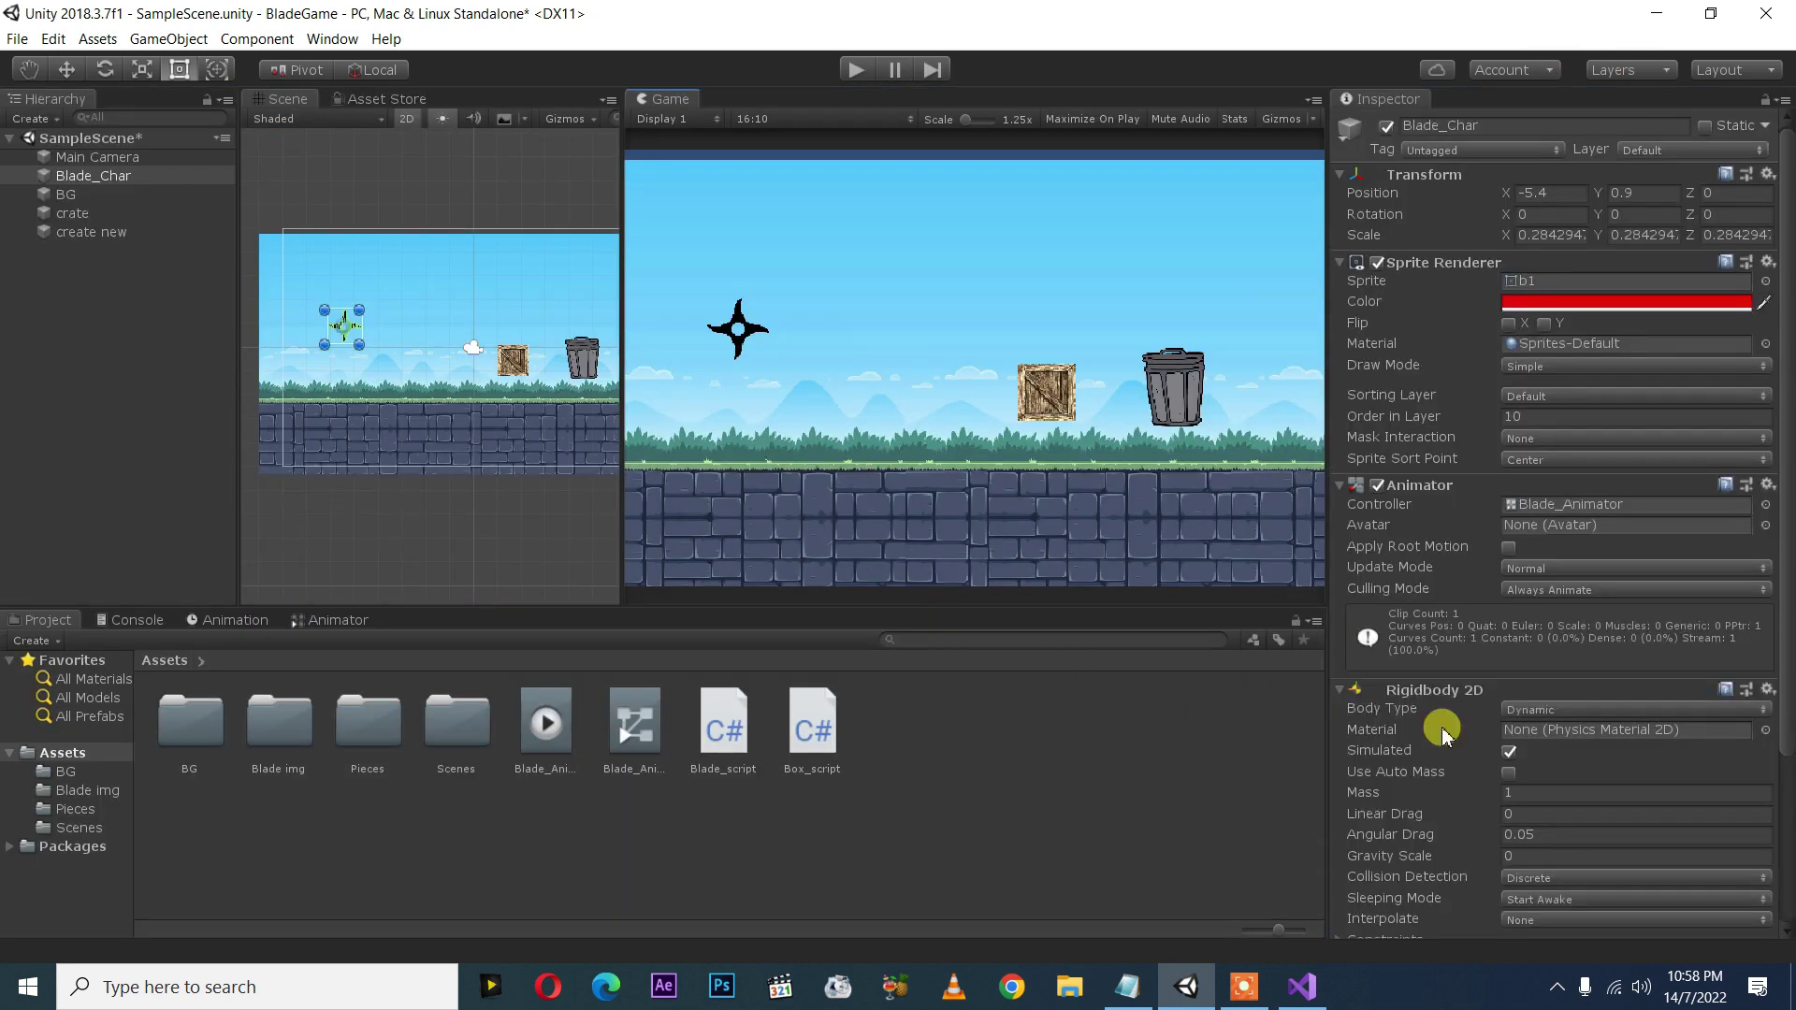
{"action": "left_click", "coordinate": [726, 729]}
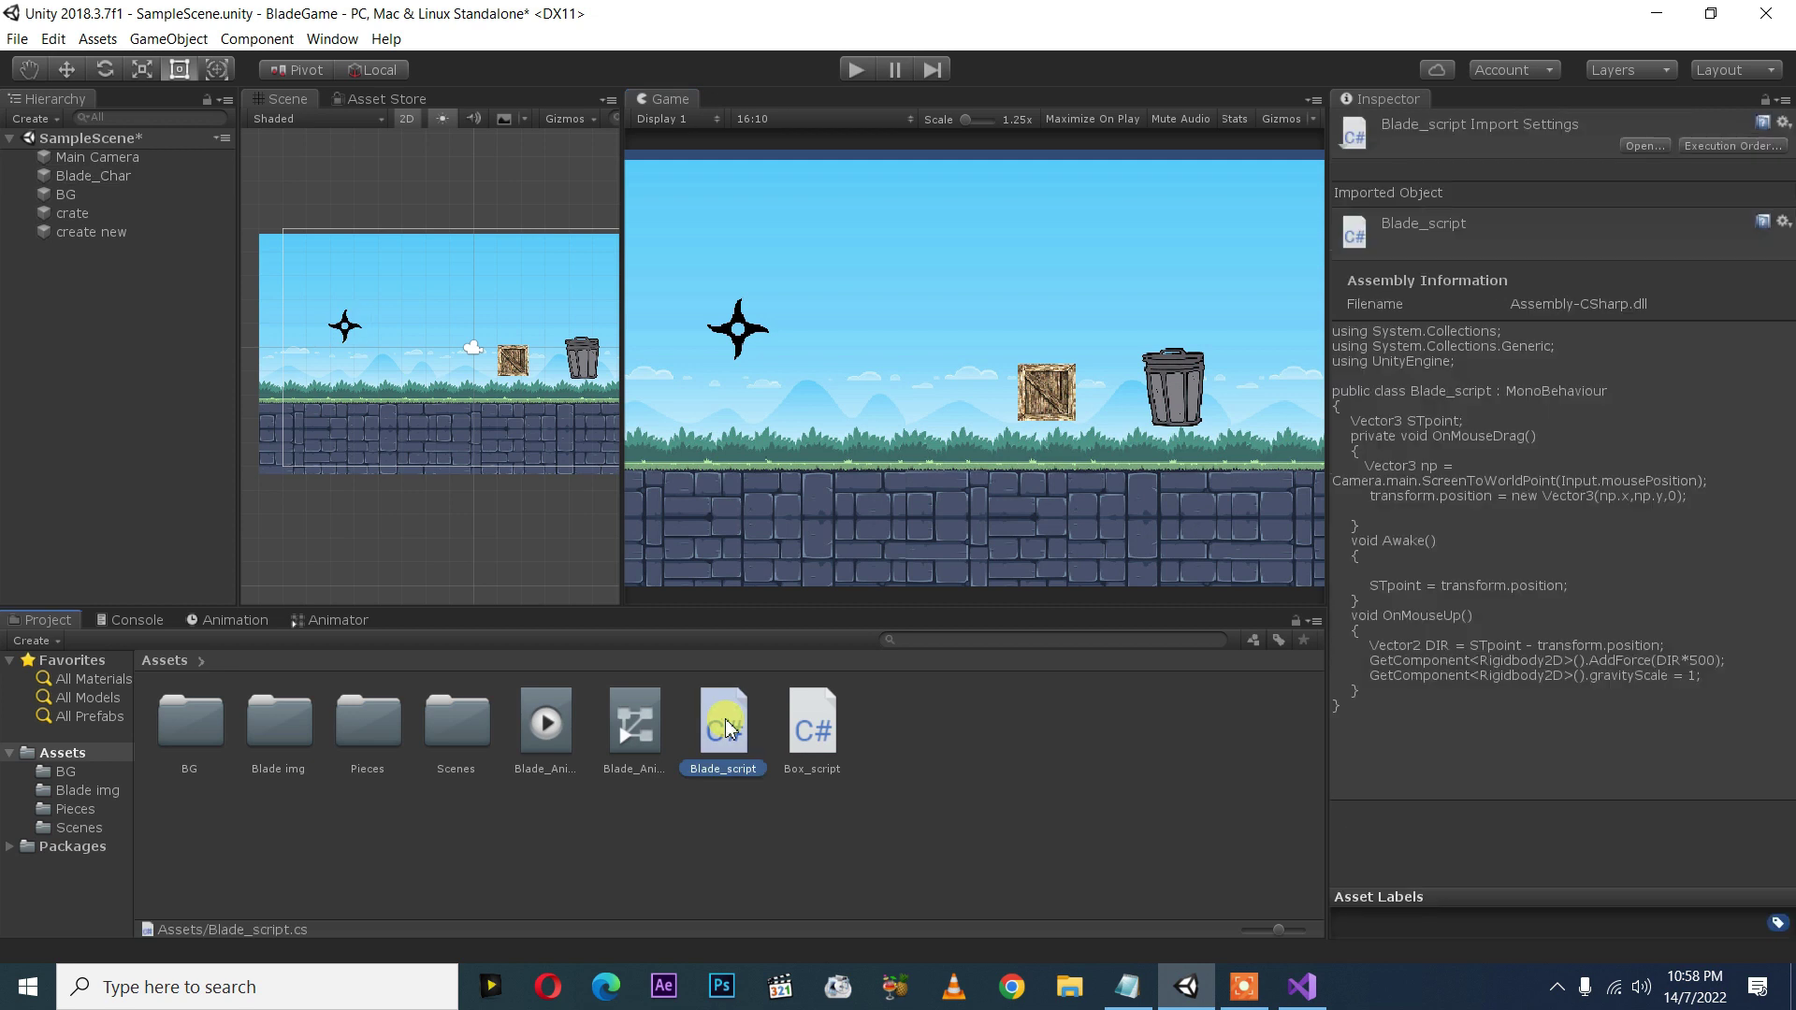
- Change Blade_script's AddForce multiplier from DIR*500 to DIR*300 and save the file
{"action": "double_click", "coordinate": [726, 729]}
{"action": "double_click", "coordinate": [640, 637]}
{"action": "type", "text": "300"}
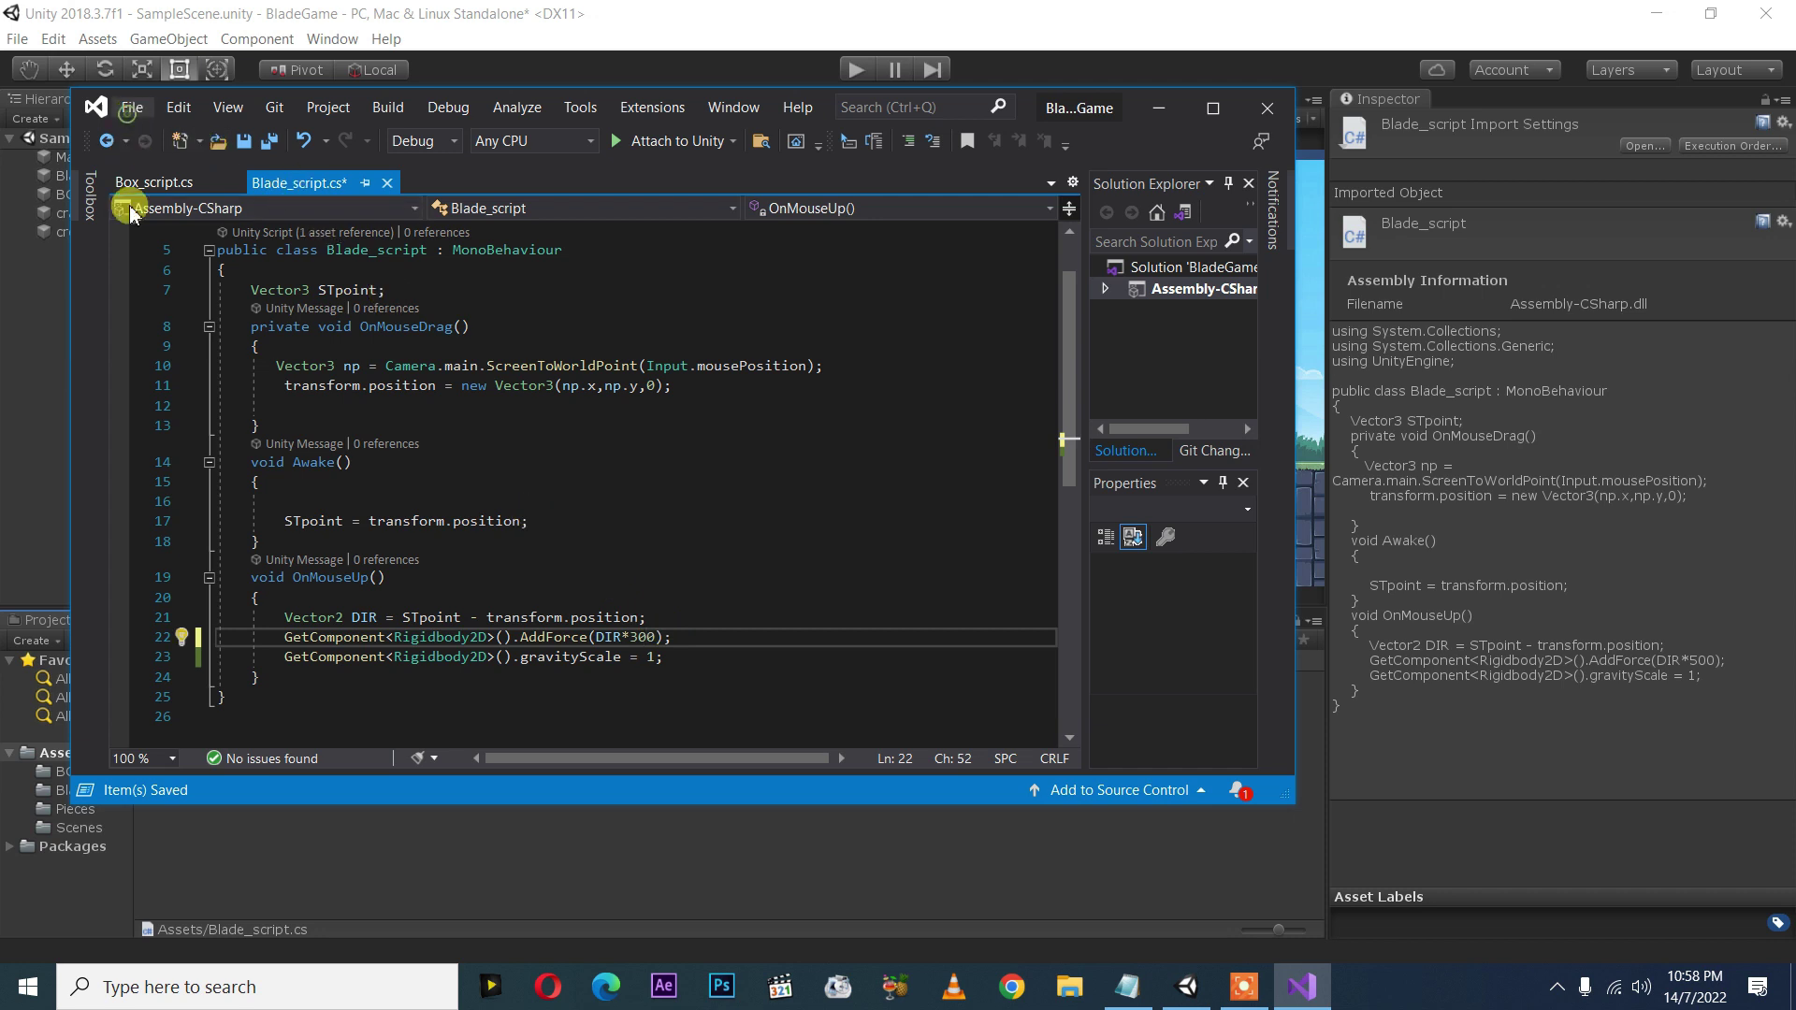
{"action": "key", "text": "alt+f"}
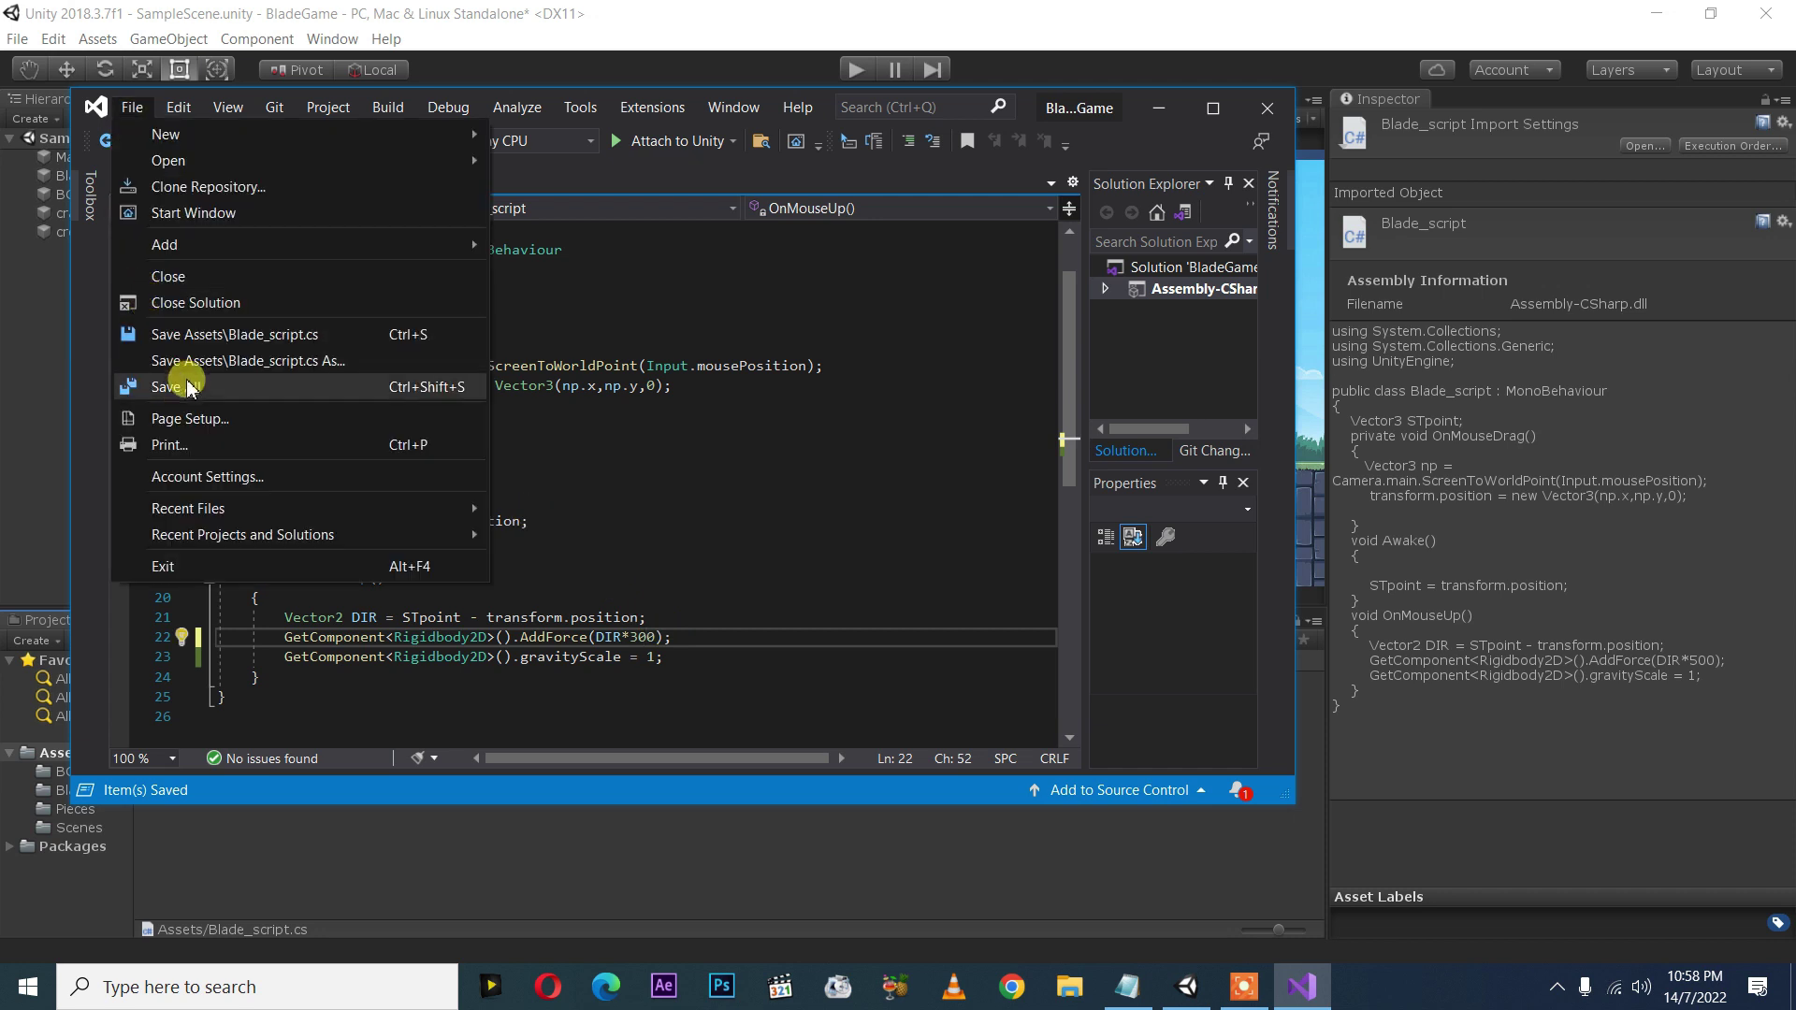
{"action": "left_click", "coordinate": [149, 383]}
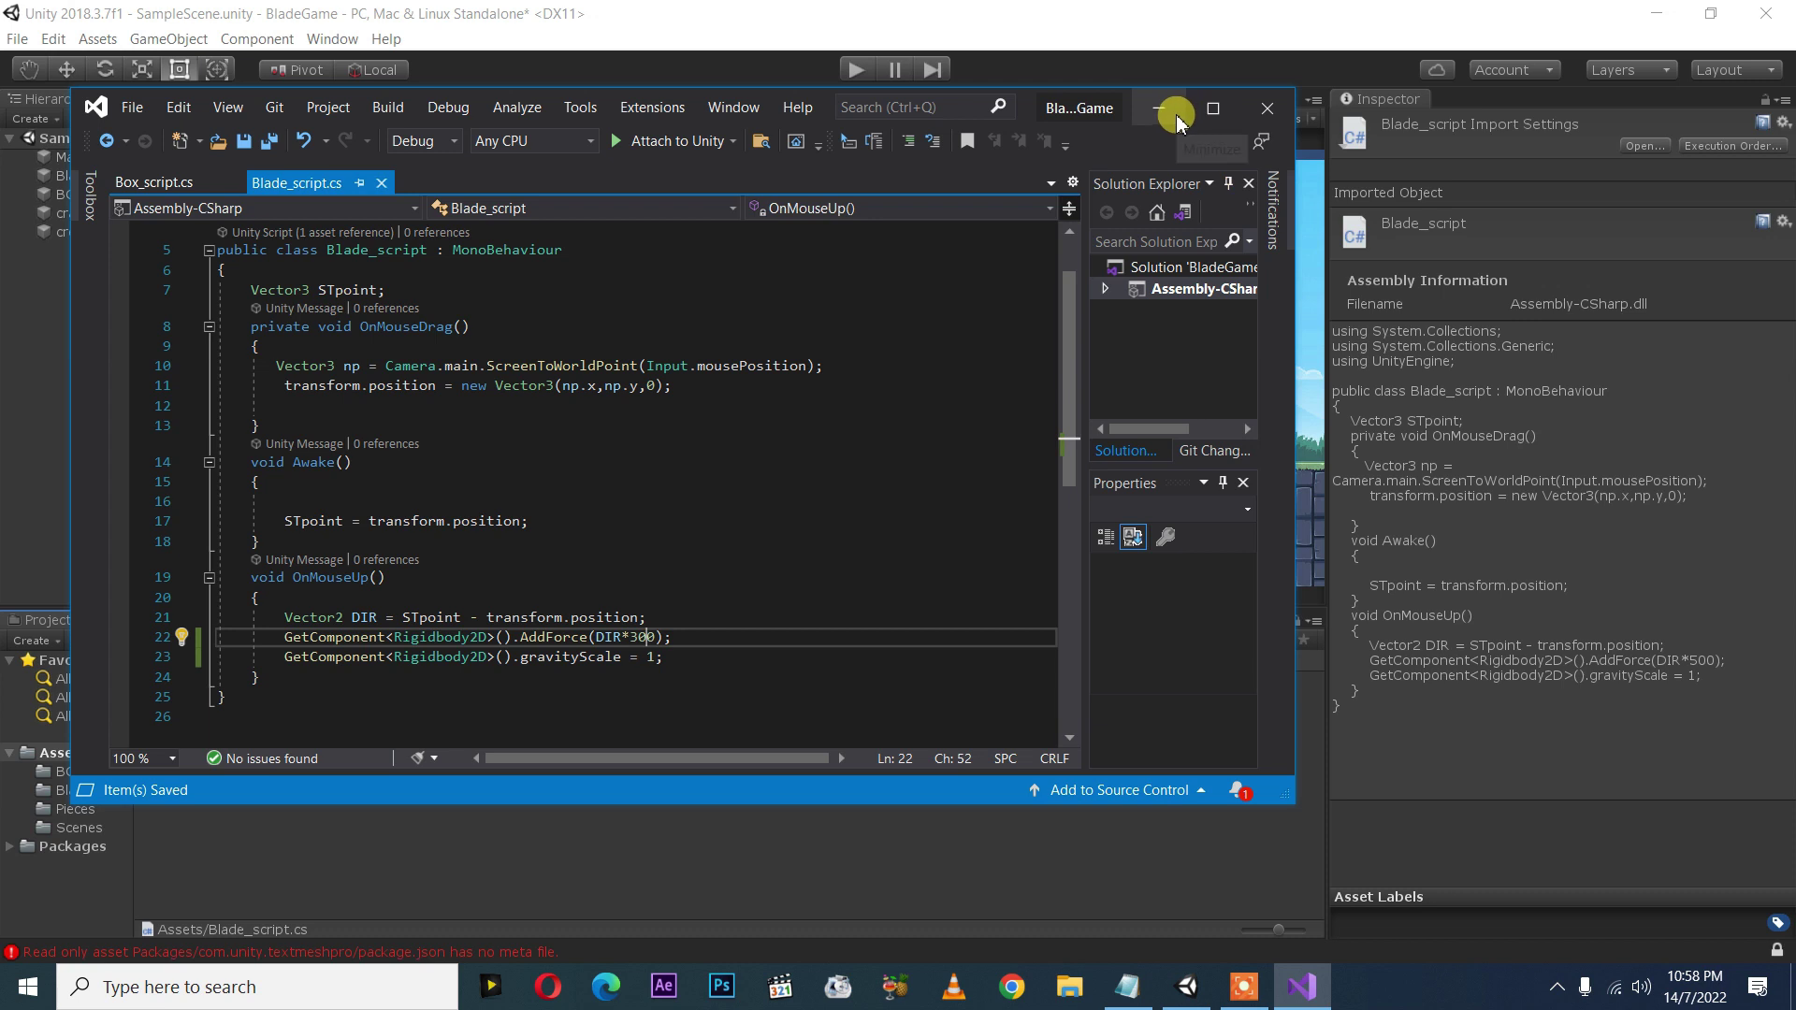
{"action": "left_click", "coordinate": [1159, 107]}
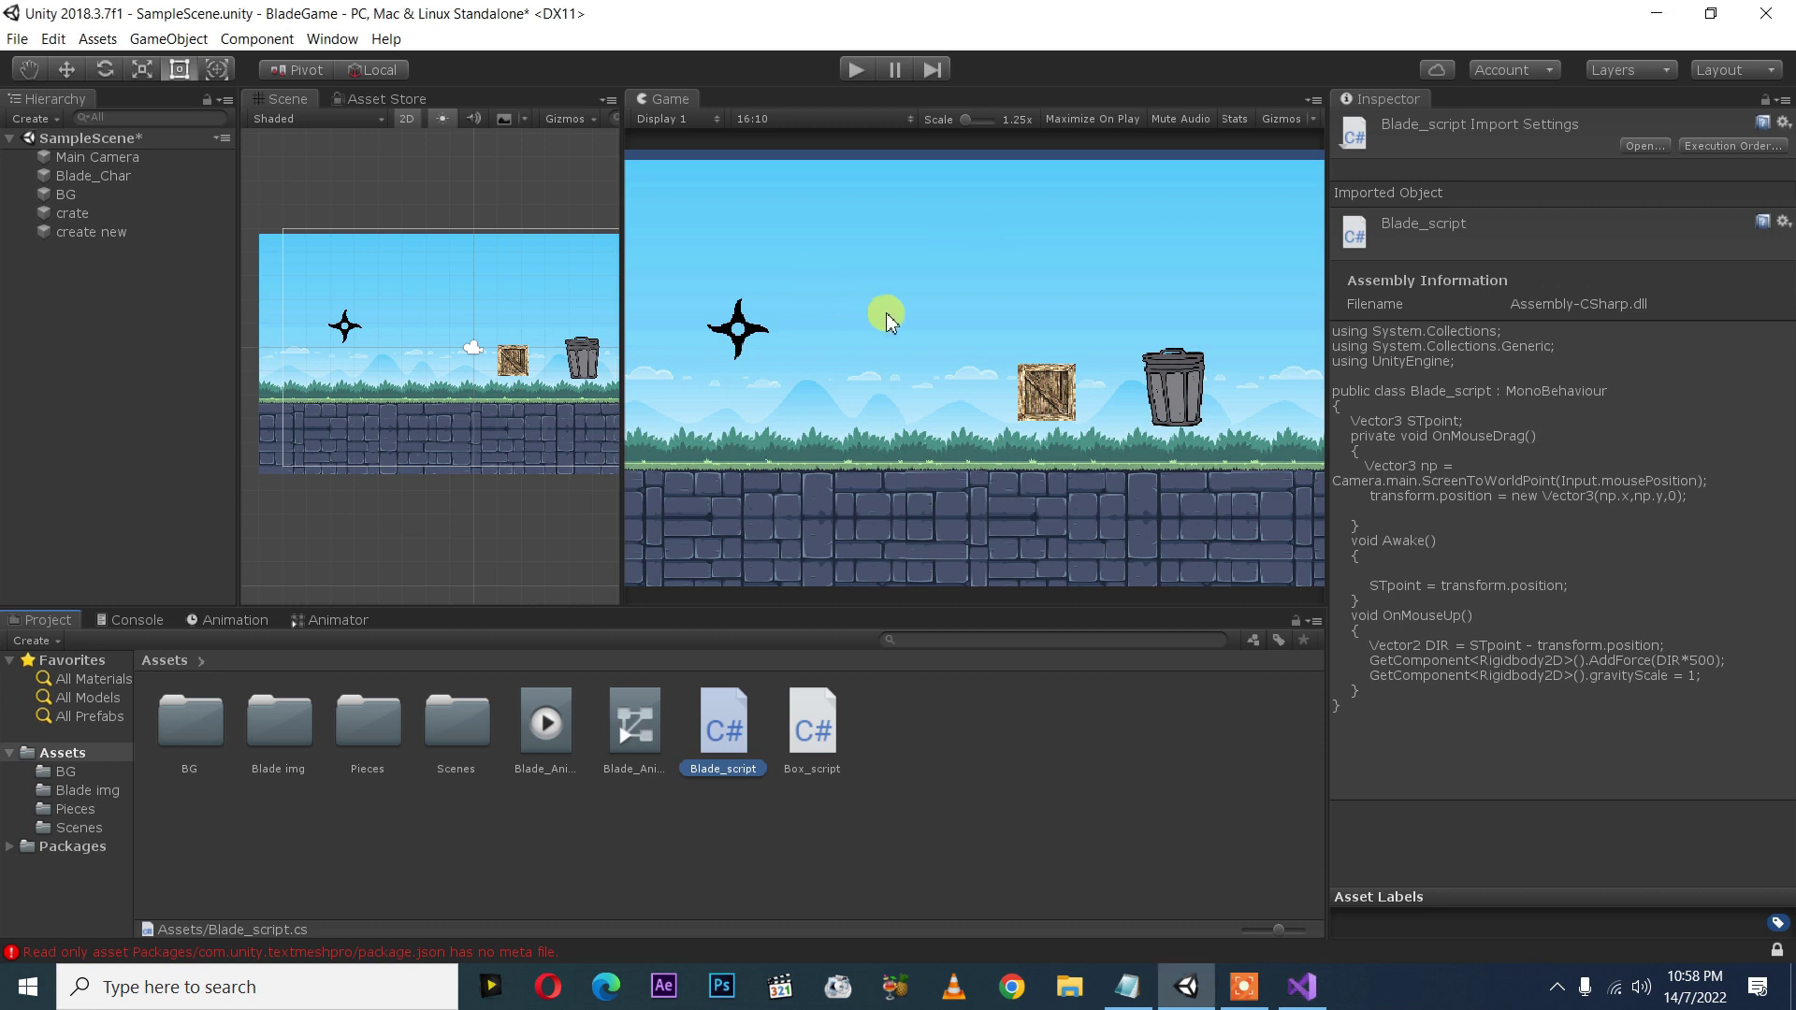
- Play-test the force-300 fling in the maximized Game view, then reopen Blade_script
{"action": "key", "text": "shift+space"}
{"action": "left_click", "coordinate": [856, 70]}
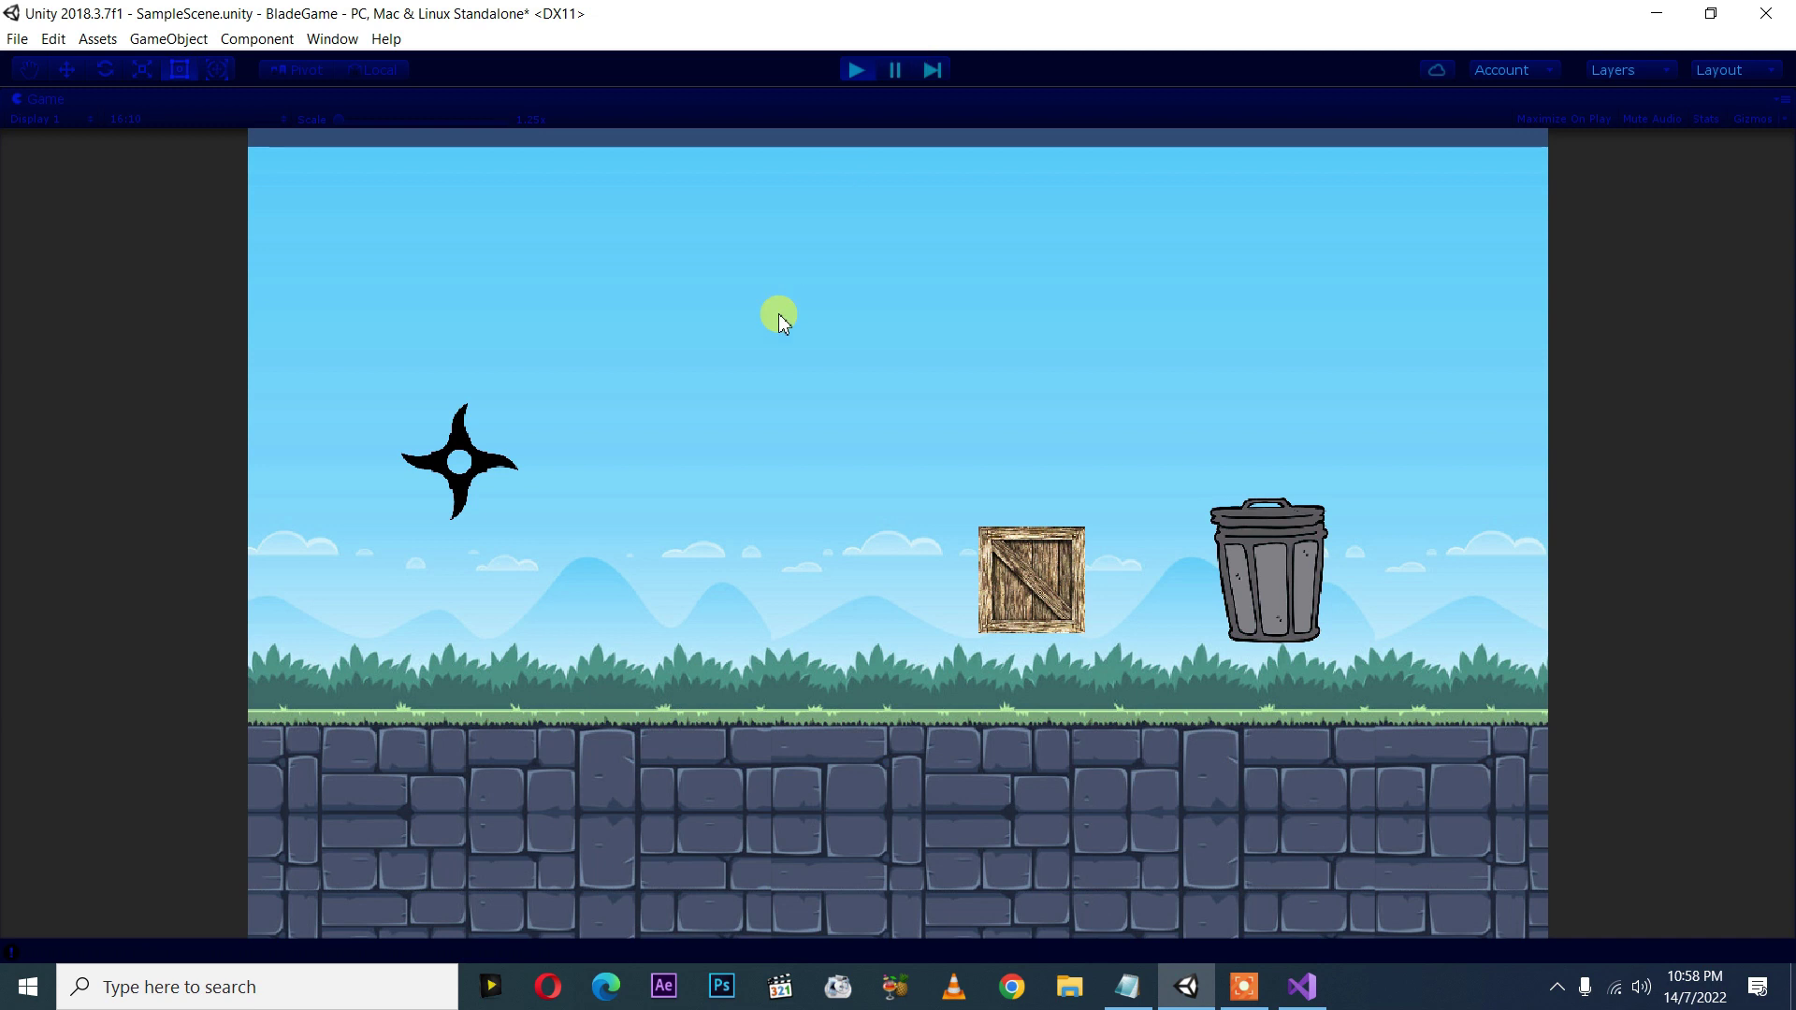
{"action": "left_click_drag", "start_coordinate": [479, 458], "coordinate": [323, 521]}
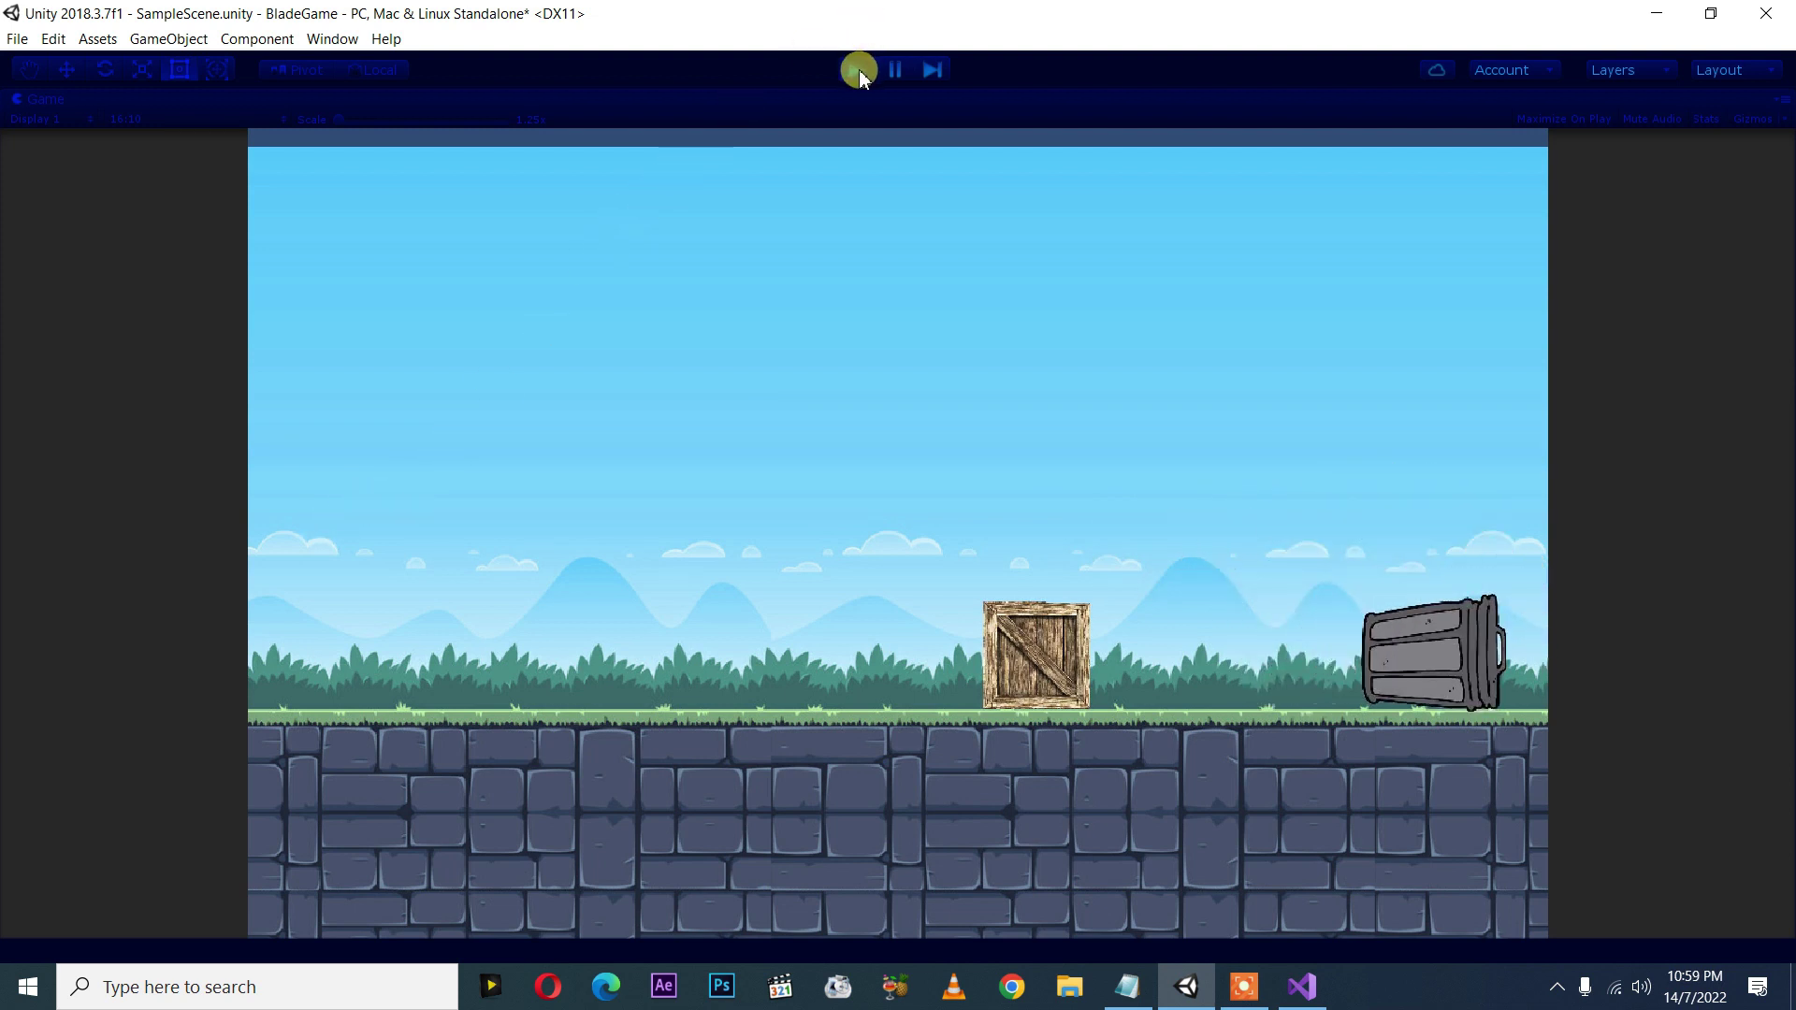
{"action": "left_click", "coordinate": [859, 72]}
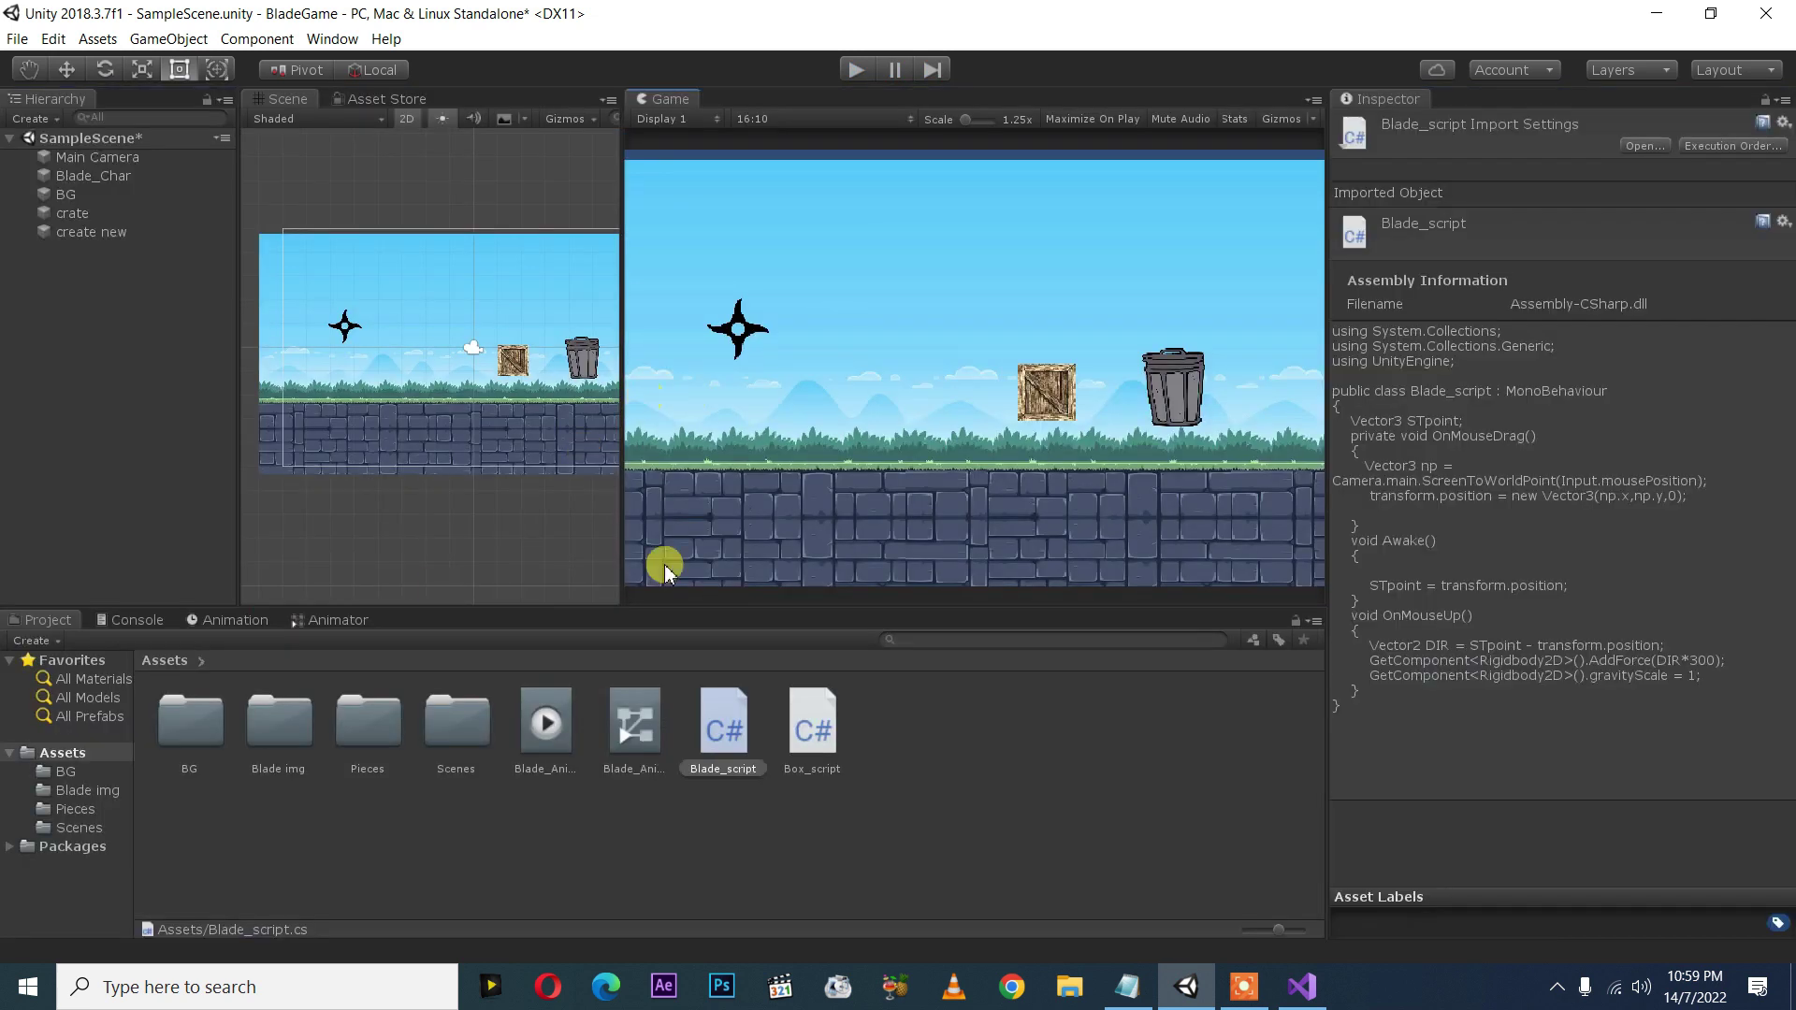
{"action": "double_click", "coordinate": [724, 722]}
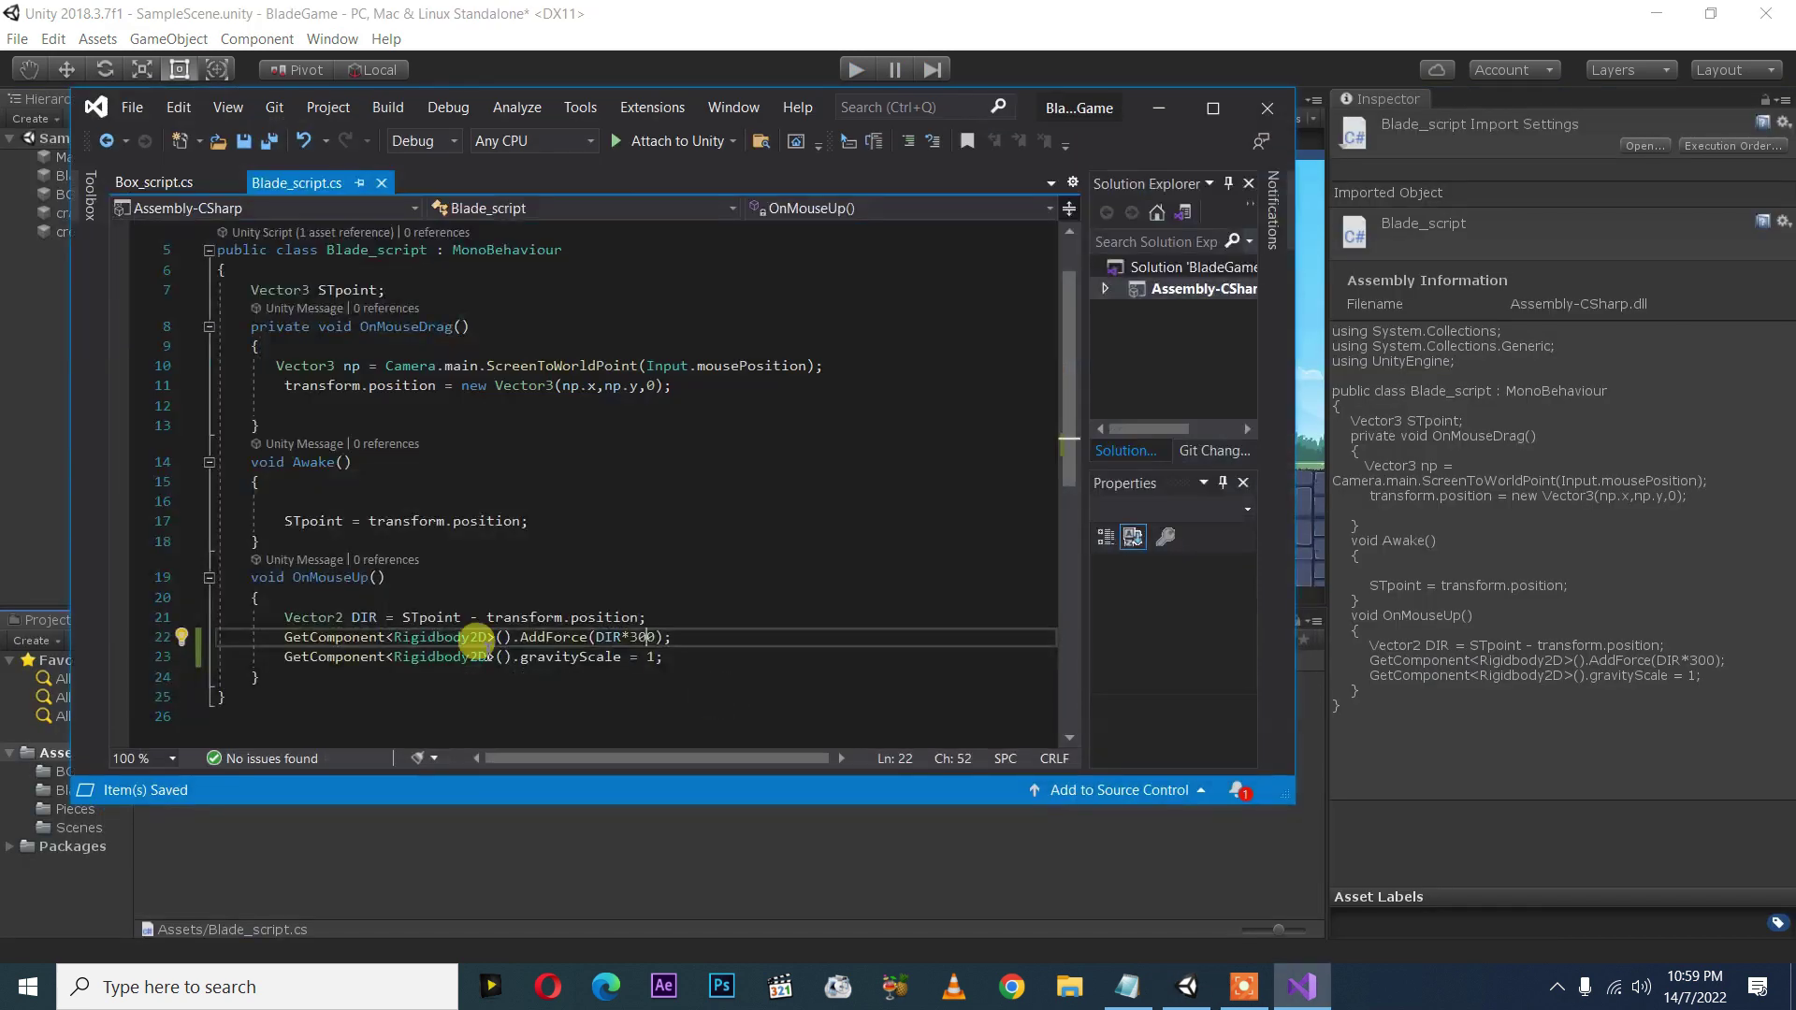
- Highlight the OnMouseUp method, the gravityScale line and the 300 multiplier, then hide Visual Studio
{"action": "left_click_drag", "start_coordinate": [293, 577], "coordinate": [372, 577]}
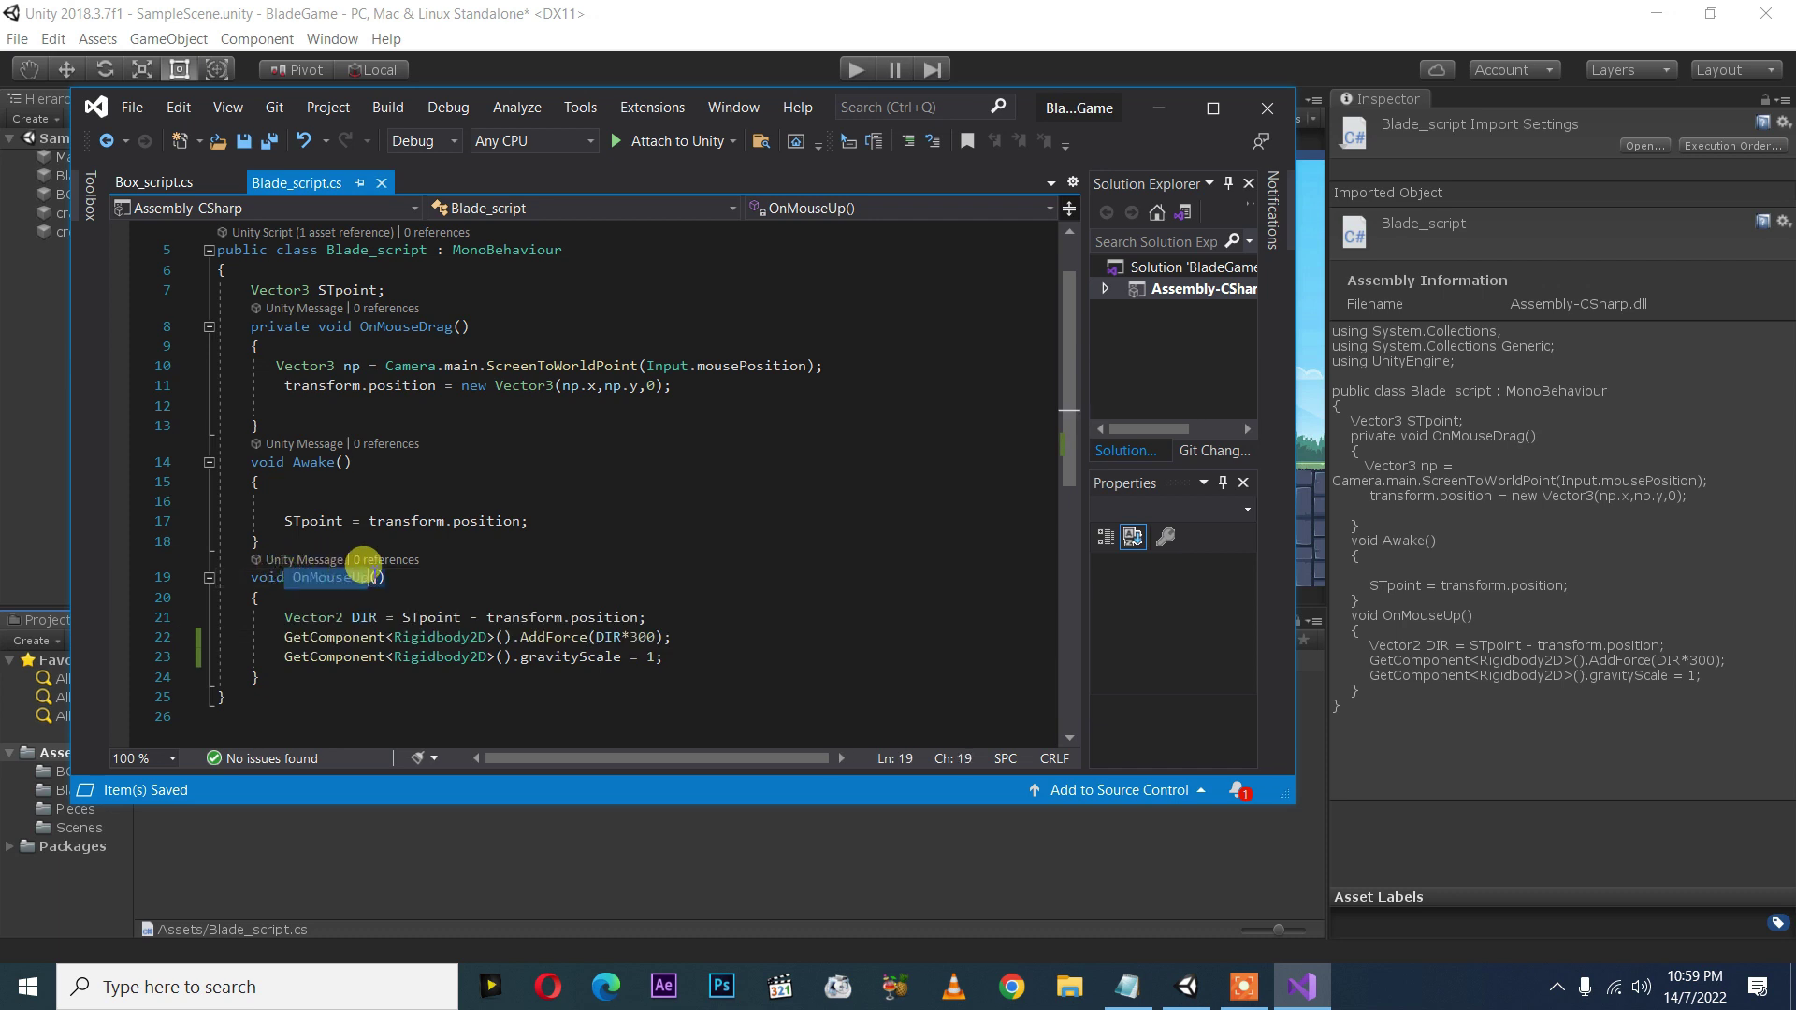
{"action": "left_click_drag", "start_coordinate": [666, 657], "coordinate": [520, 659]}
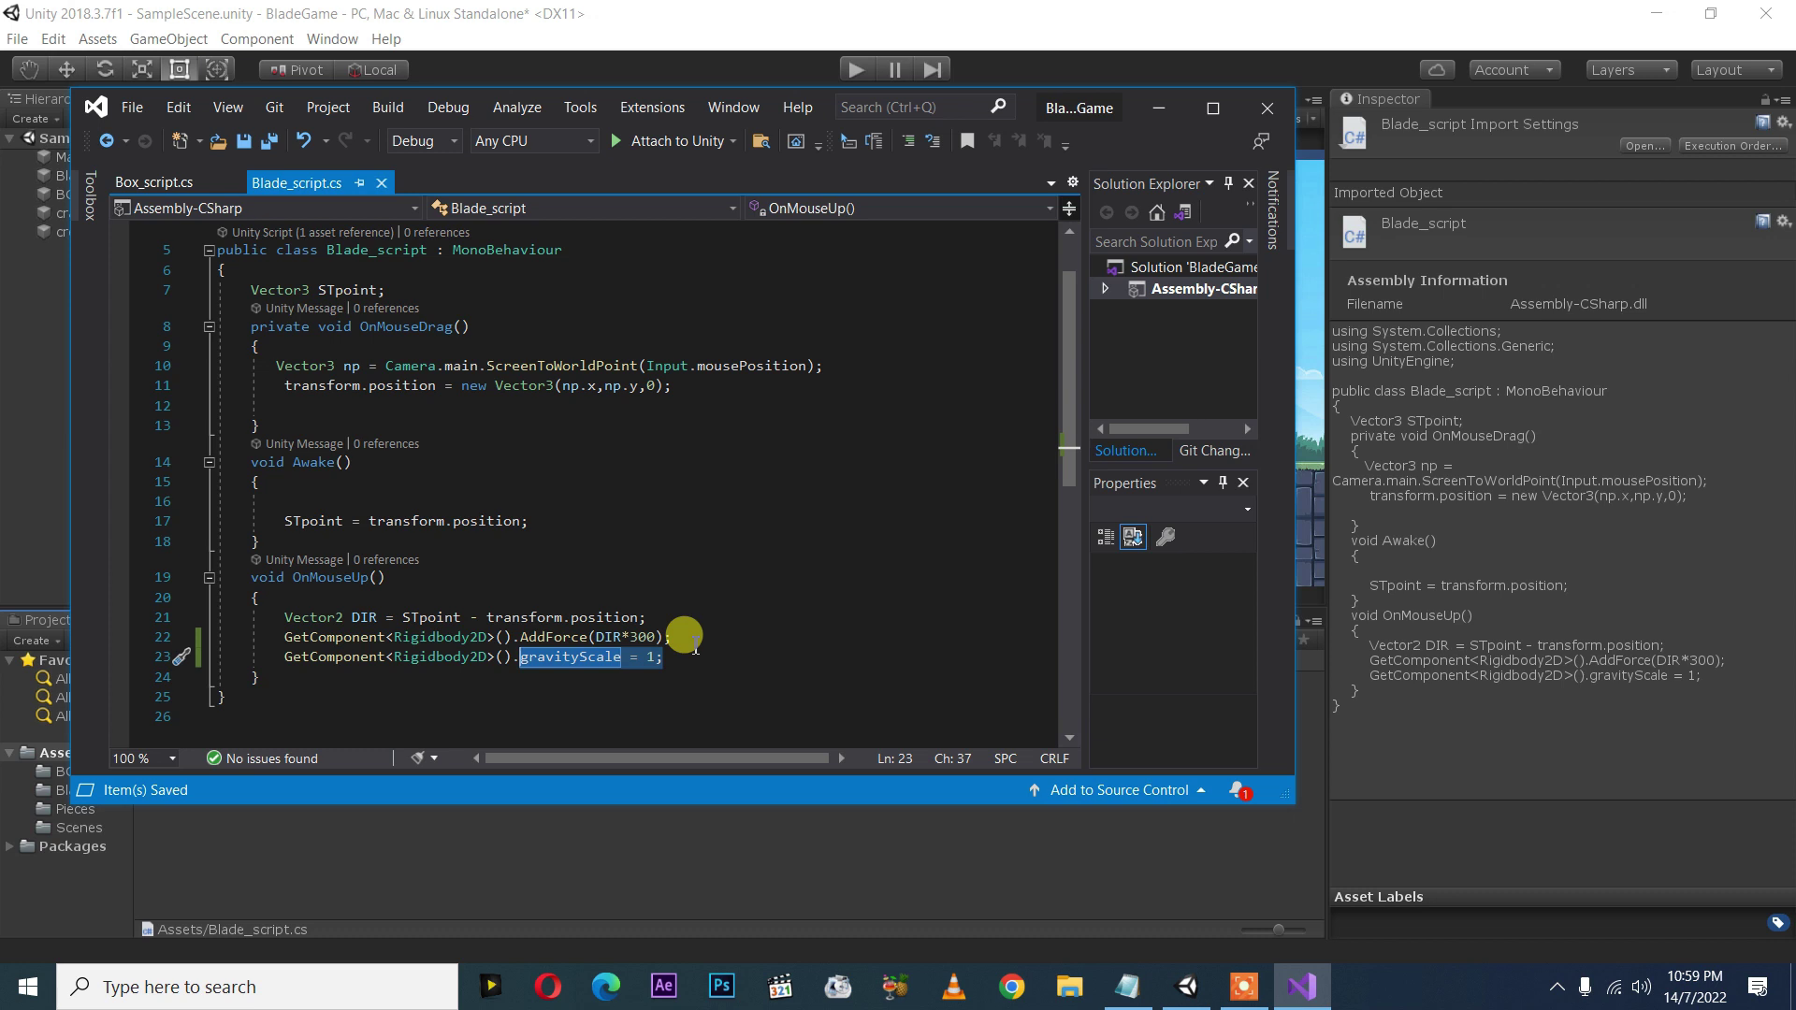
{"action": "left_click", "coordinate": [639, 639]}
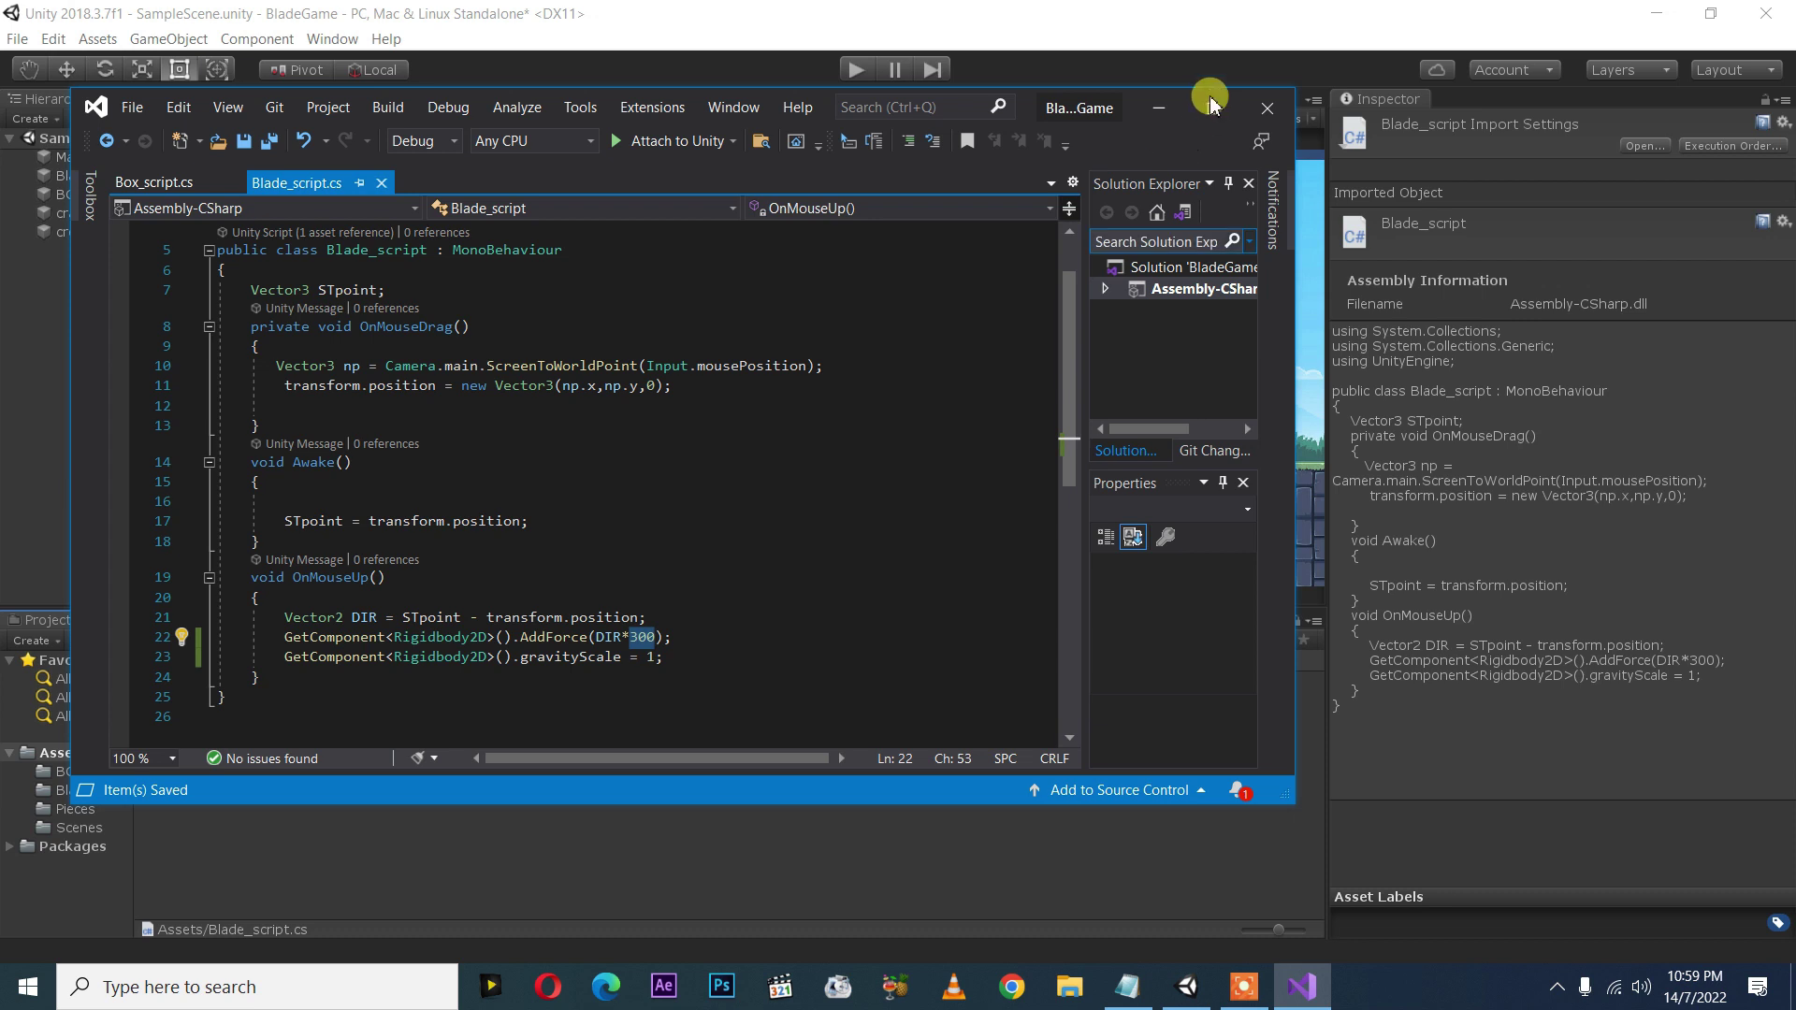
{"action": "left_click", "coordinate": [1159, 107]}
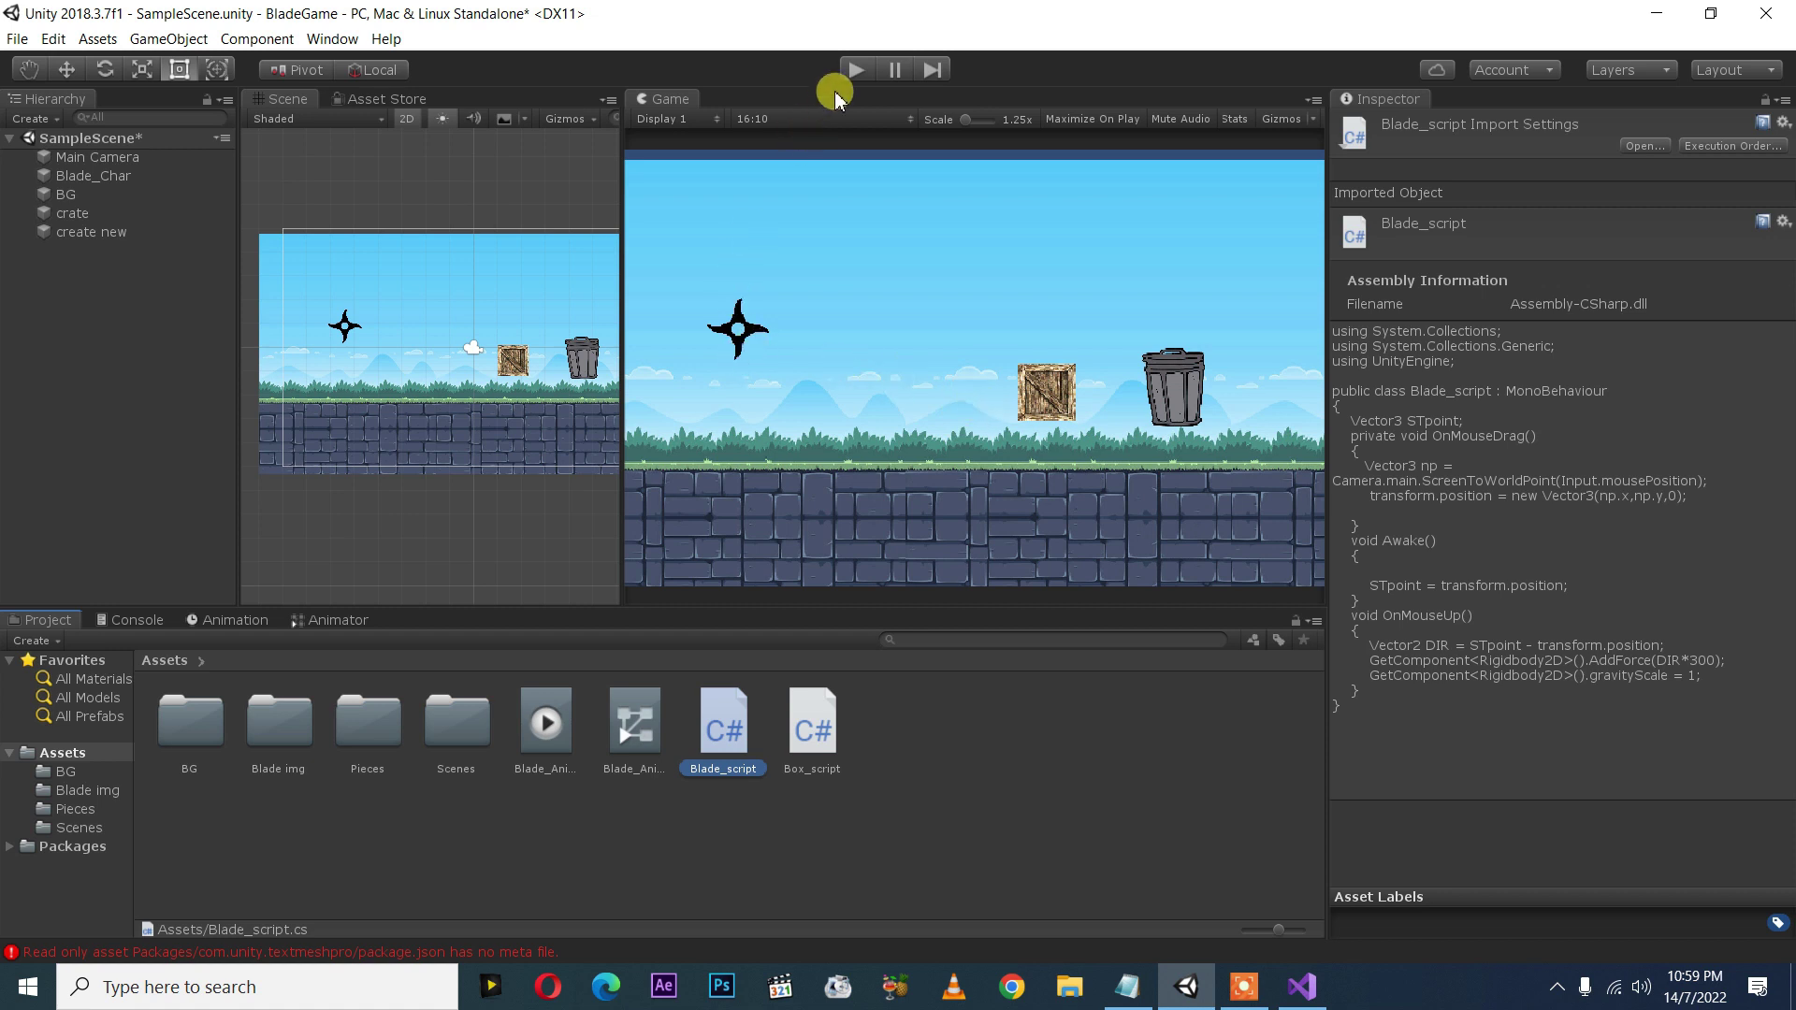
- Reopen Blade_script, review the gravityScale line and the 300 multiplier again, then return to Unity
{"action": "double_click", "coordinate": [695, 736]}
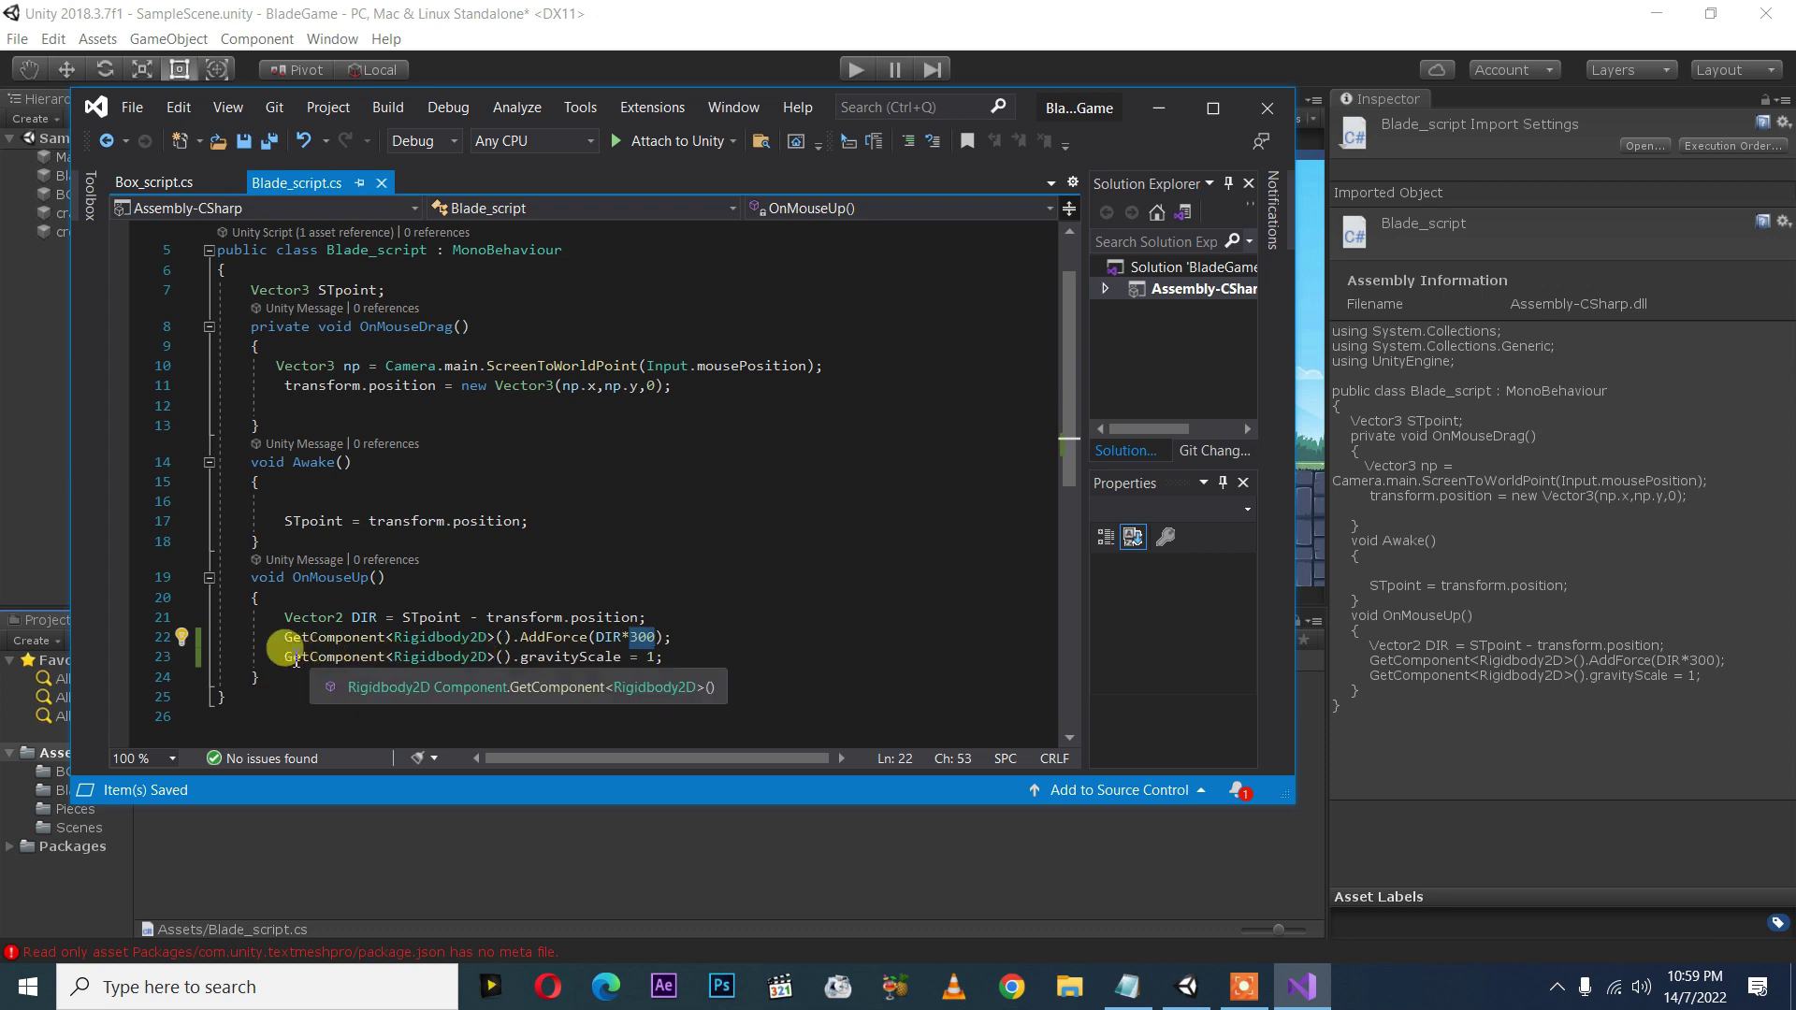
{"action": "left_click_drag", "start_coordinate": [282, 656], "coordinate": [662, 659]}
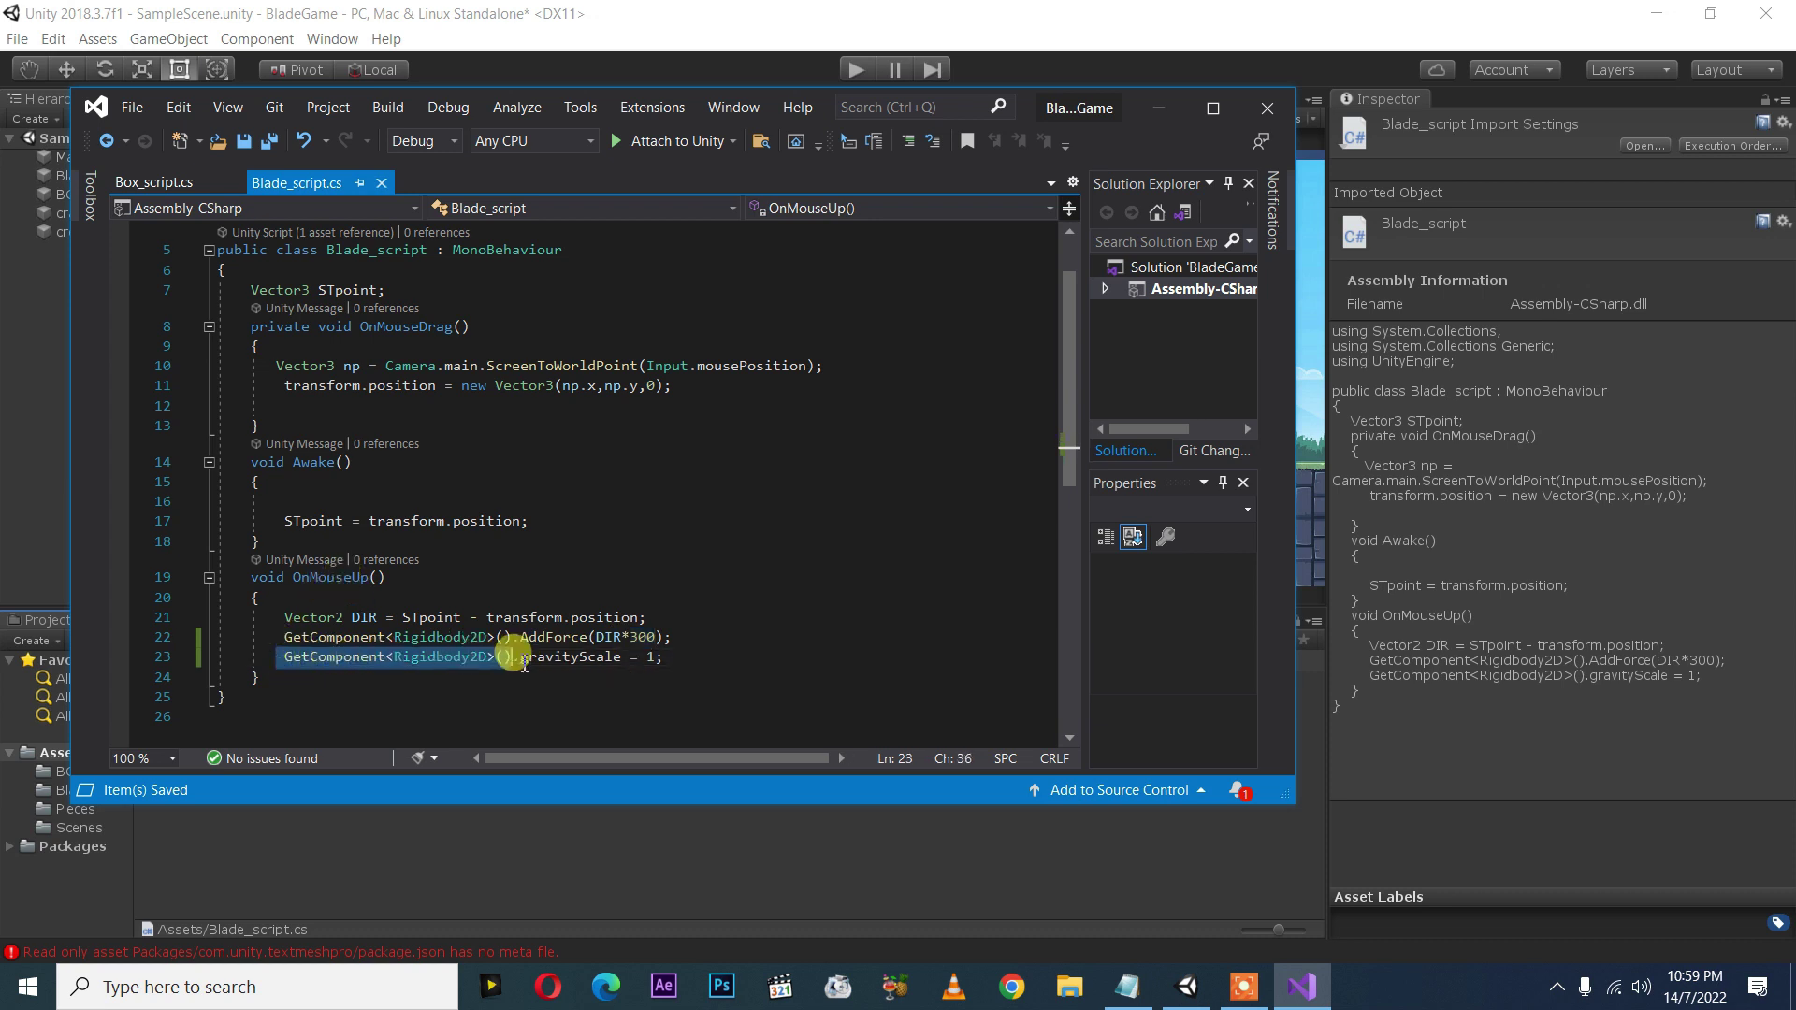
{"action": "left_click", "coordinate": [658, 638]}
{"action": "key", "text": "Right"}
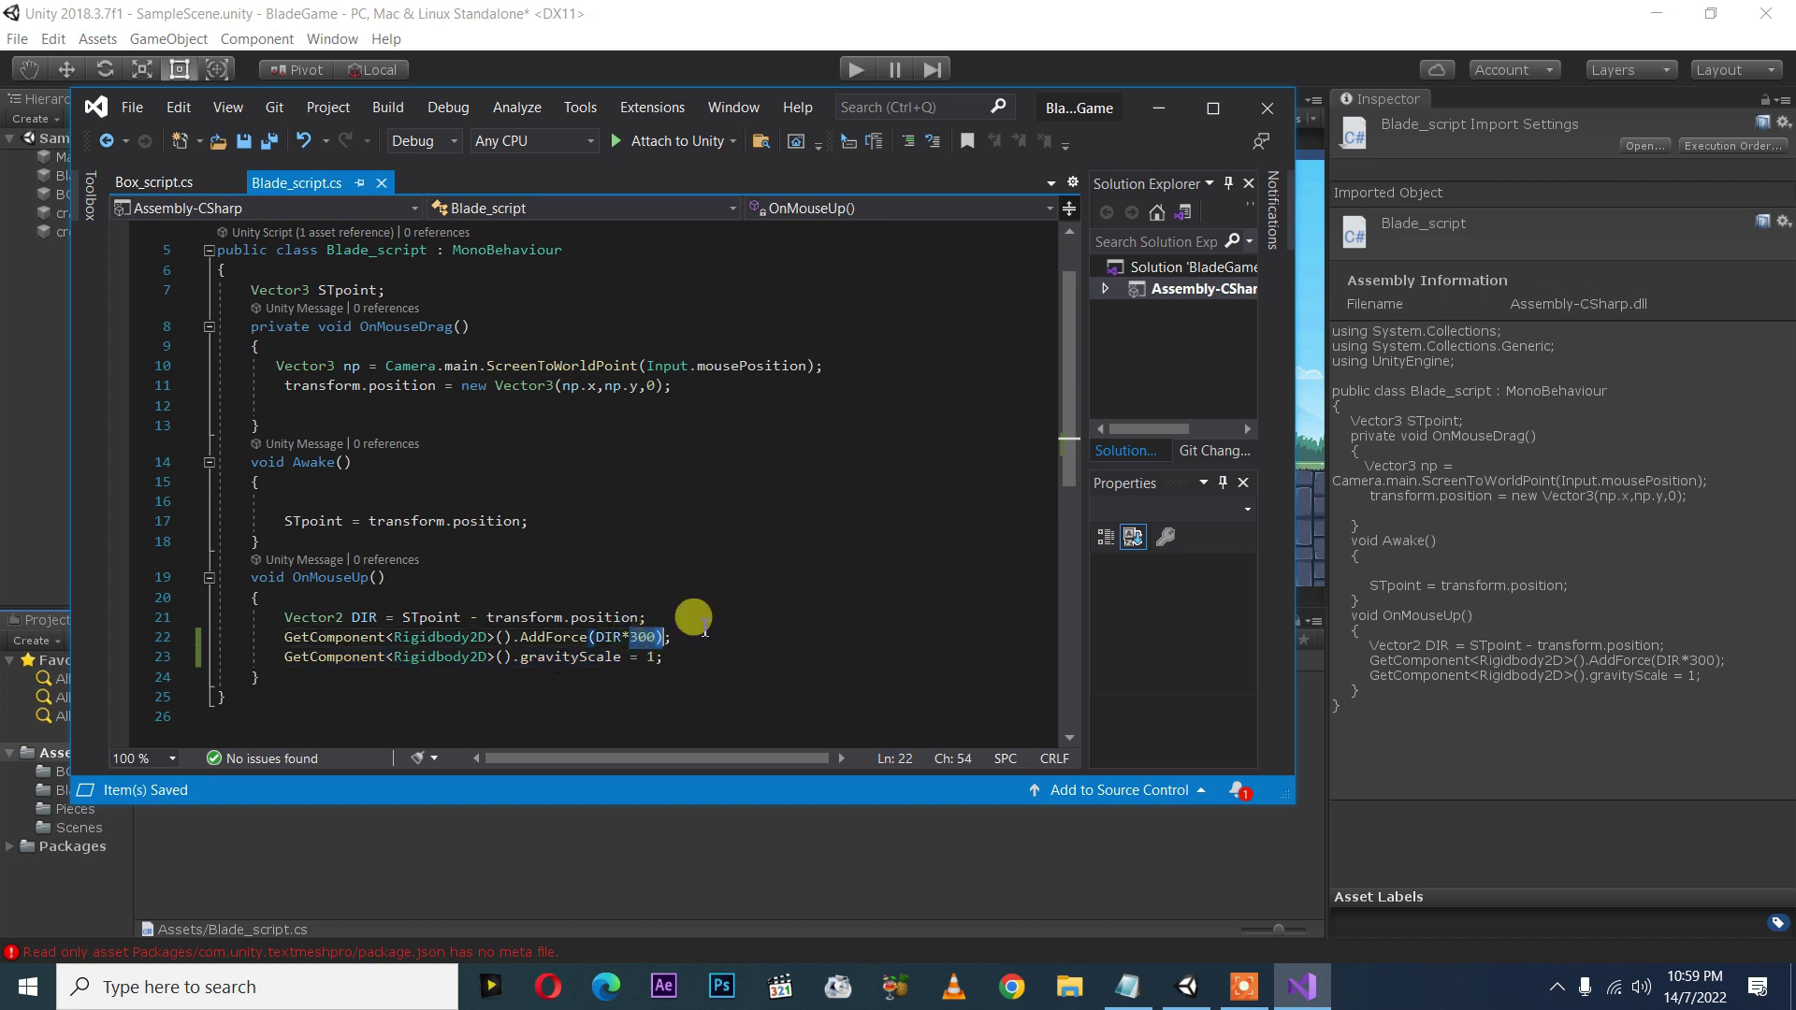
{"action": "left_click", "coordinate": [1158, 112]}
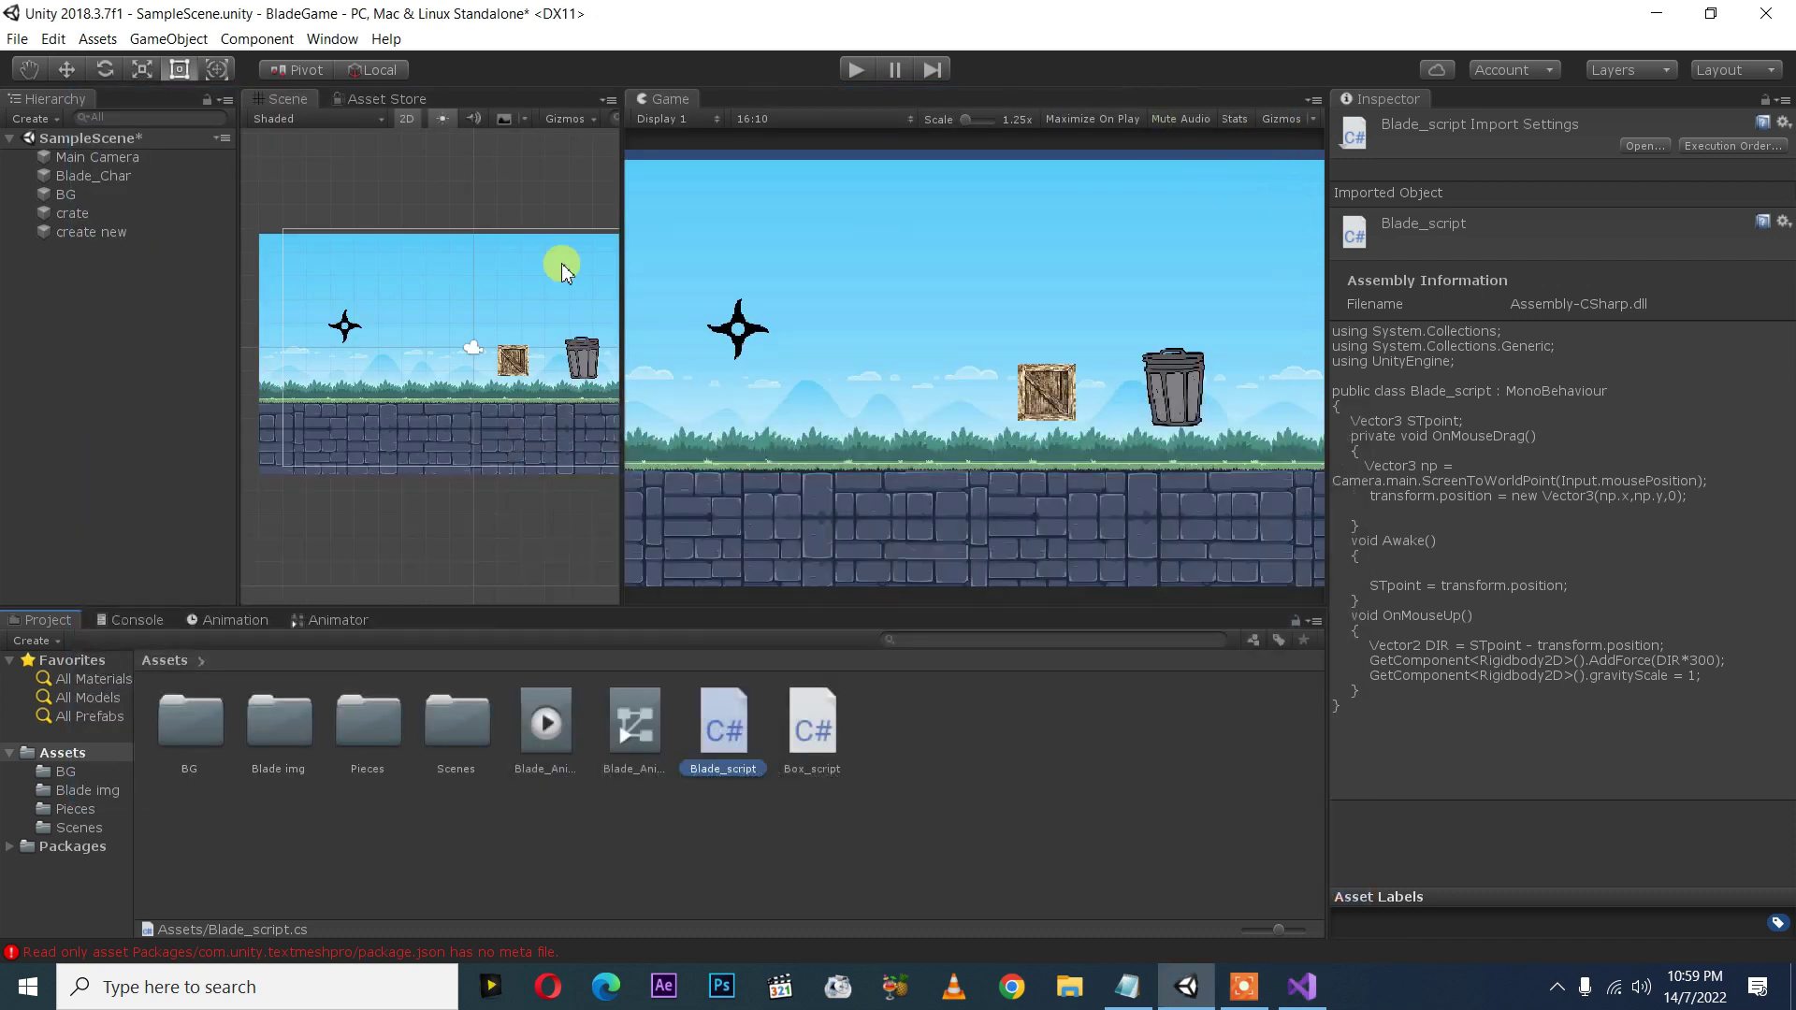
- Select Blade_Char and check 'part2' on the session 19 line of the session notes
{"action": "left_click", "coordinate": [351, 332]}
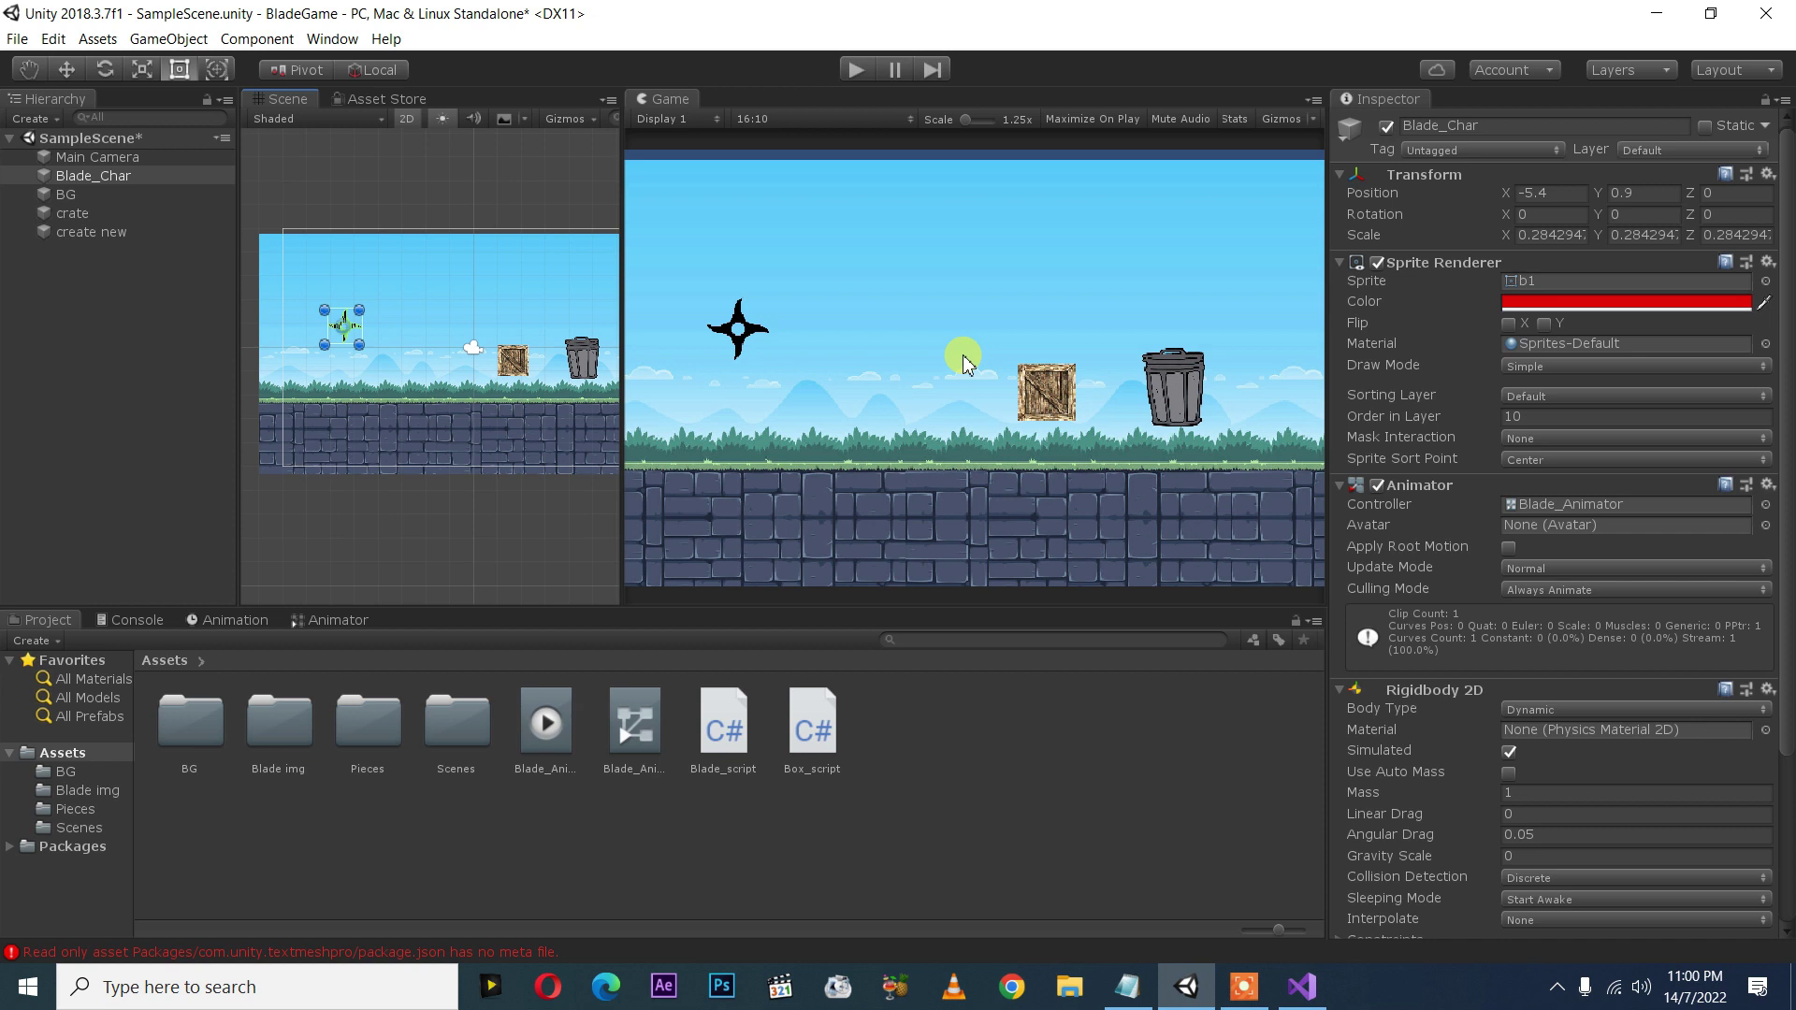
{"action": "left_click", "coordinate": [1128, 986]}
{"action": "mouse_move", "coordinate": [1314, 767]}
{"action": "left_mouse_down"}
{"action": "mouse_move", "coordinate": [1182, 765]}
{"action": "mouse_move", "coordinate": [1181, 732]}
{"action": "mouse_move", "coordinate": [1263, 772]}
{"action": "mouse_move", "coordinate": [1321, 765]}
{"action": "left_mouse_up"}
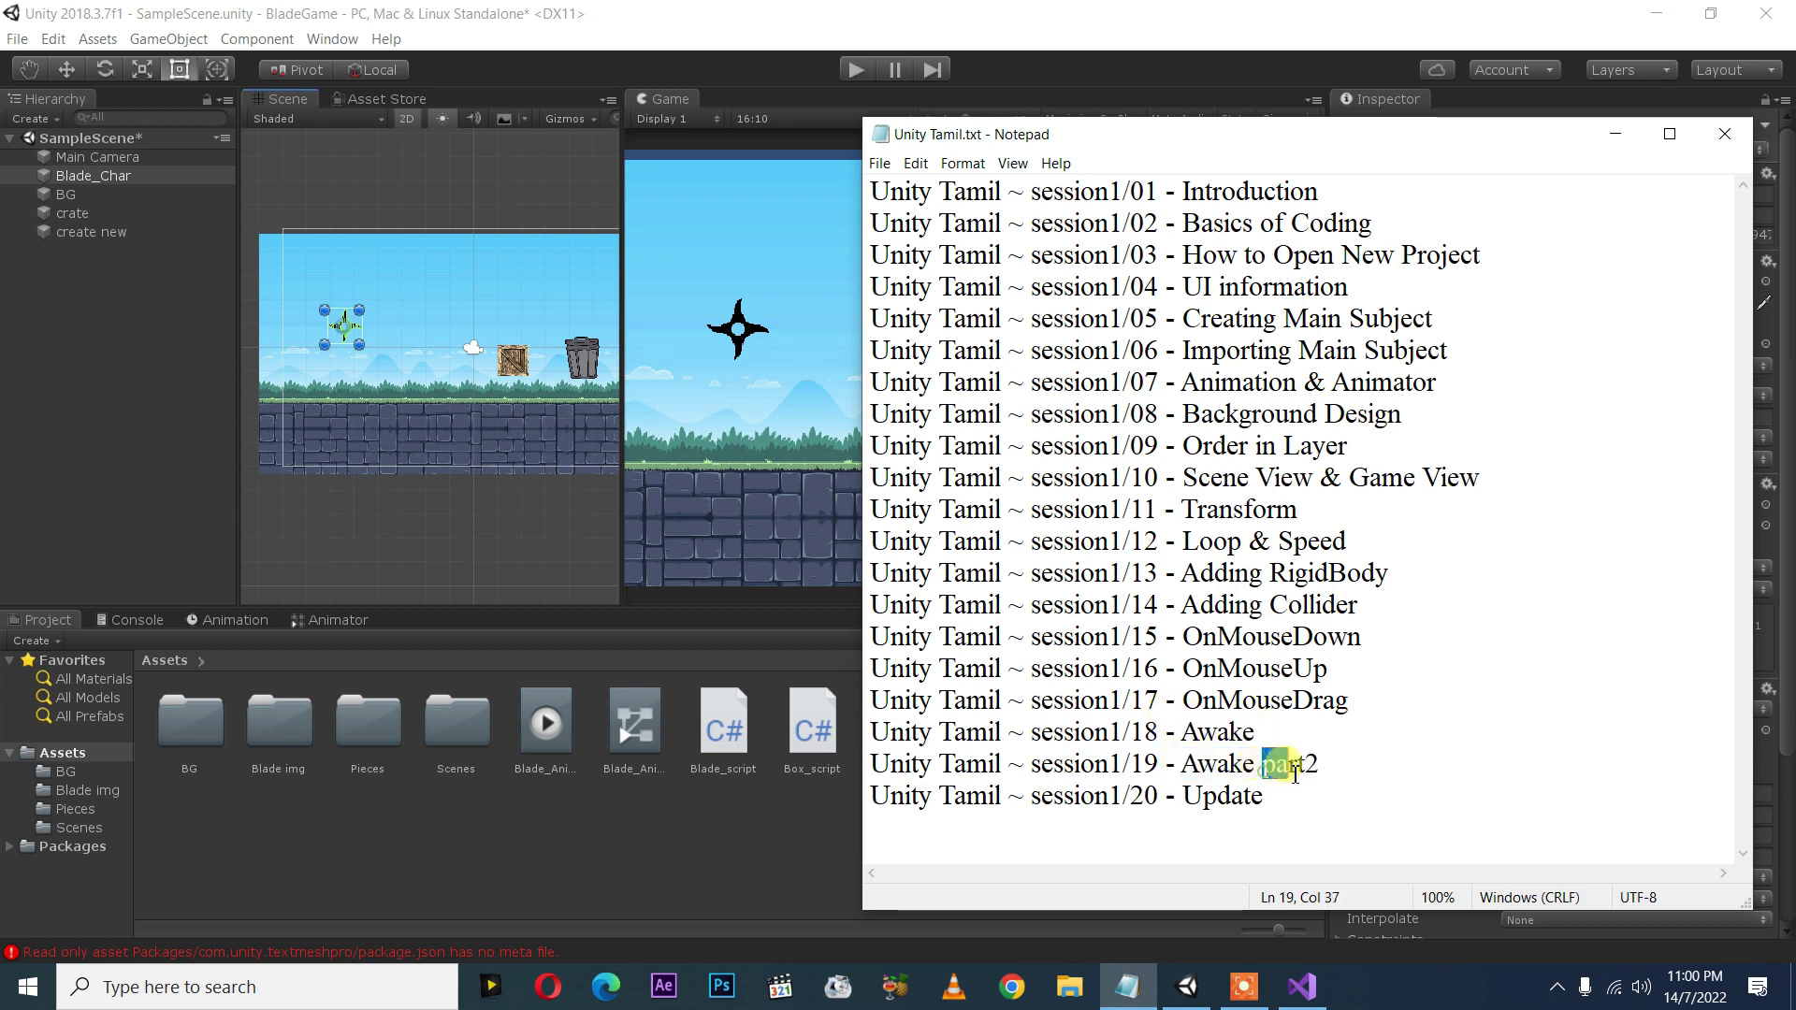
{"action": "left_click", "coordinate": [1632, 139]}
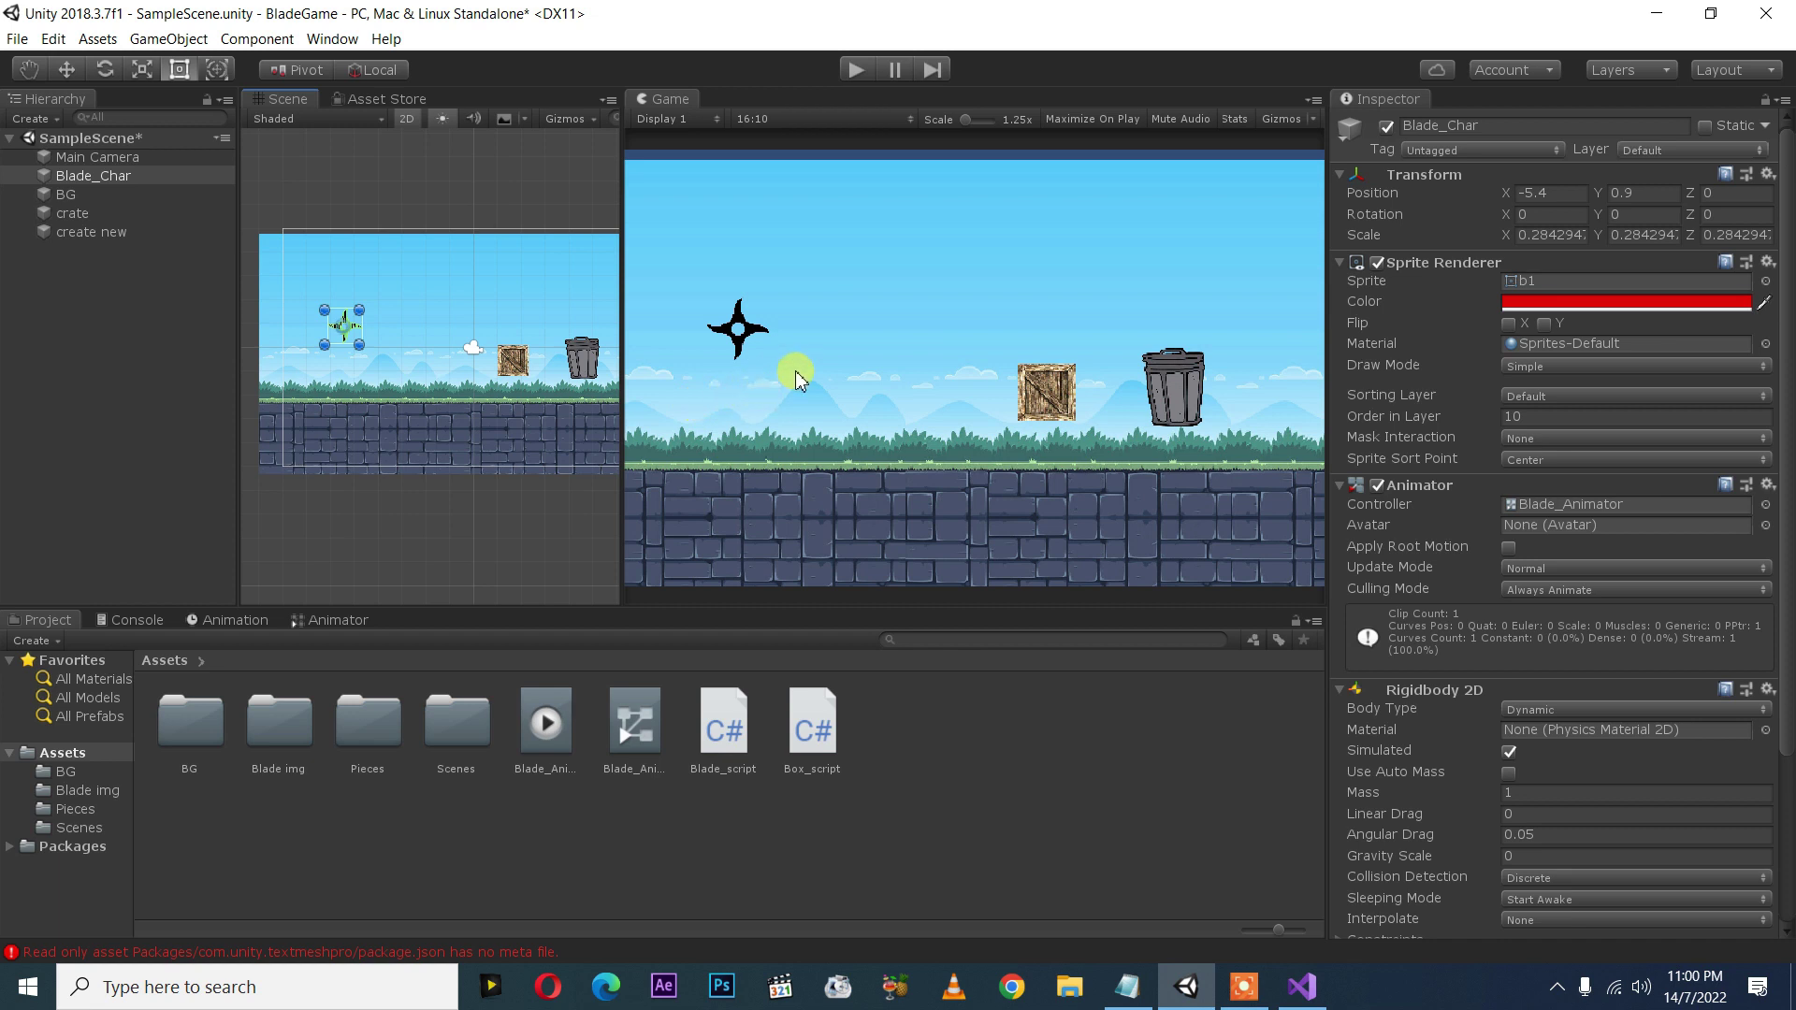
- Open Blade_script briefly, reselect Blade_Char in Unity, and resume the screen recording
{"action": "double_click", "coordinate": [725, 725]}
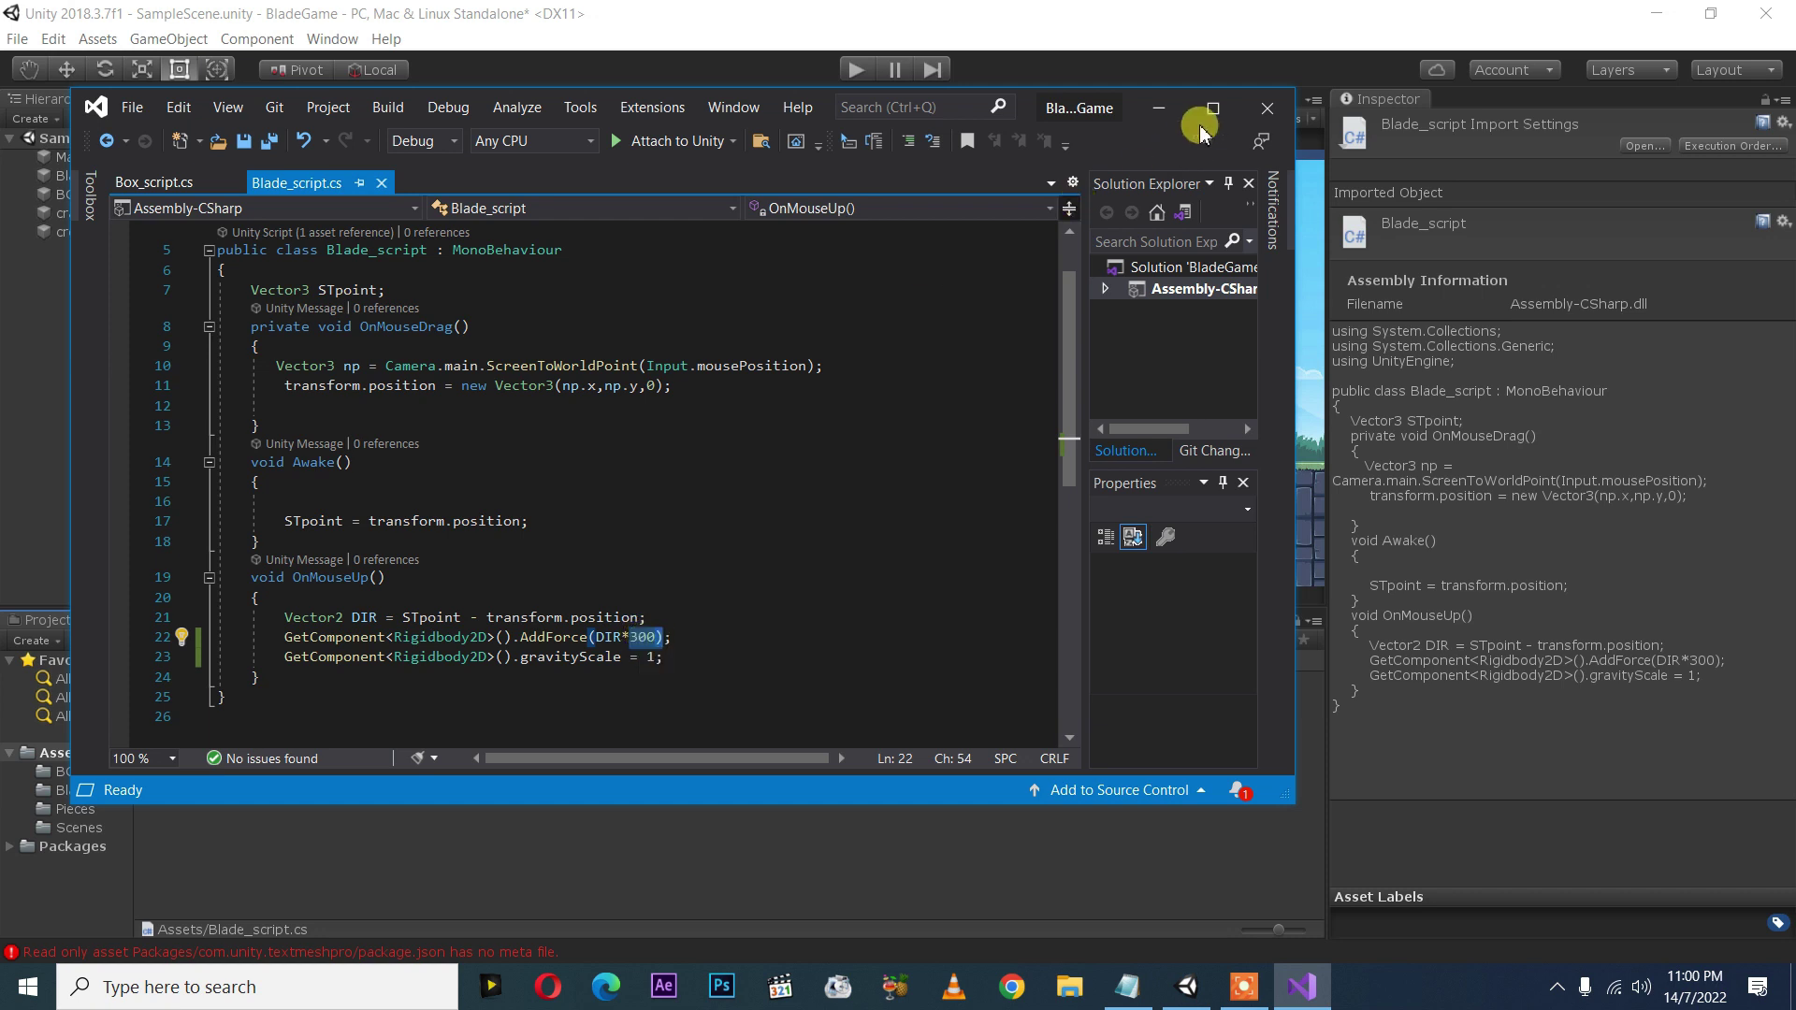
{"action": "left_click", "coordinate": [1158, 107]}
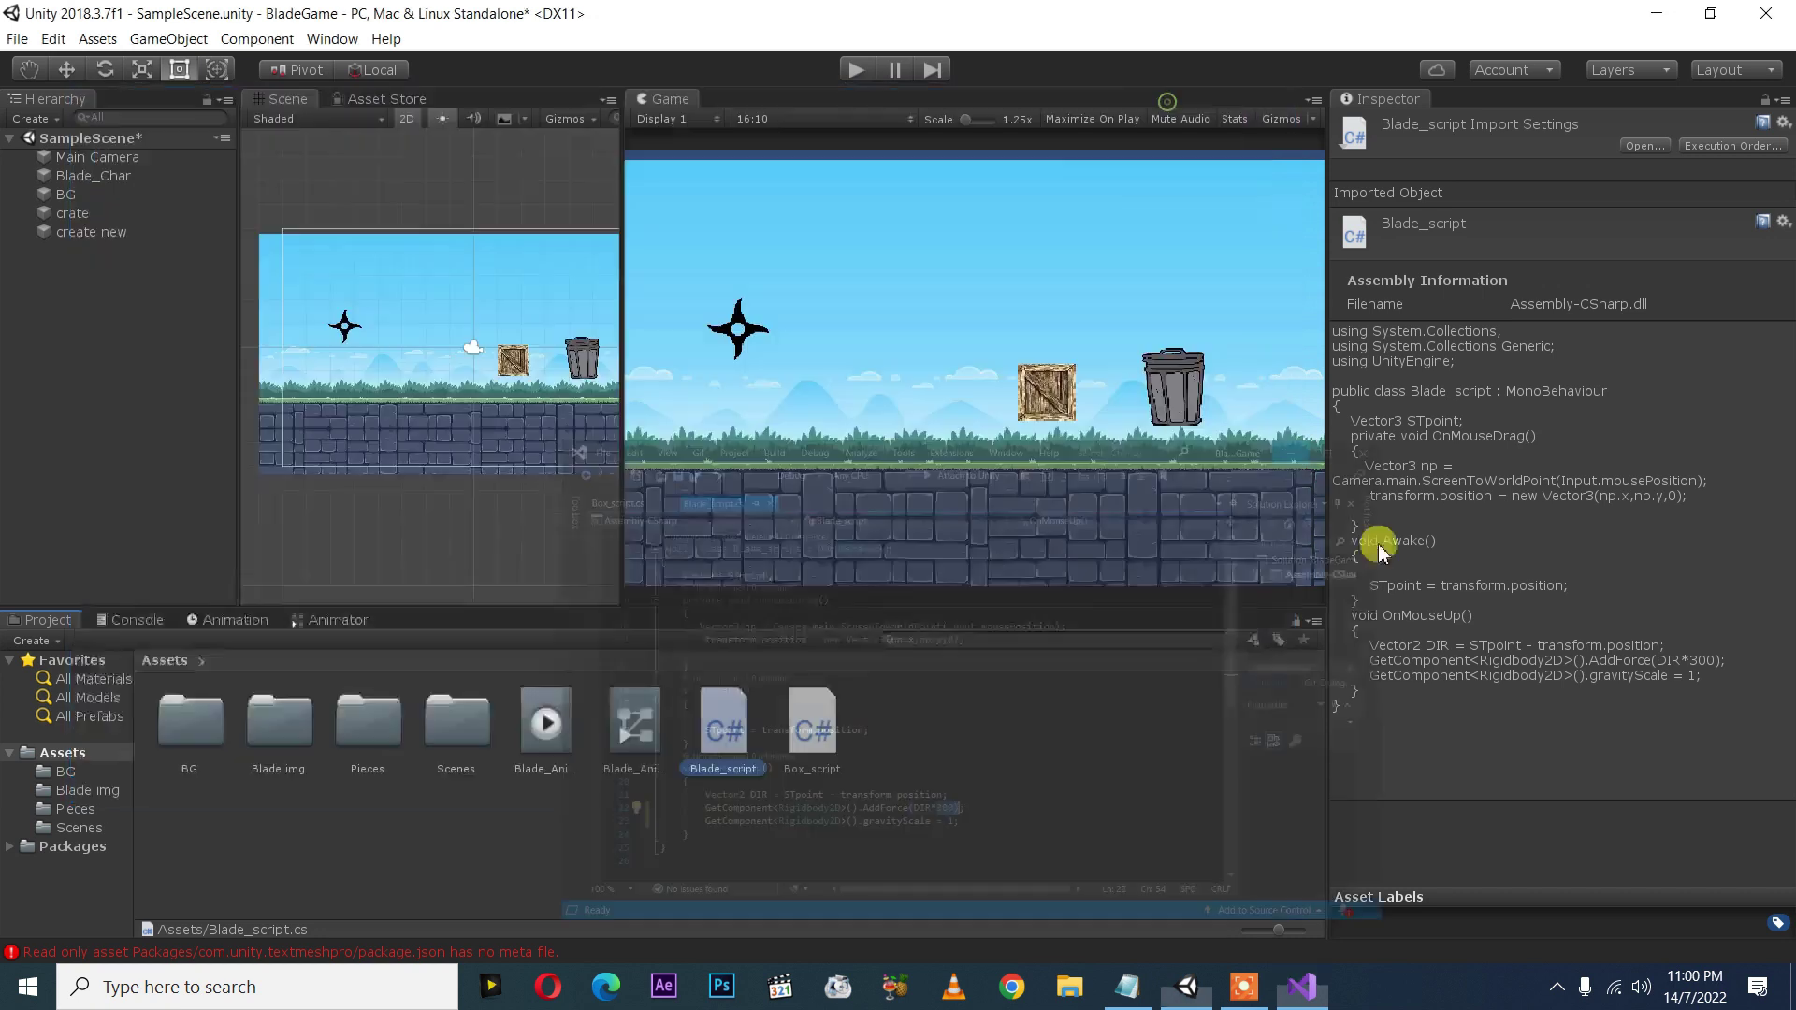
{"action": "left_click", "coordinate": [356, 333]}
{"action": "left_click", "coordinate": [356, 333]}
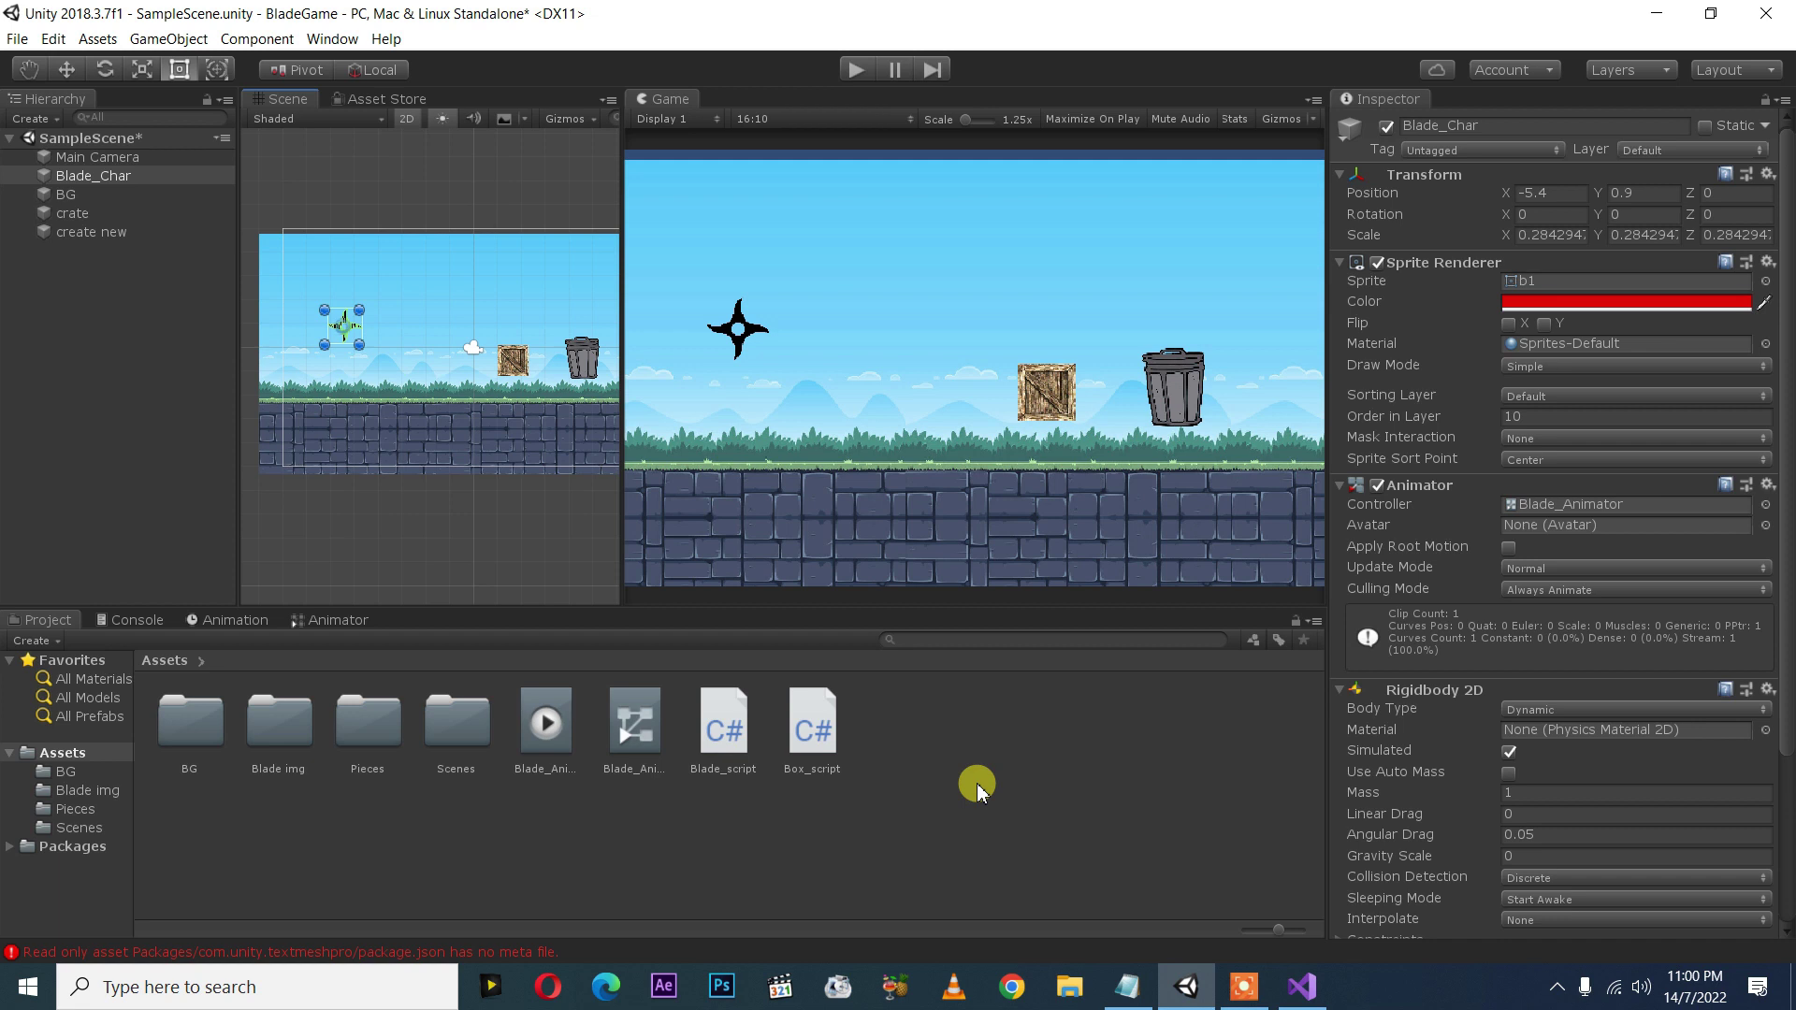
{"action": "left_click", "coordinate": [1243, 987]}
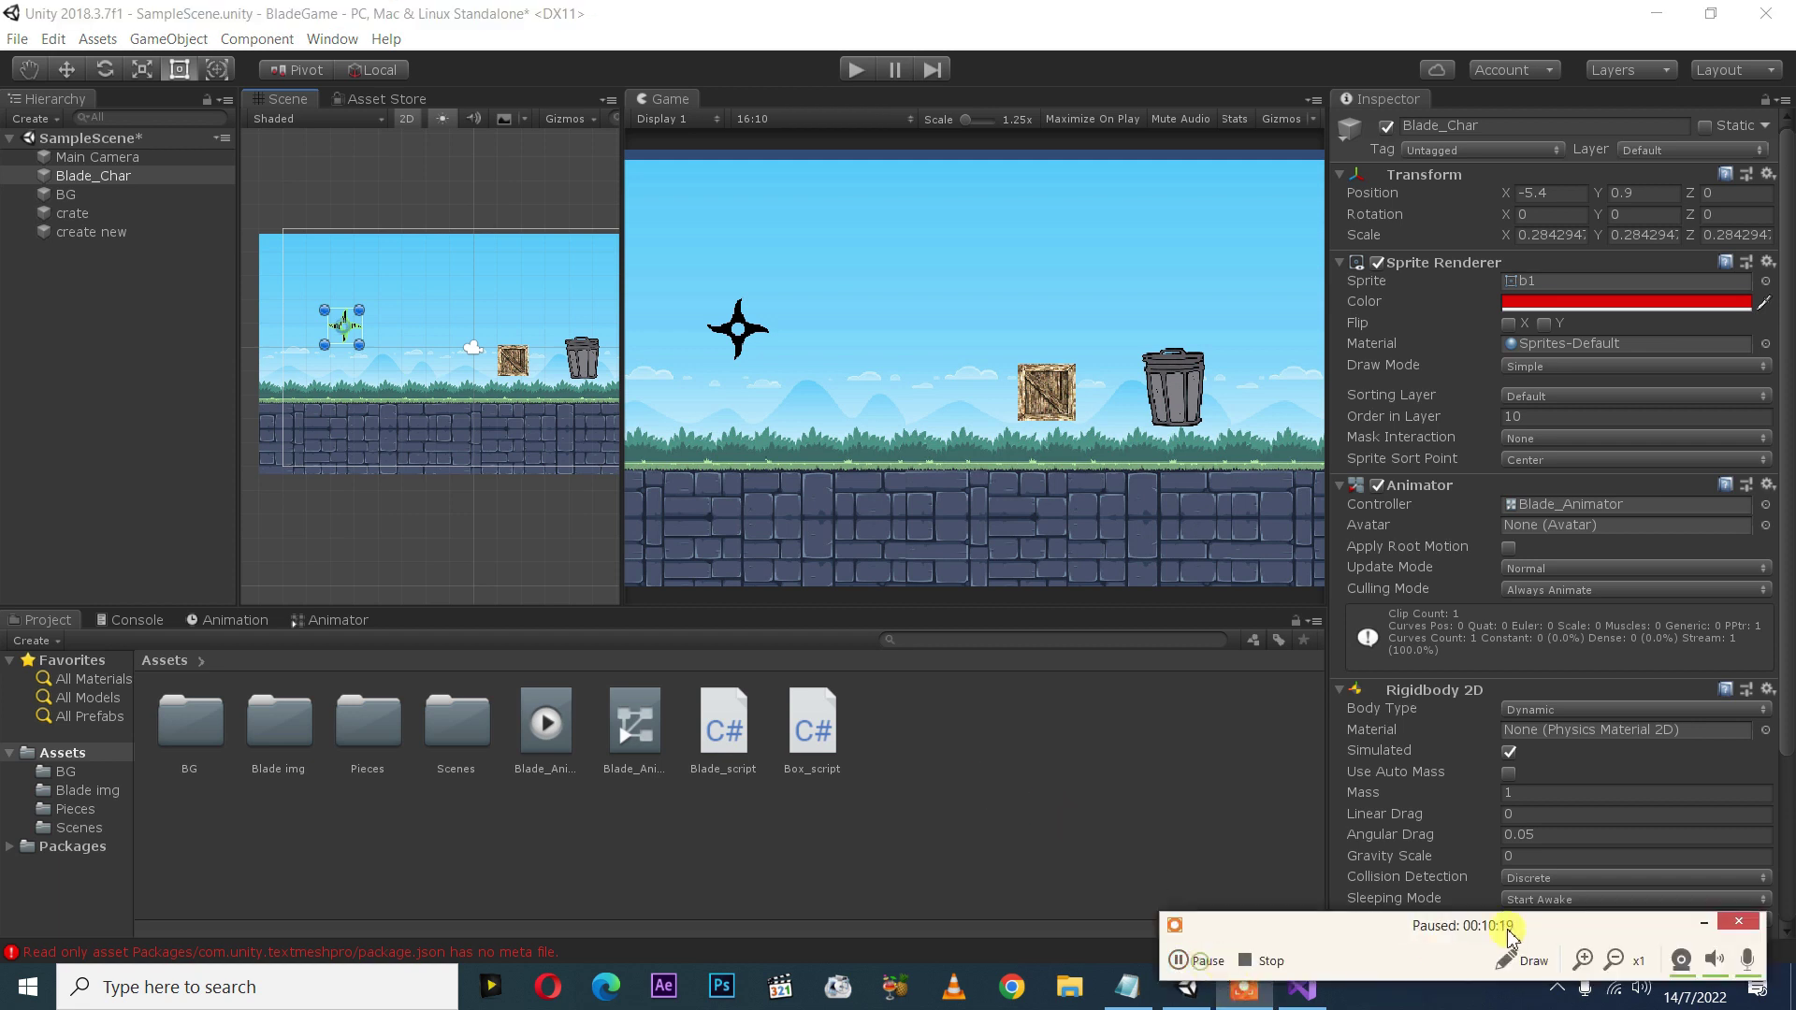
{"action": "left_click", "coordinate": [1703, 923]}
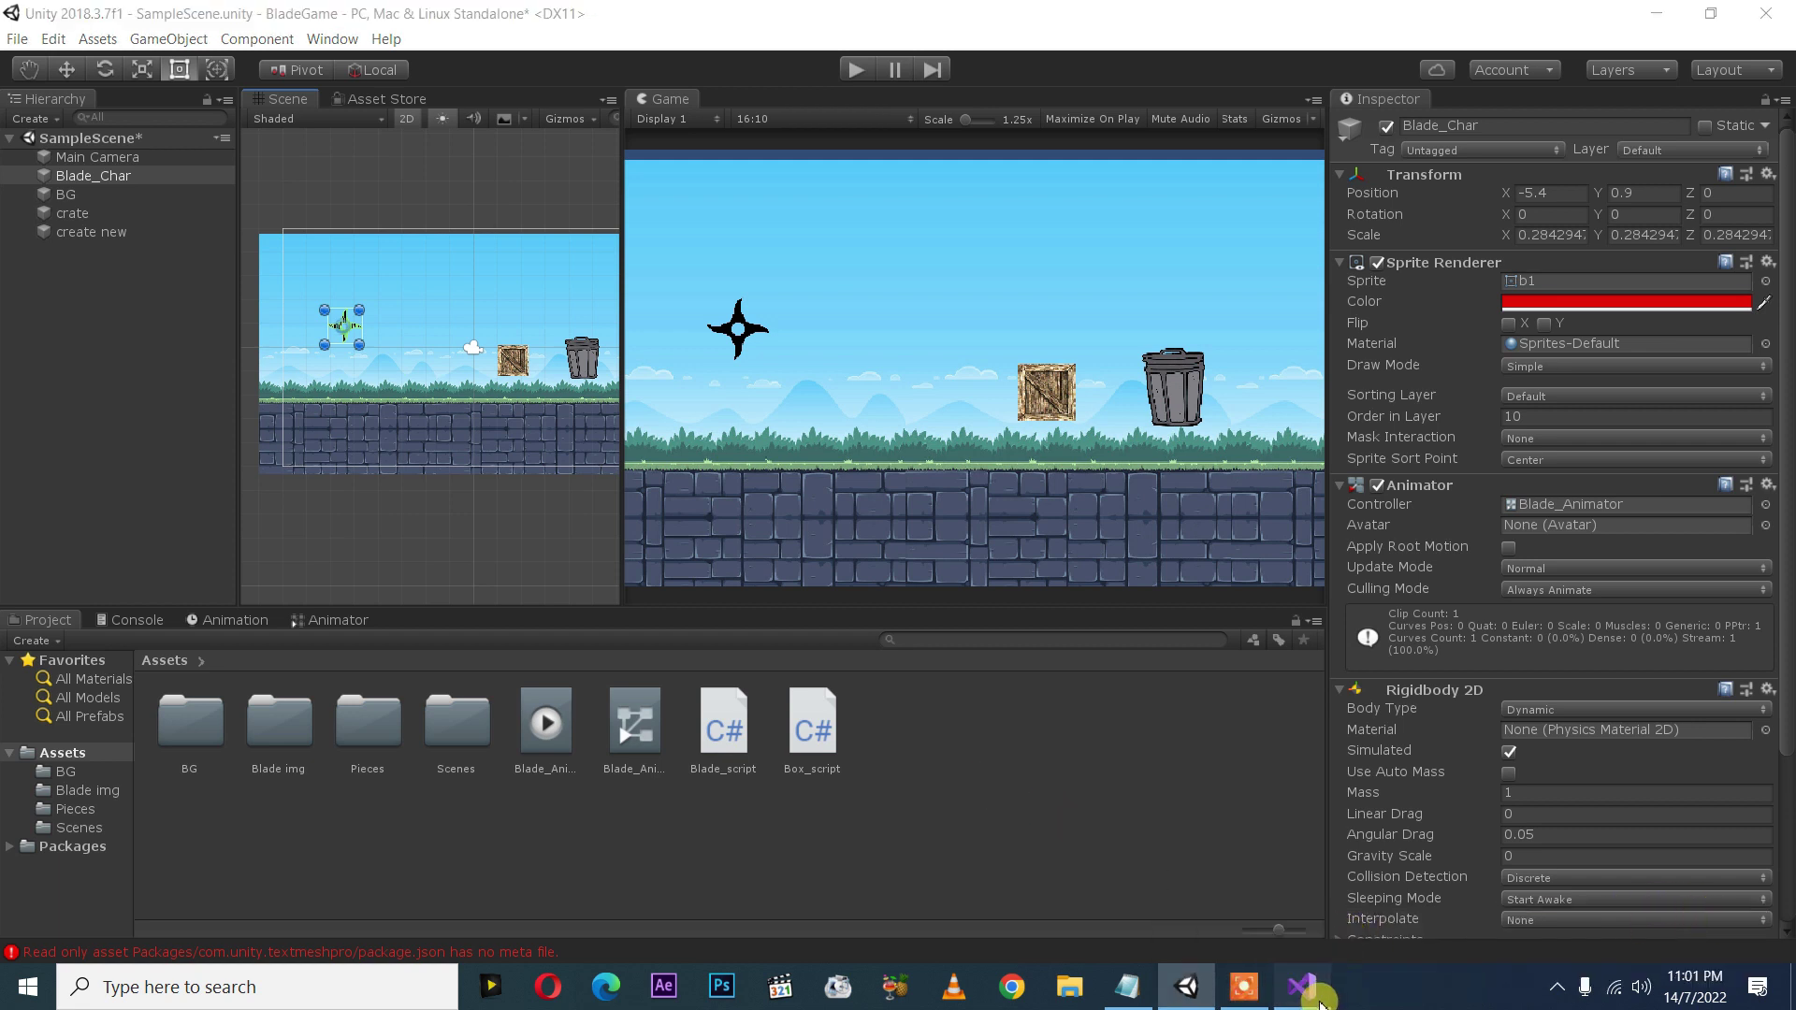
- Return to Blade_script.cs and select the 300 multiplier in AddForce(DIR*300)
{"action": "left_click", "coordinate": [1317, 999]}
{"action": "left_click", "coordinate": [632, 653]}
{"action": "left_click", "coordinate": [640, 637]}
{"action": "left_click_drag", "start_coordinate": [652, 640], "coordinate": [658, 642]}
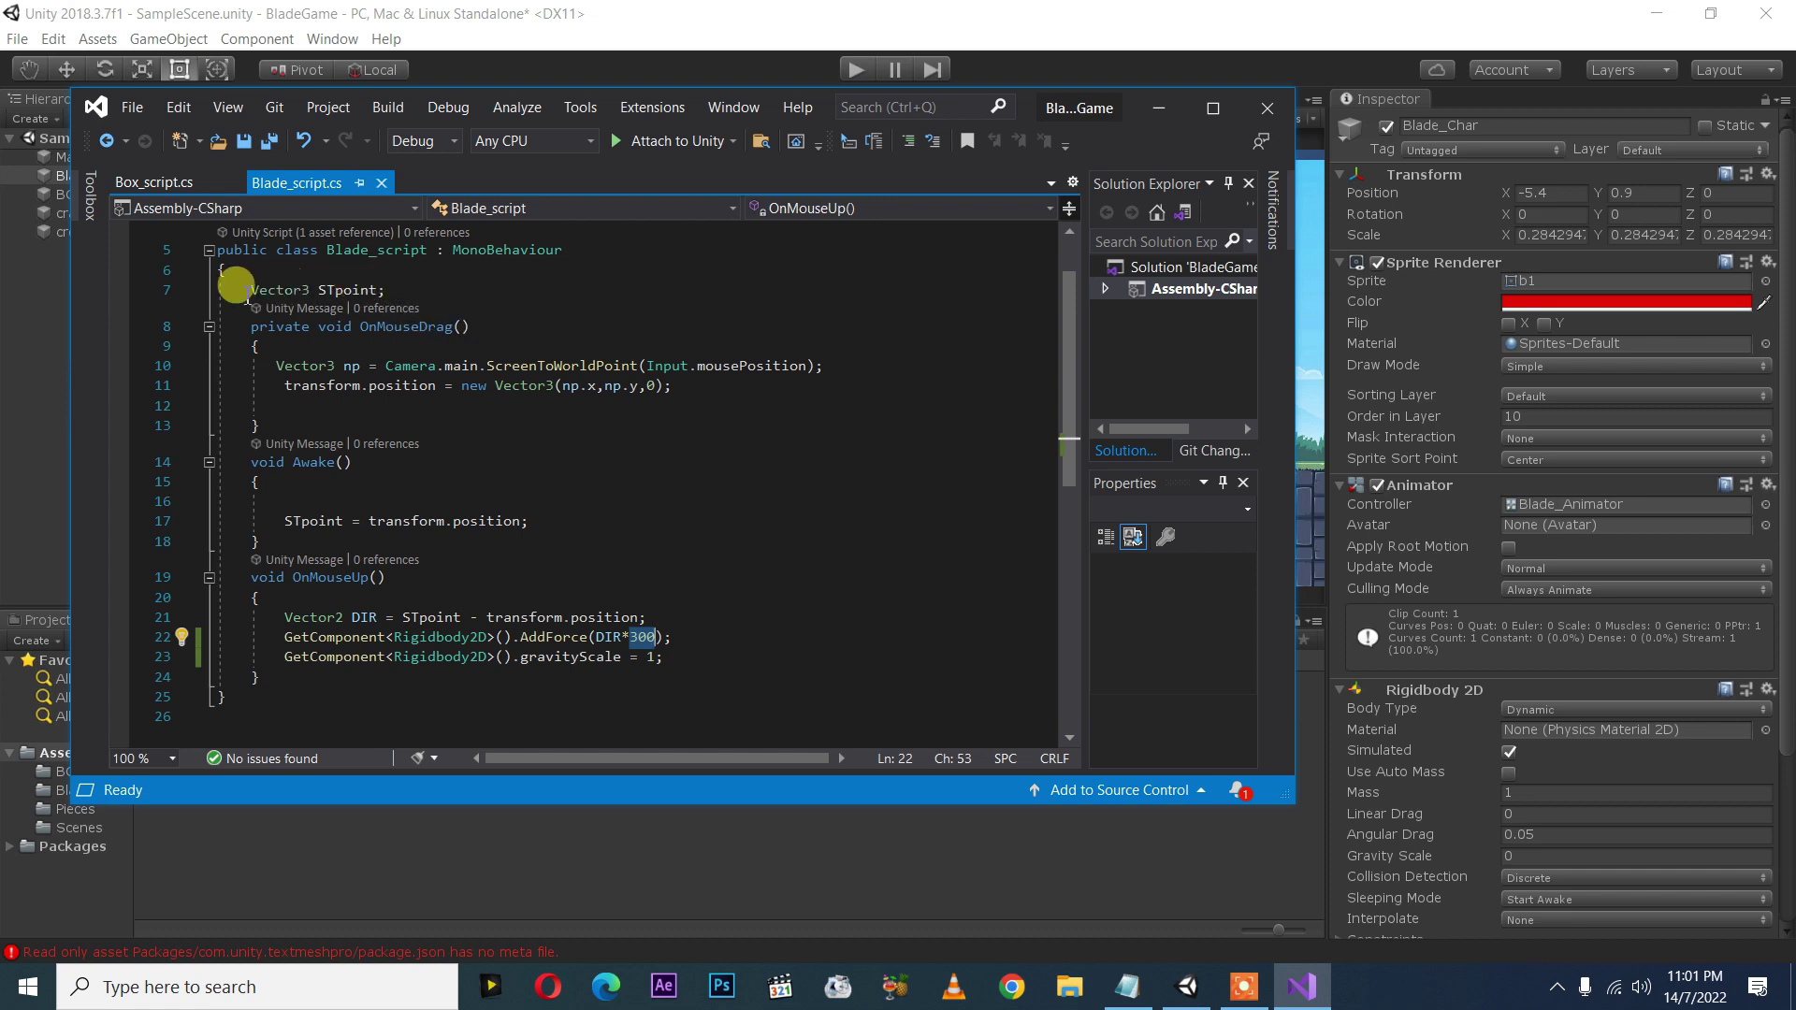
- Add a line below 'Vector3 STpoint;' and start a float field named 'launch'
{"action": "left_click", "coordinate": [394, 286]}
{"action": "key", "text": "Return"}
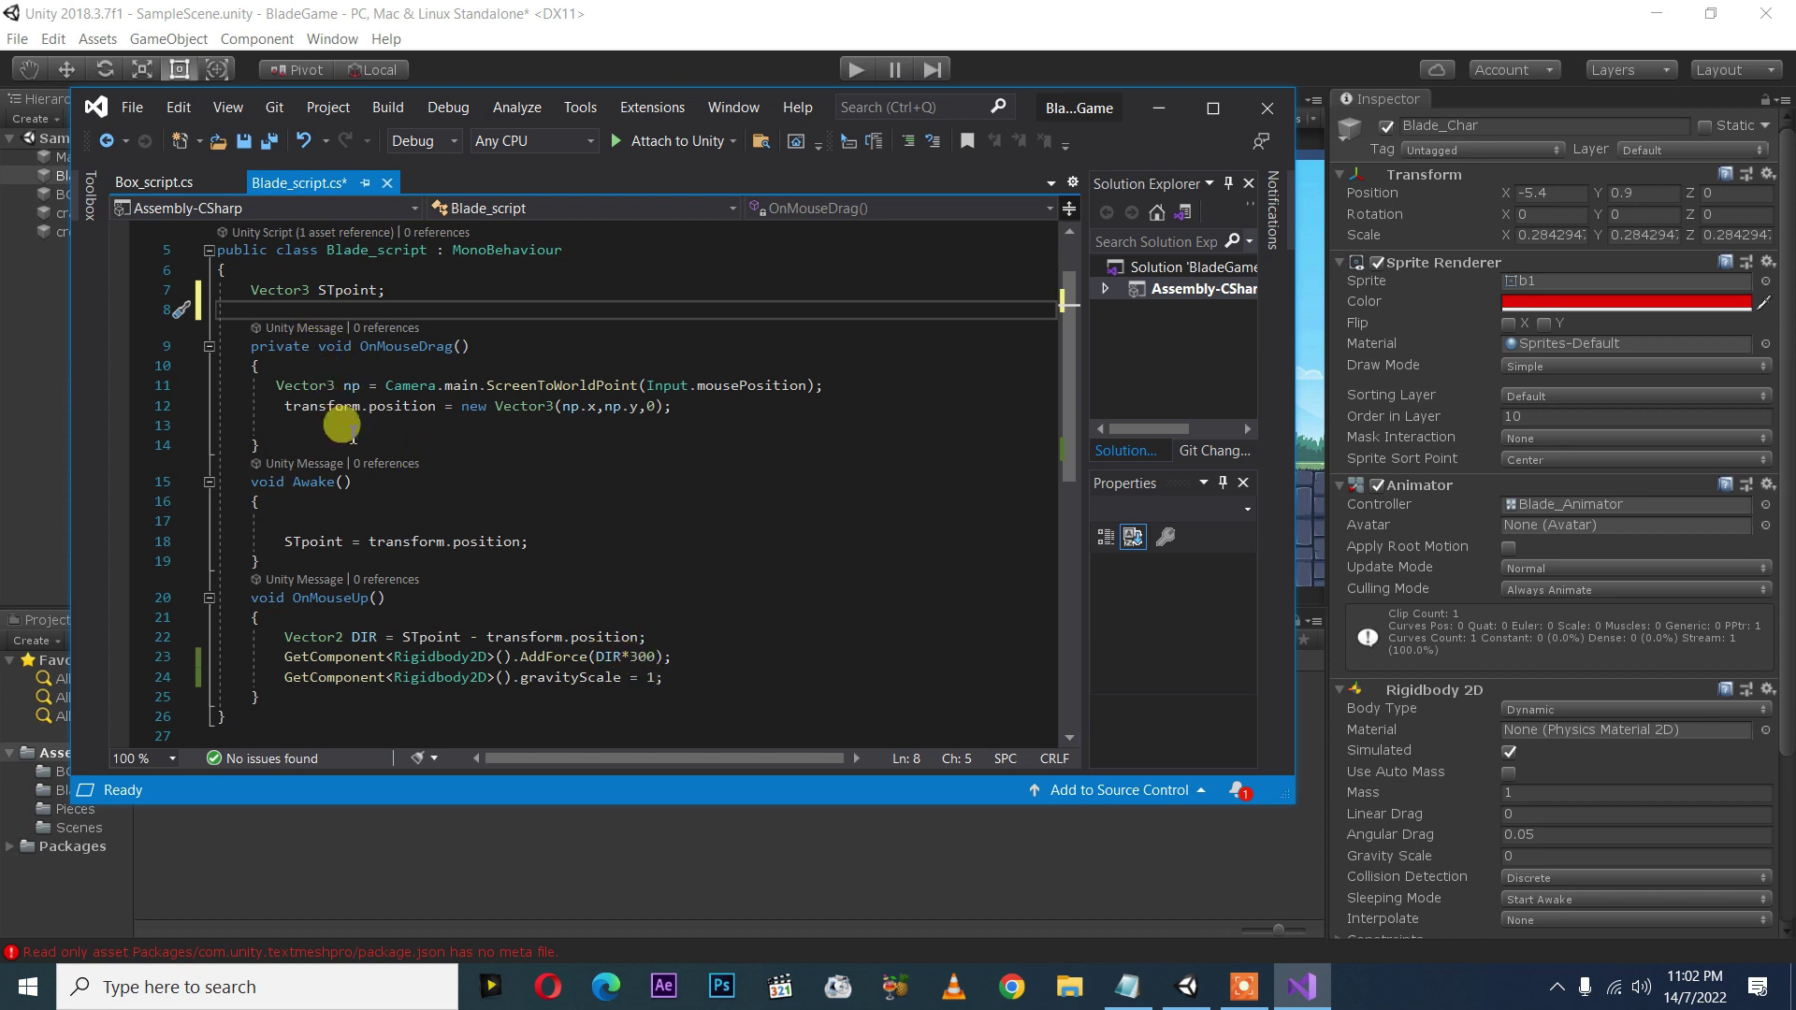
{"action": "type", "text": "flo"}
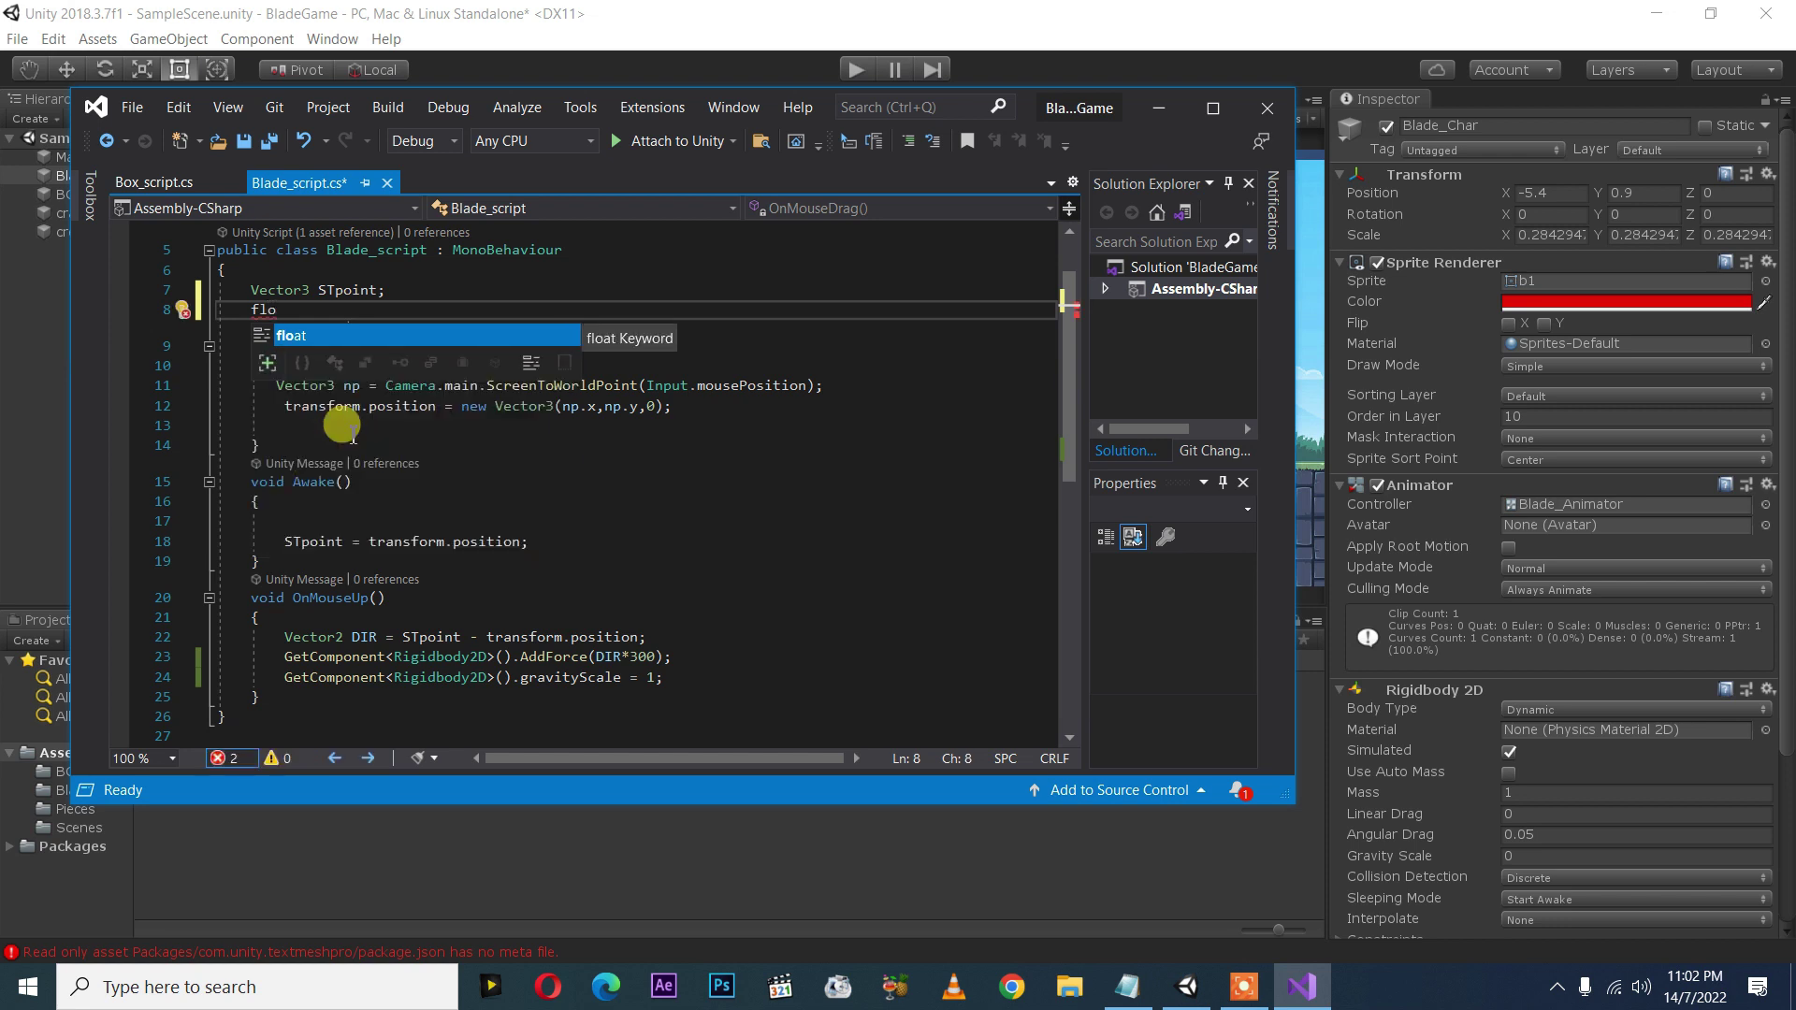
{"action": "double_click", "coordinate": [295, 344]}
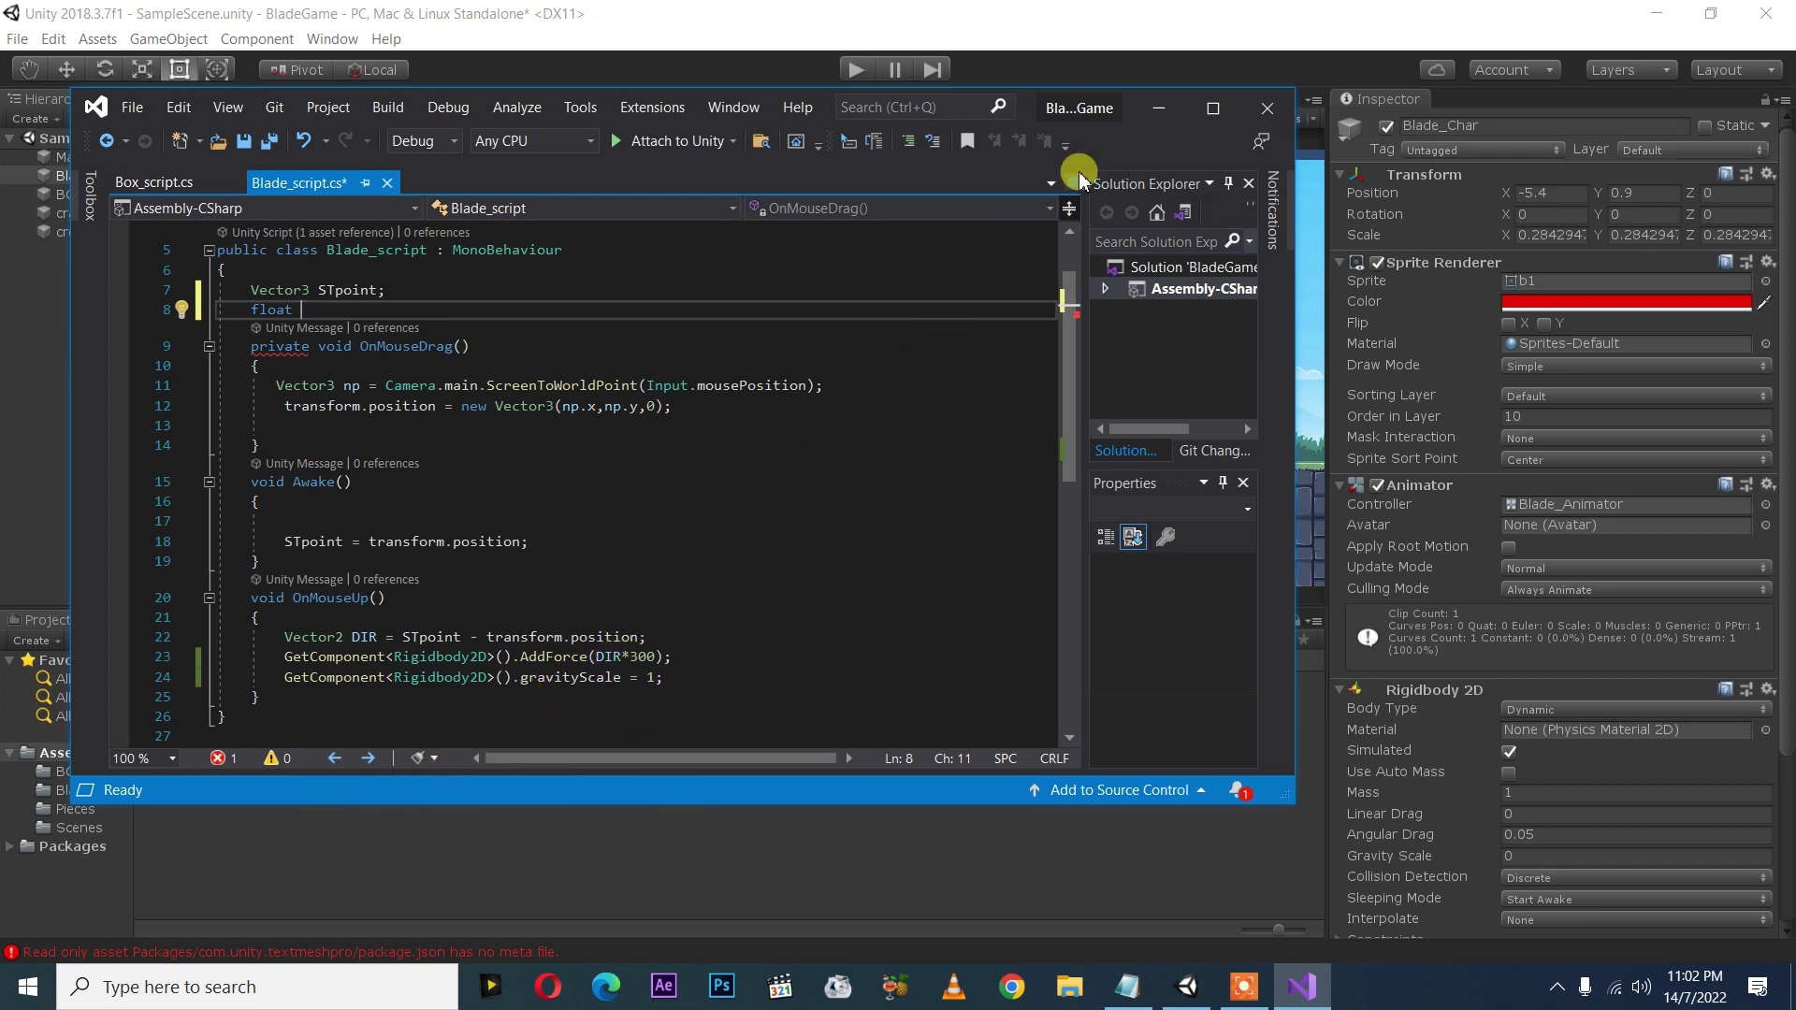
{"action": "left_click", "coordinate": [1161, 106]}
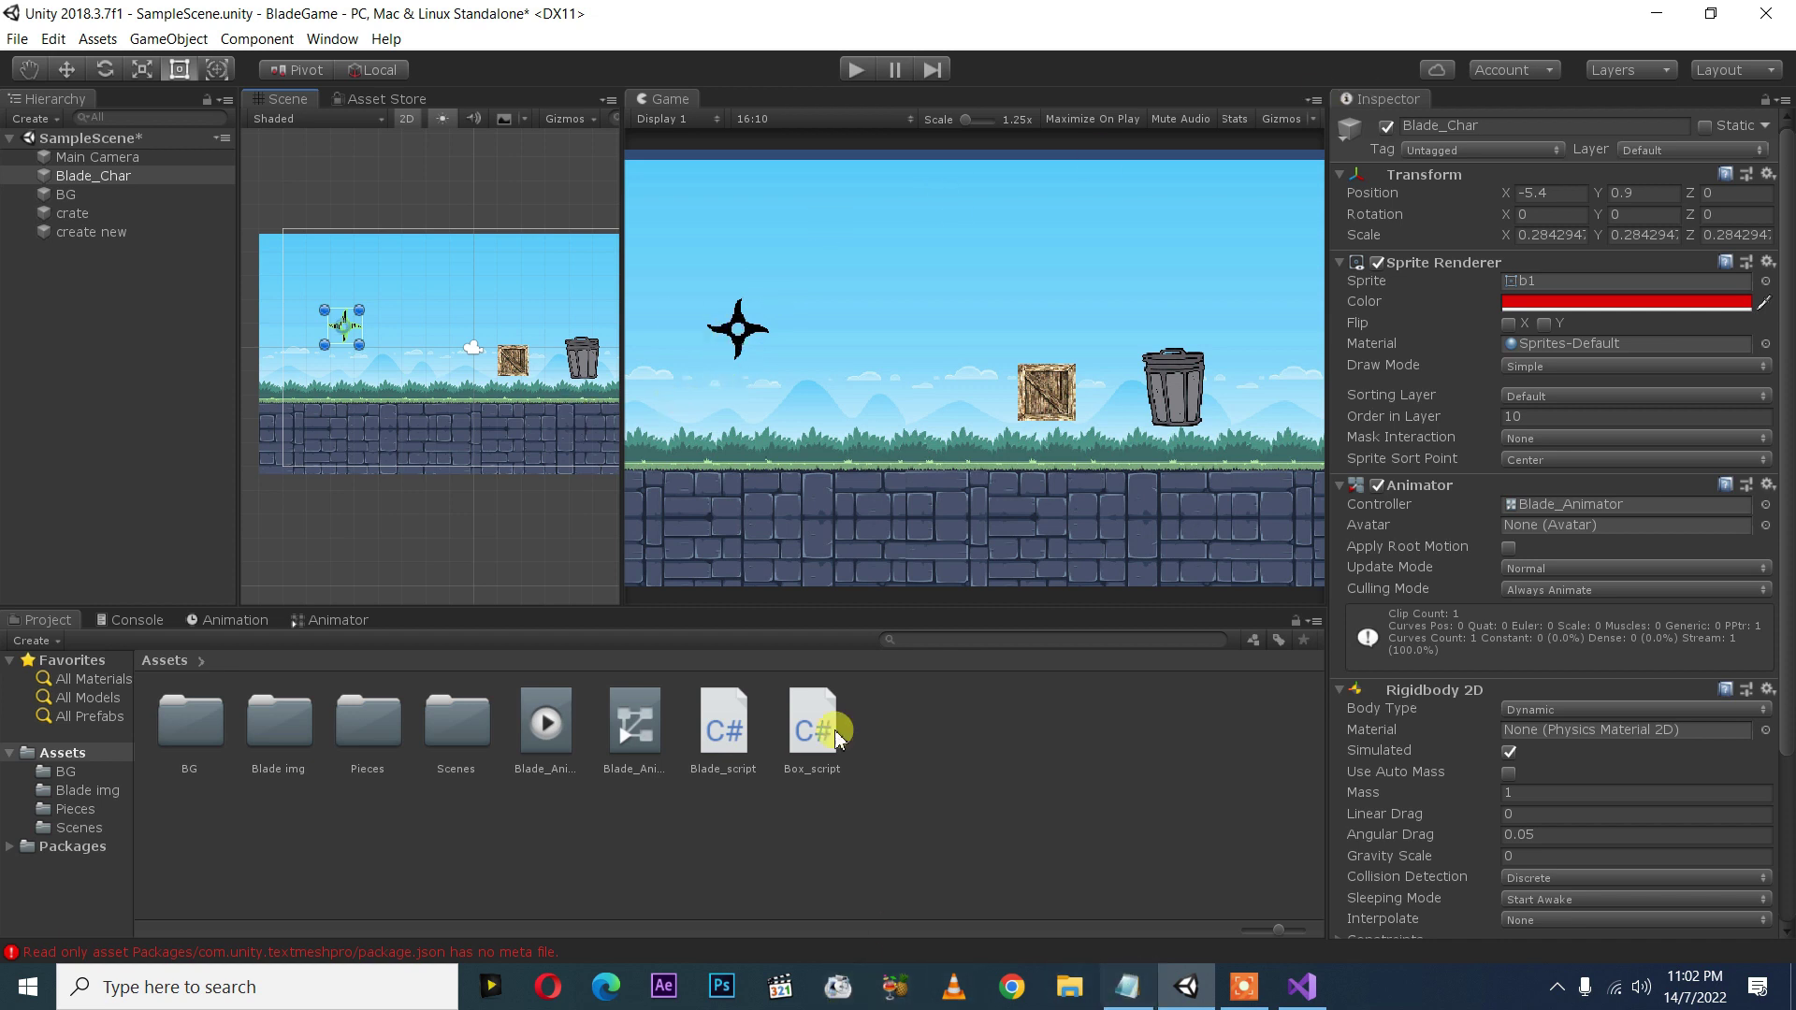
{"action": "double_click", "coordinate": [723, 725]}
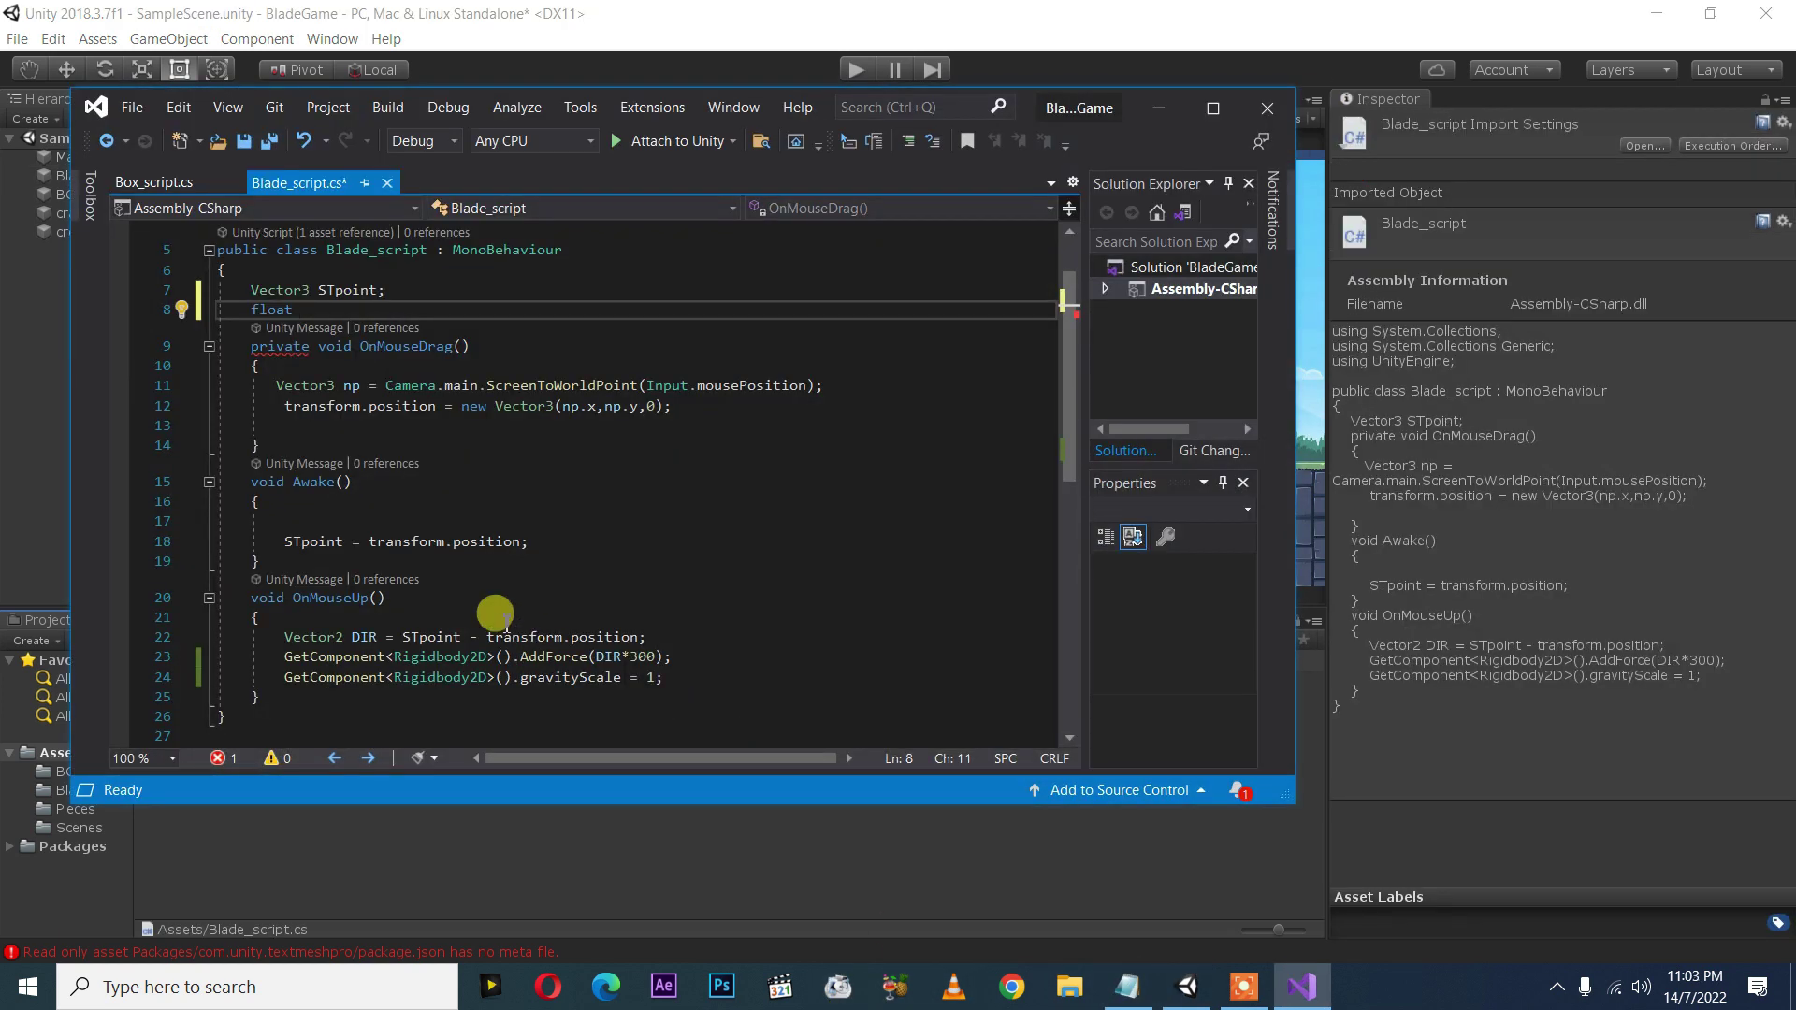
{"action": "left_click", "coordinate": [304, 311]}
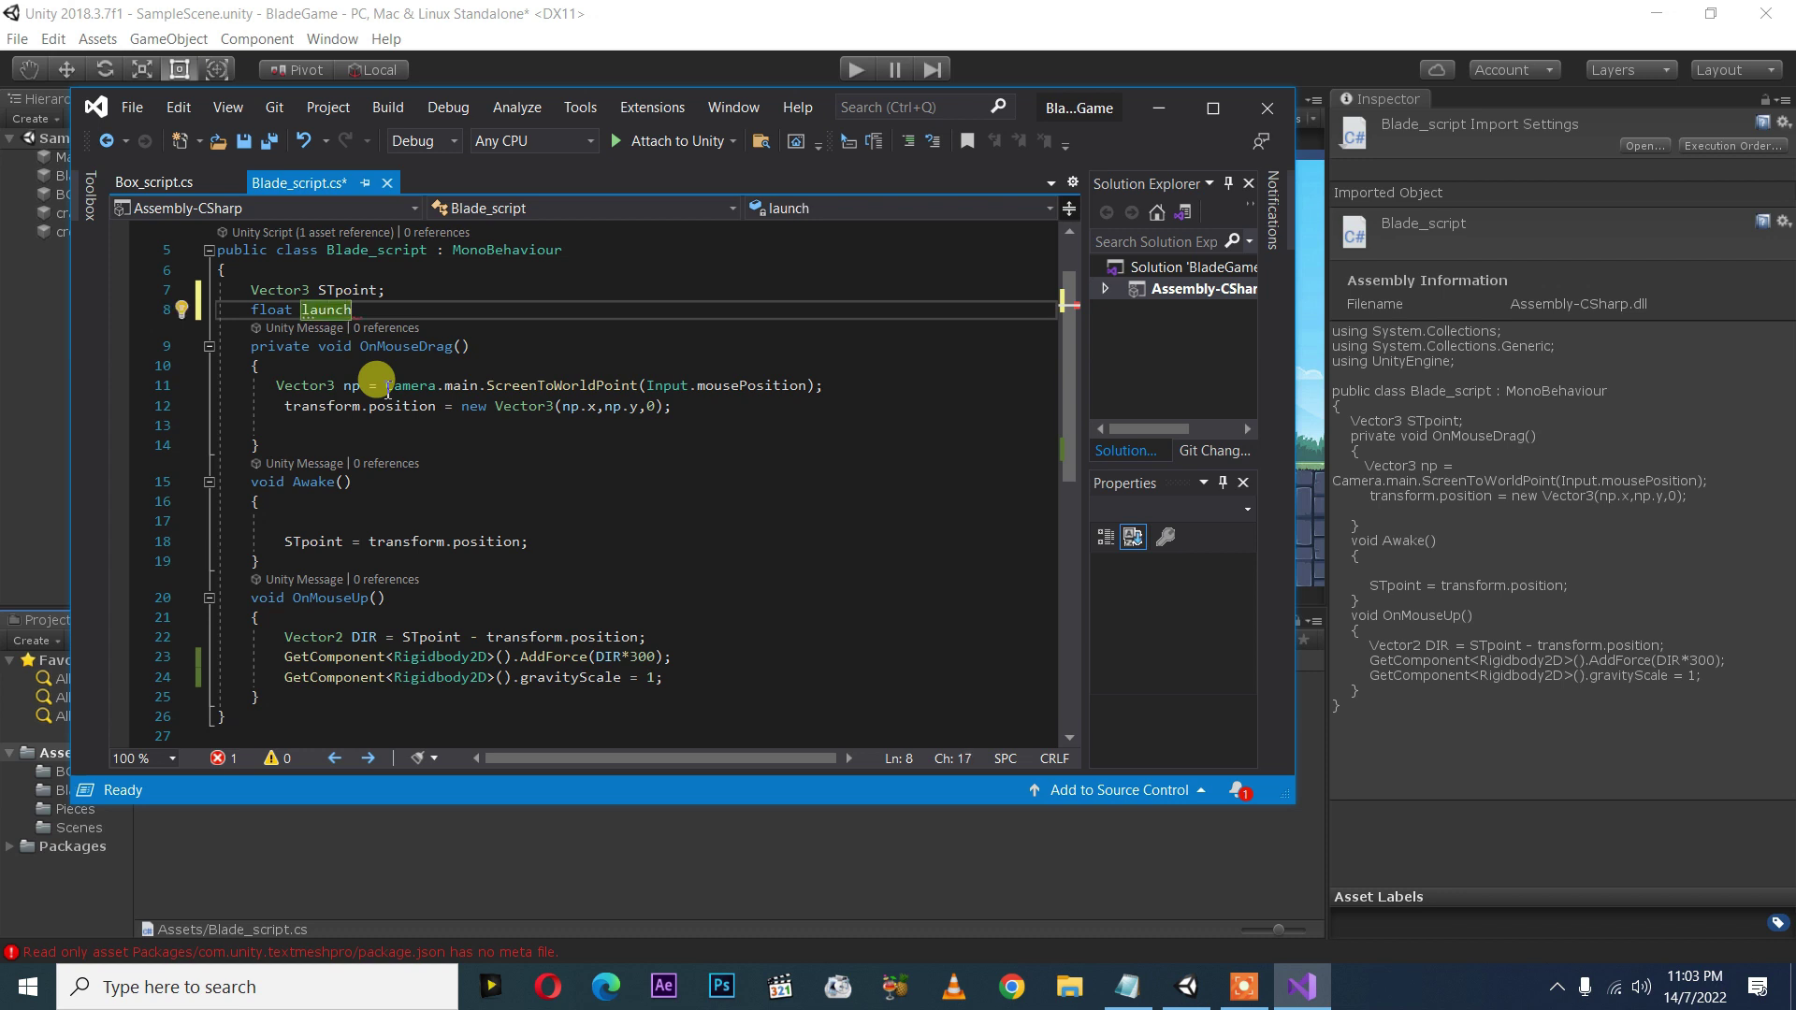
- Complete 'float launchPoint = 300;' and replace 300 in AddForce(DIR*300) with launchPoint
{"action": "type", "text": "P"}
{"action": "type", "text": "oint = 6"}
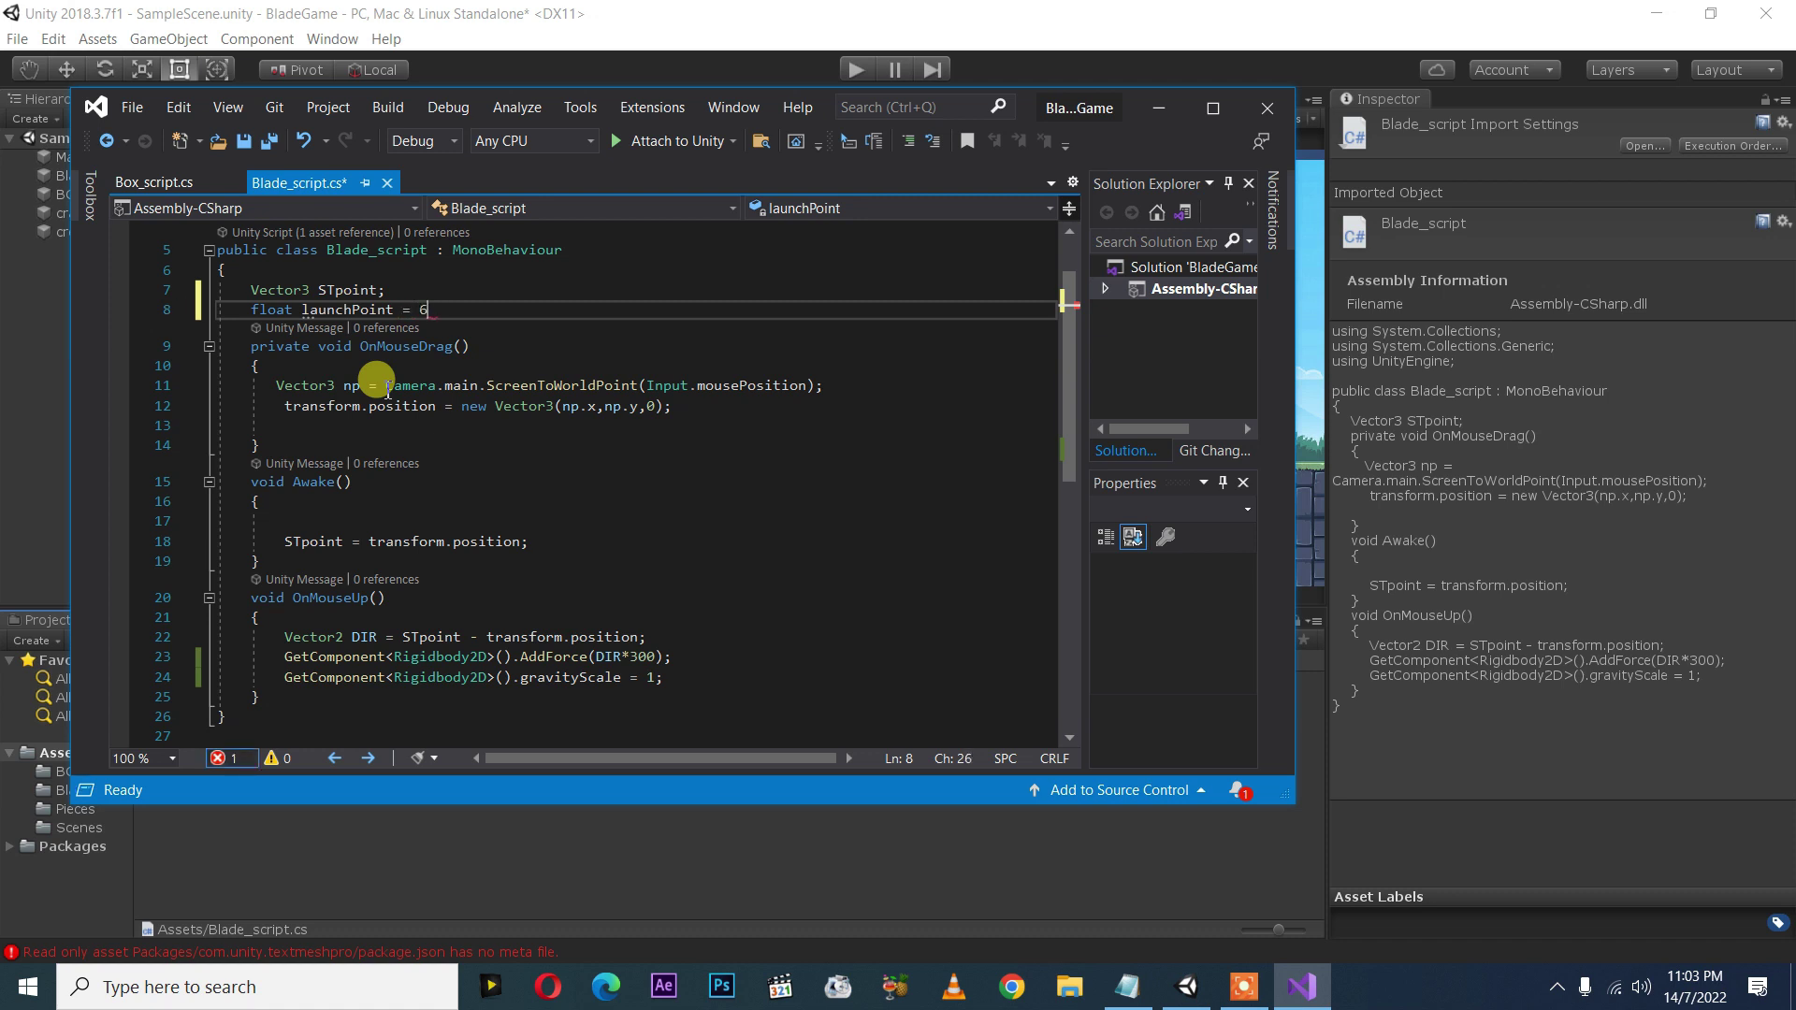
{"action": "type", "text": "0"}
{"action": "type", "text": "300"}
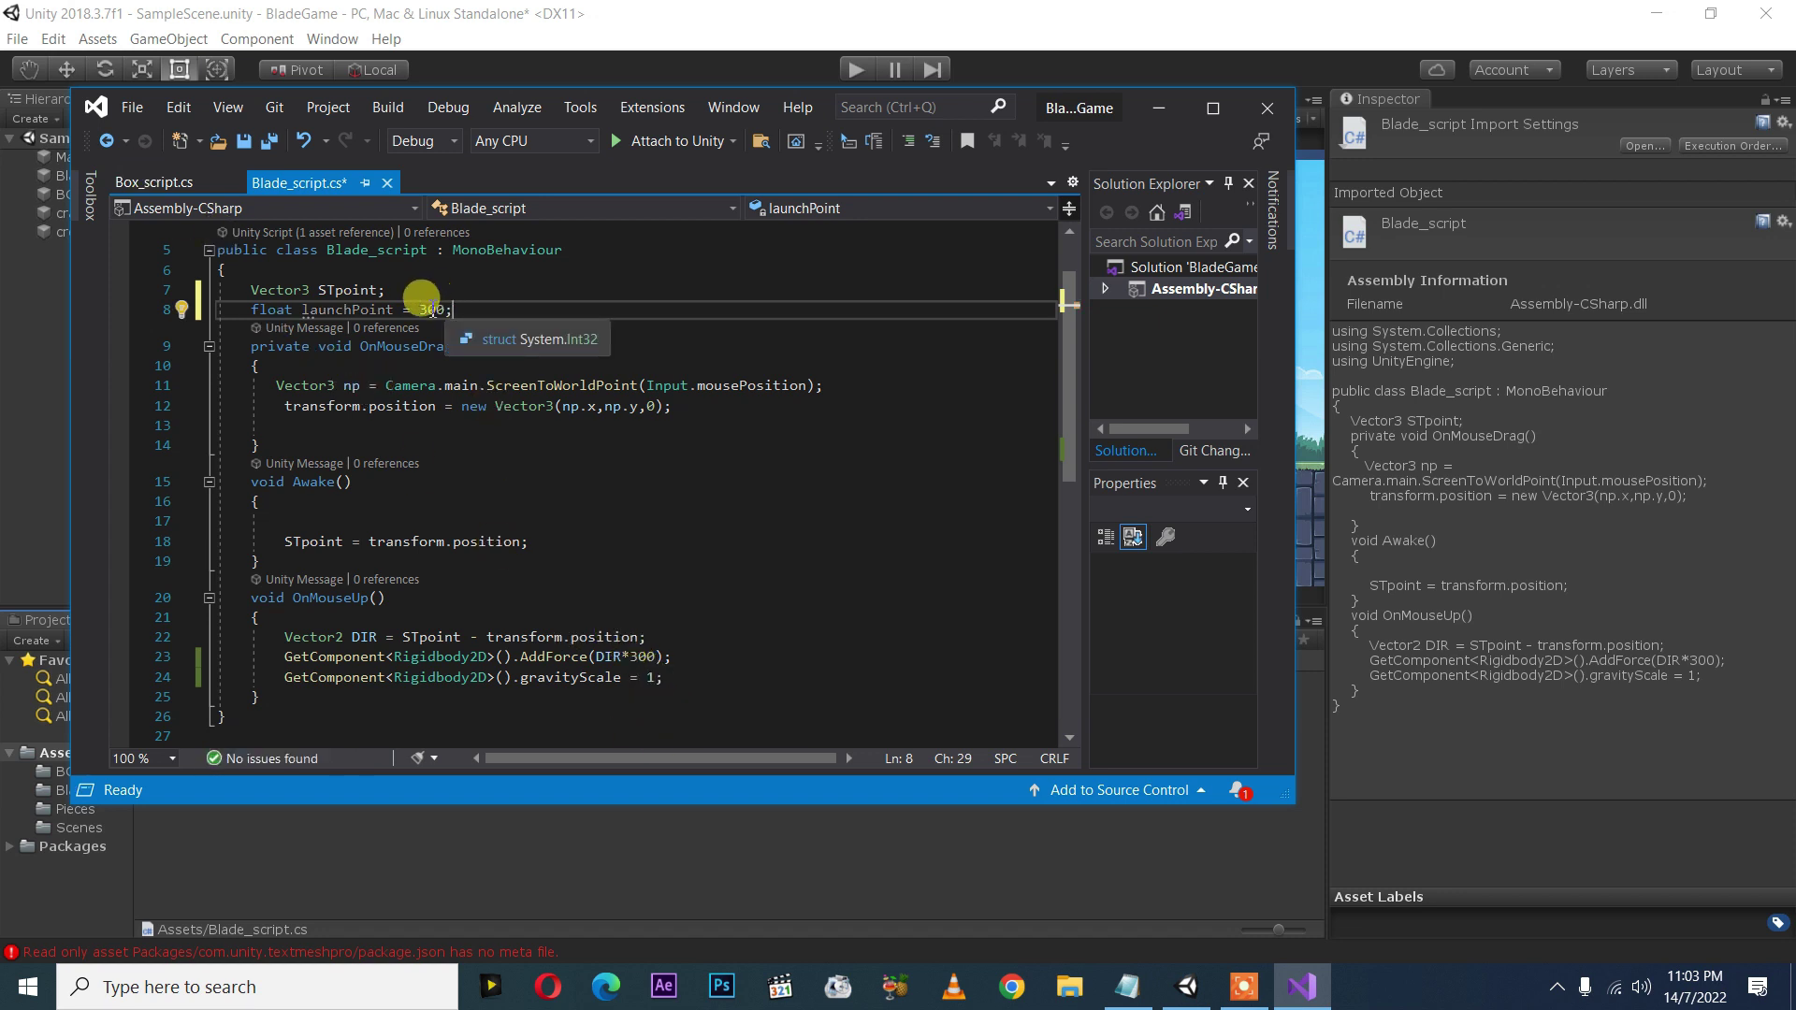
{"action": "left_click_drag", "start_coordinate": [303, 310], "coordinate": [389, 312]}
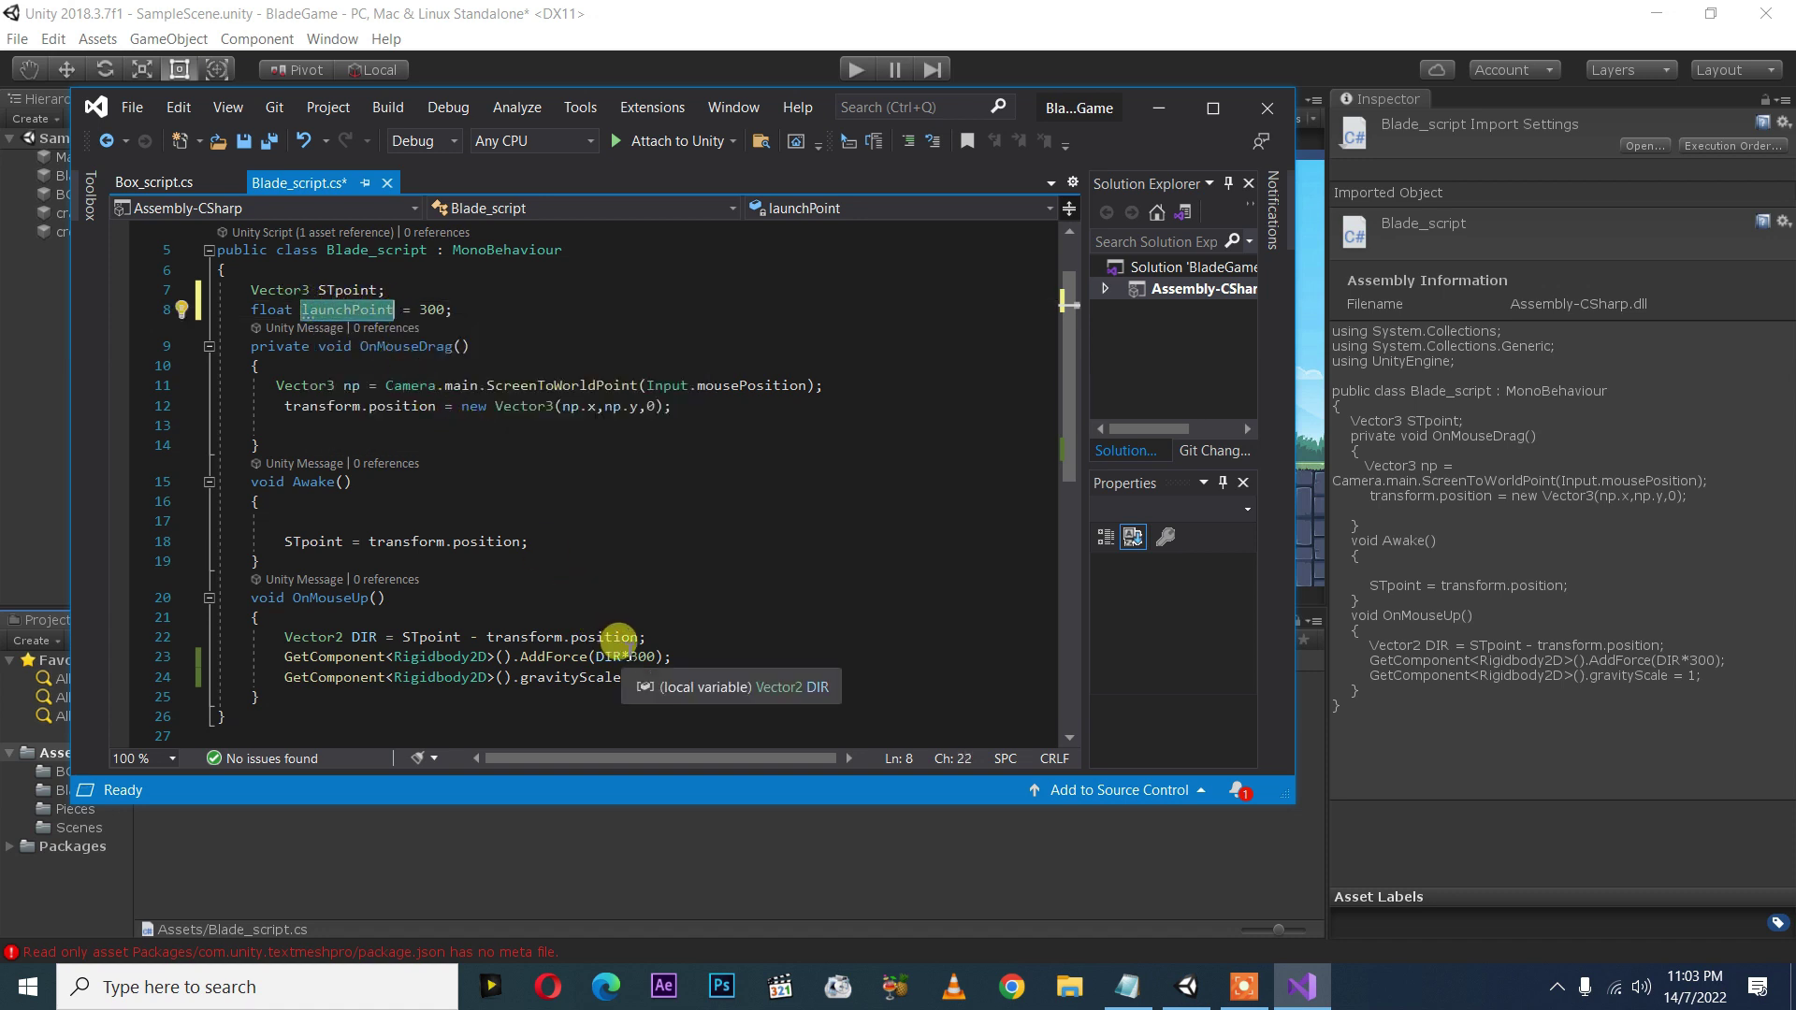
{"action": "double_click", "coordinate": [640, 658]}
{"action": "type", "text": "launchPoint"}
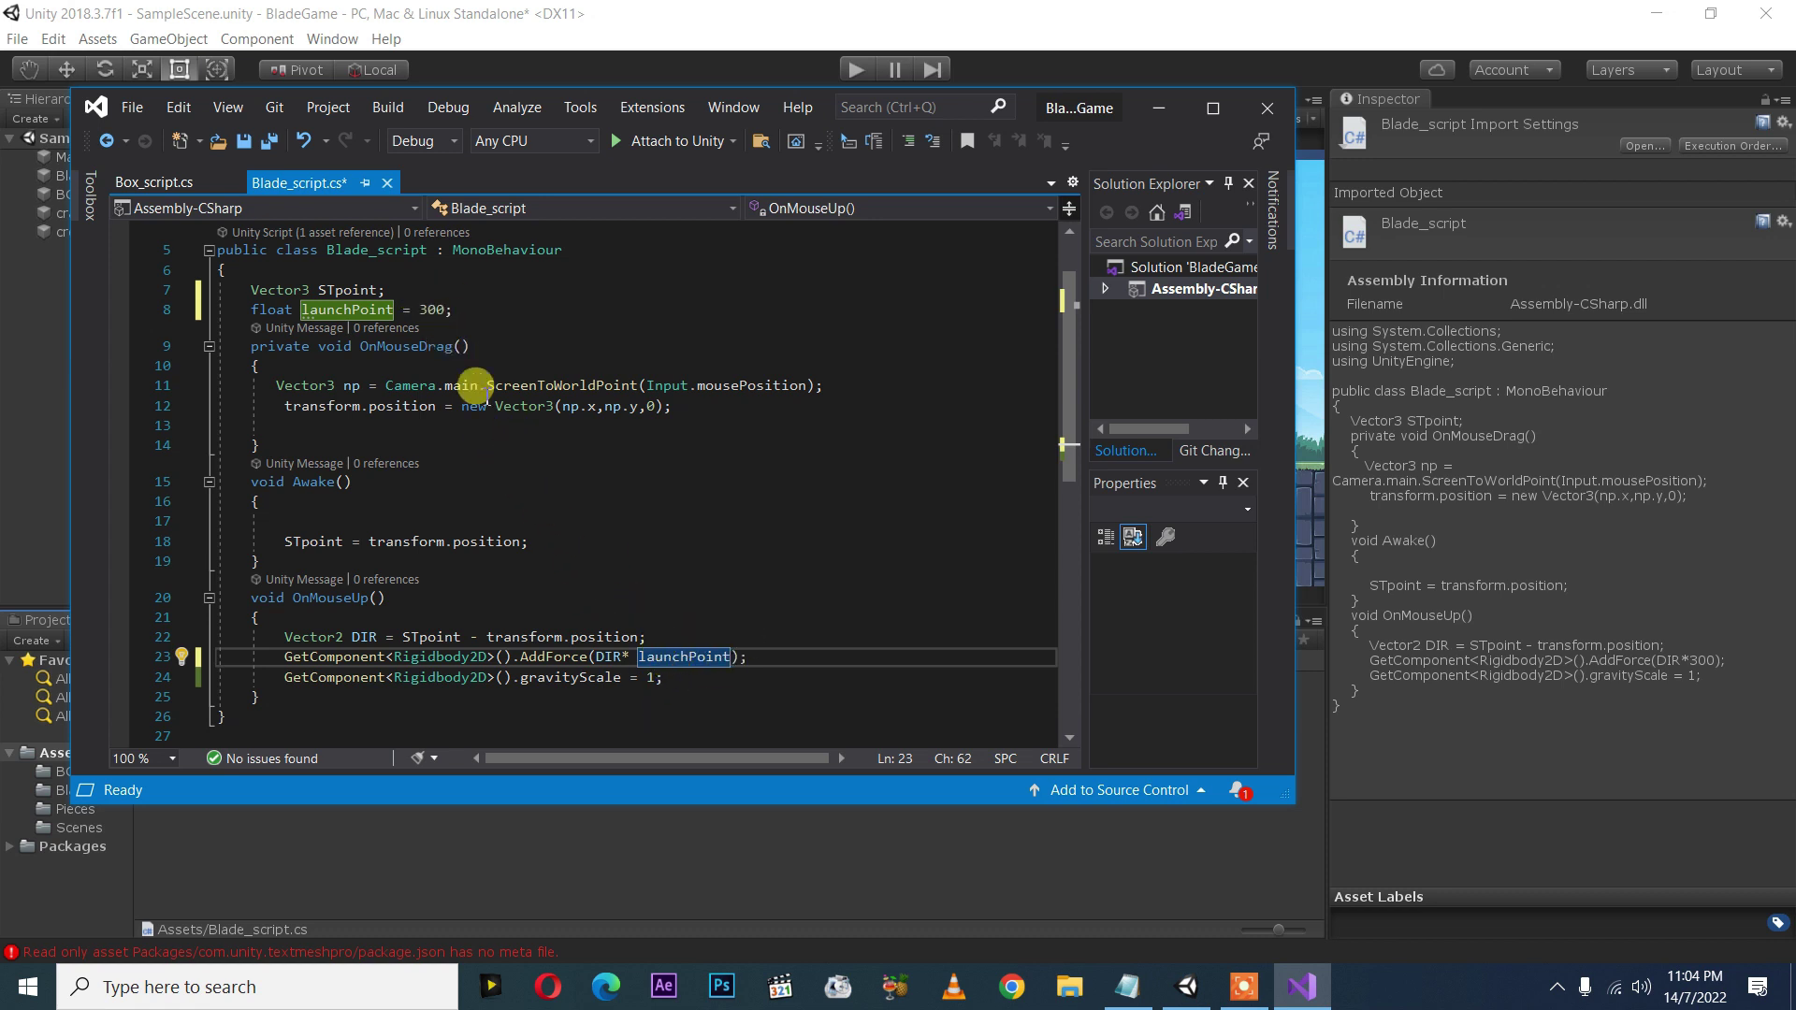
{"action": "left_click_drag", "start_coordinate": [249, 310], "coordinate": [459, 310]}
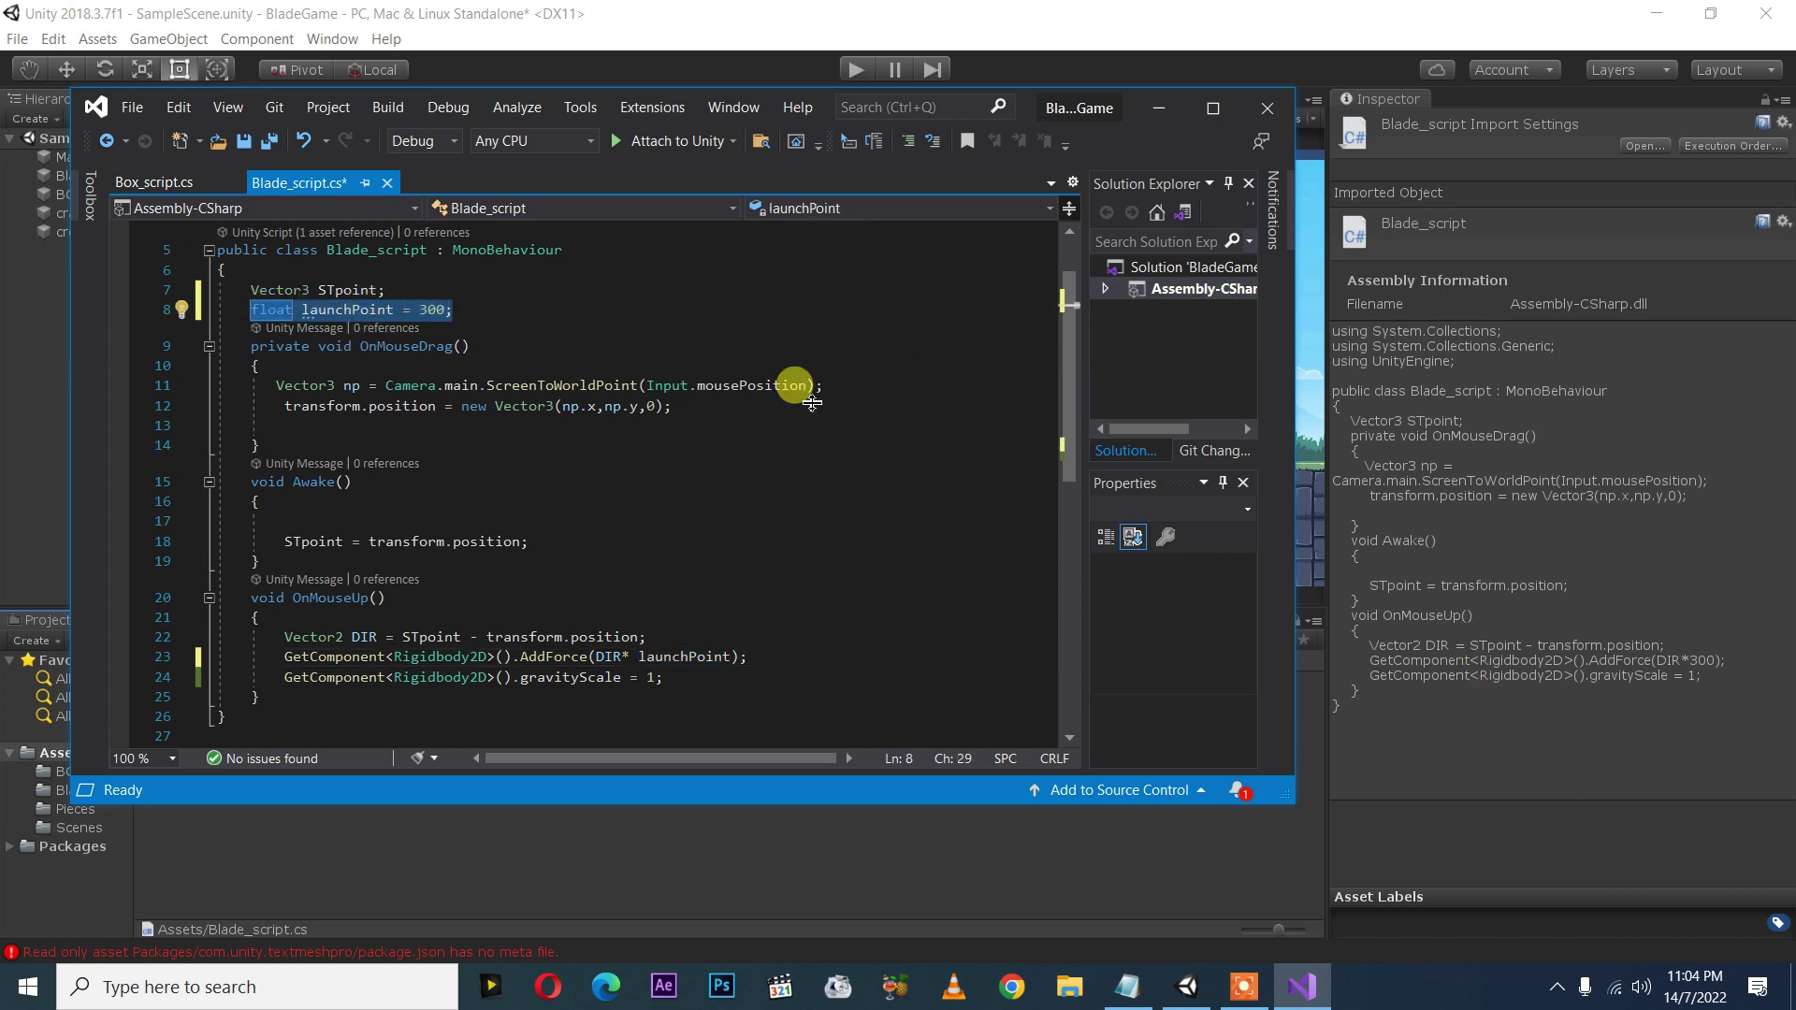
- Save all files in Visual Studio and go back to Unity
{"action": "left_click", "coordinate": [132, 107]}
{"action": "left_click", "coordinate": [224, 393]}
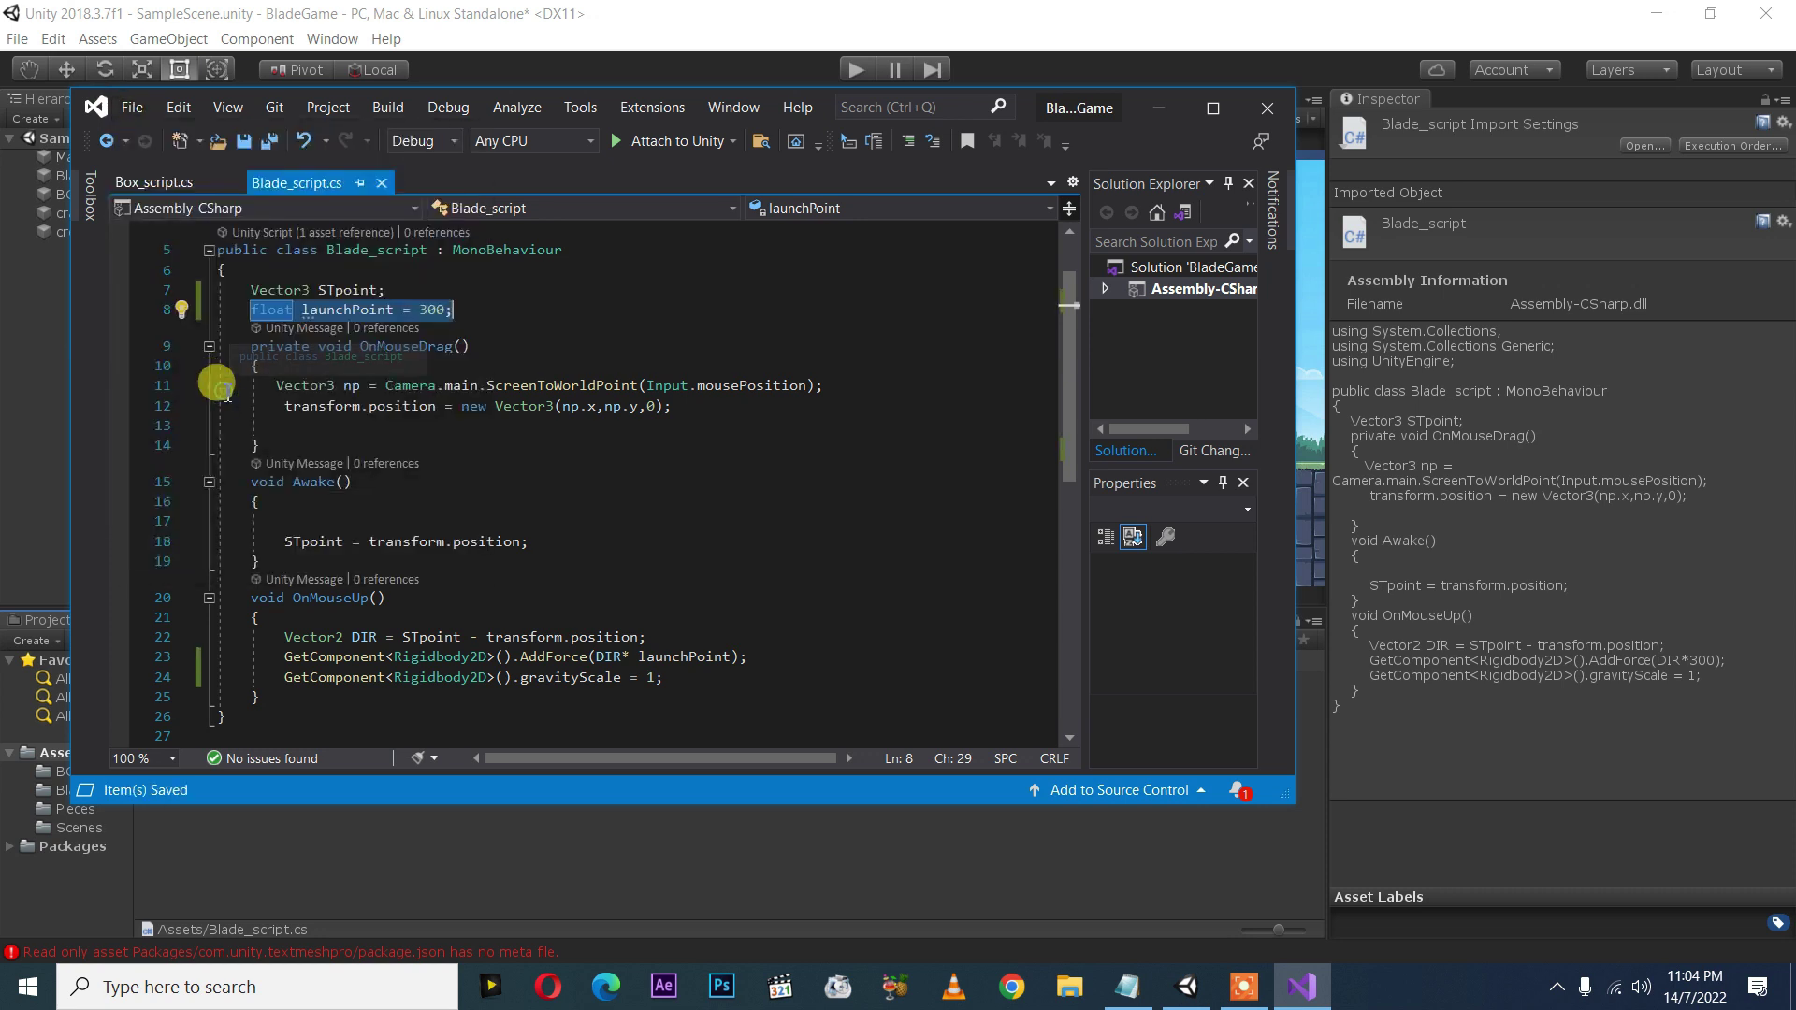
{"action": "left_click", "coordinate": [1158, 106]}
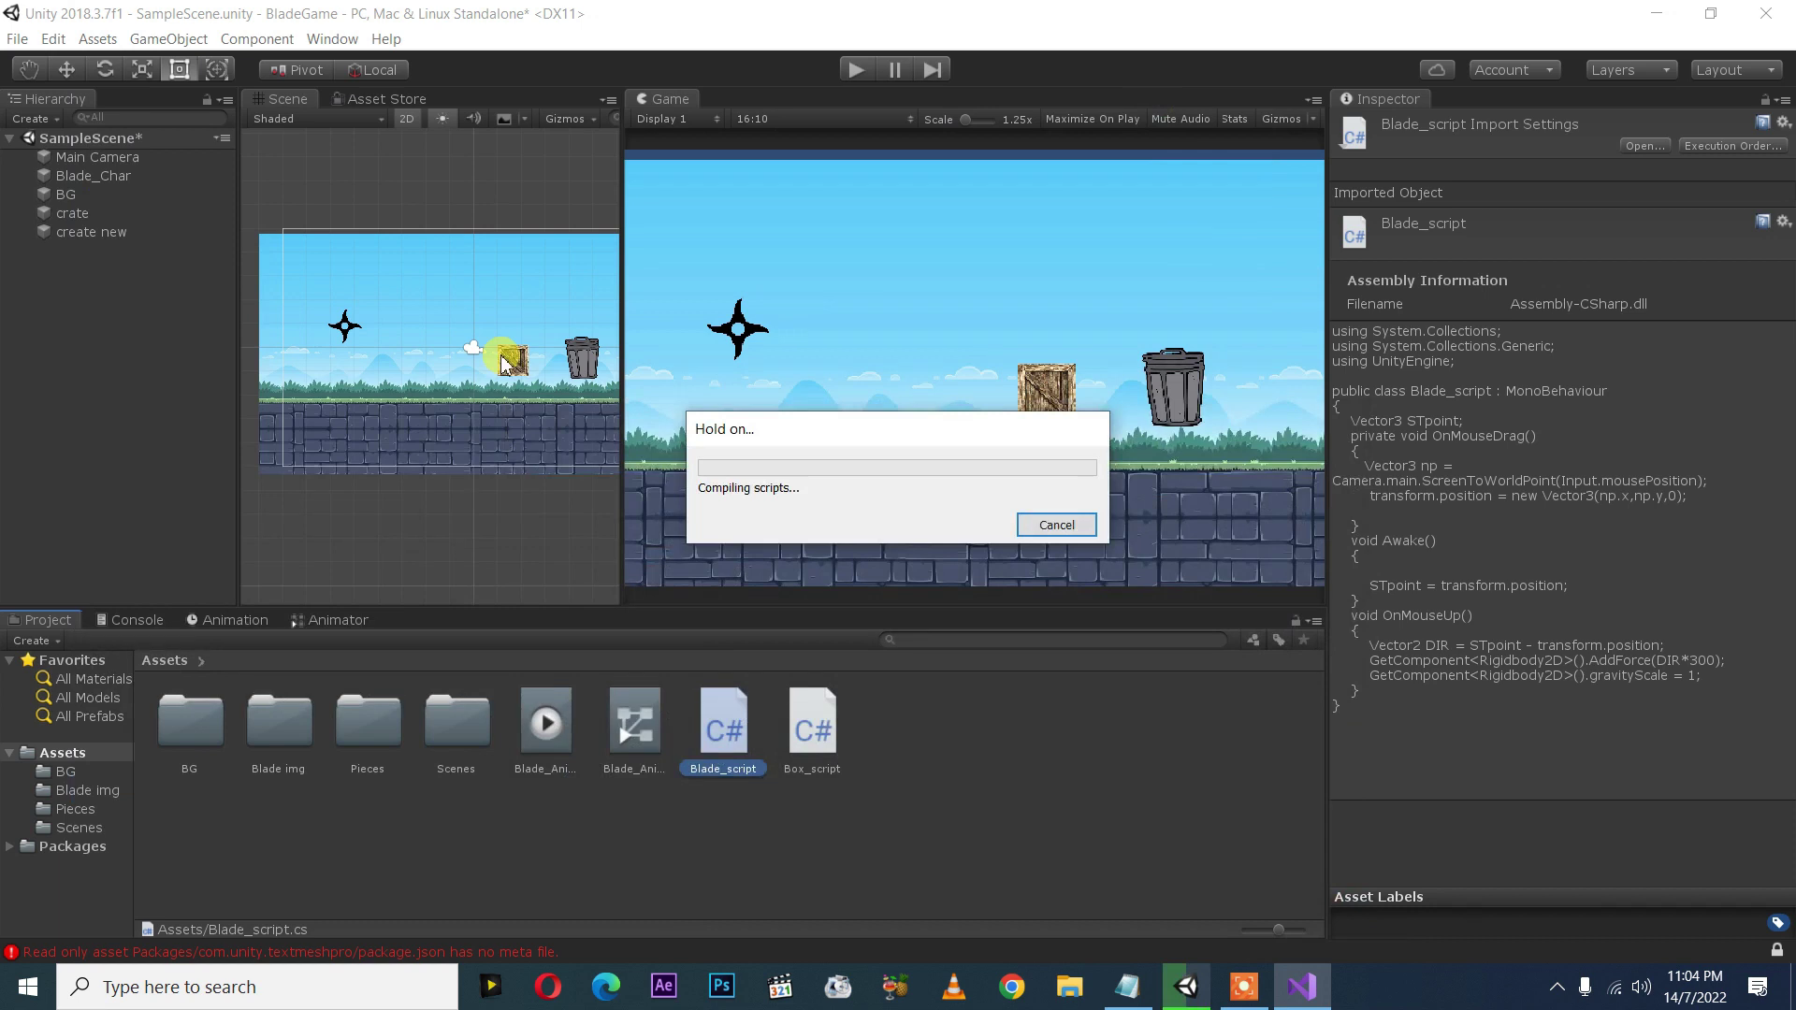
- Reselect Blade_Char, scroll its Inspector to Blade_script, and reopen the script in Visual Studio
{"action": "left_click", "coordinate": [354, 340]}
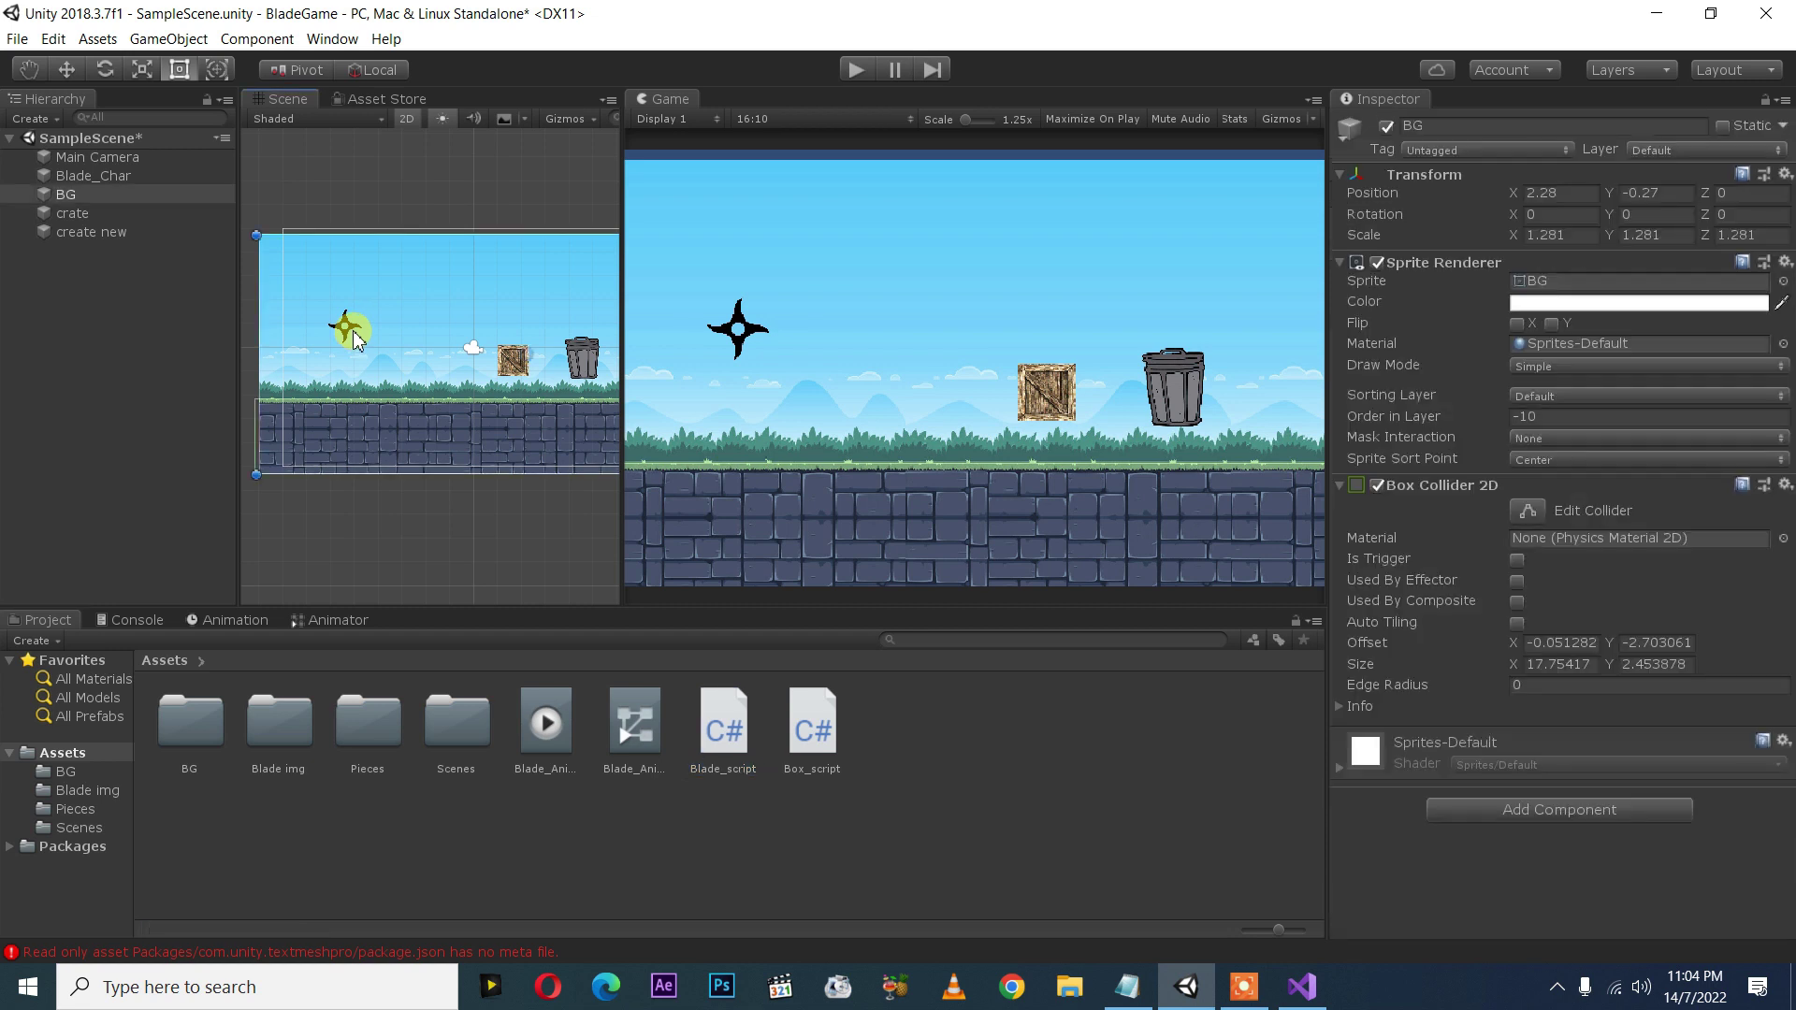
{"action": "left_click", "coordinate": [354, 333]}
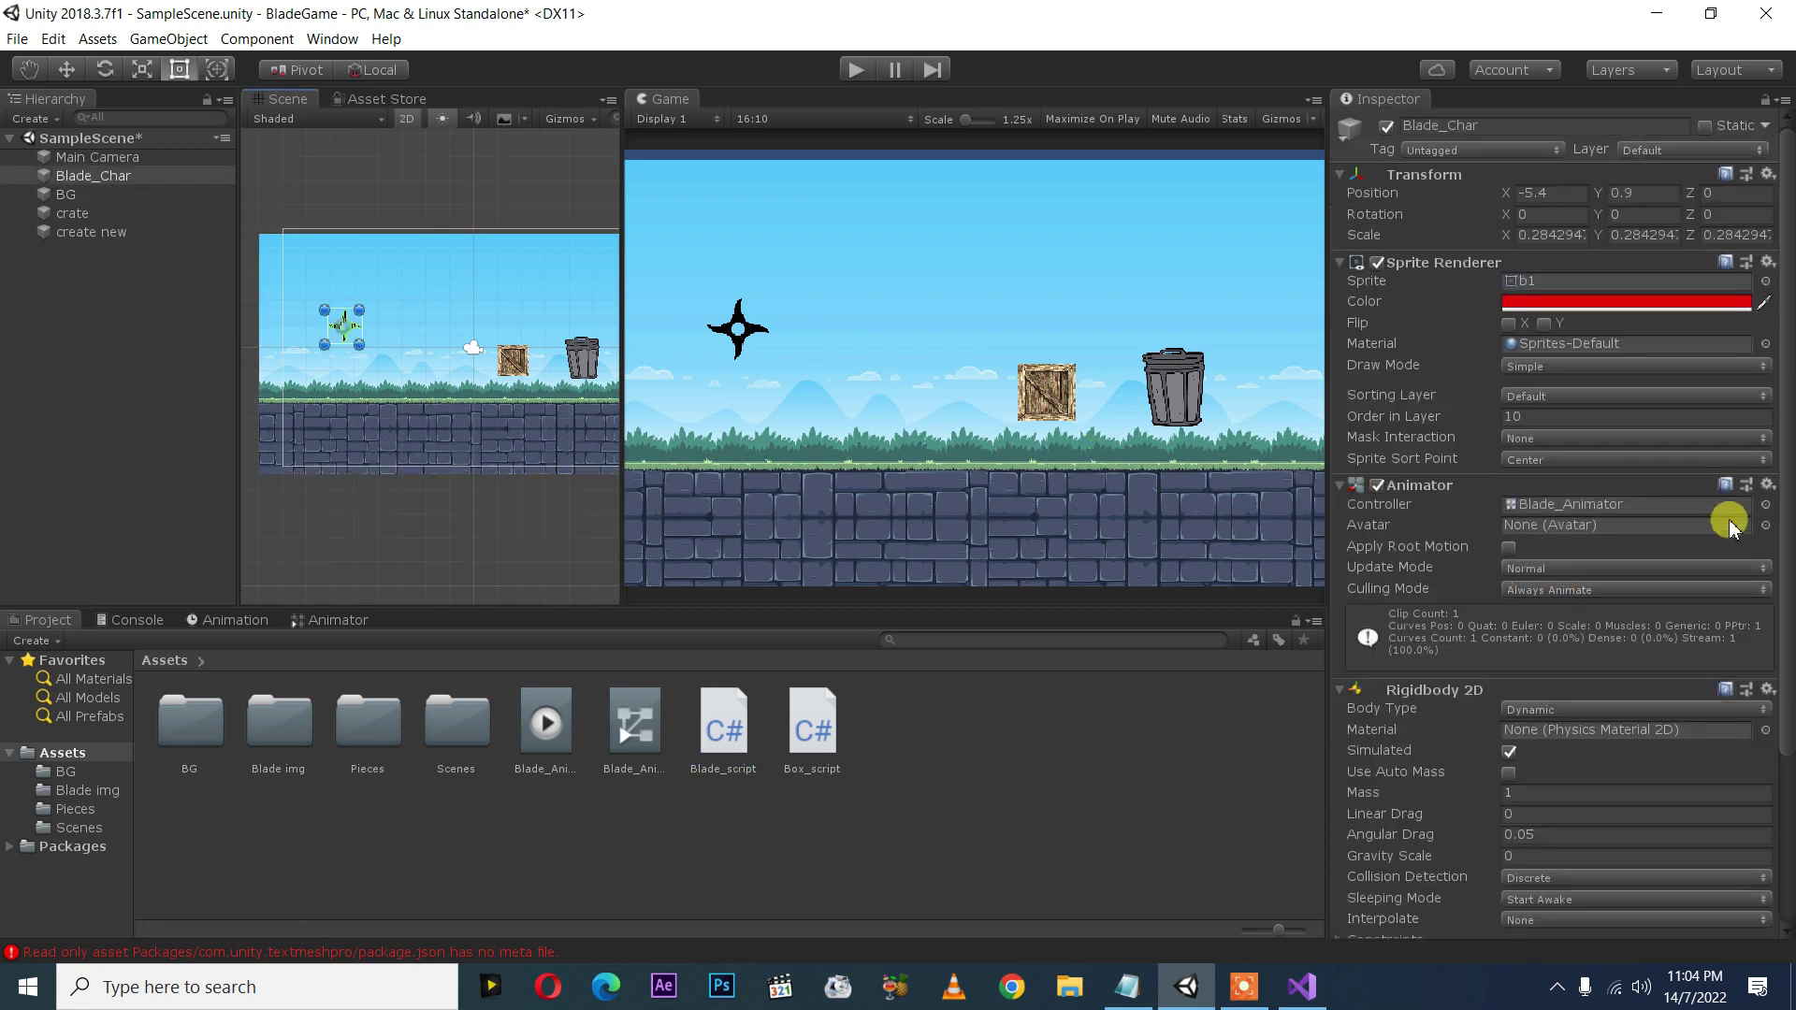
{"action": "left_click_drag", "start_coordinate": [1787, 519], "coordinate": [1780, 761]}
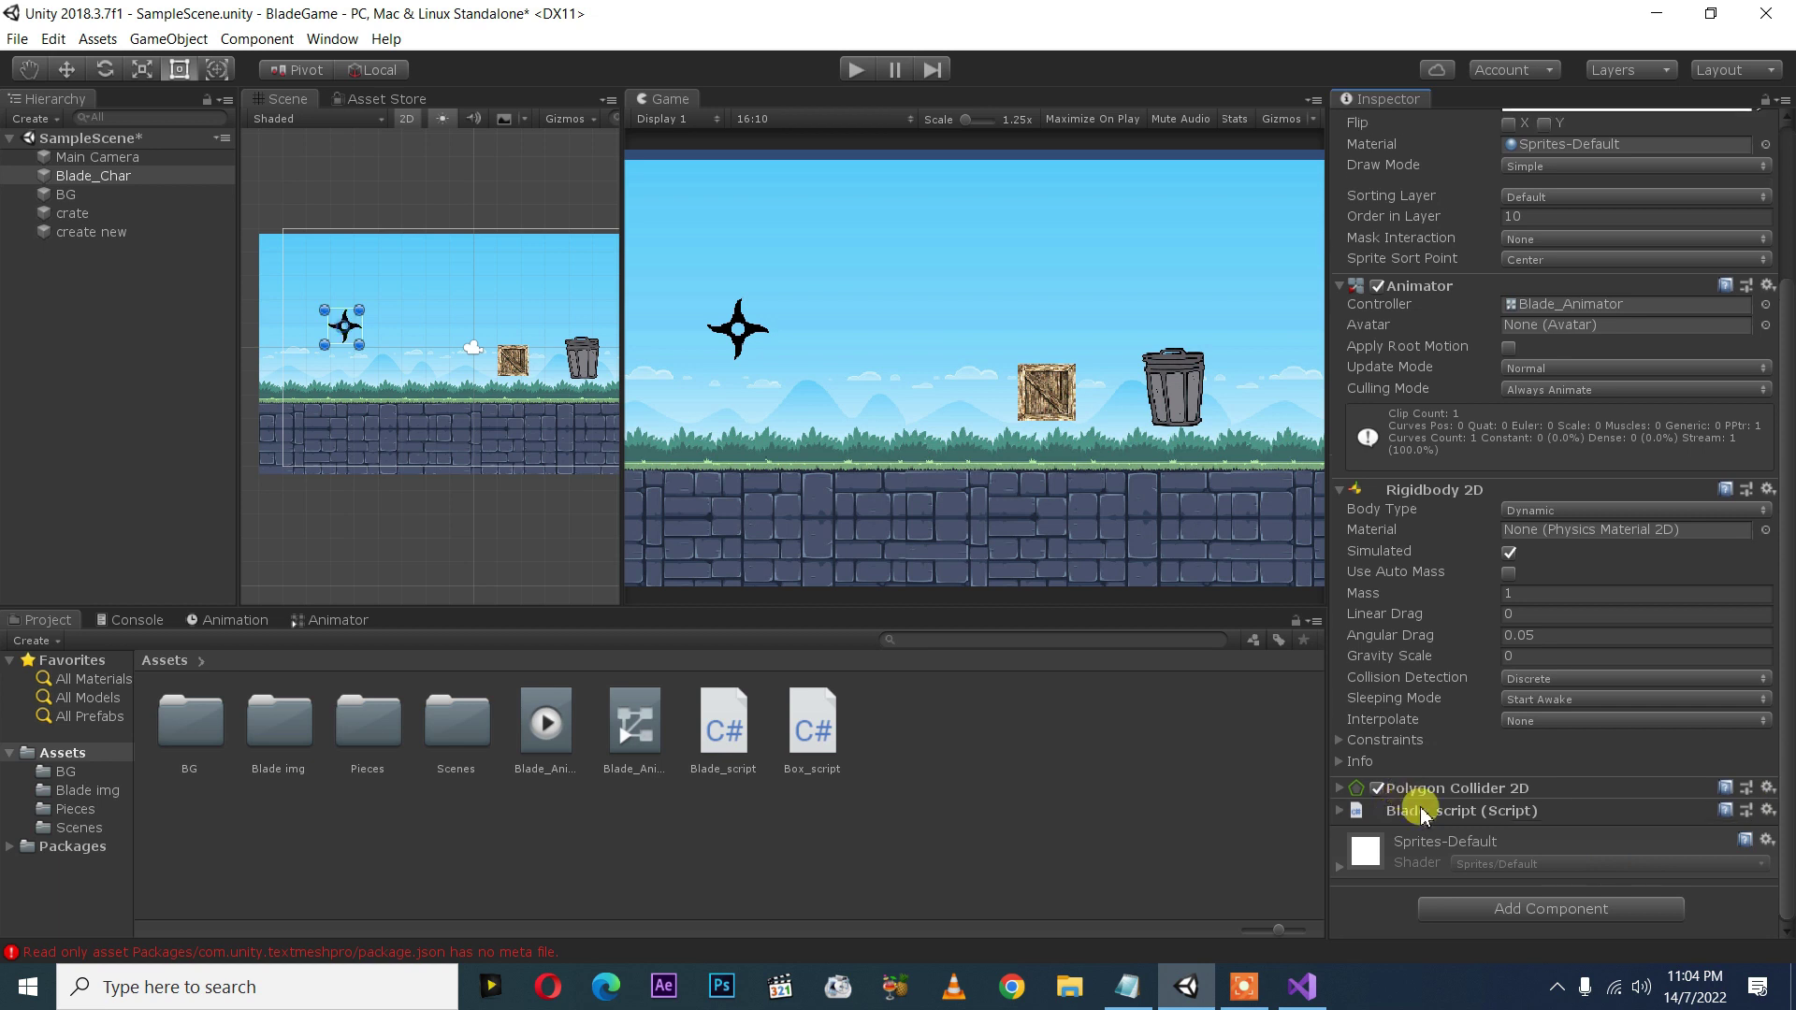
{"action": "scroll", "coordinate": [1403, 814], "scroll_direction": "up", "scroll_amount": 1}
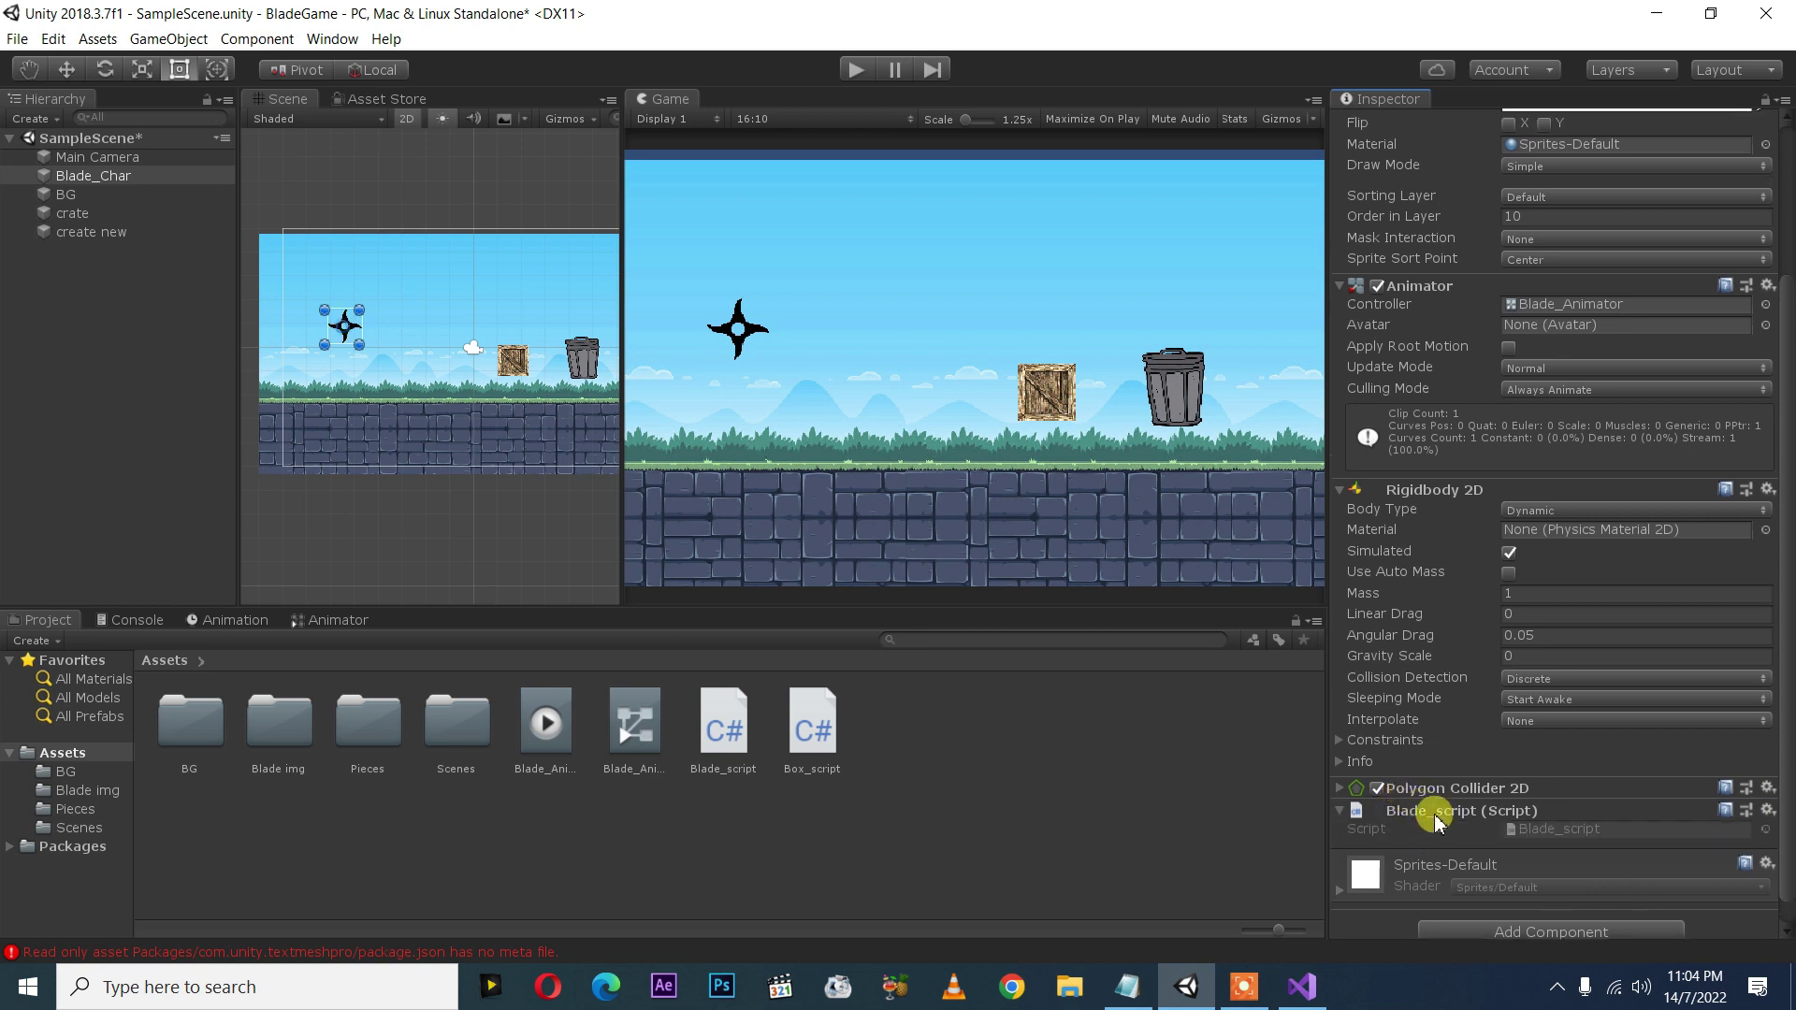
{"action": "double_click", "coordinate": [748, 711]}
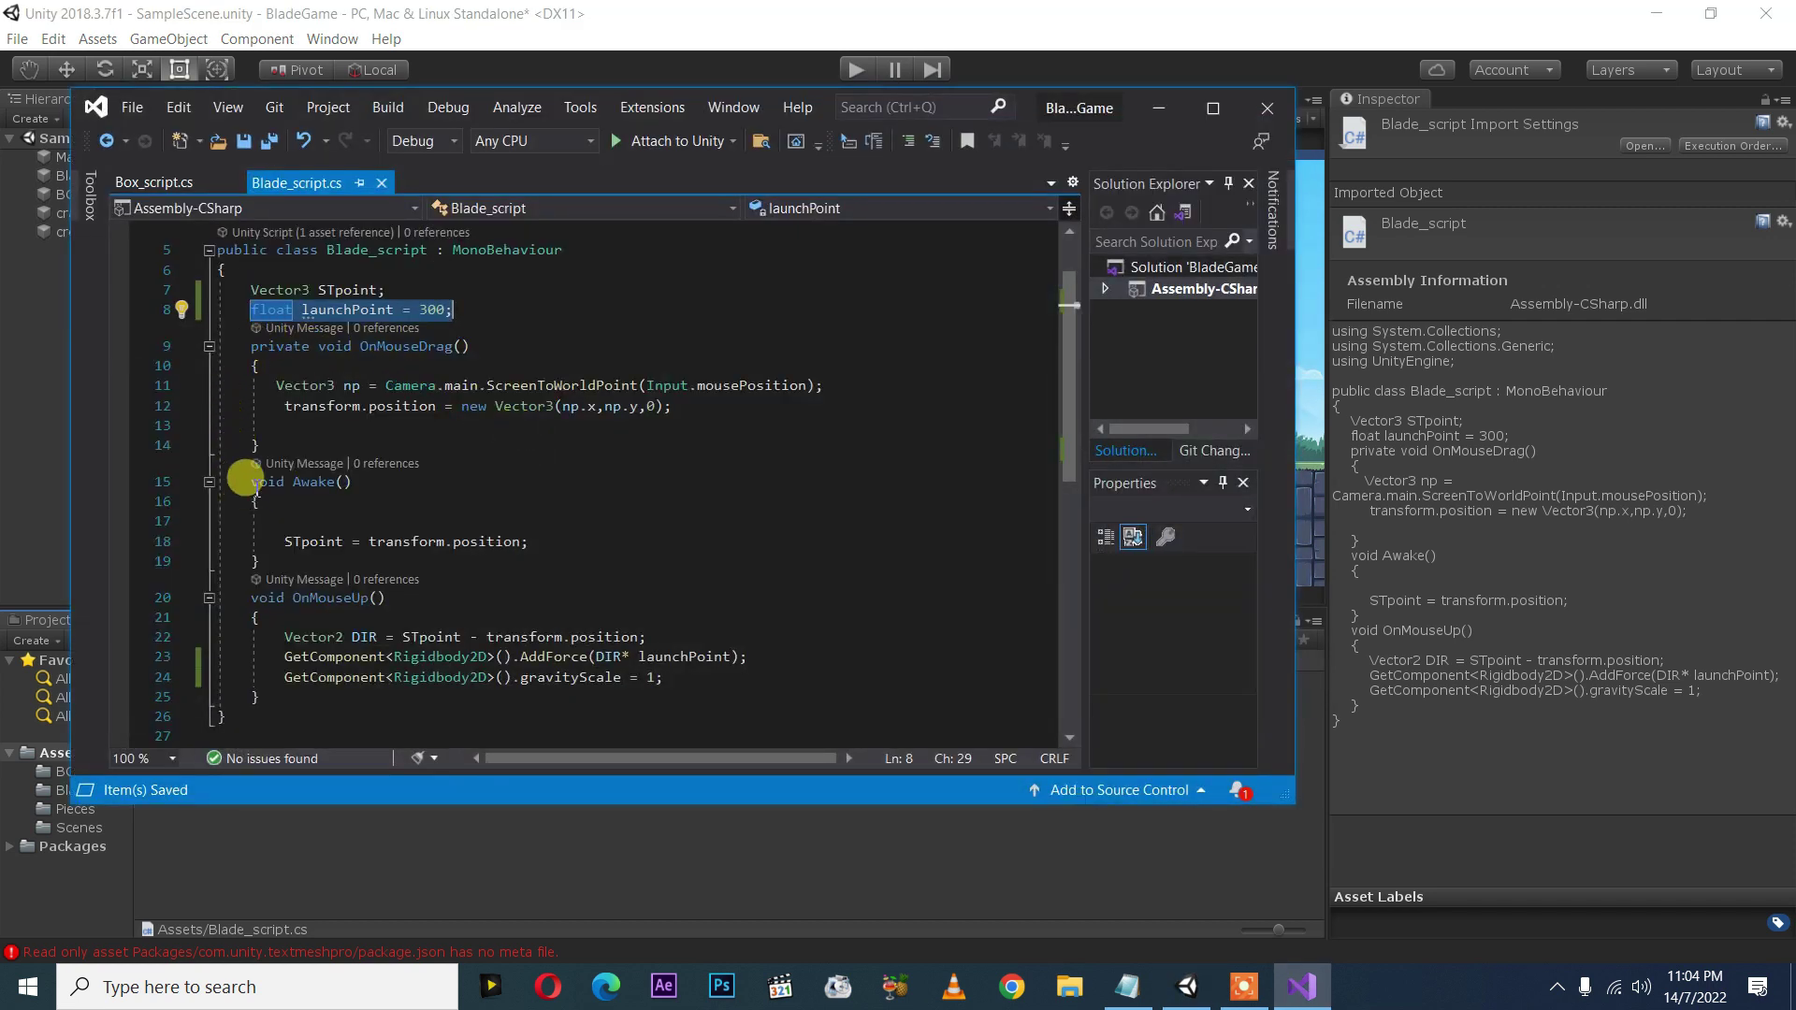
- Prefix the line 8 declaration with 'public' so it reads public float launchPoint = 300
{"action": "left_click", "coordinate": [234, 485]}
{"action": "left_click", "coordinate": [240, 310]}
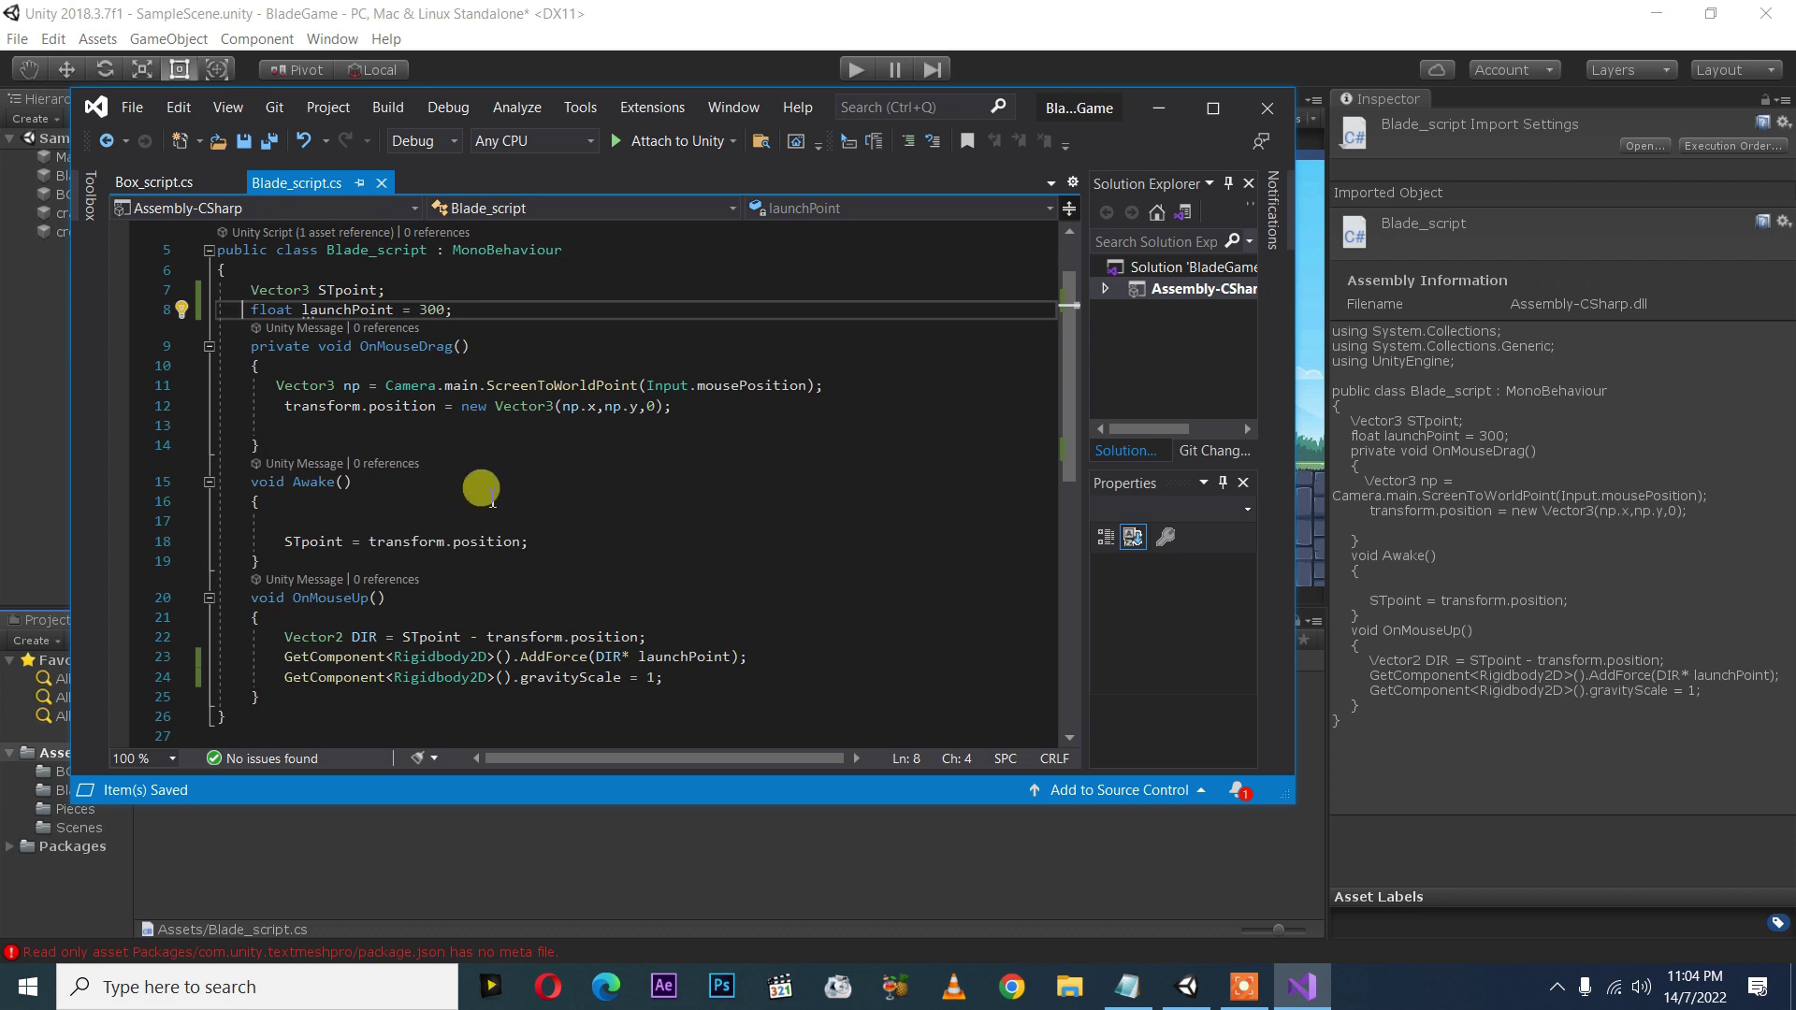
{"action": "type", "text": "pri"}
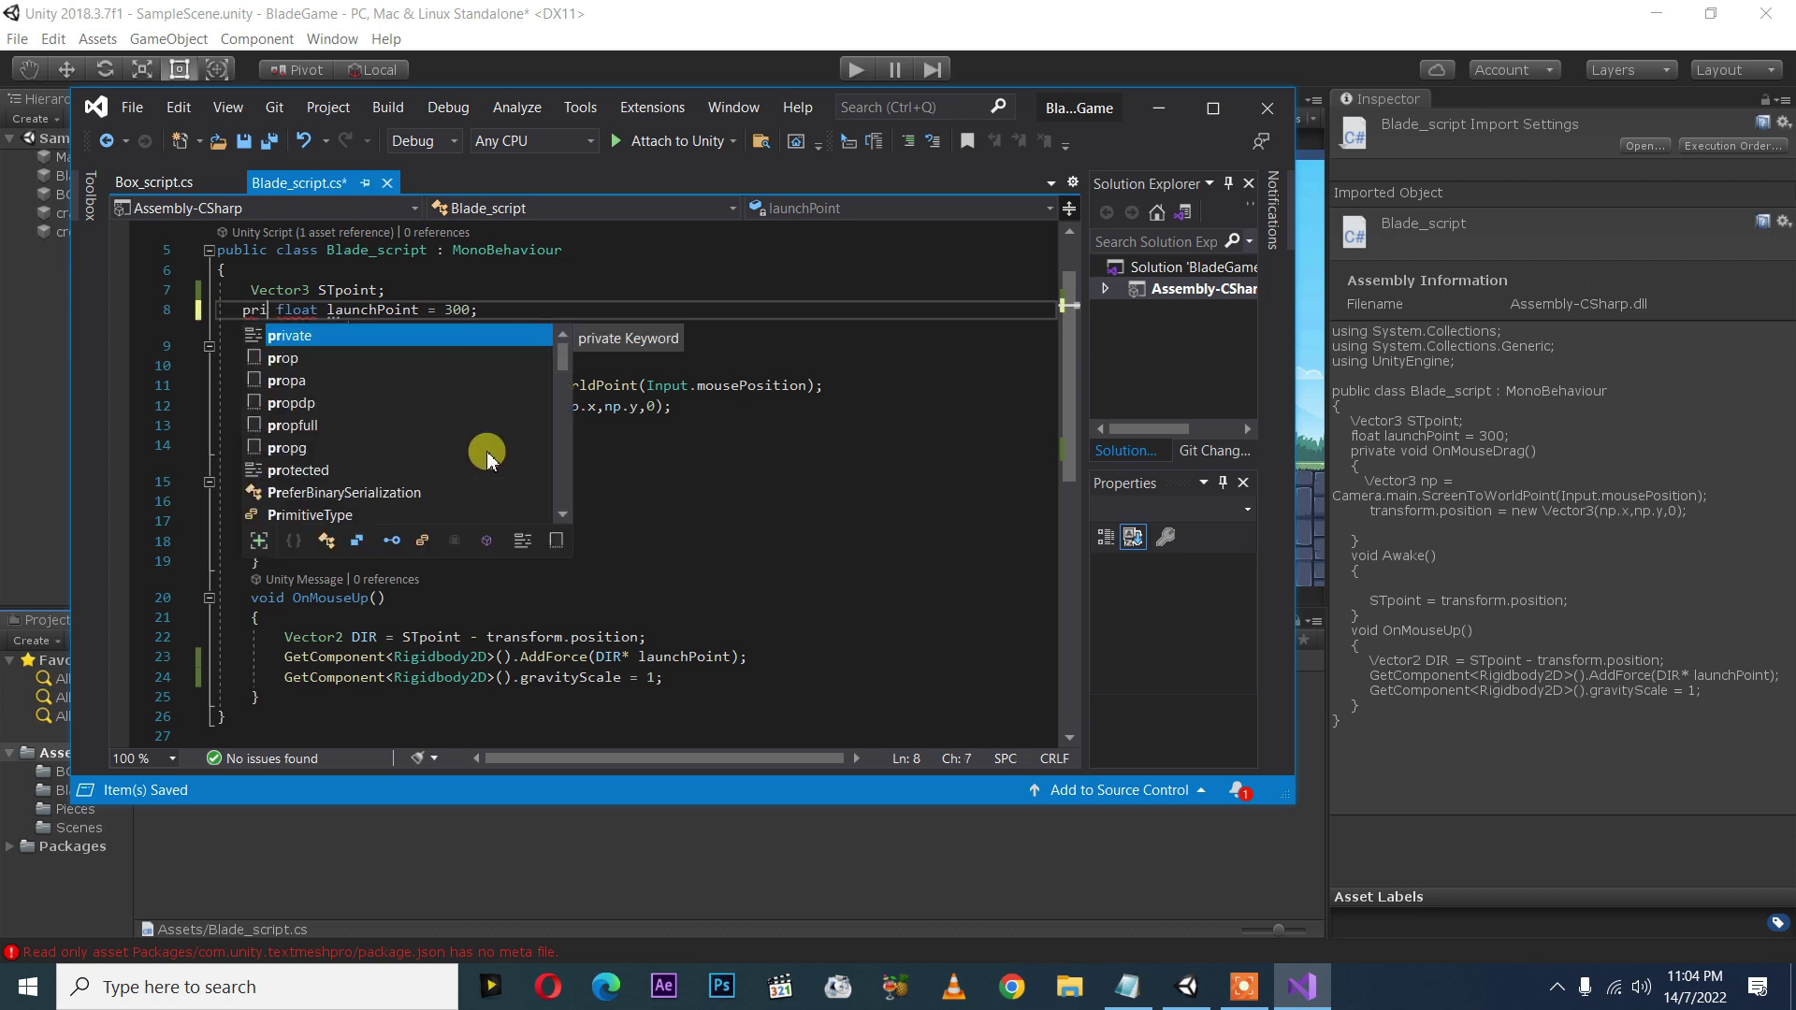
{"action": "double_click", "coordinate": [344, 339]}
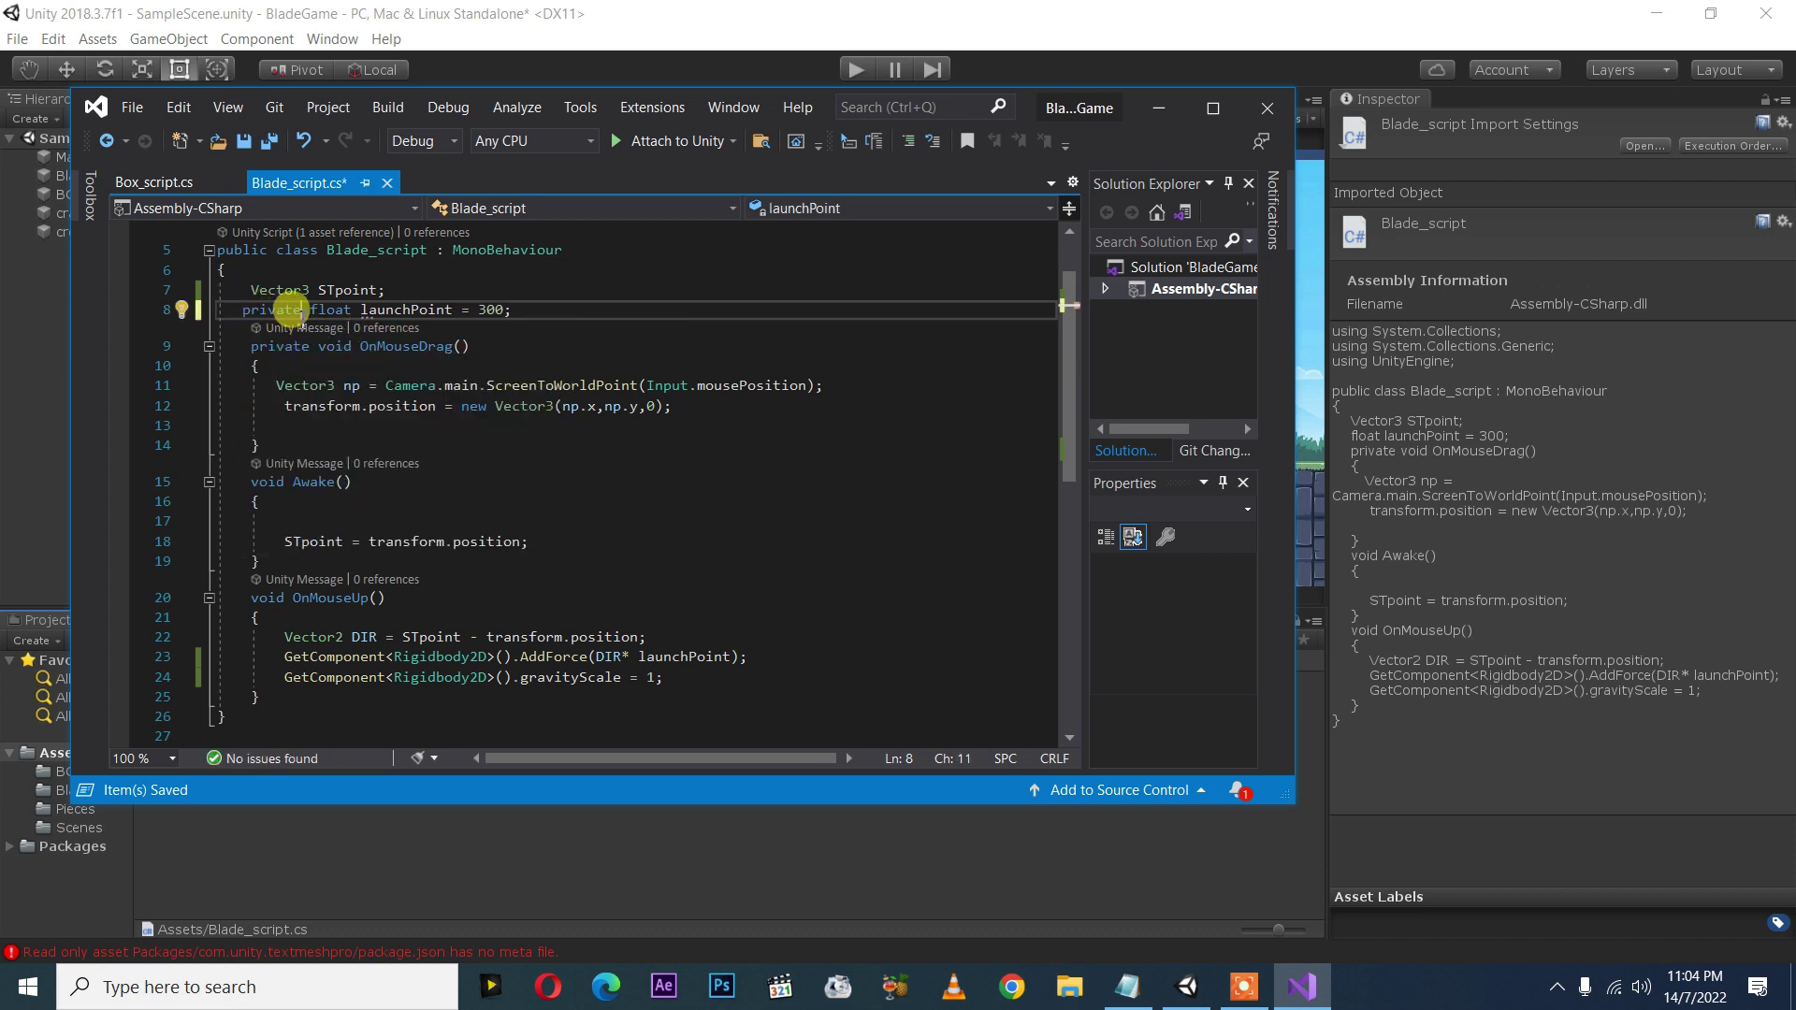
{"action": "left_click_drag", "start_coordinate": [291, 316], "coordinate": [260, 312]}
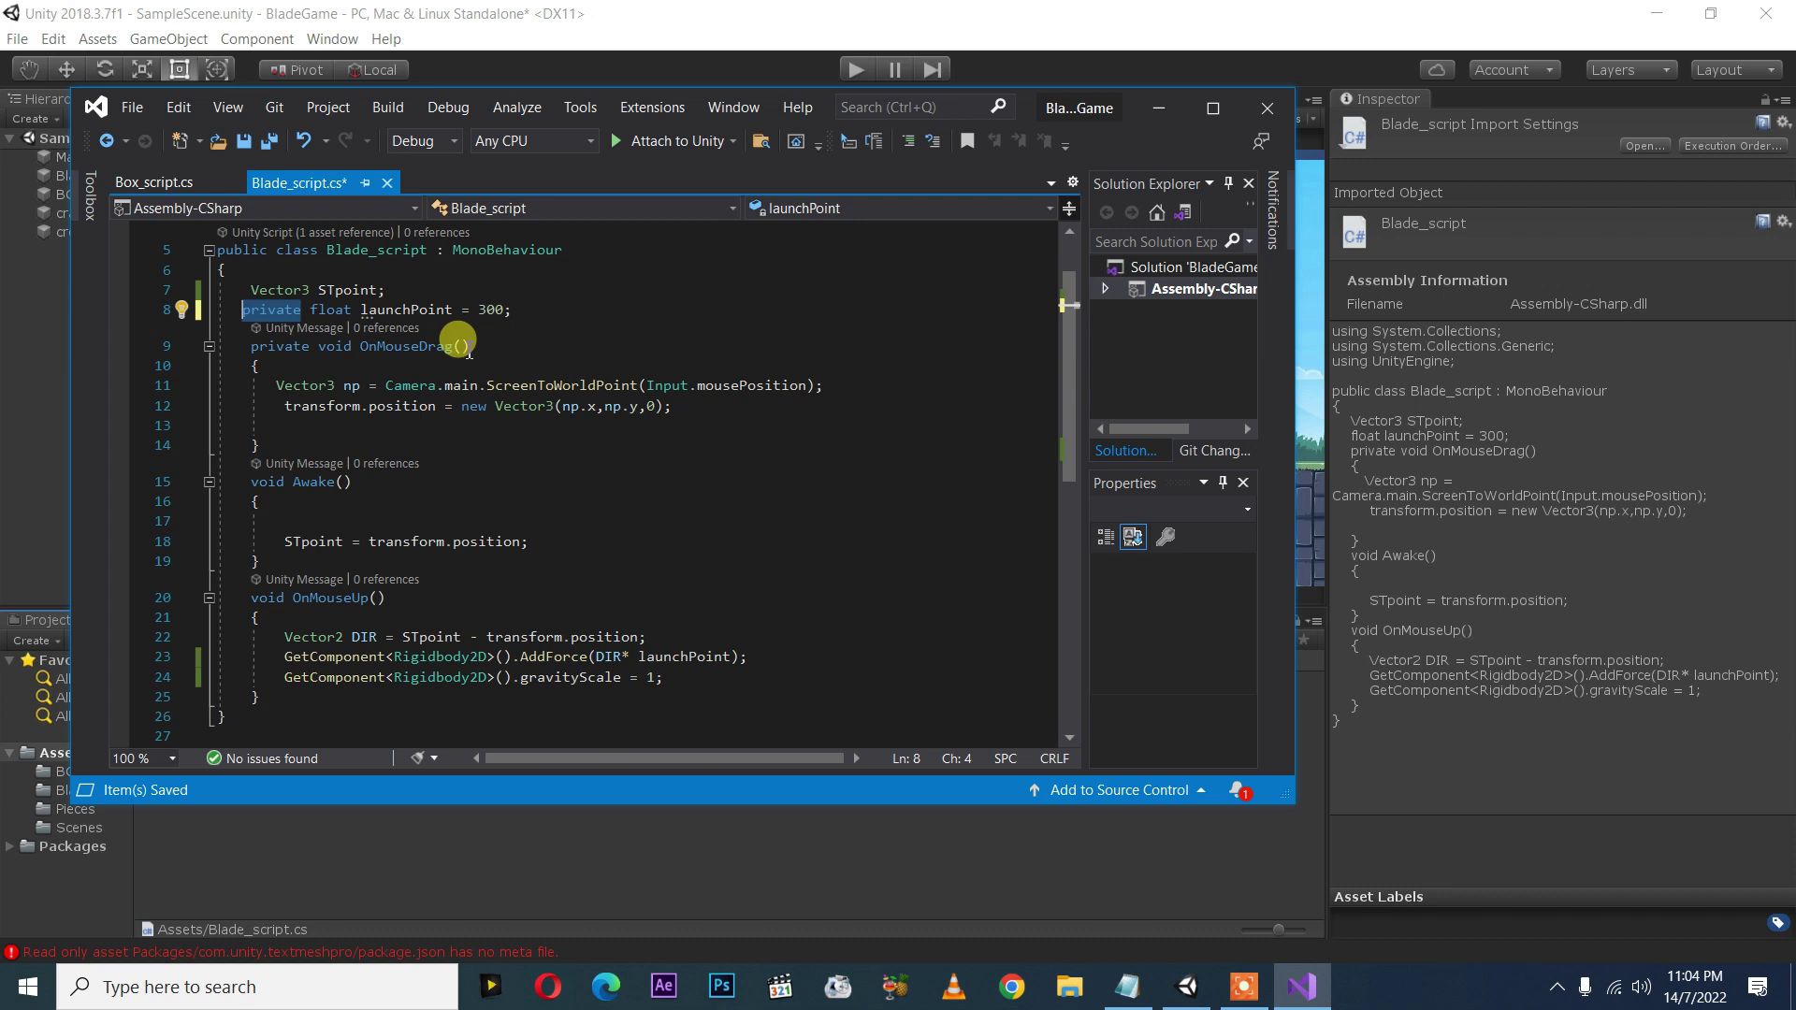
{"action": "type", "text": "pu"}
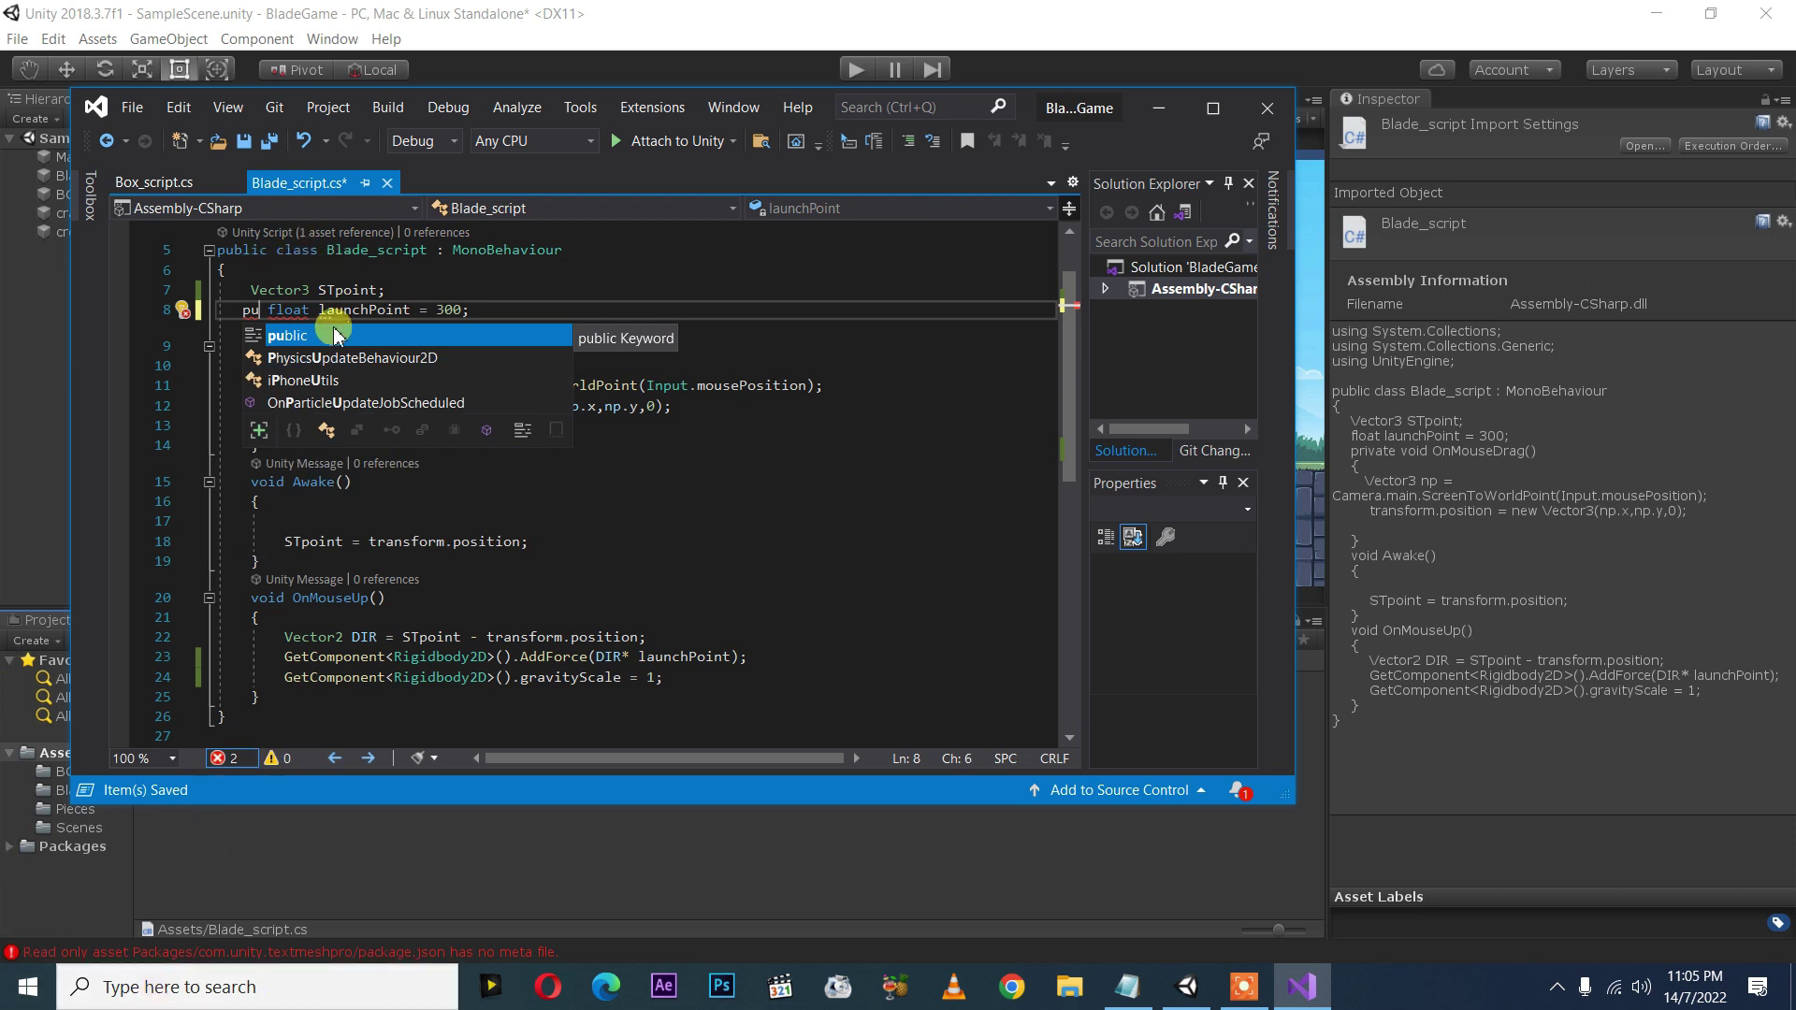
{"action": "double_click", "coordinate": [293, 333]}
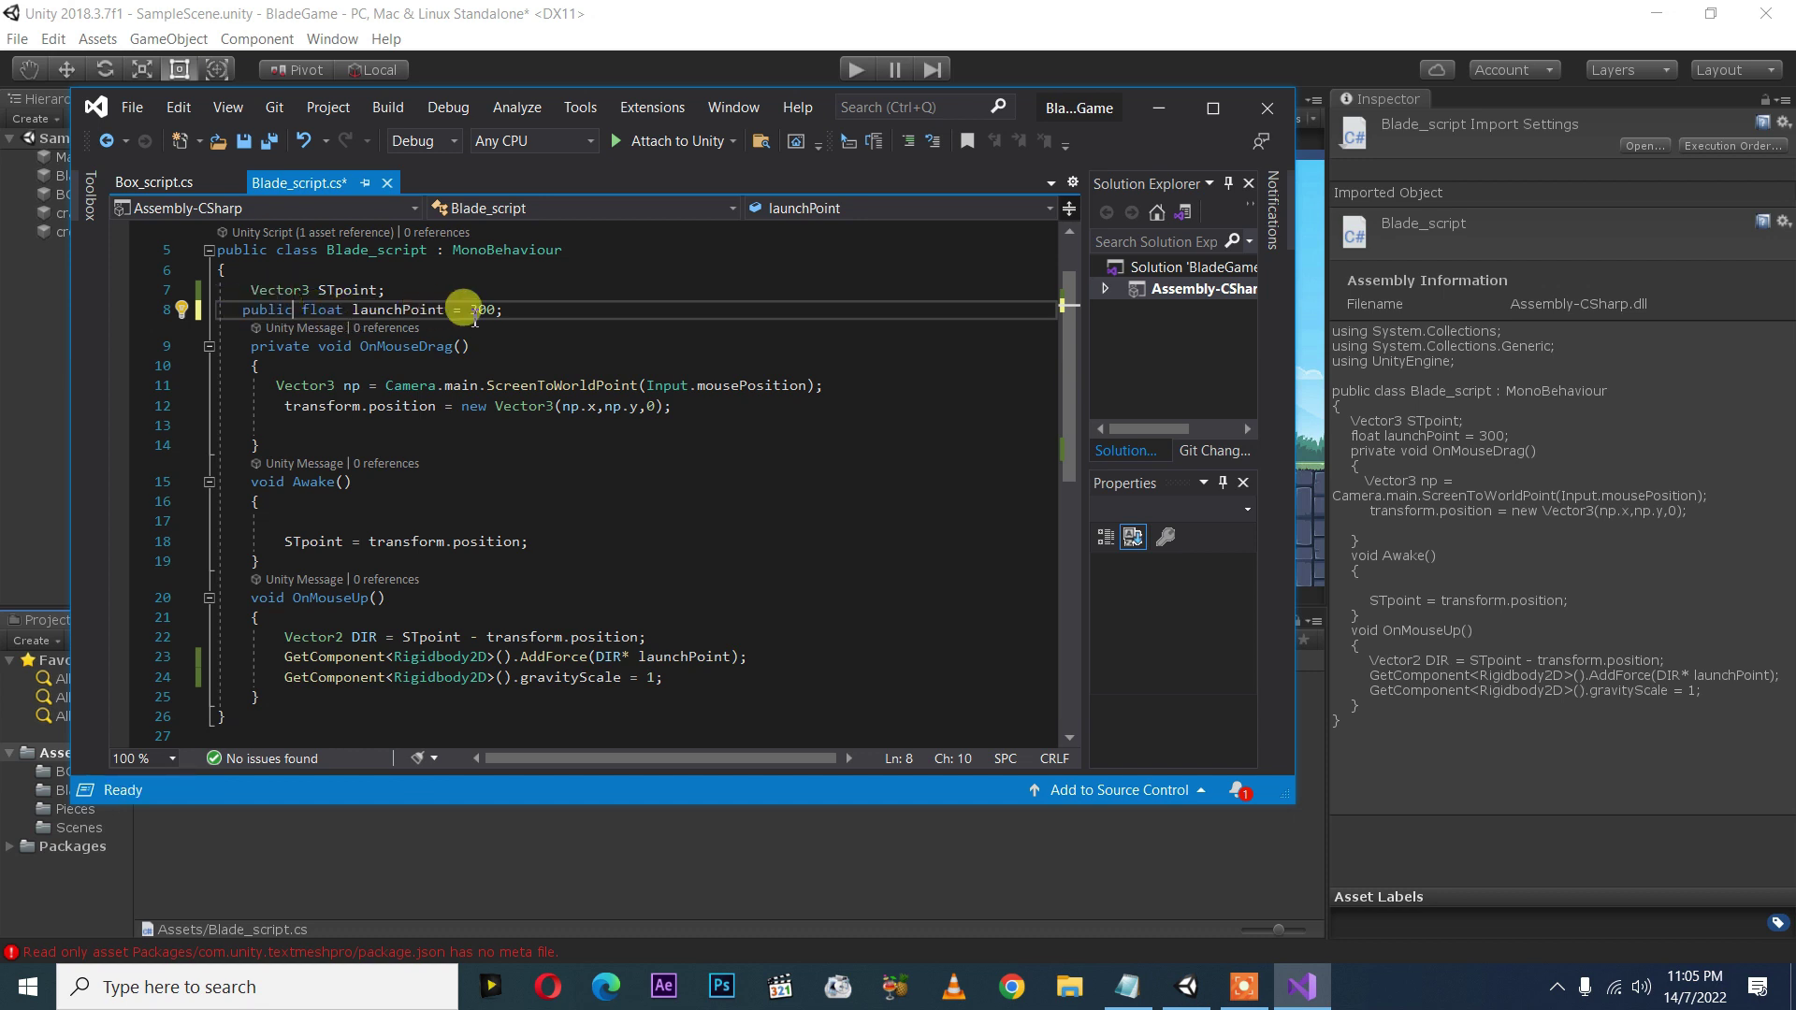
- Save all files in Visual Studio and go back to Unity
{"action": "left_click", "coordinate": [142, 117]}
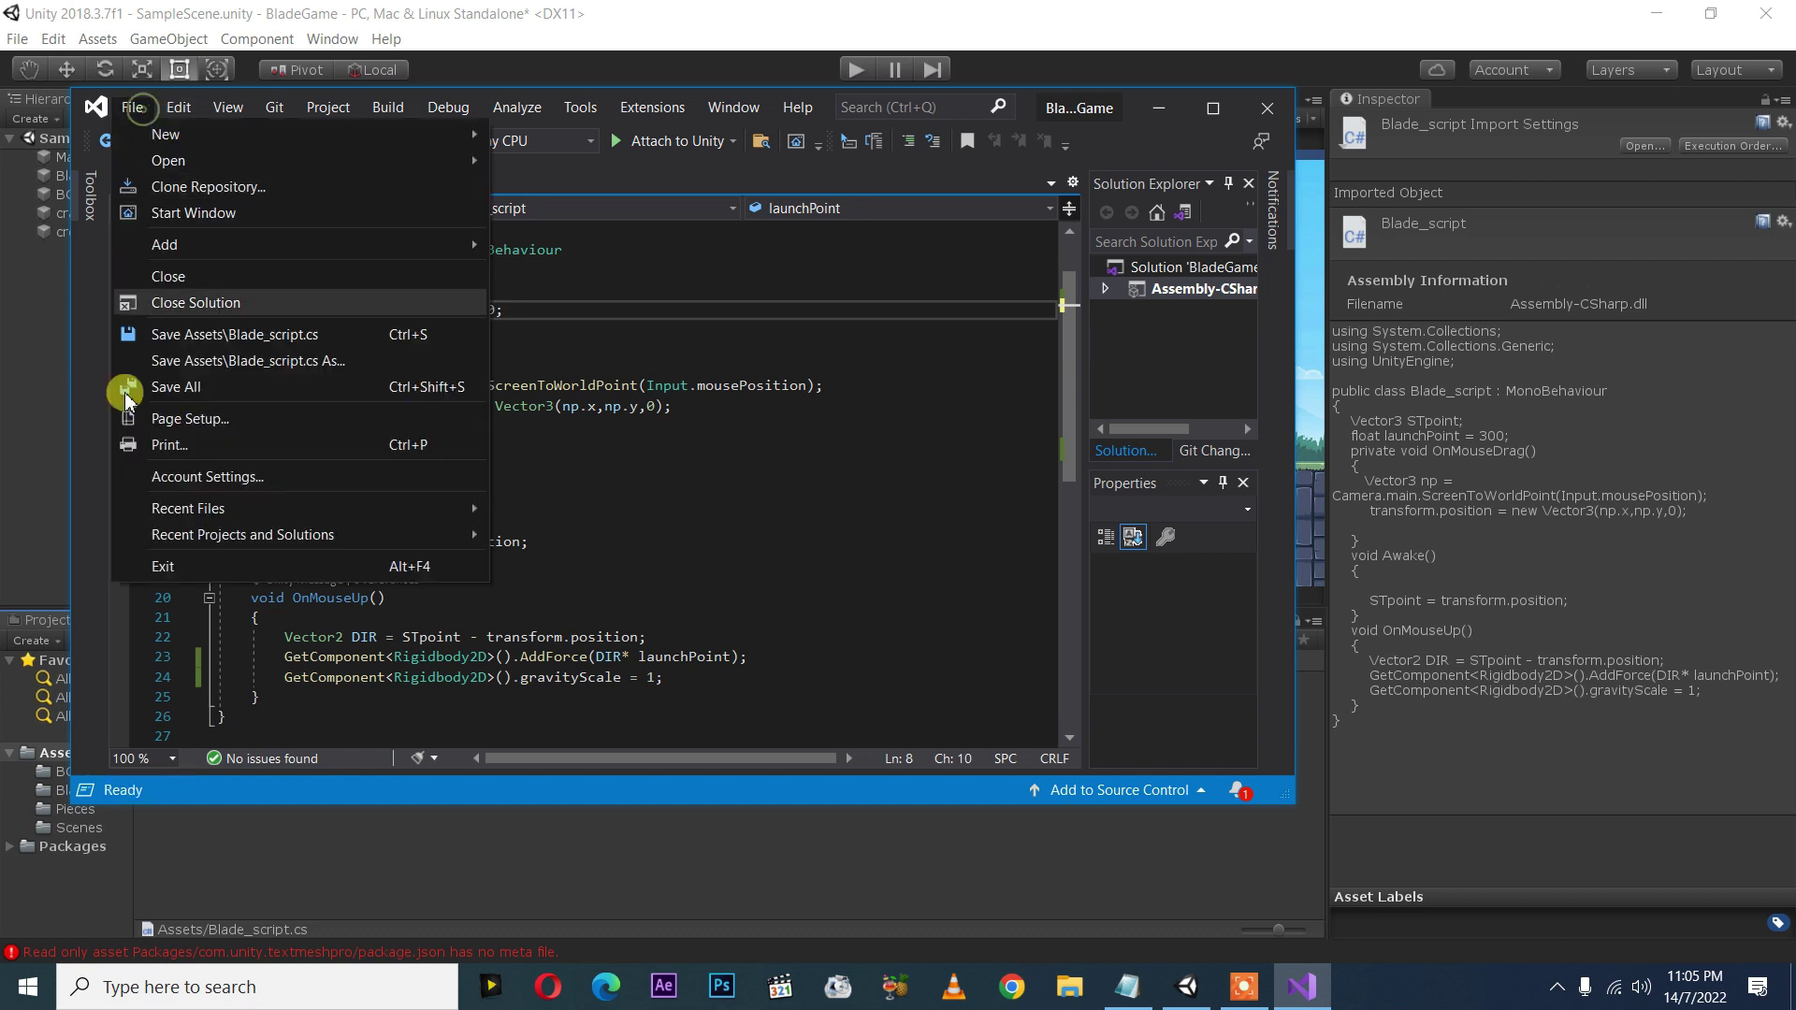
{"action": "left_click", "coordinate": [180, 391]}
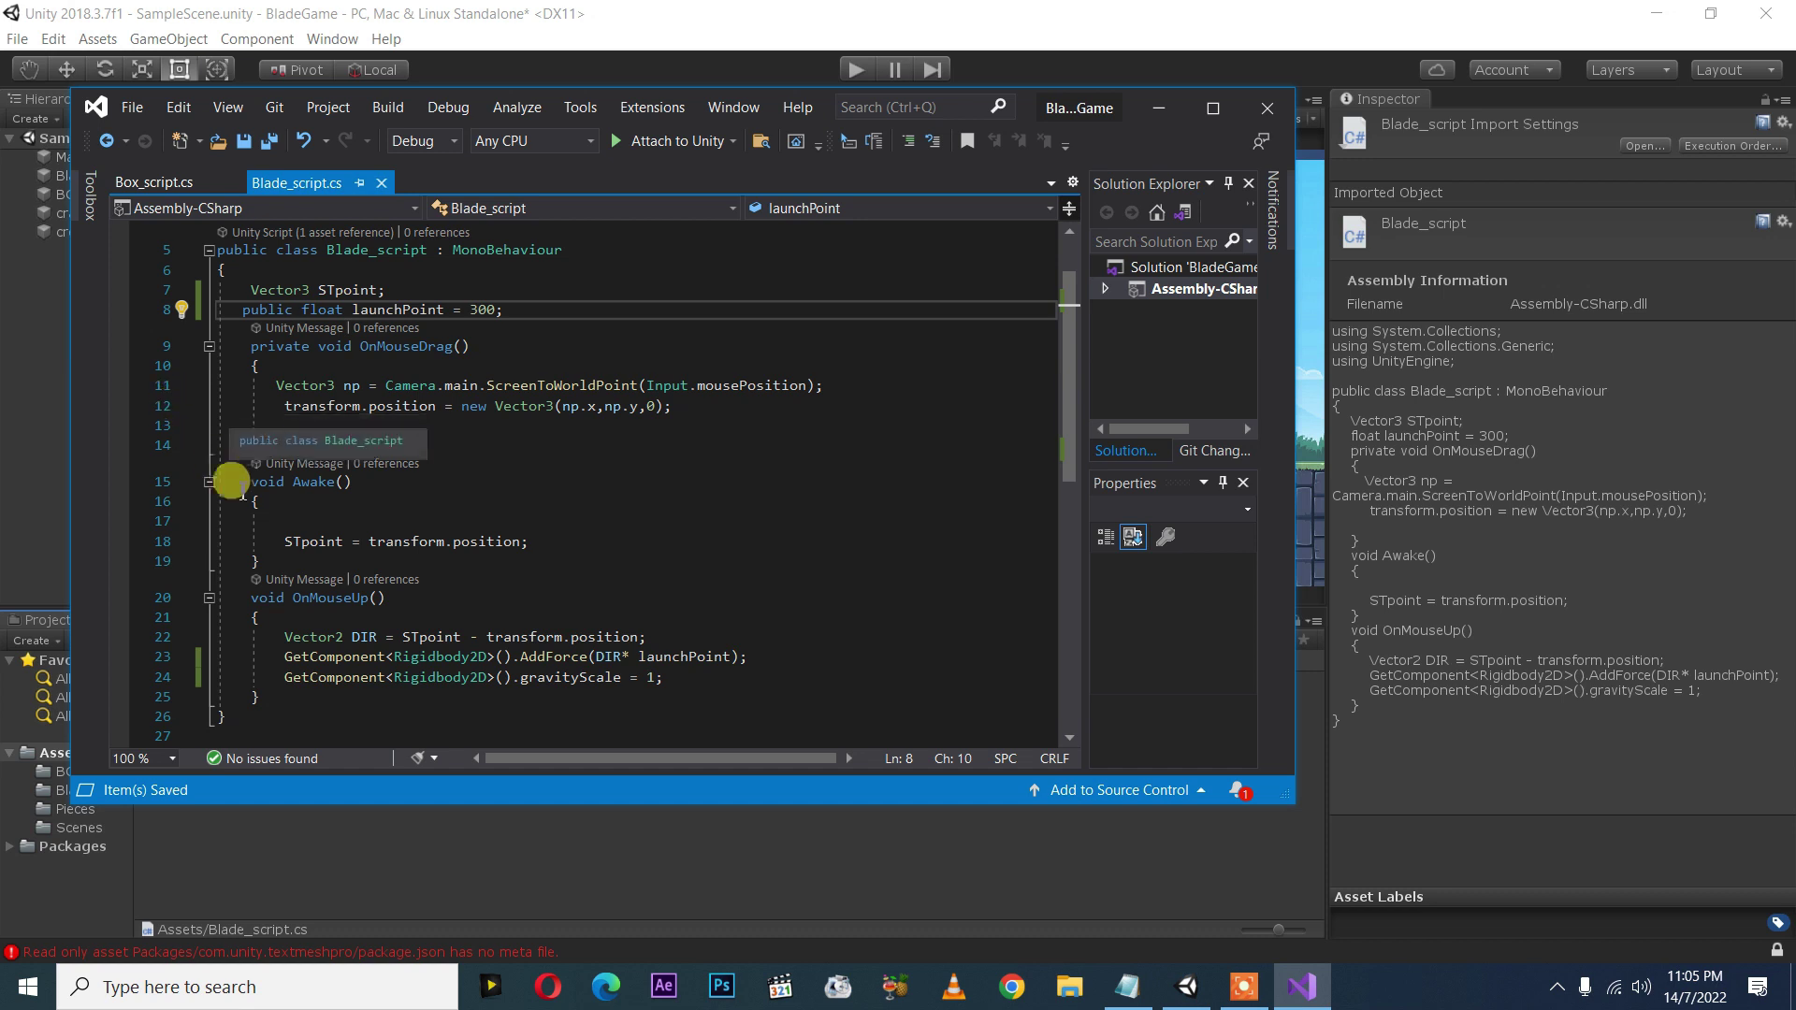
{"action": "left_click", "coordinate": [1158, 107]}
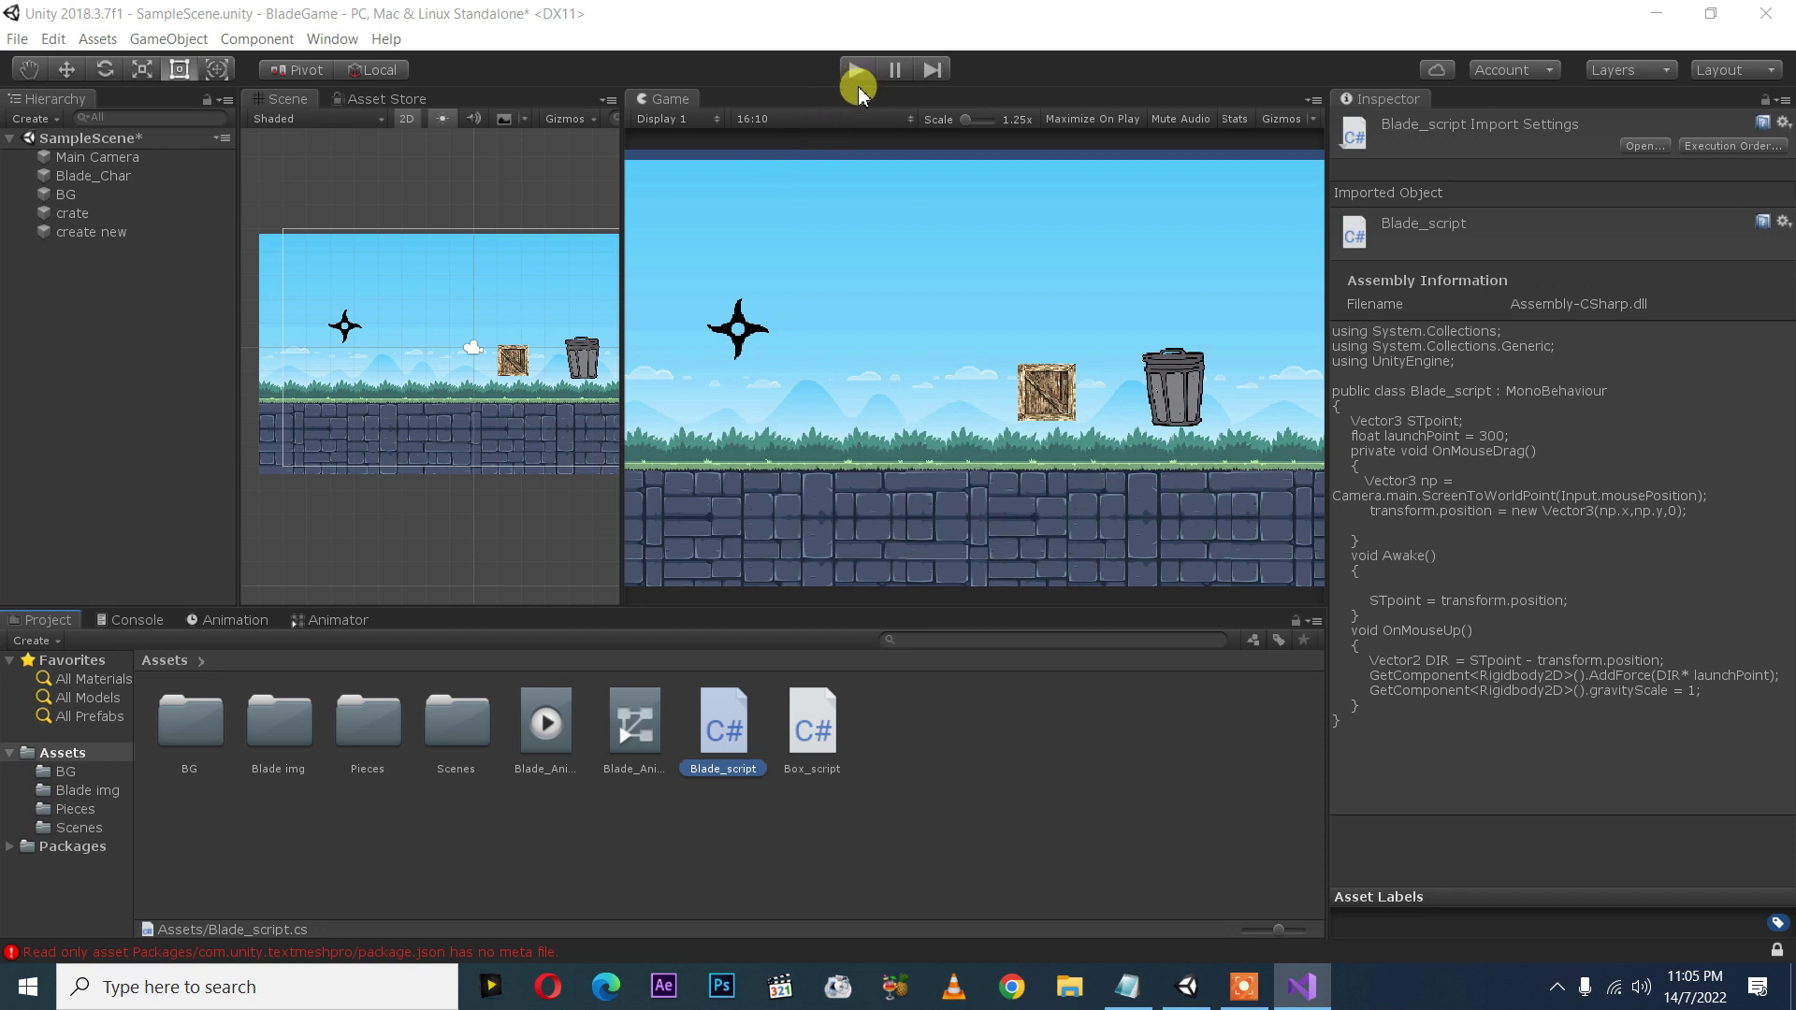
- Select Blade_Char, scrub its Launch Point value around 300 in the Inspector, then enter Play mode
{"action": "left_click", "coordinate": [359, 334]}
{"action": "left_click", "coordinate": [365, 352]}
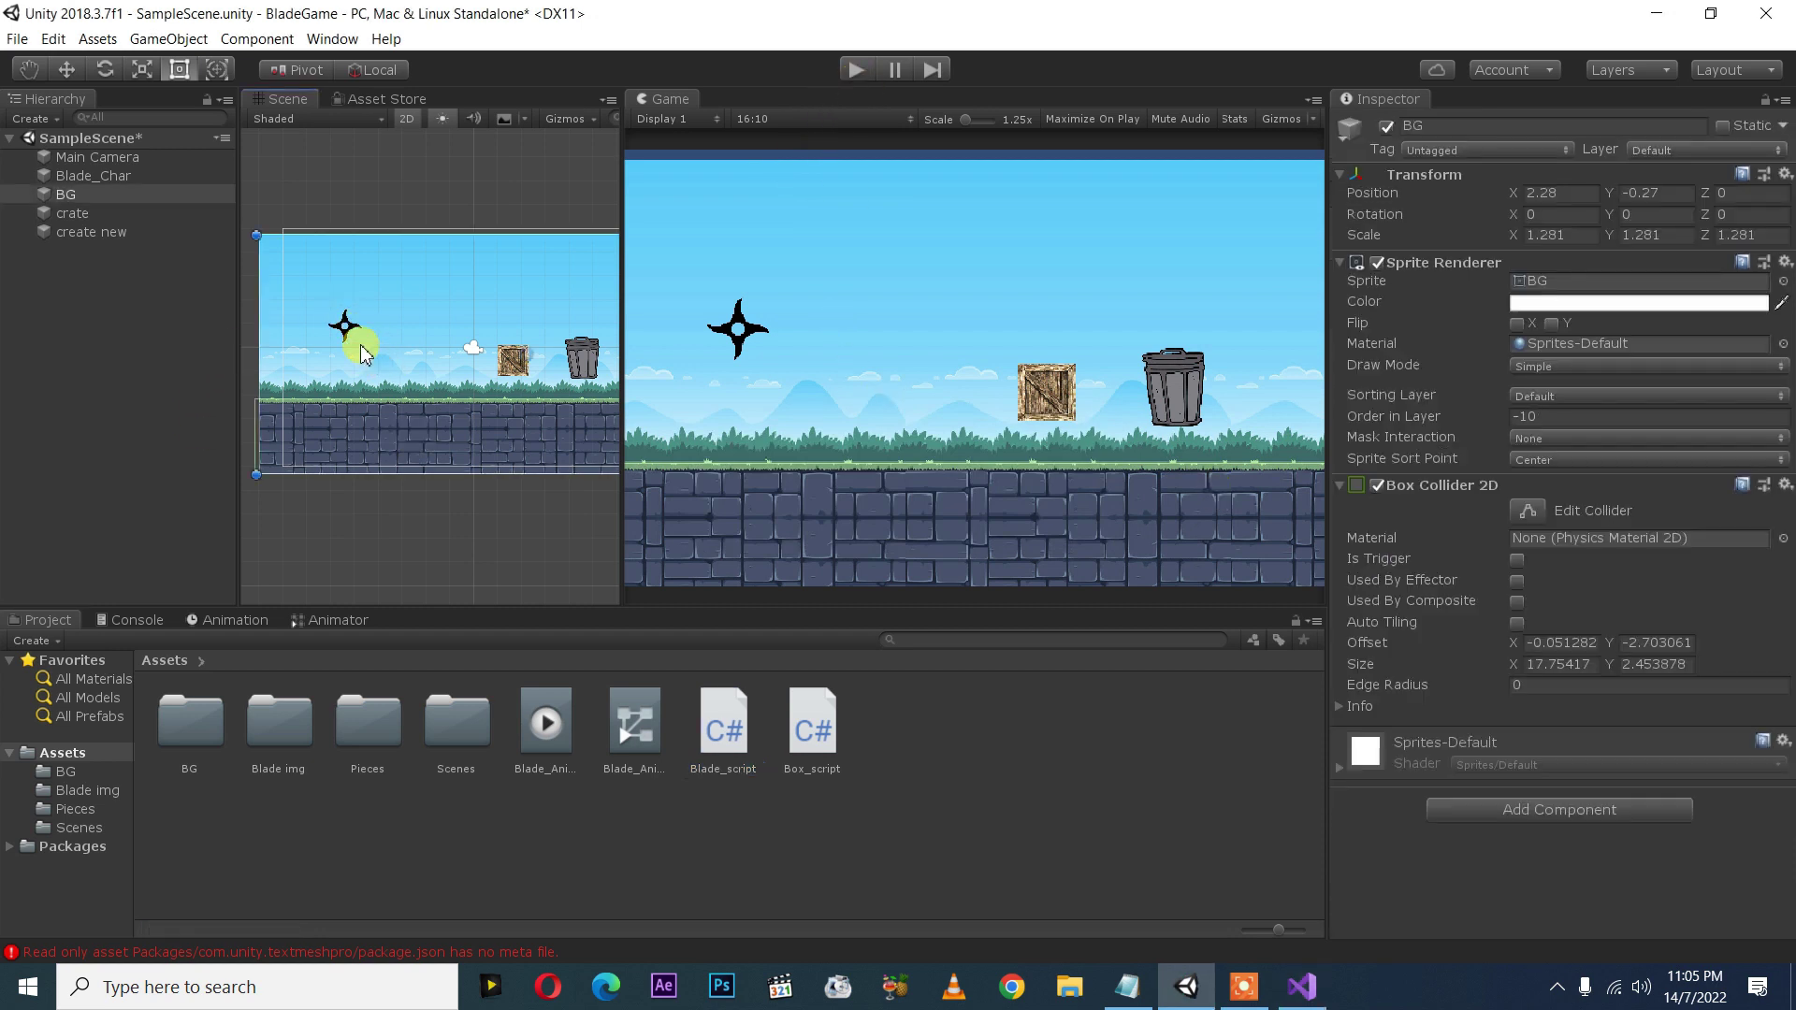
{"action": "left_click", "coordinate": [353, 337]}
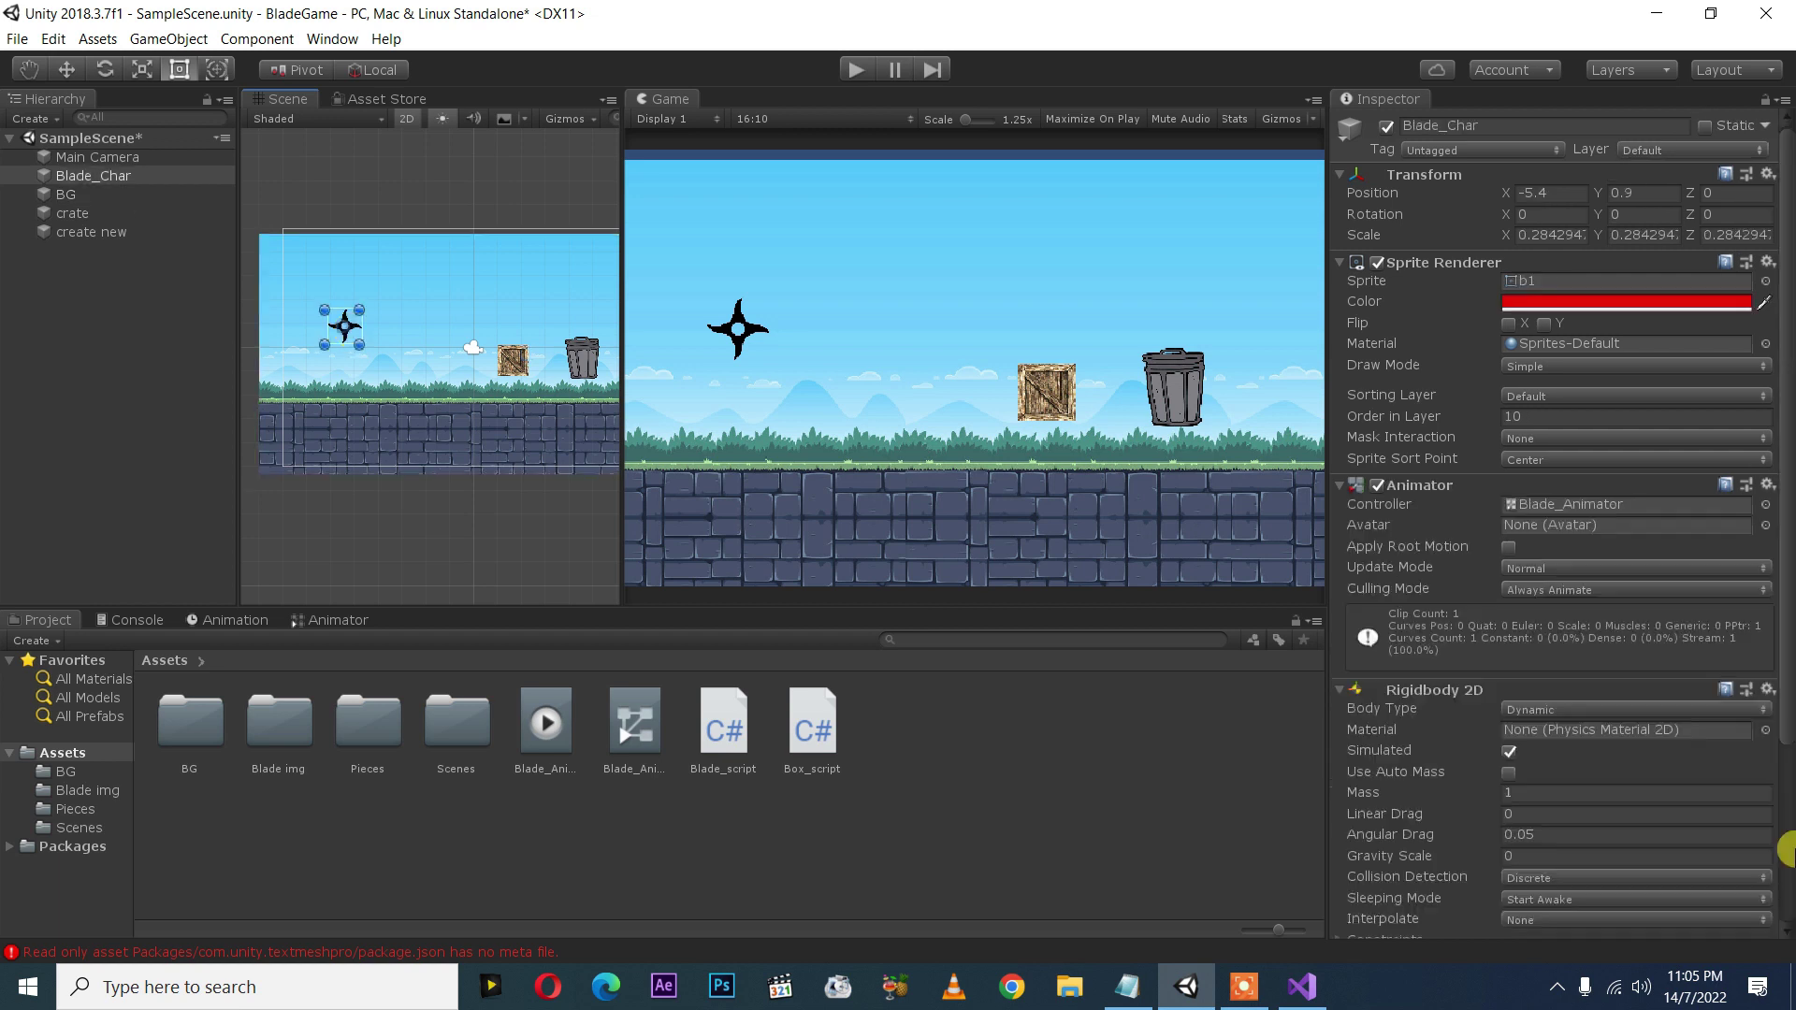
{"action": "left_click_drag", "start_coordinate": [1780, 545], "coordinate": [1777, 790]}
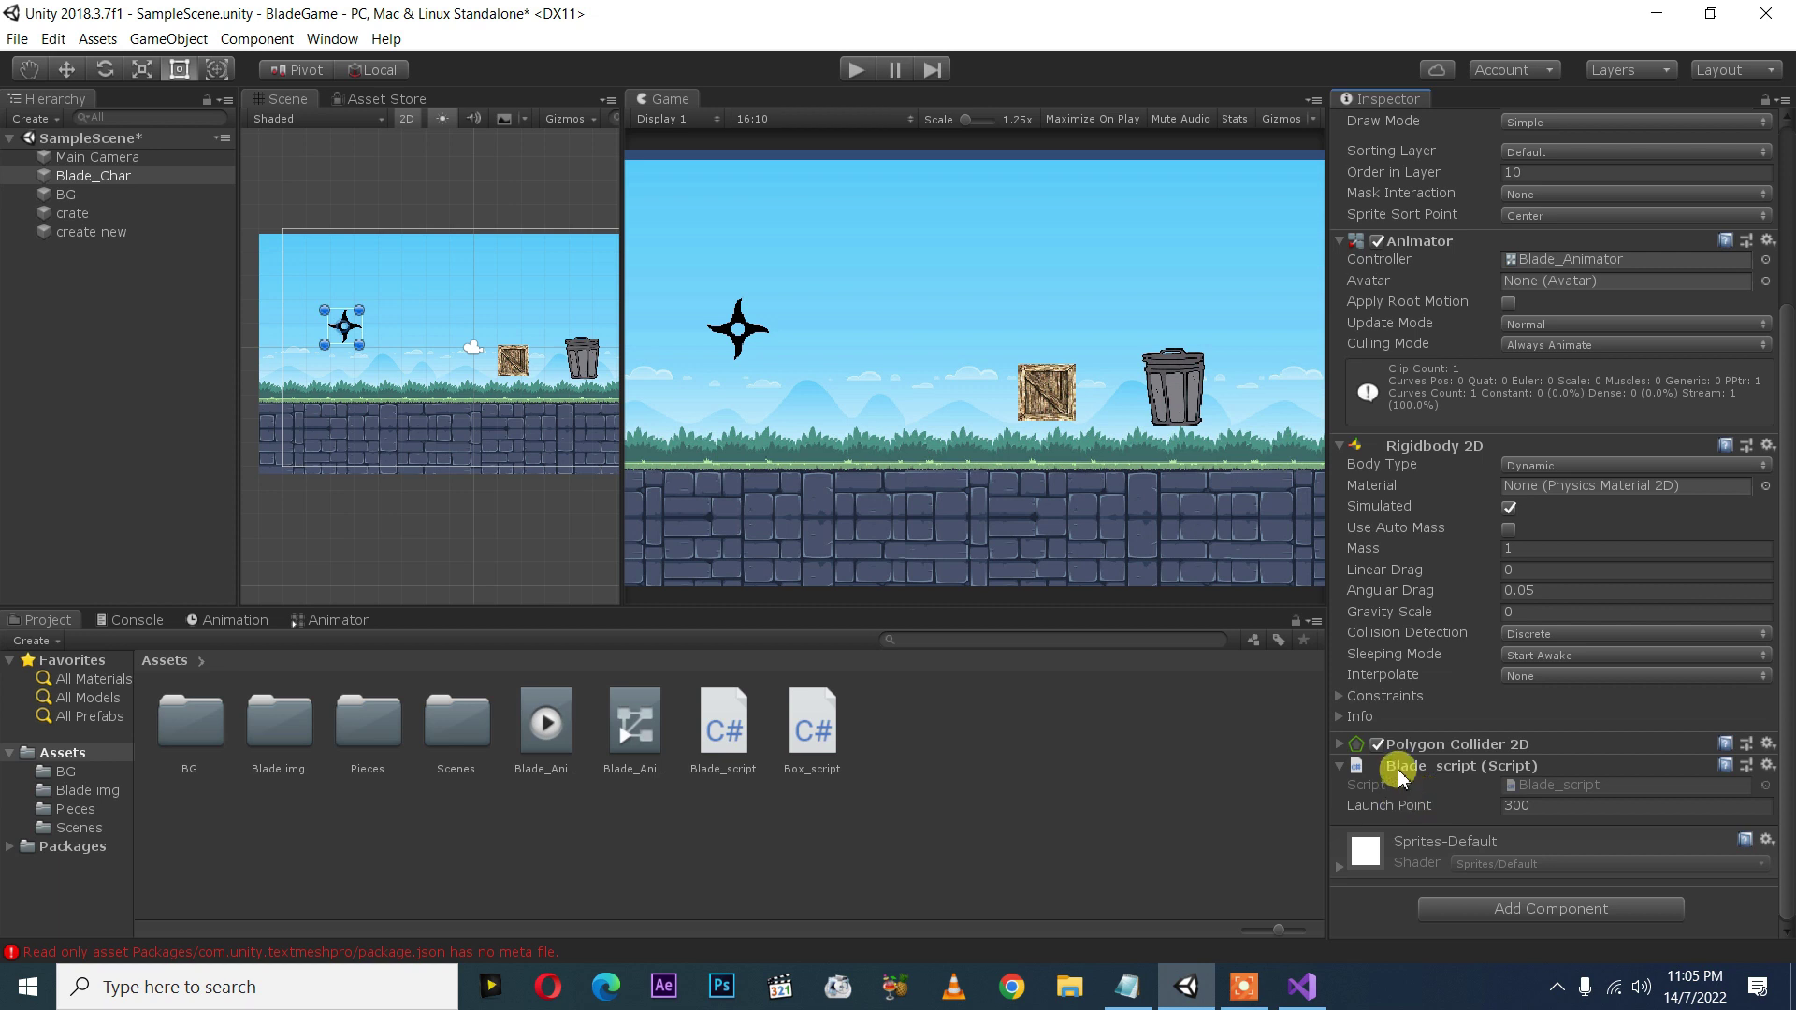
{"action": "left_click", "coordinate": [1367, 805]}
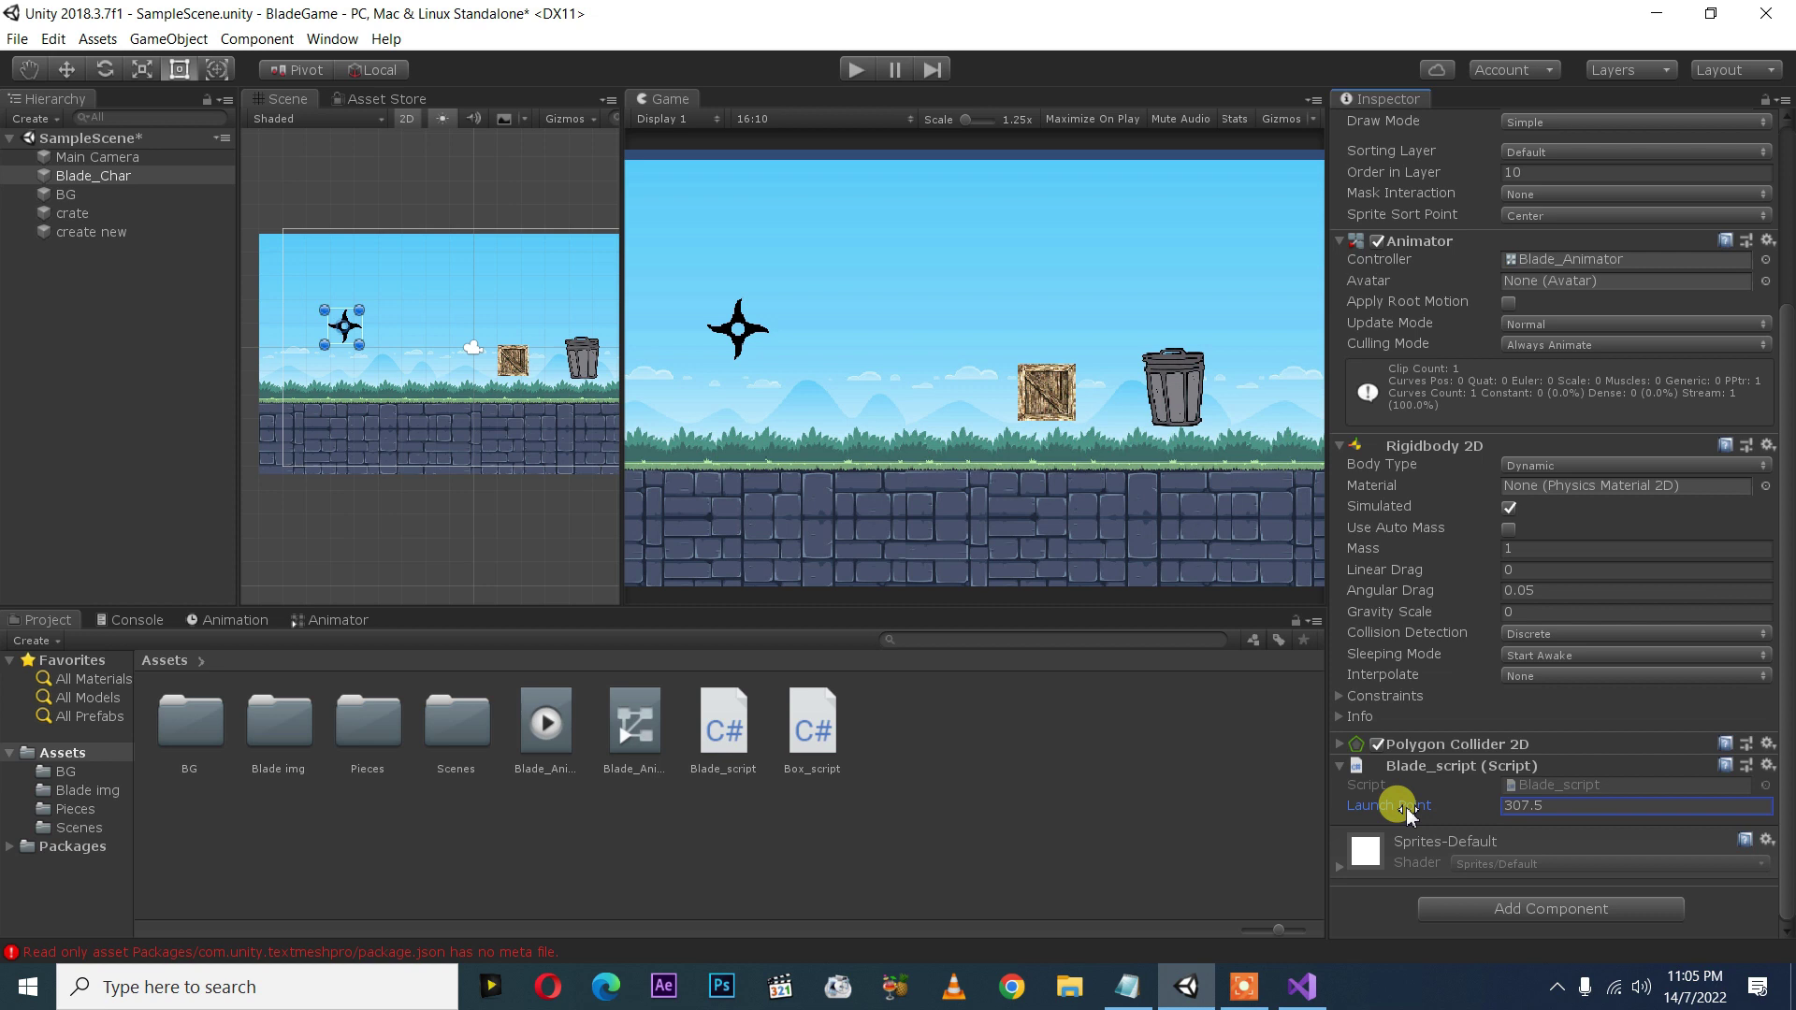
{"action": "left_click_drag", "start_coordinate": [1407, 809], "coordinate": [1411, 815]}
{"action": "mouse_move", "coordinate": [1381, 811]}
{"action": "left_mouse_down"}
{"action": "mouse_move", "coordinate": [1485, 820]}
{"action": "mouse_move", "coordinate": [1372, 810]}
{"action": "left_mouse_up"}
{"action": "left_click", "coordinate": [1545, 803]}
{"action": "left_click", "coordinate": [852, 72]}
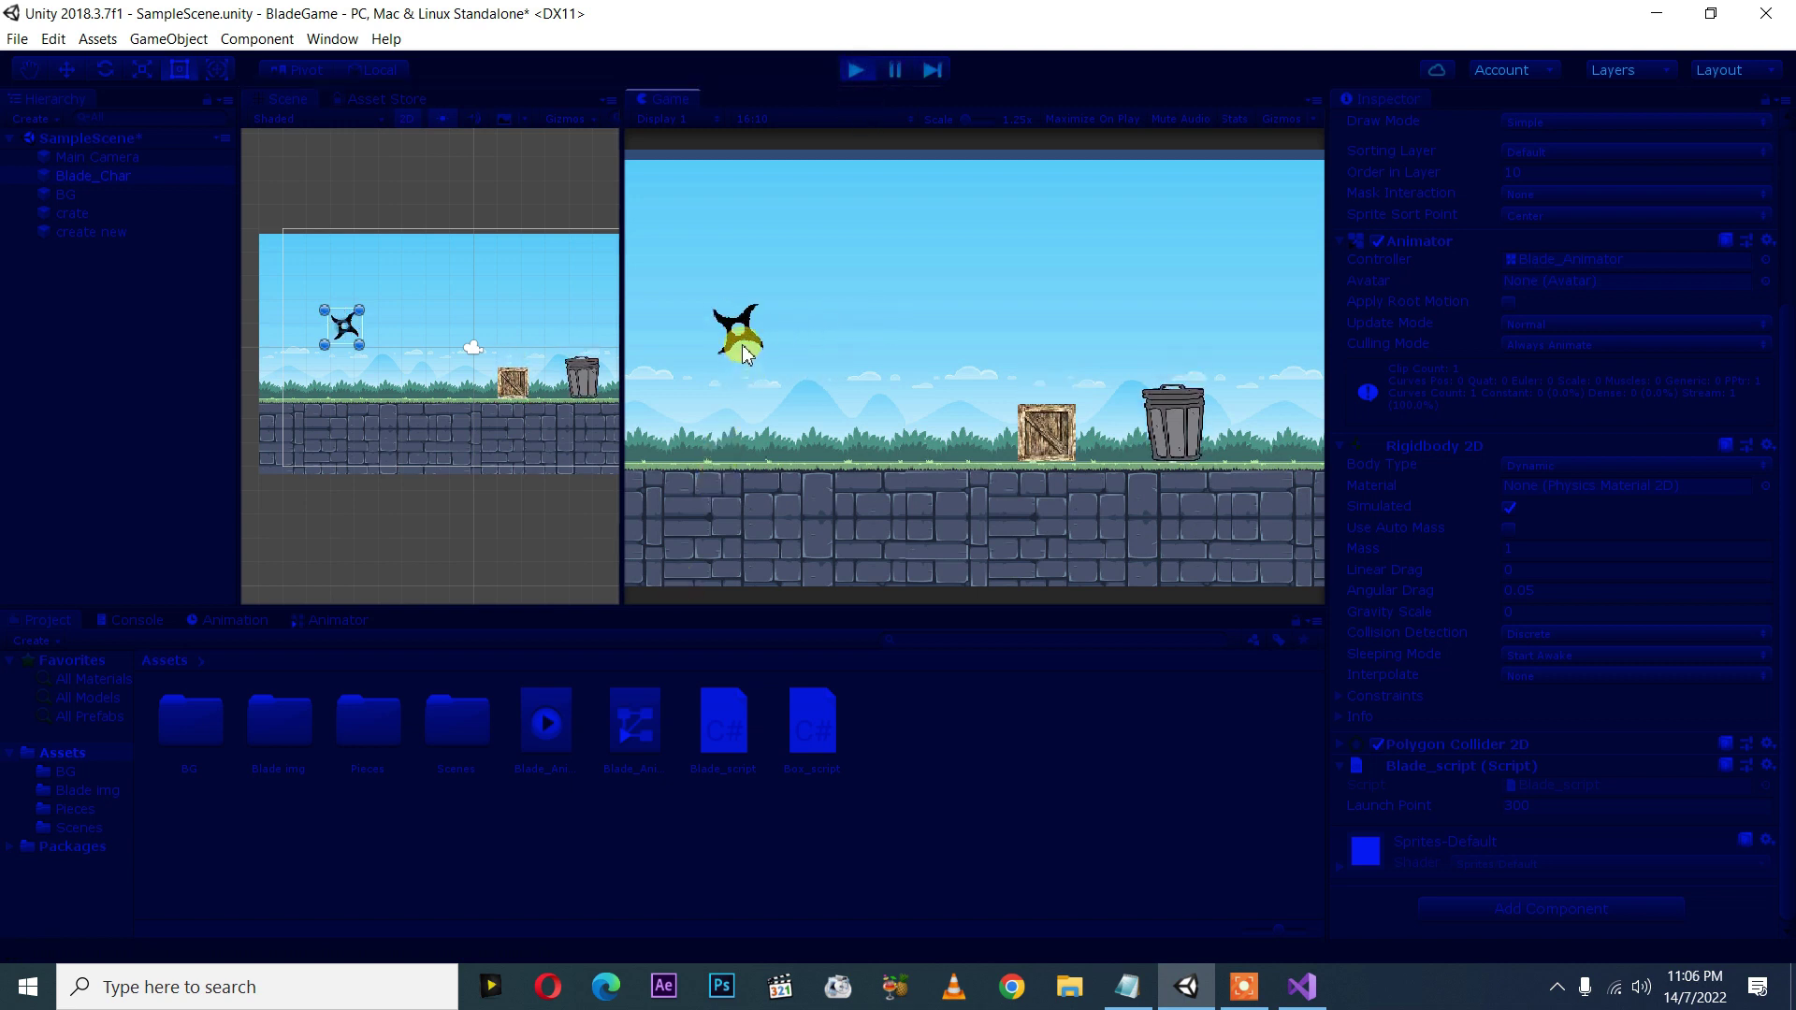
- Pull back the shuriken, stop Play, and lower Launch Point to 151.9
{"action": "left_click_drag", "start_coordinate": [745, 353], "coordinate": [654, 367]}
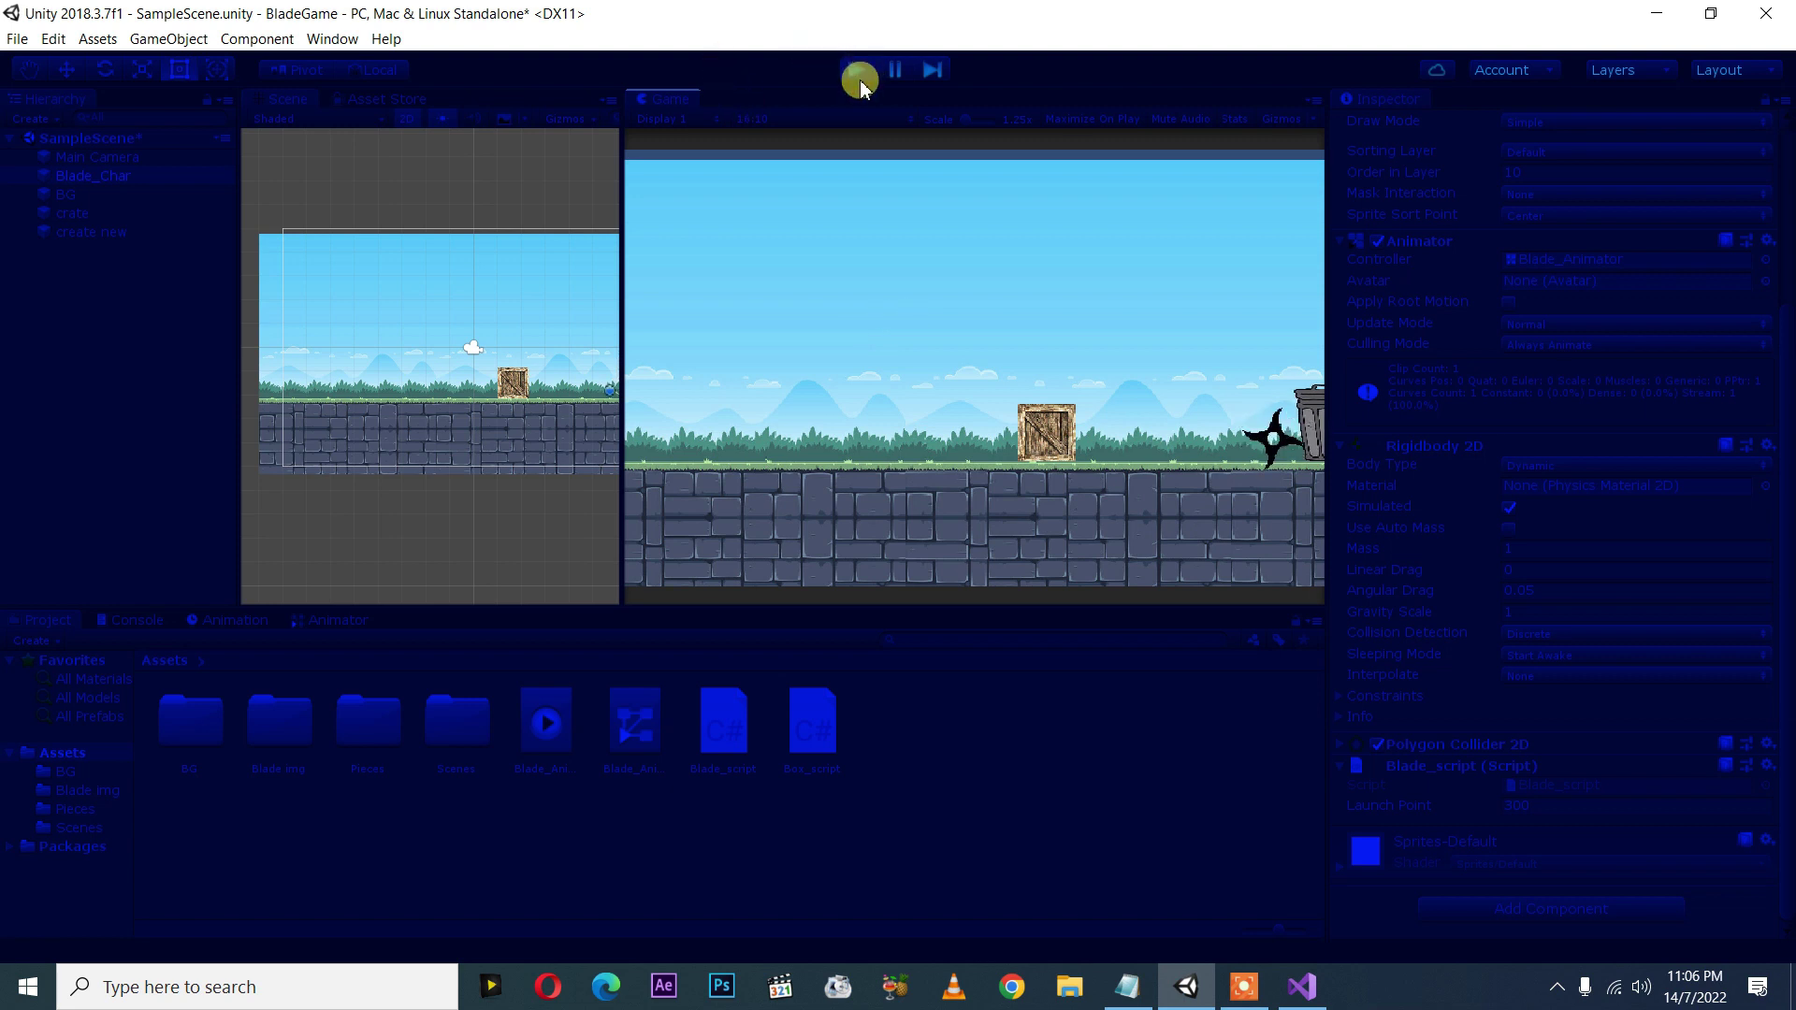
{"action": "left_click", "coordinate": [860, 81]}
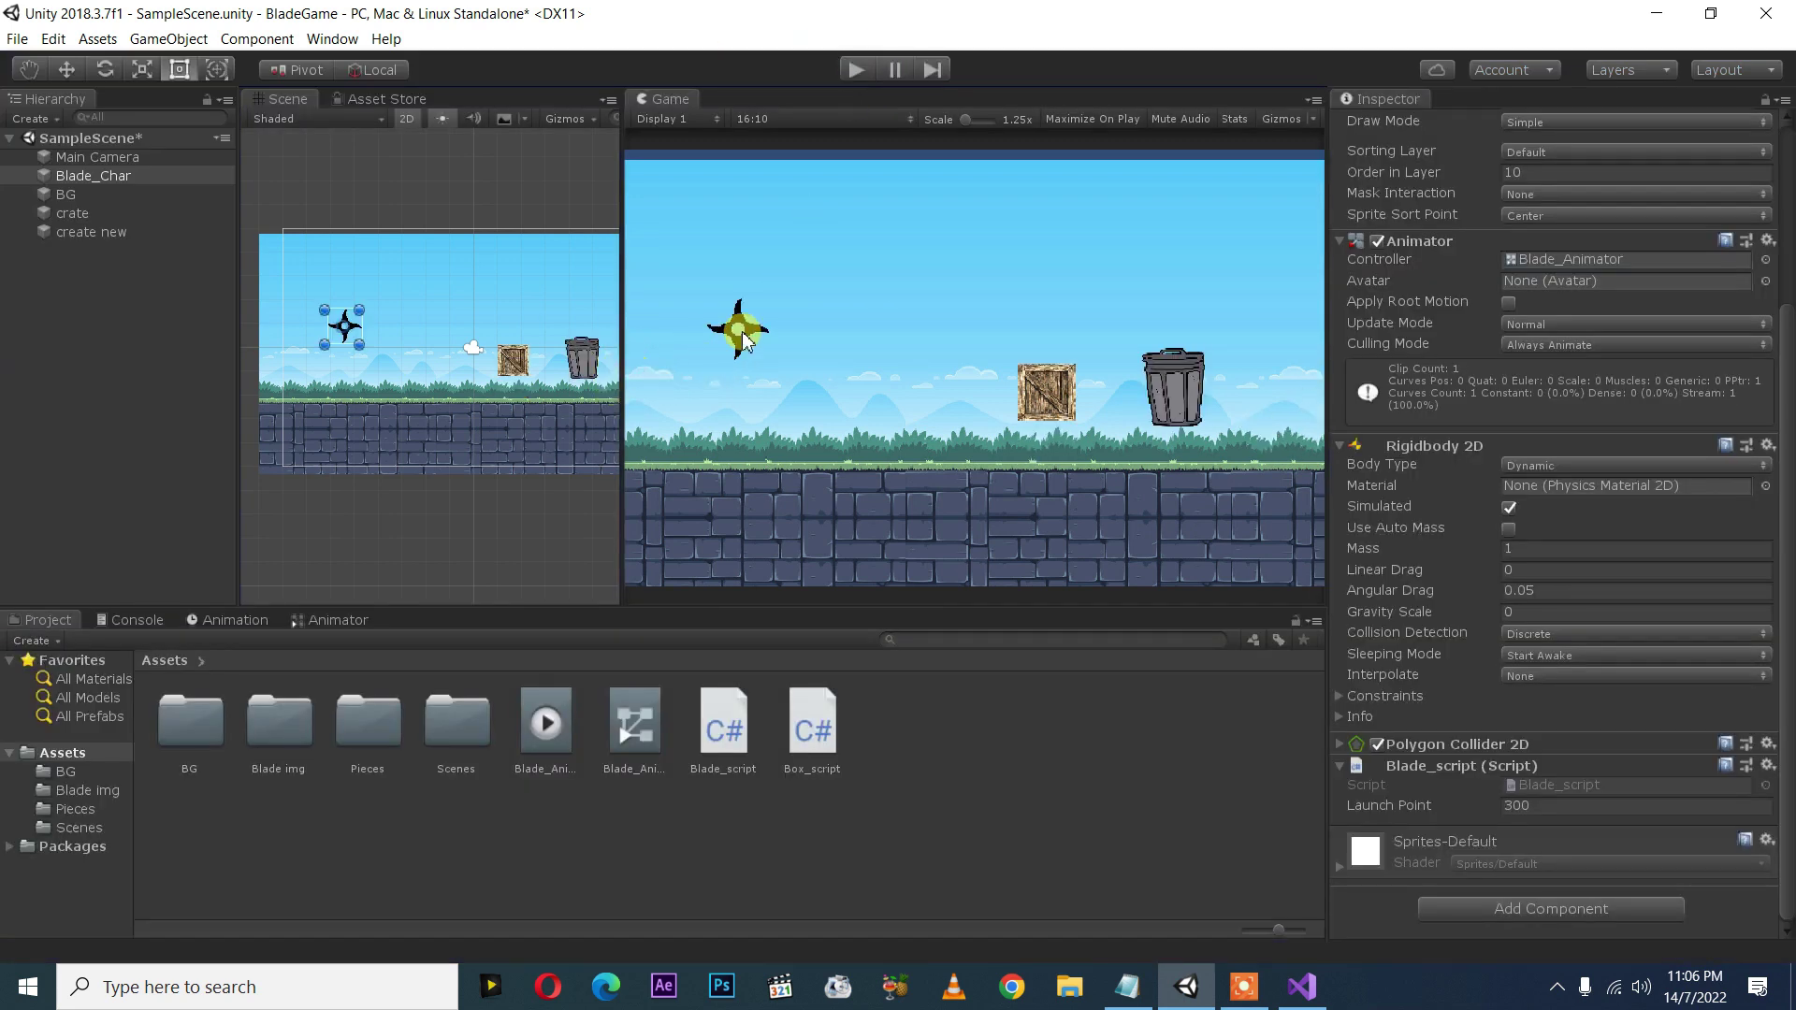
{"action": "mouse_move", "coordinate": [1398, 805]}
{"action": "left_mouse_down"}
{"action": "mouse_move", "coordinate": [1305, 819]}
{"action": "mouse_move", "coordinate": [1432, 807]}
{"action": "mouse_move", "coordinate": [1153, 820]}
{"action": "mouse_move", "coordinate": [1206, 806]}
{"action": "left_mouse_up"}
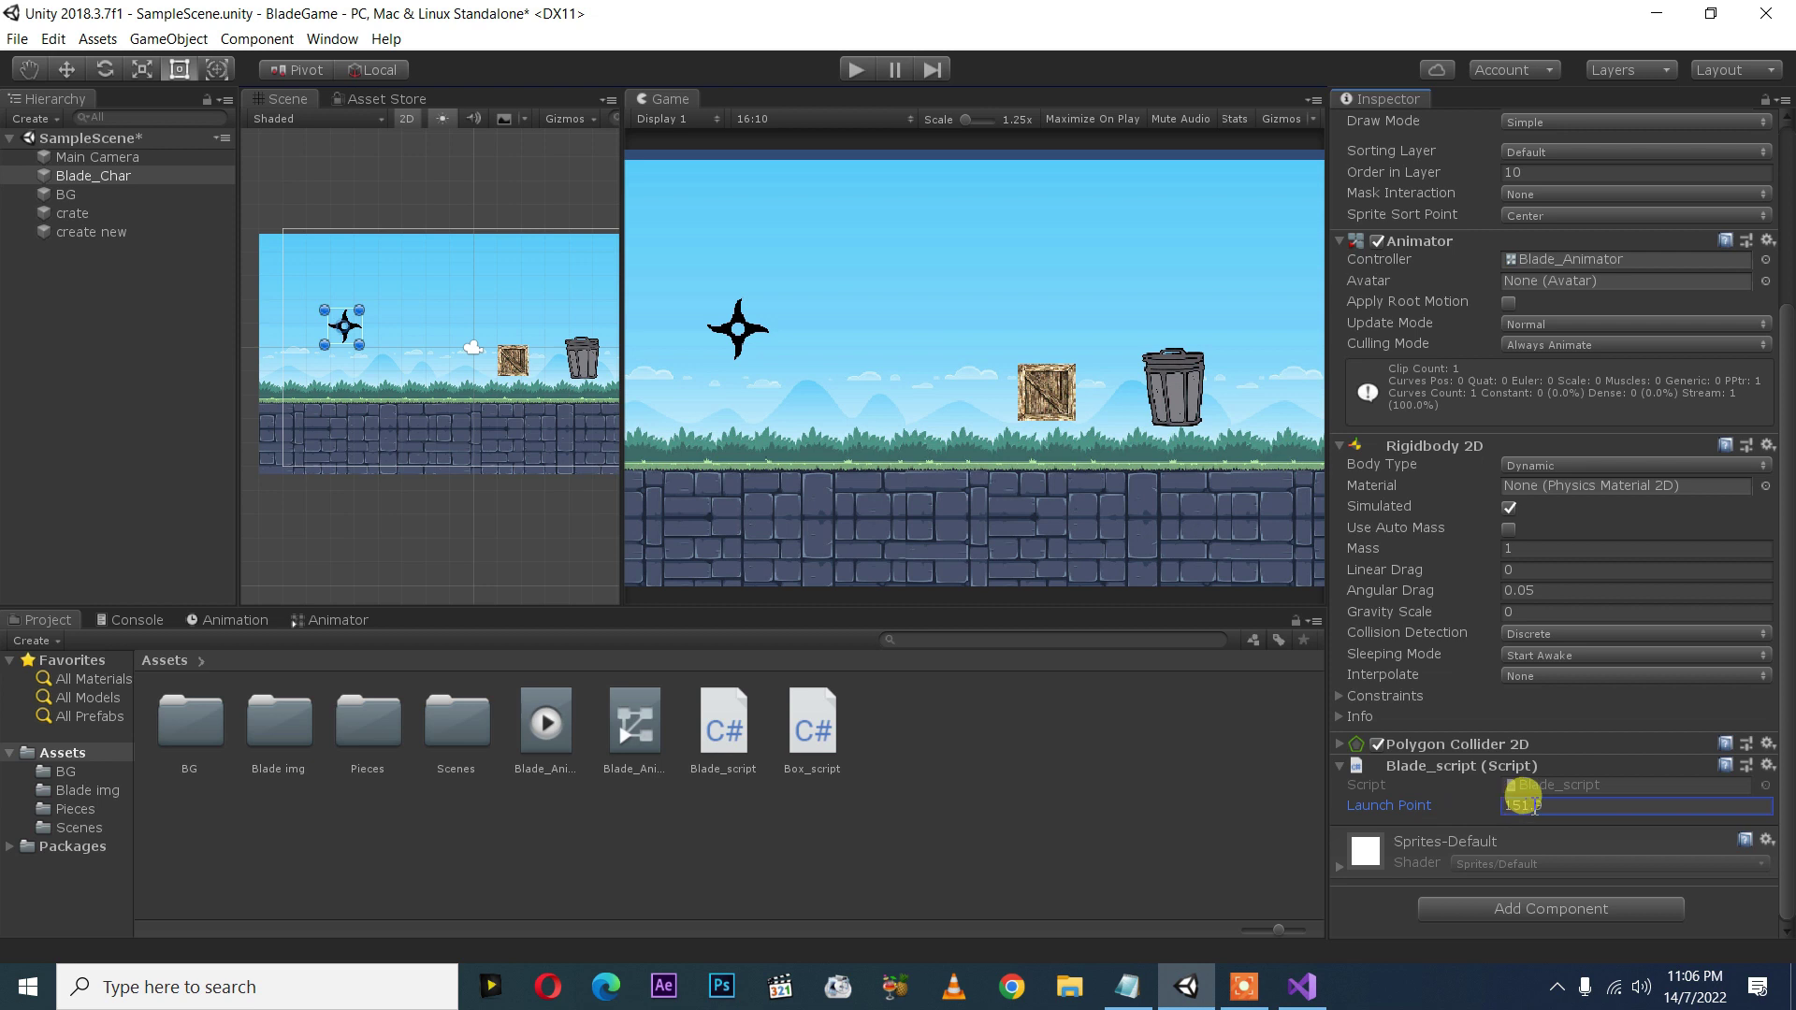
- Play again, fling the shuriken with Launch Point 151.9, then stop the game
{"action": "left_click", "coordinate": [854, 73]}
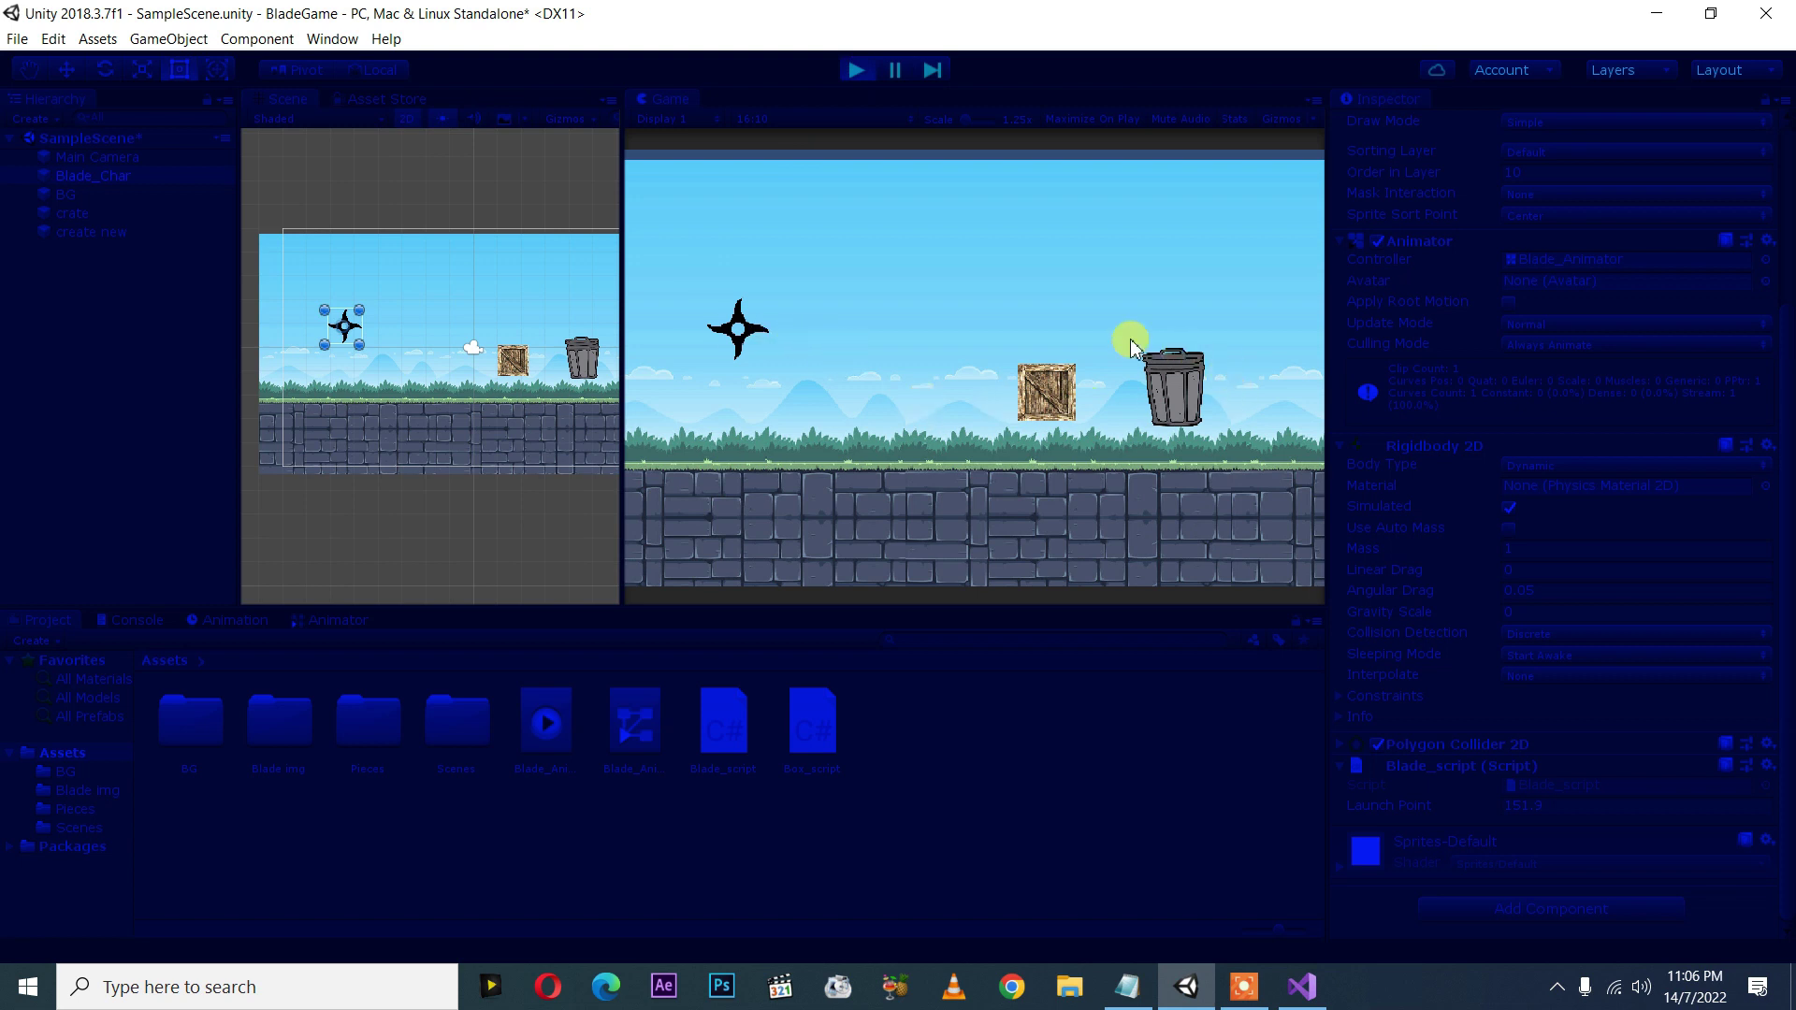
{"action": "left_click", "coordinate": [739, 332]}
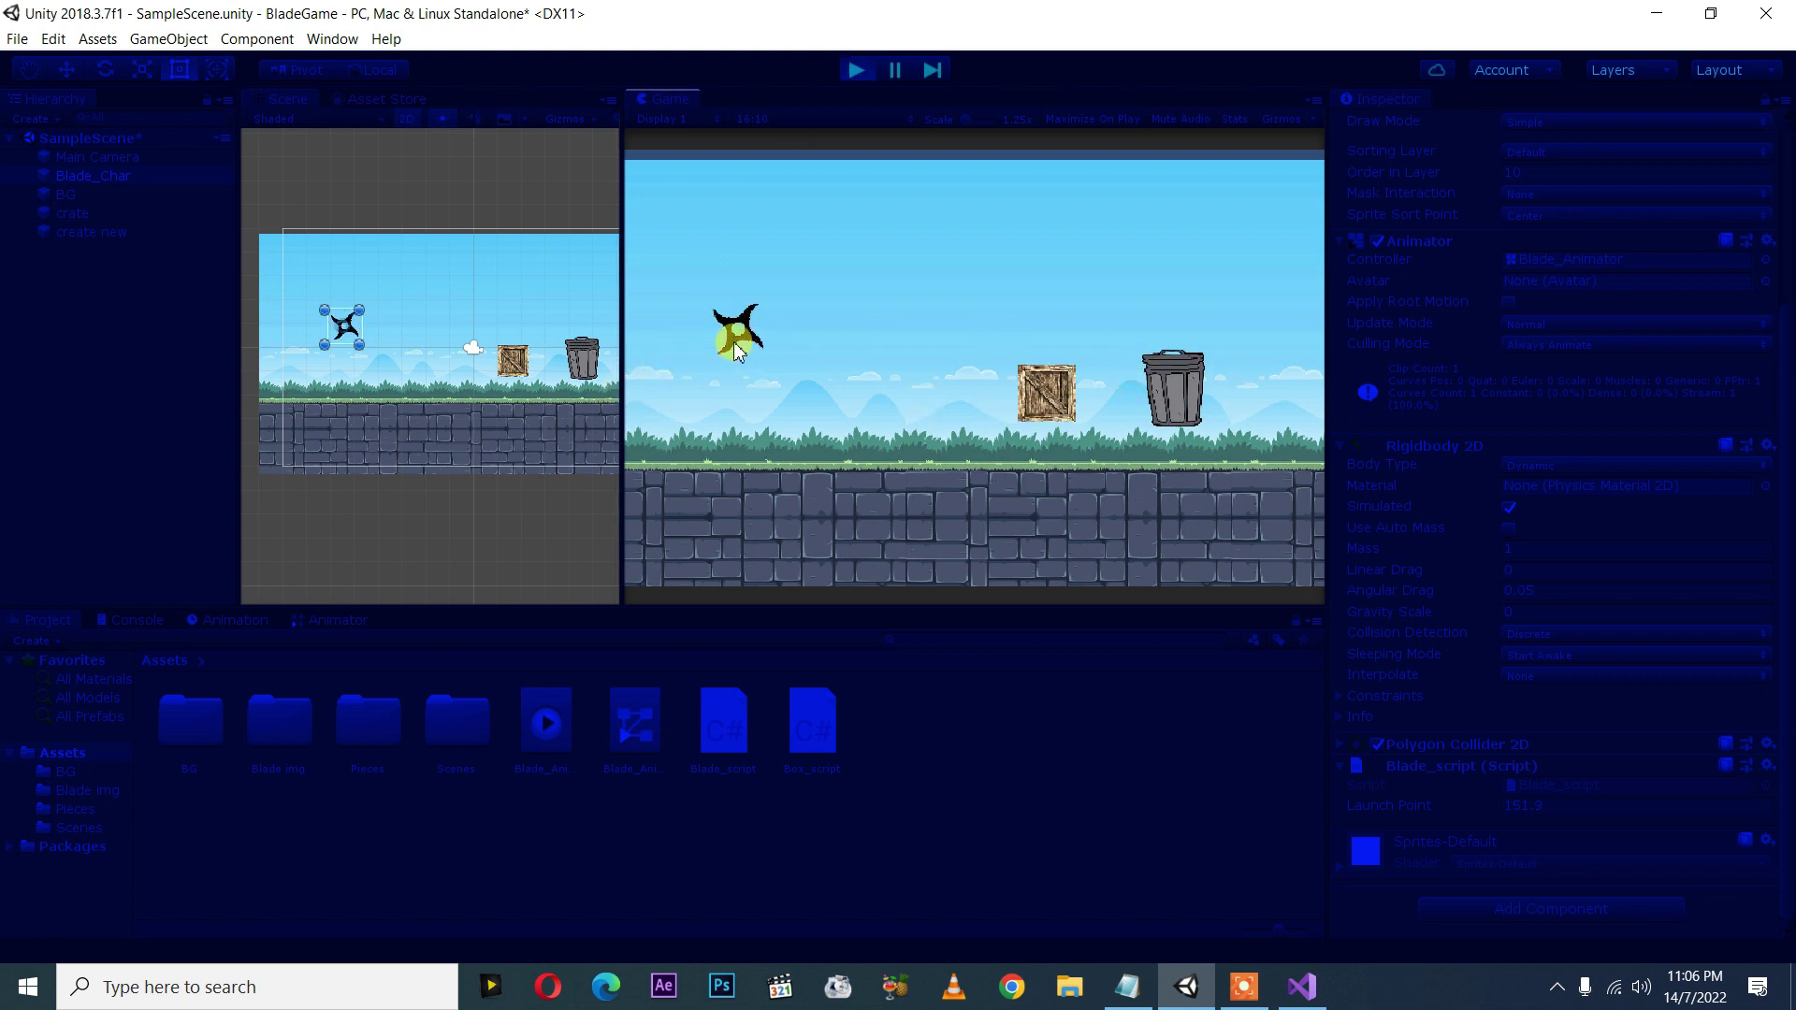
{"action": "left_click_drag", "start_coordinate": [739, 360], "coordinate": [652, 384]}
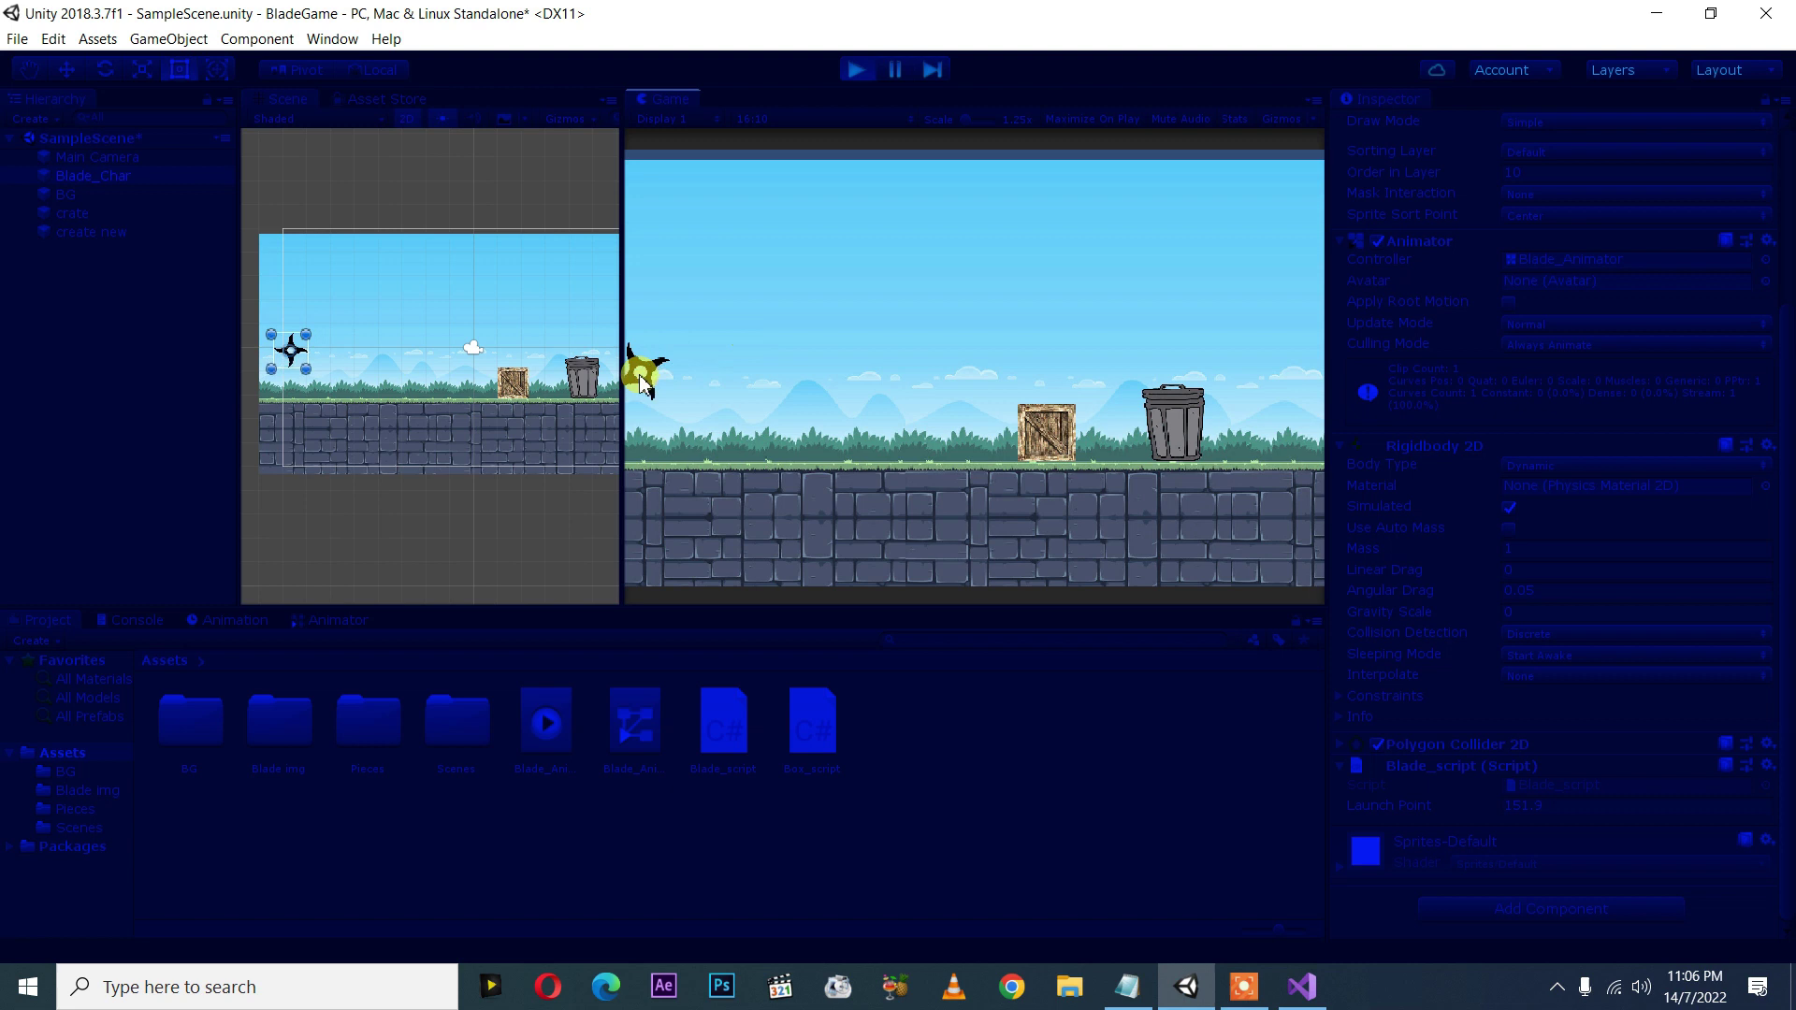
{"action": "left_click_drag", "start_coordinate": [652, 384], "coordinate": [654, 374]}
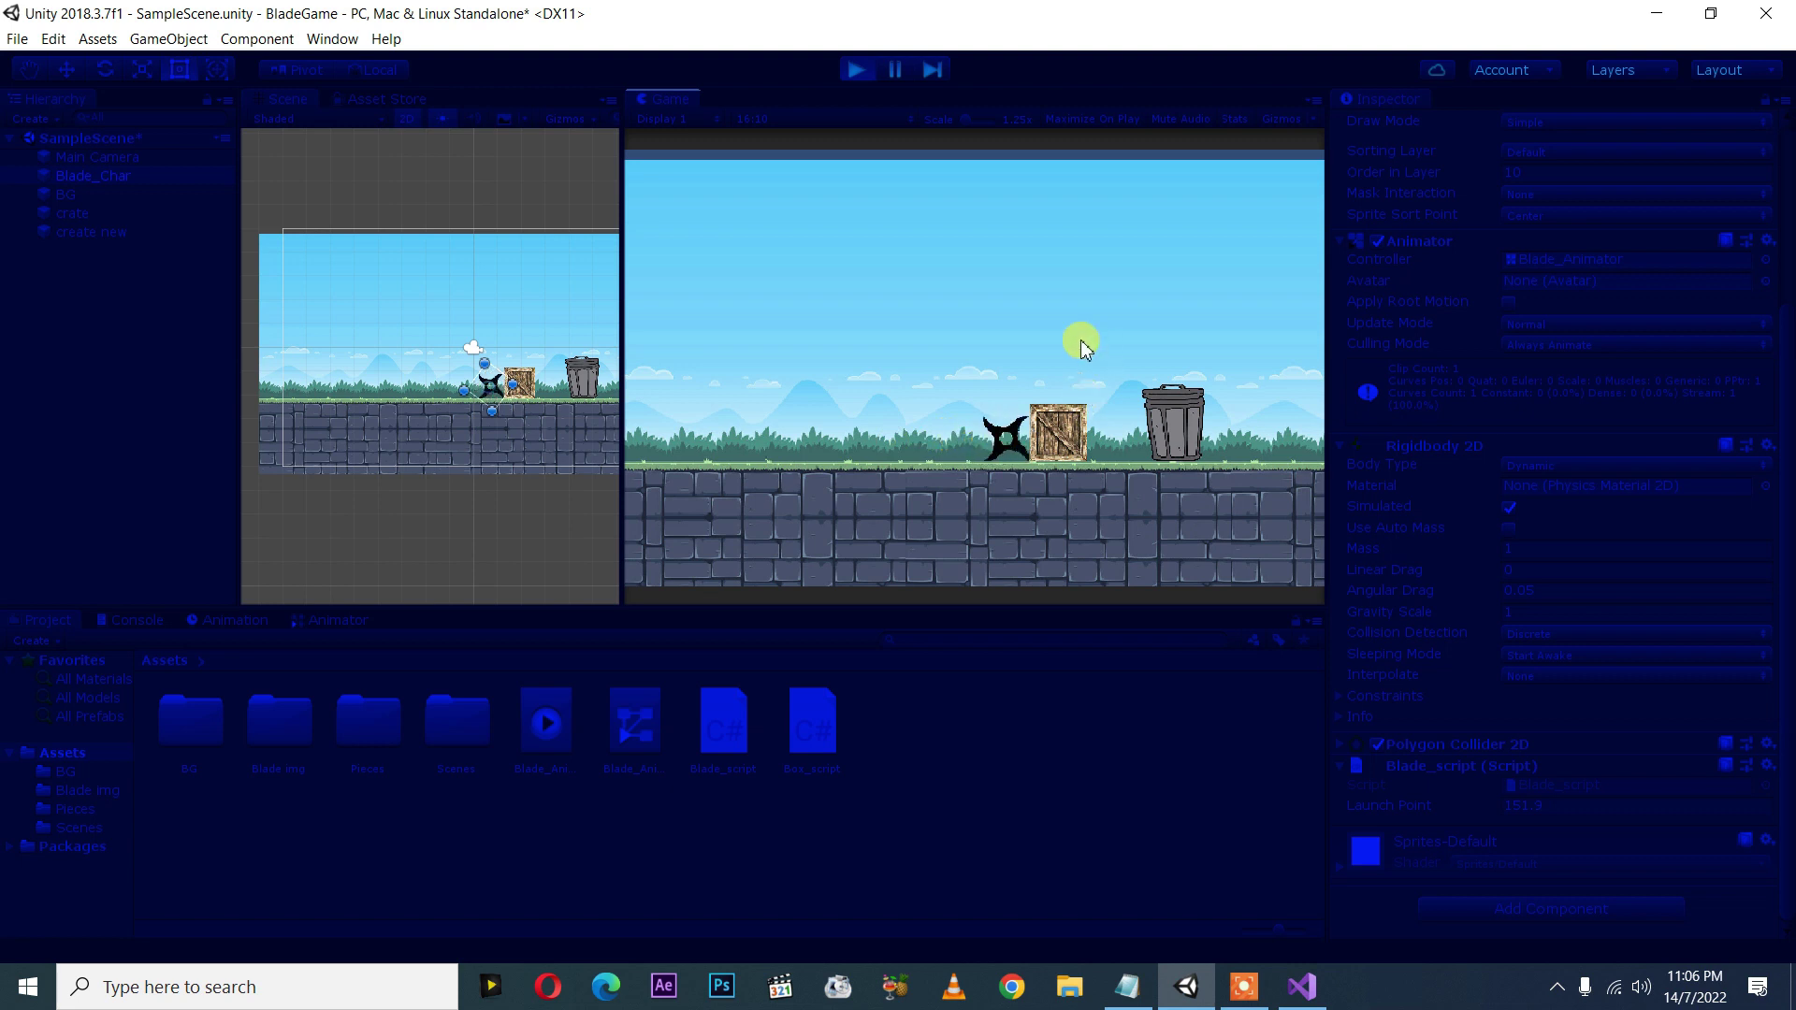
{"action": "left_click", "coordinate": [861, 71]}
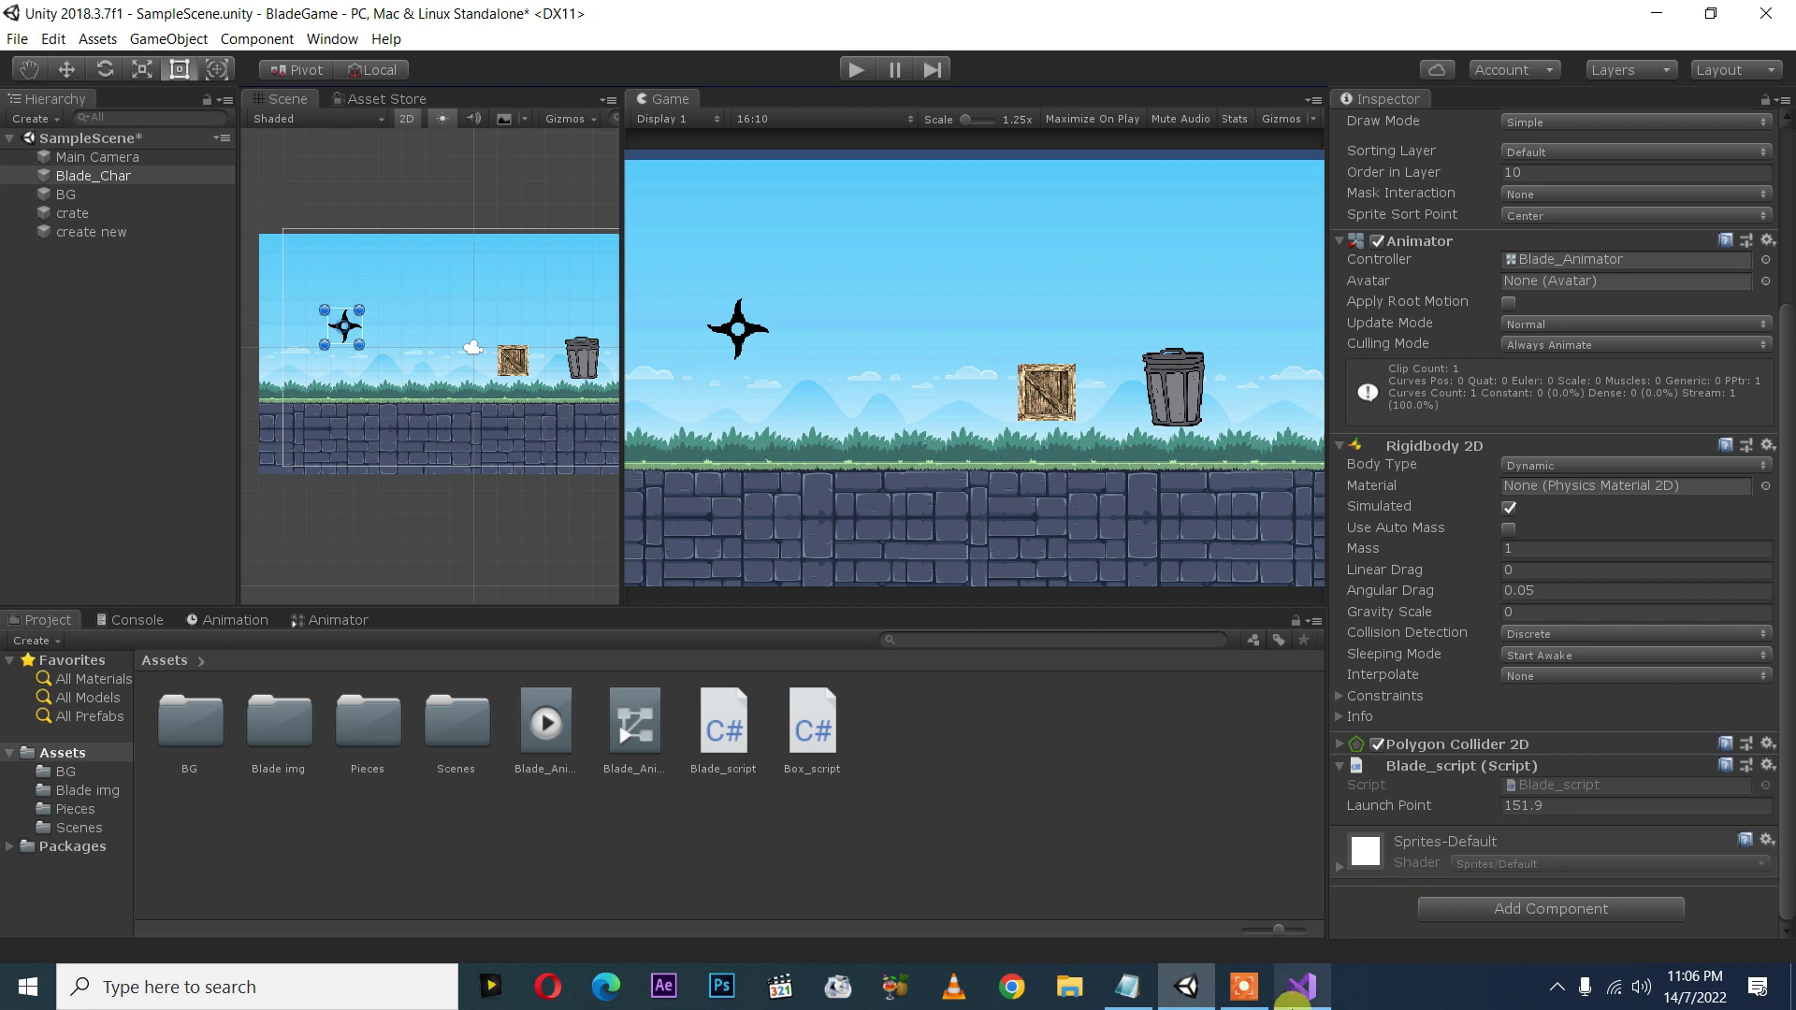
- Delete 'public' from the launchPoint declaration and insert empty [] attribute brackets
{"action": "left_click", "coordinate": [1301, 987]}
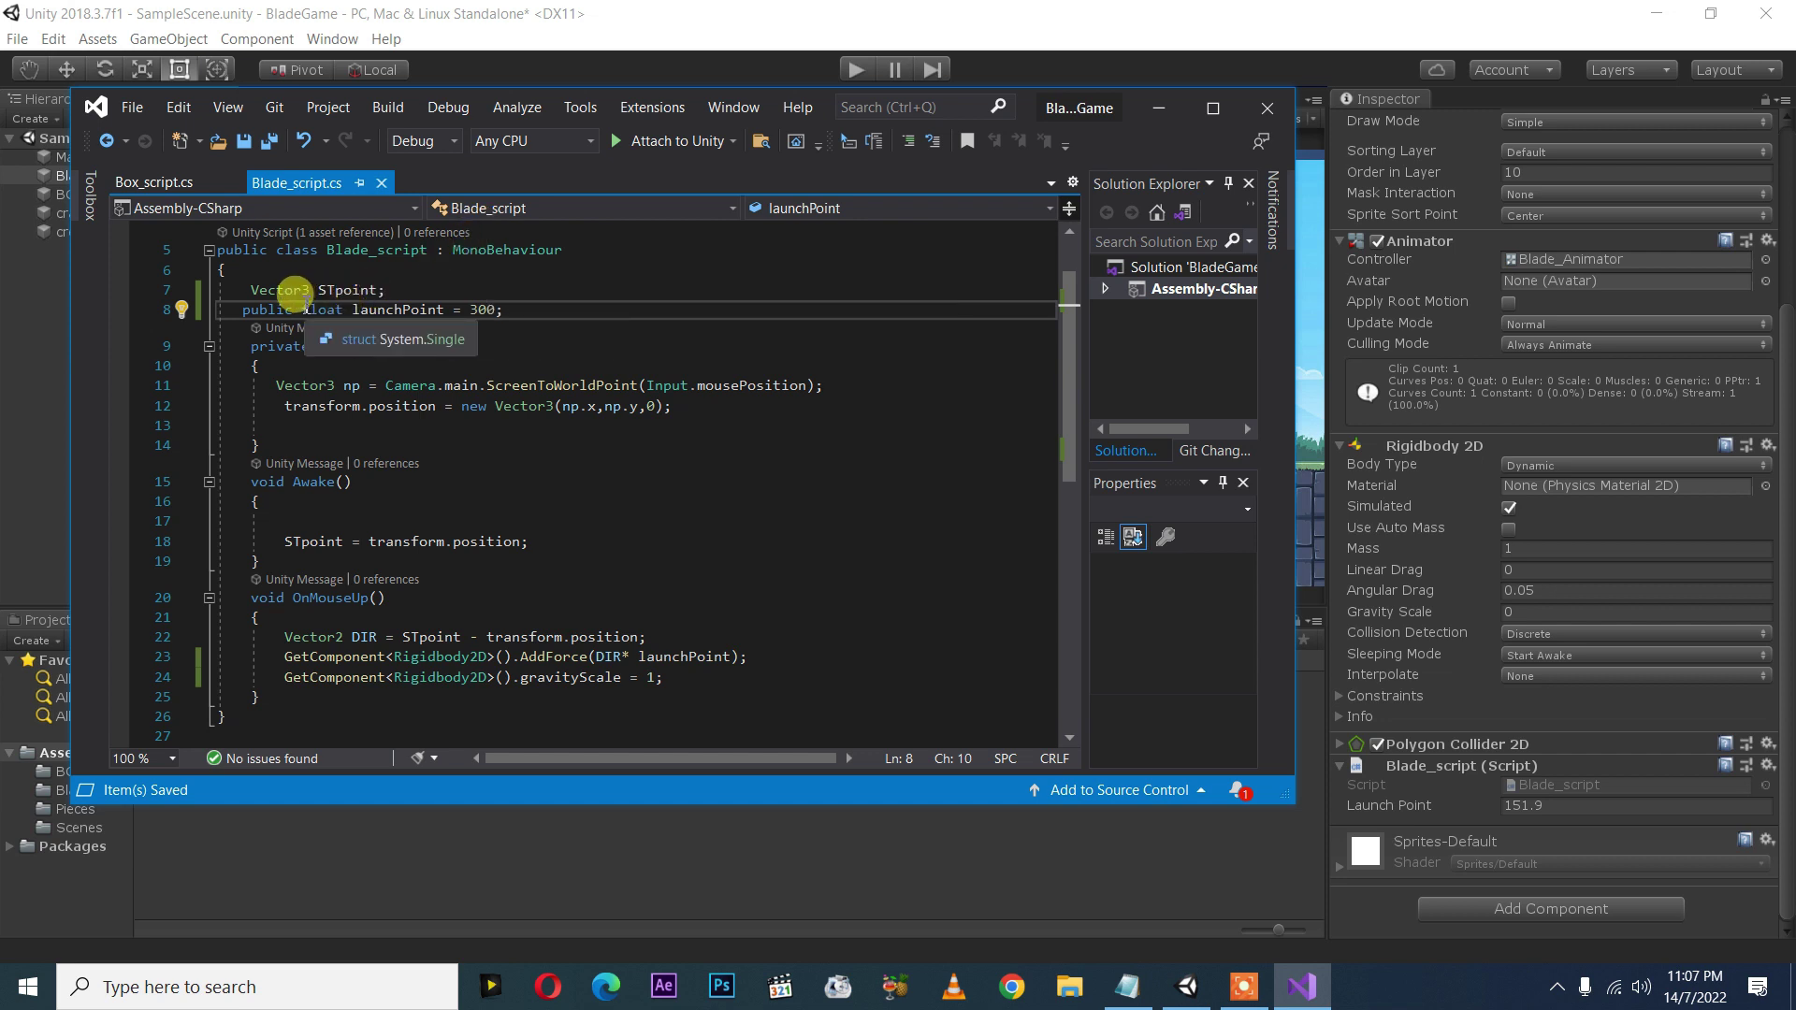
{"action": "mouse_move", "coordinate": [234, 311]}
{"action": "left_mouse_down"}
{"action": "mouse_move", "coordinate": [289, 314]}
{"action": "mouse_move", "coordinate": [246, 316]}
{"action": "left_mouse_up"}
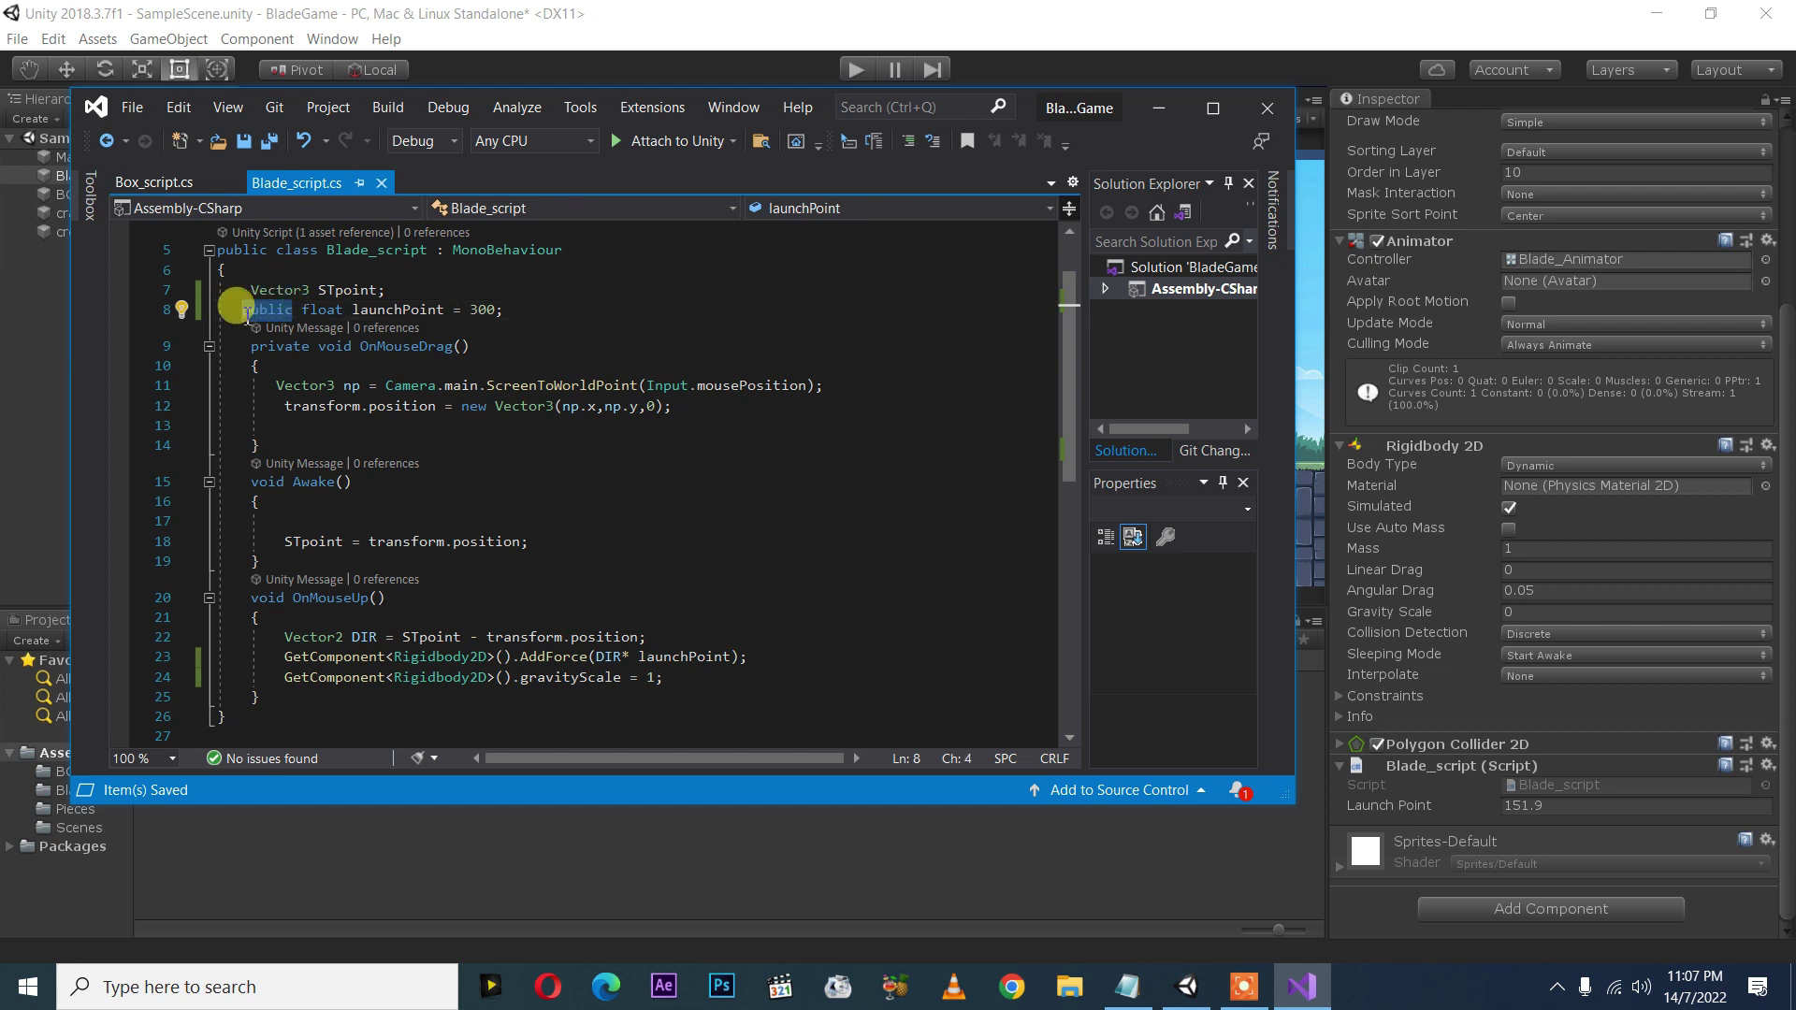
{"action": "key", "text": "BackSpace"}
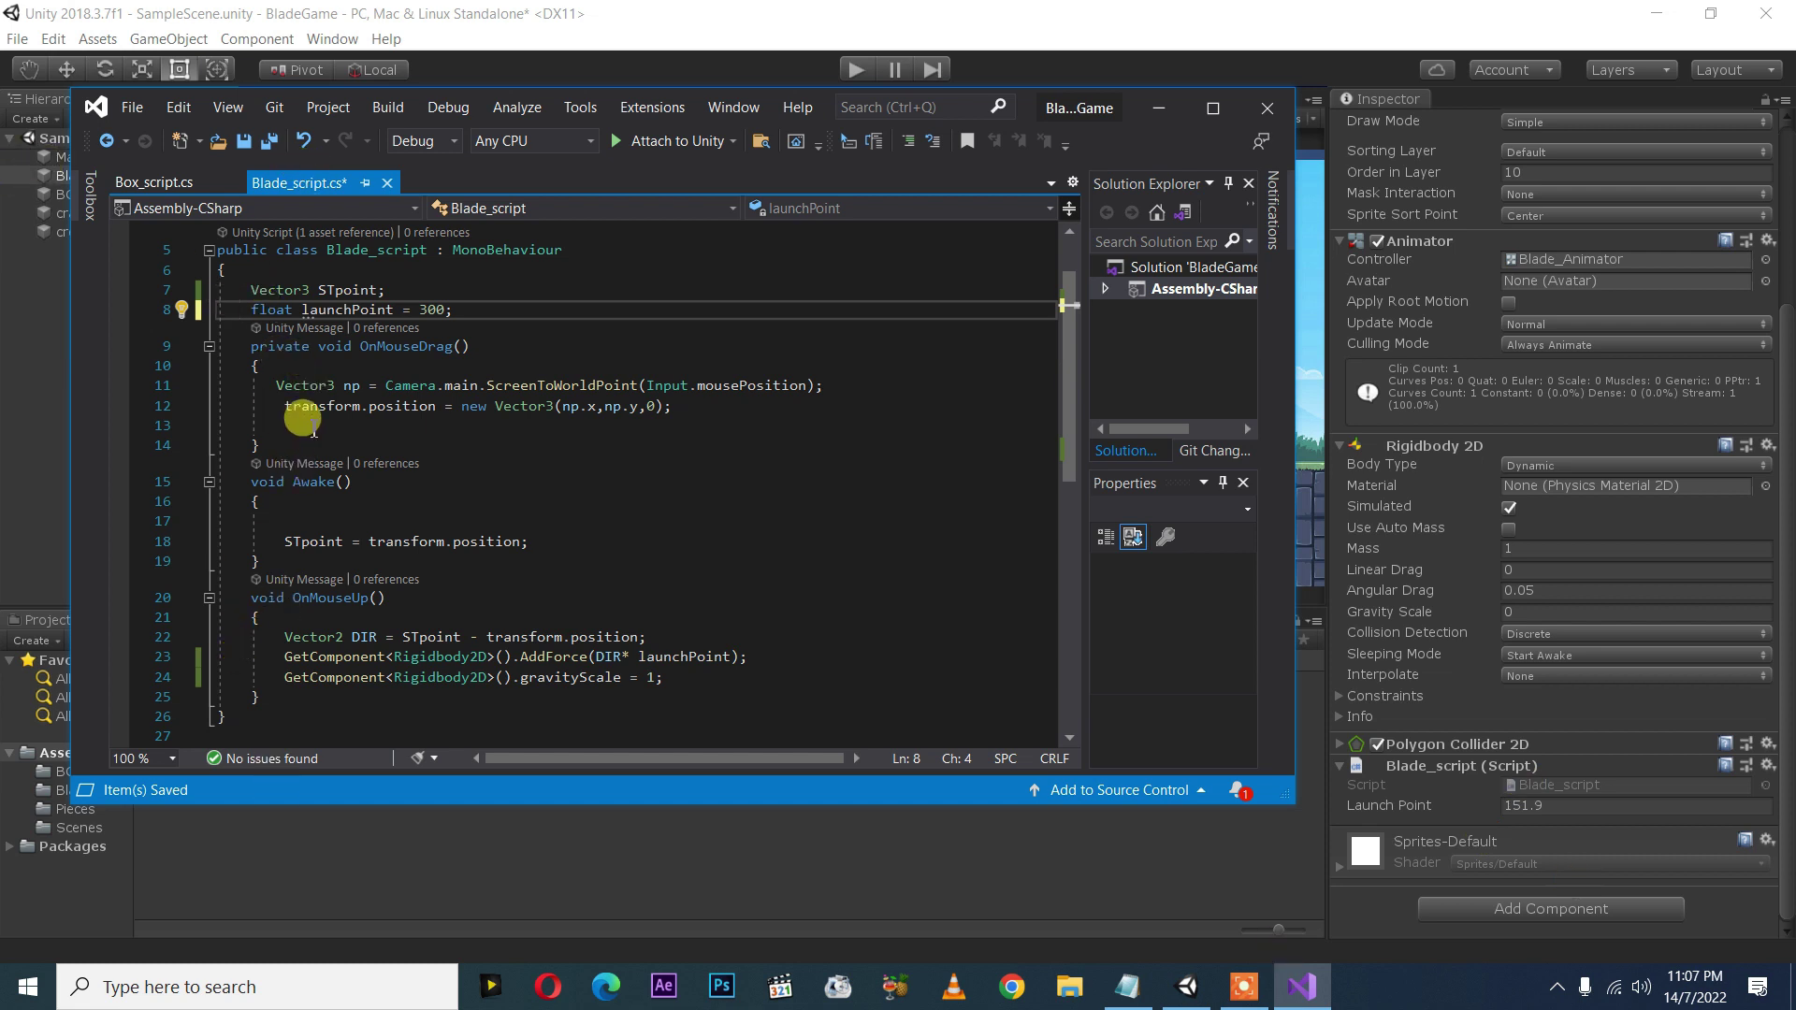
{"action": "type", "text": "{"}
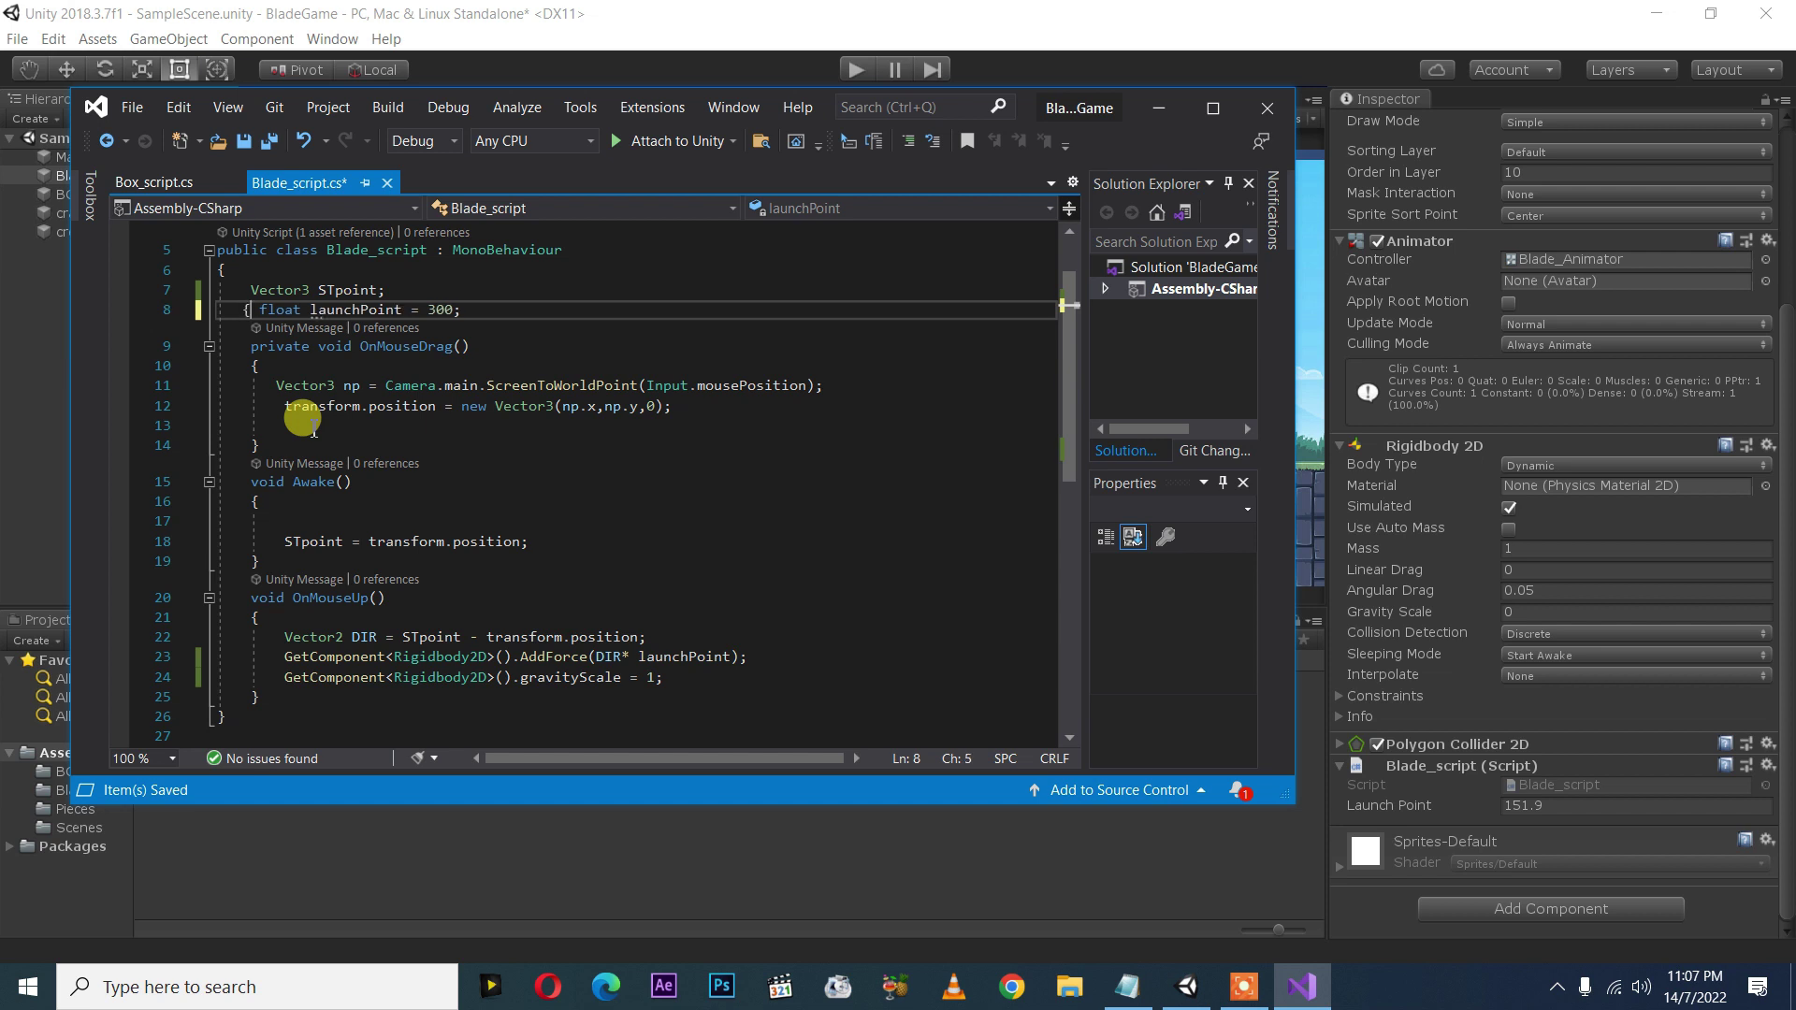
{"action": "key", "text": "BackSpace"}
{"action": "type", "text": "[]"}
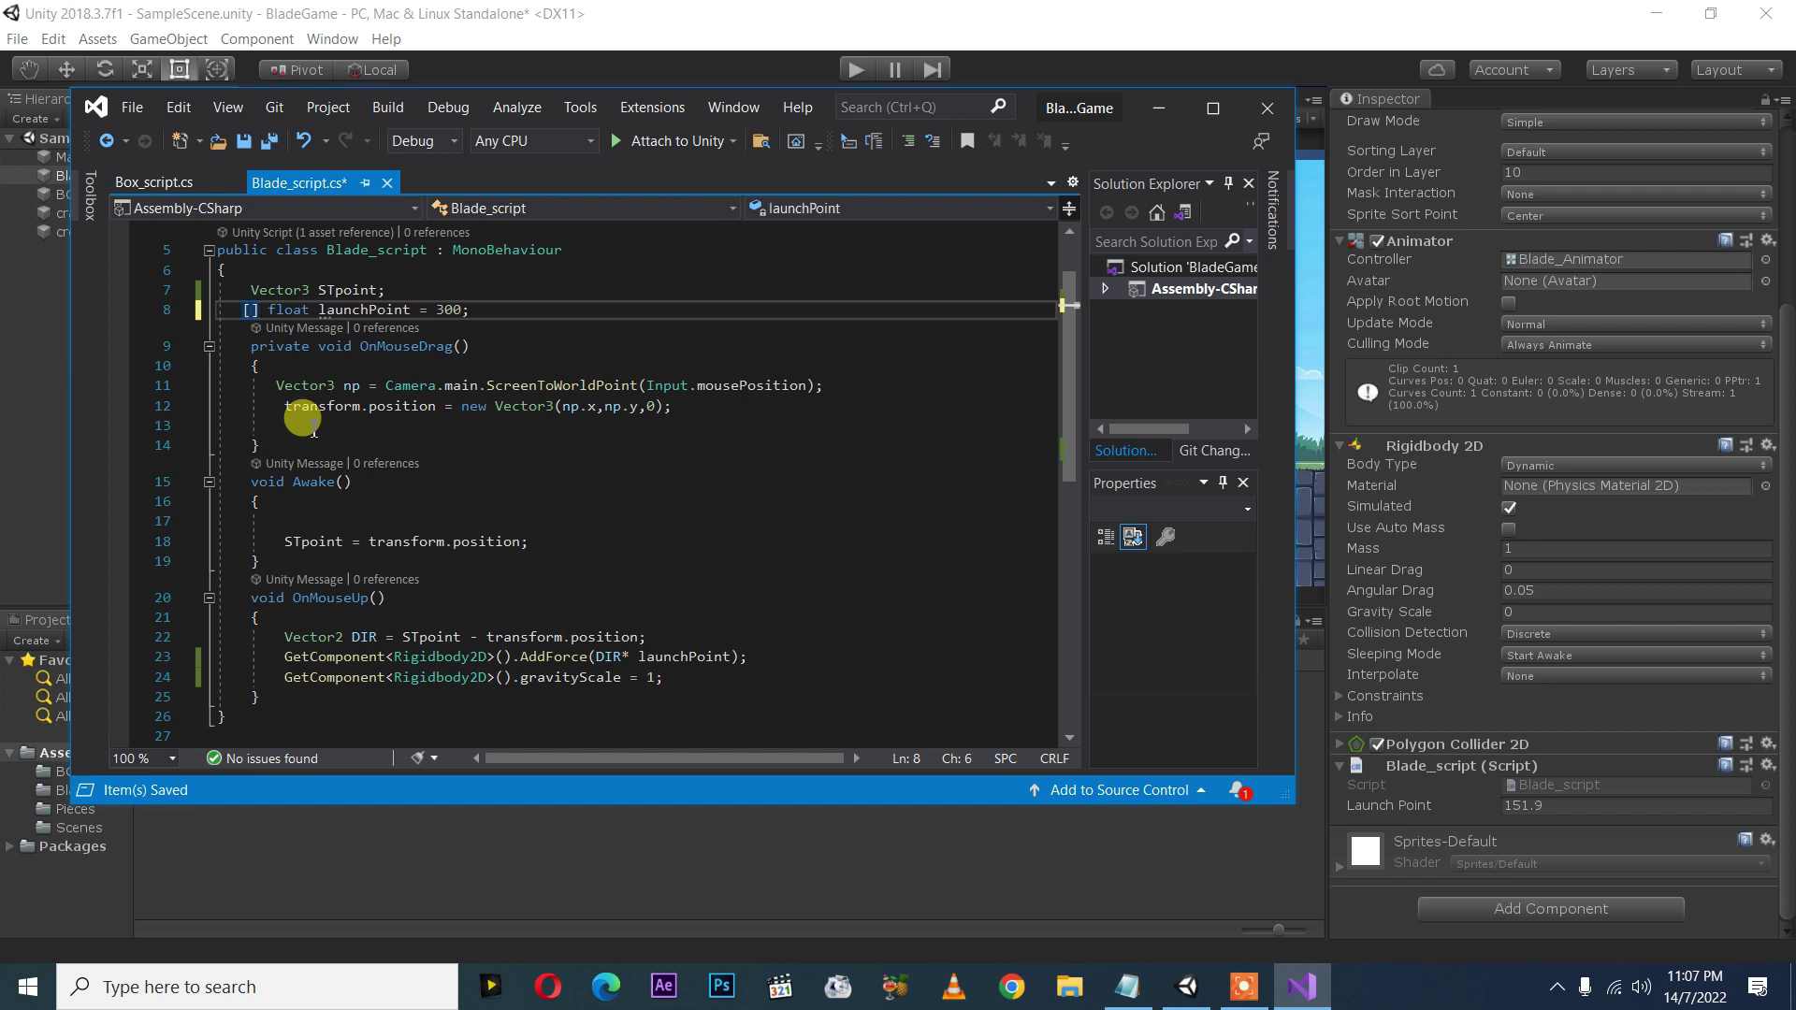
{"action": "key", "text": "Left"}
- Fill the brackets with SerializeField, making line 8 [SerializeField] float launchPoint = 300, and save all
{"action": "type", "text": "ser"}
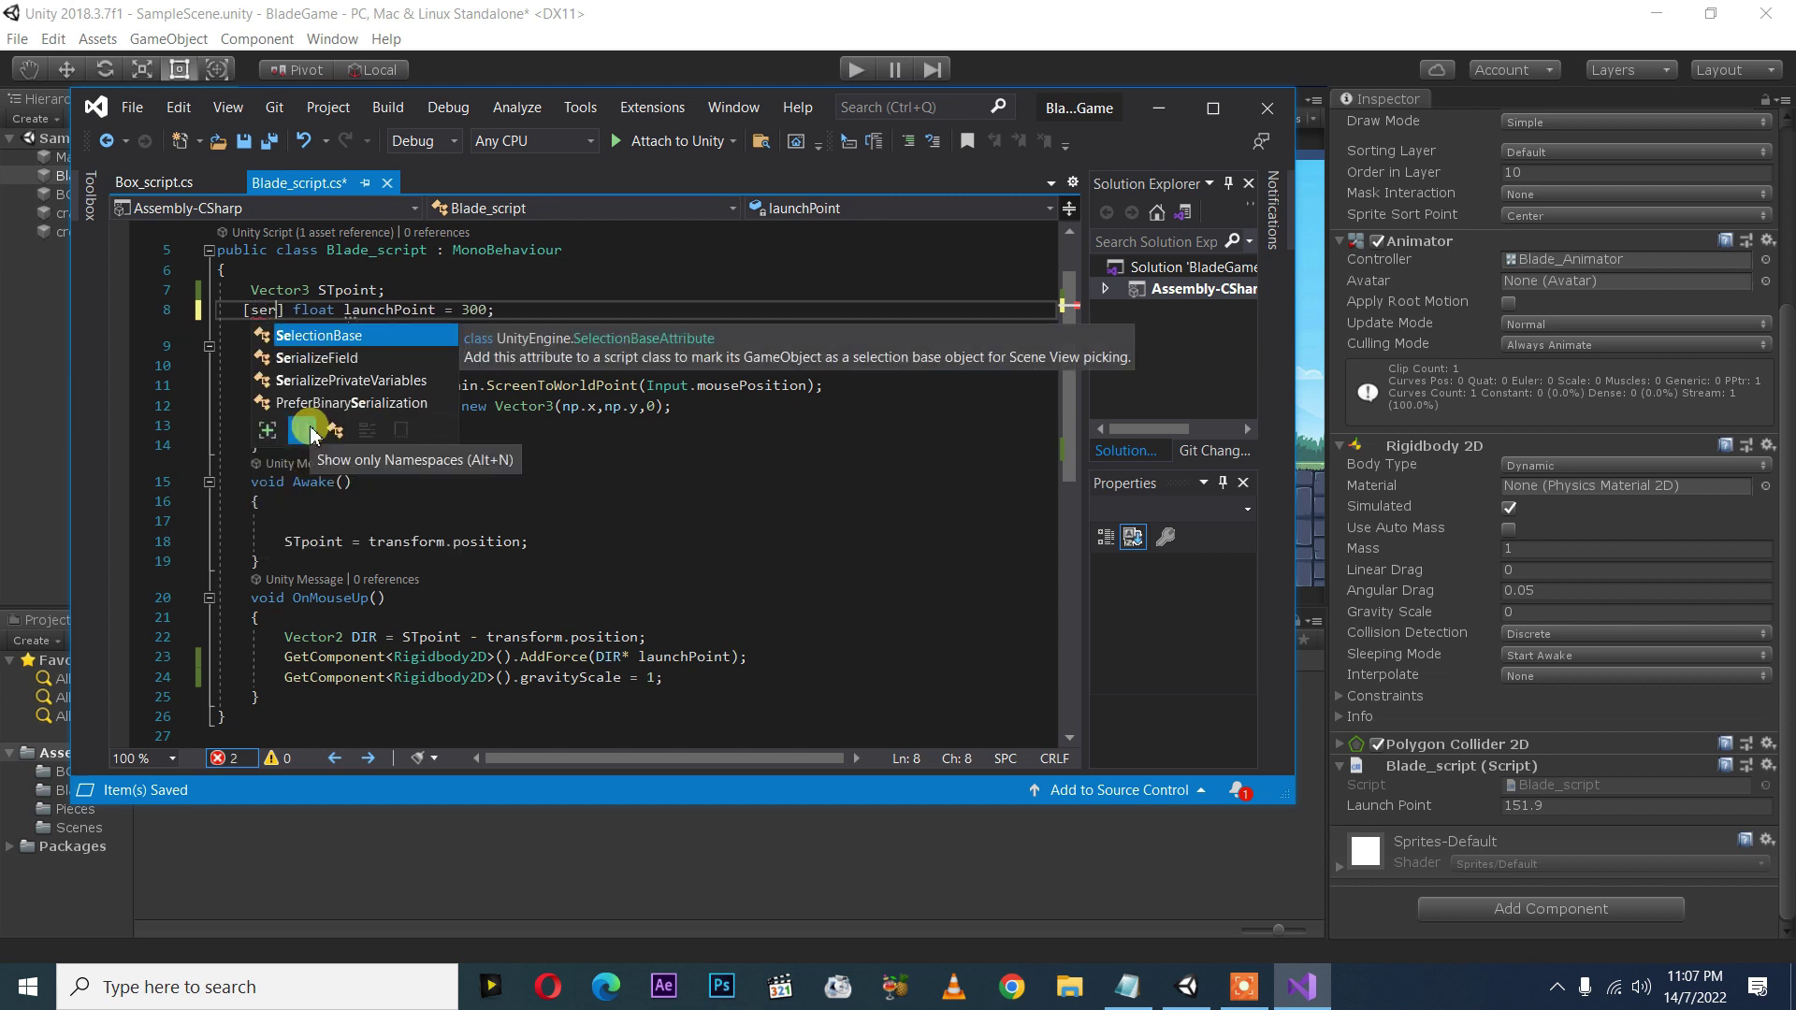
{"action": "left_click", "coordinate": [312, 432]}
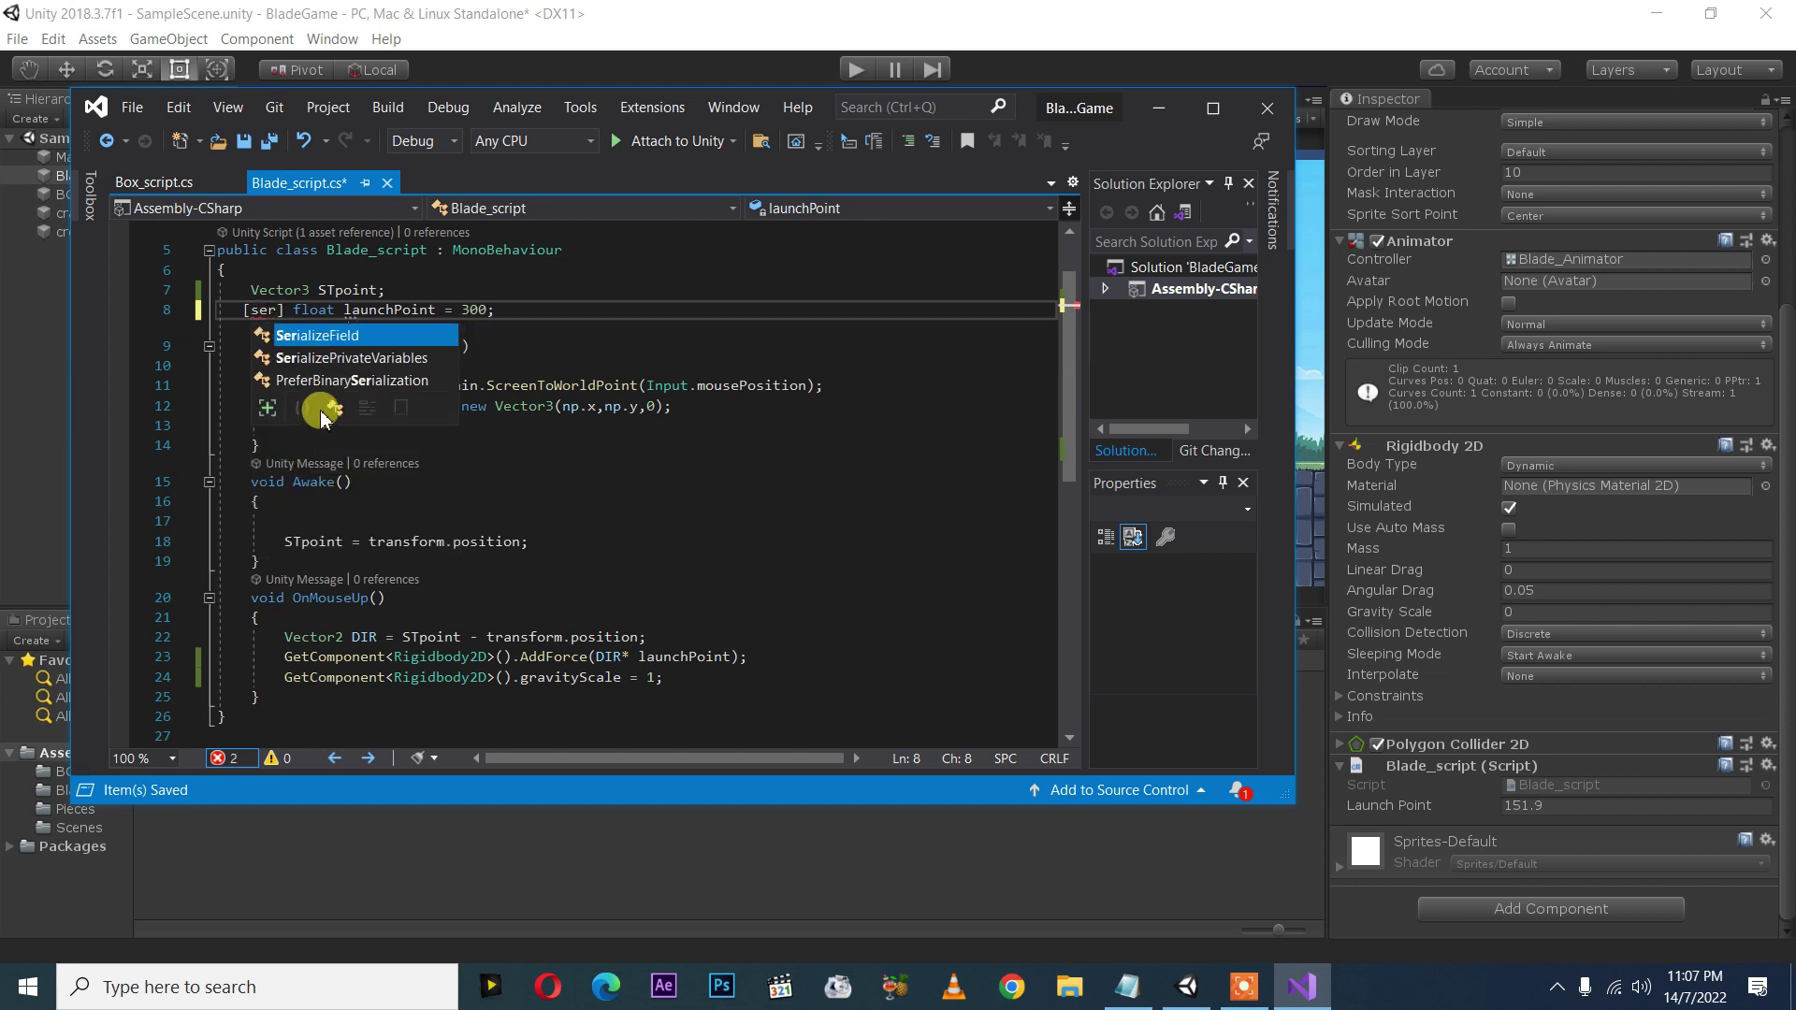
{"action": "double_click", "coordinate": [347, 343]}
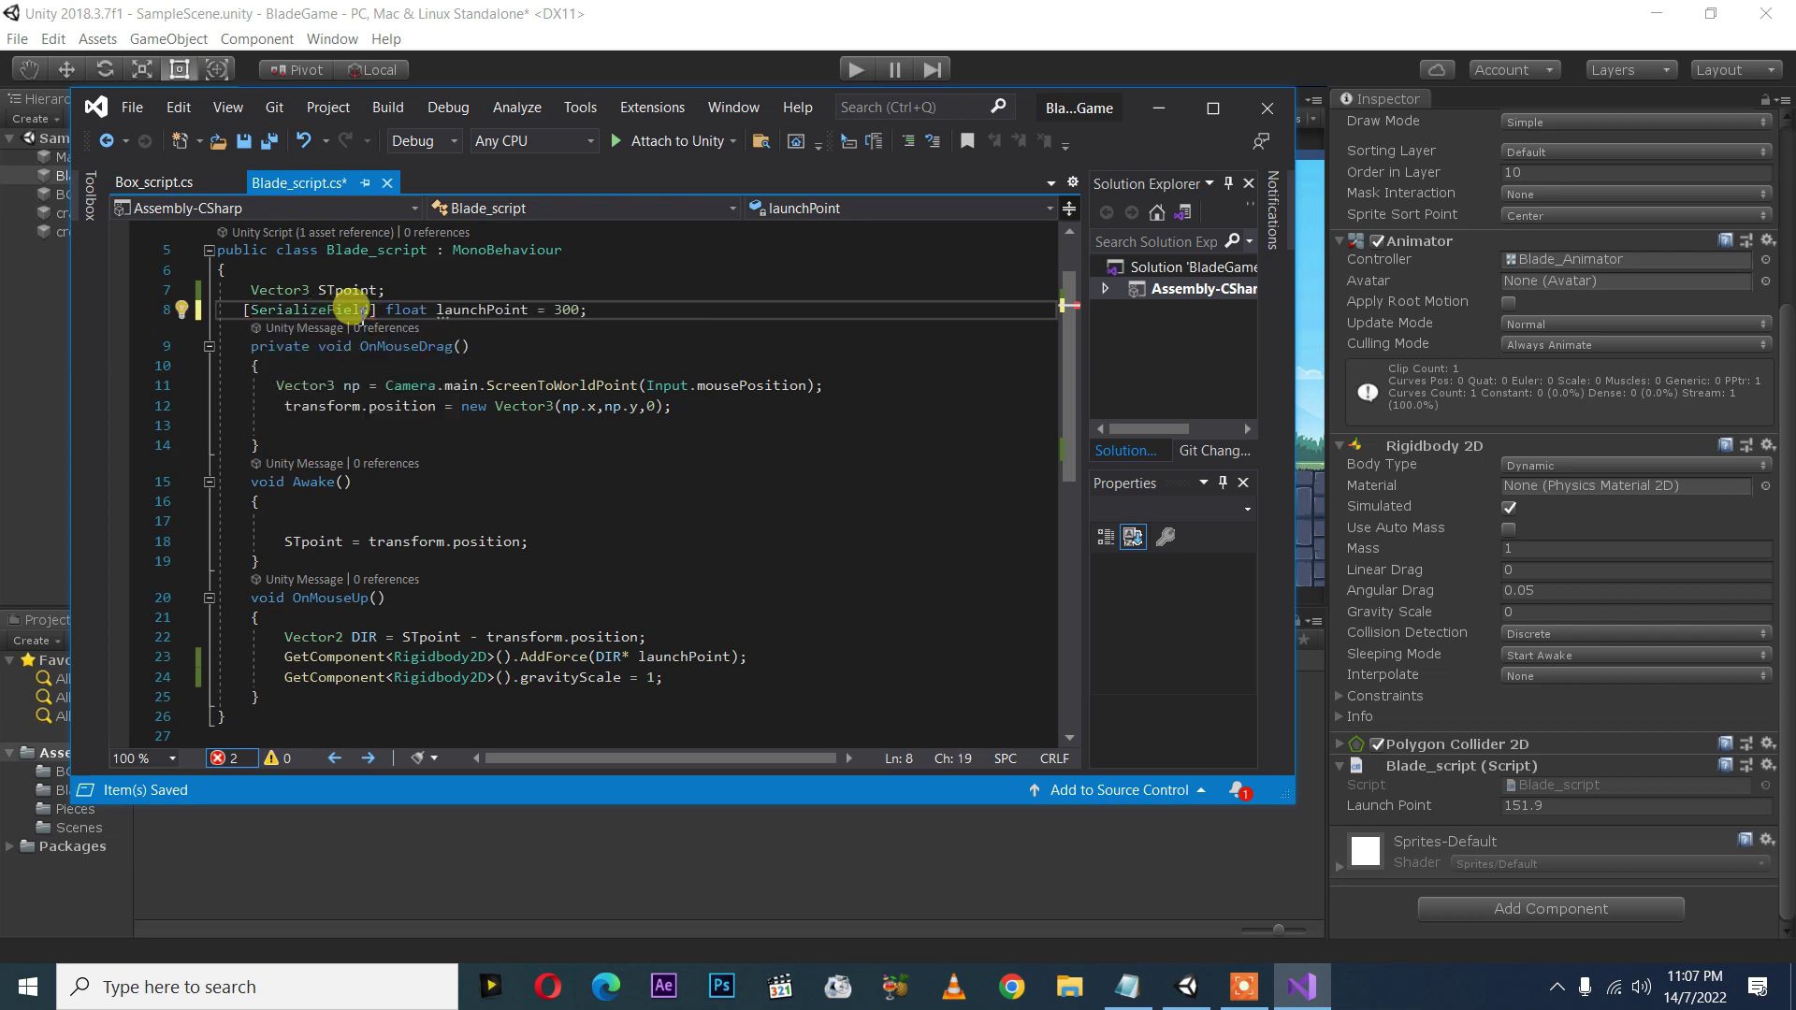
{"action": "left_click", "coordinate": [363, 312]}
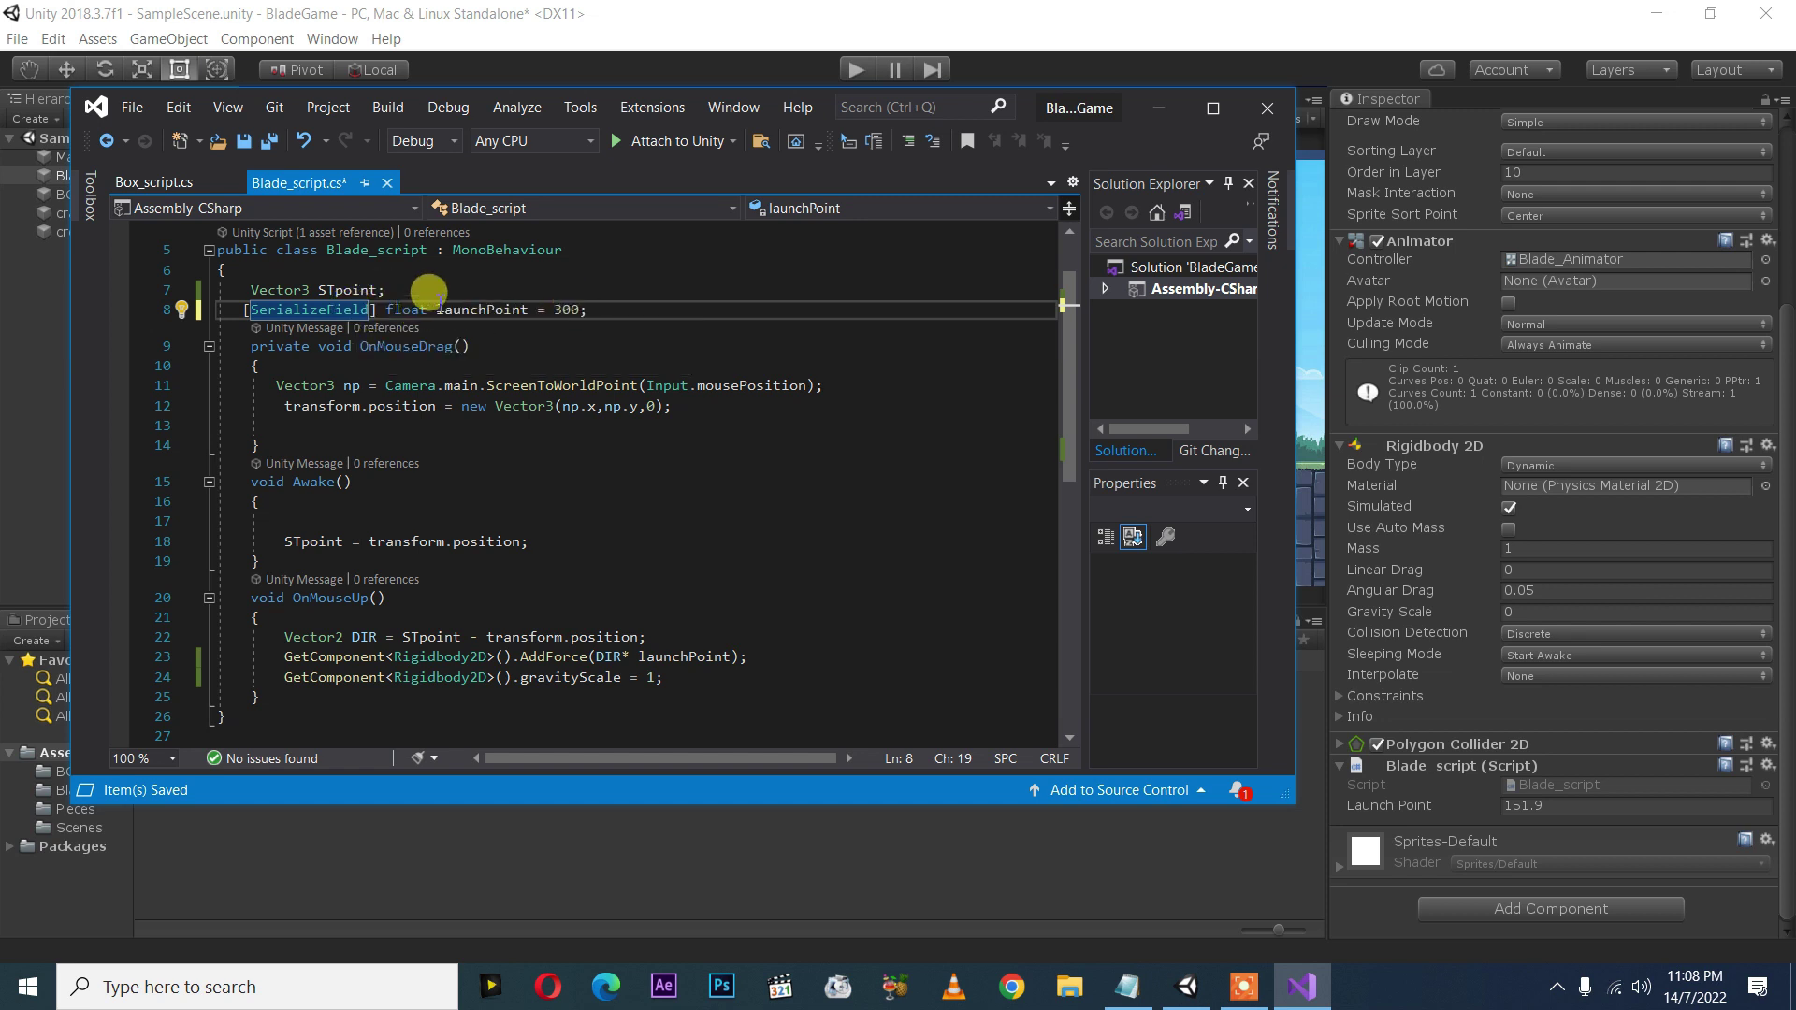
{"action": "mouse_move", "coordinate": [281, 289]}
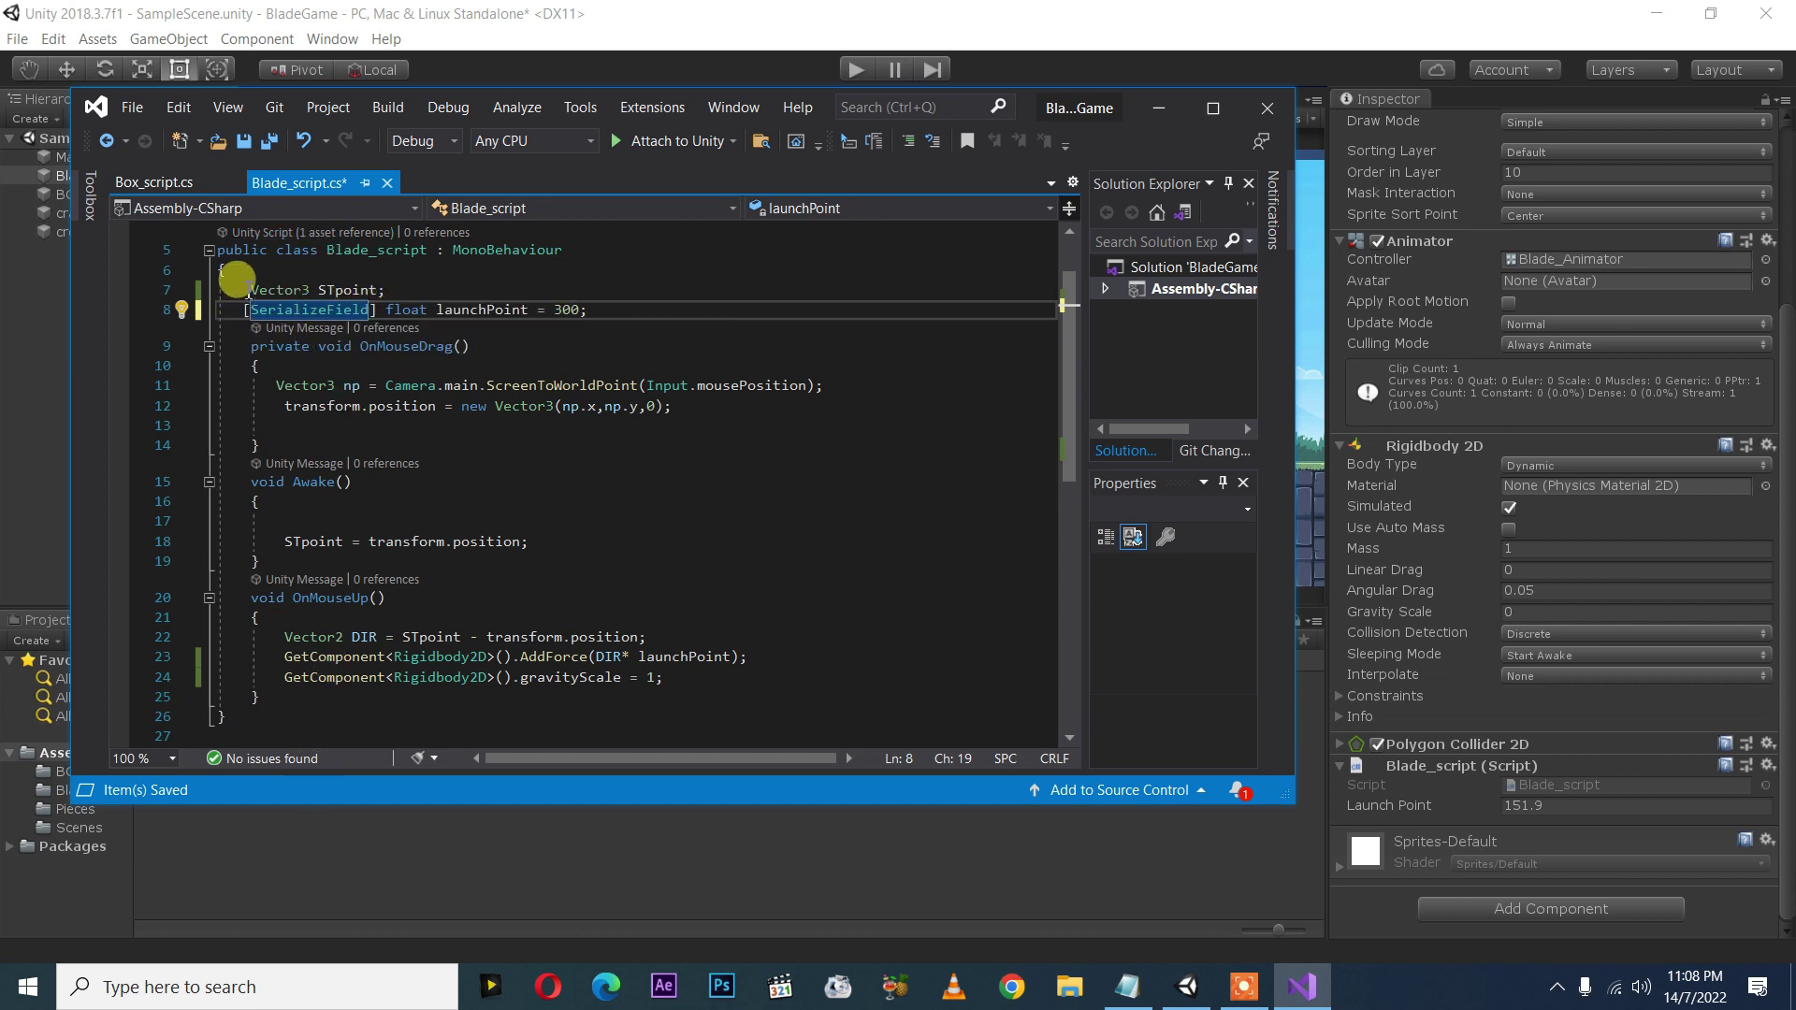
{"action": "left_click", "coordinate": [132, 107]}
{"action": "left_click", "coordinate": [260, 384]}
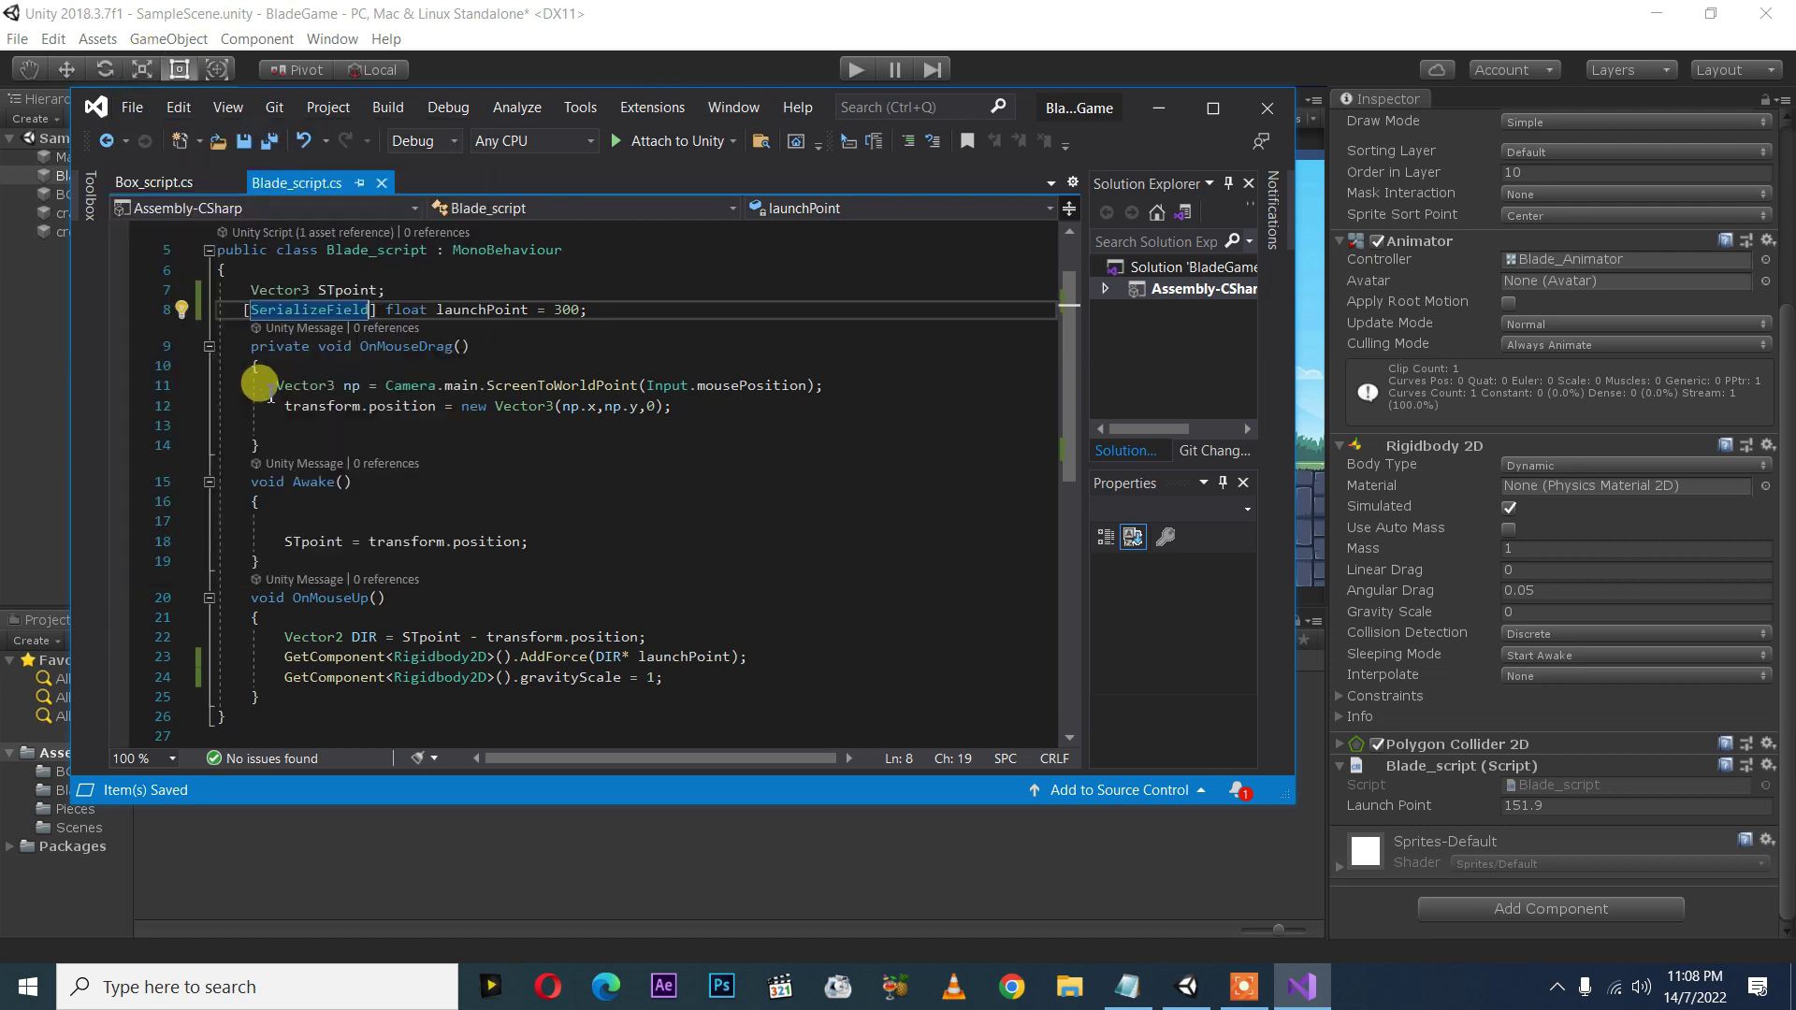
- Back in Unity, reselect Blade_Char, play the scene and fling the shuriken
{"action": "left_click", "coordinate": [1173, 112]}
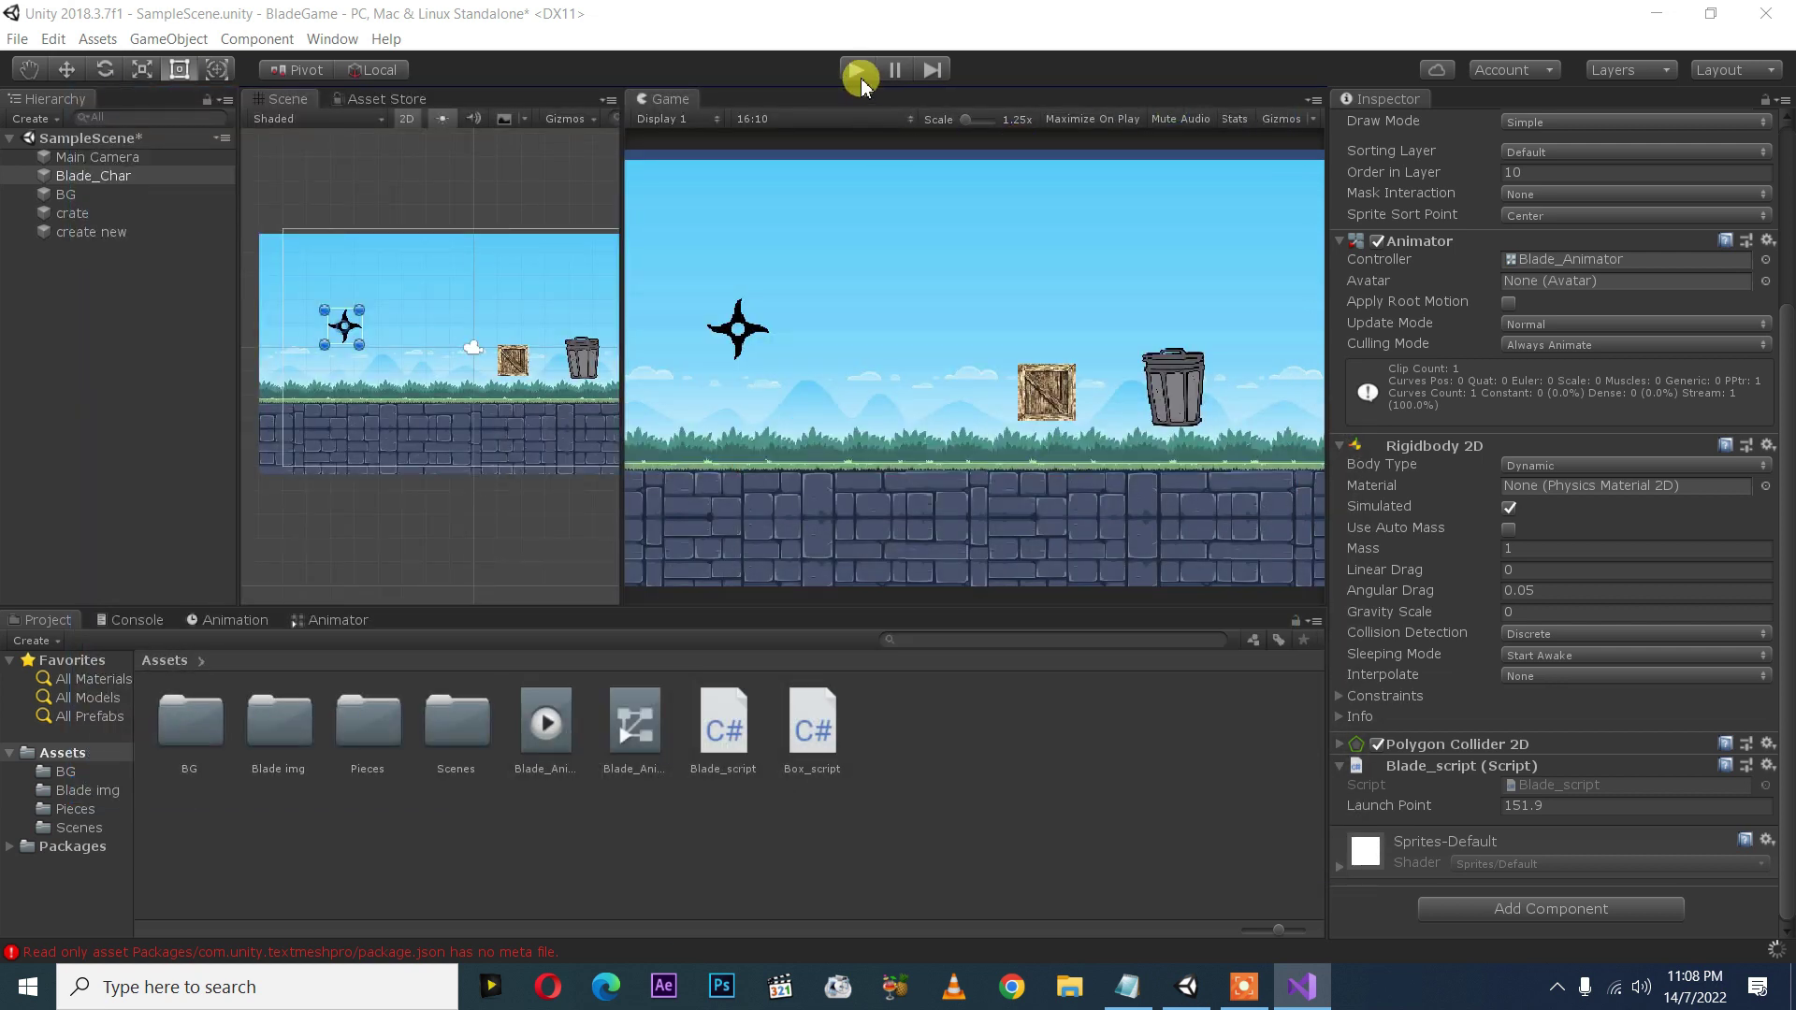
{"action": "left_click", "coordinate": [386, 318]}
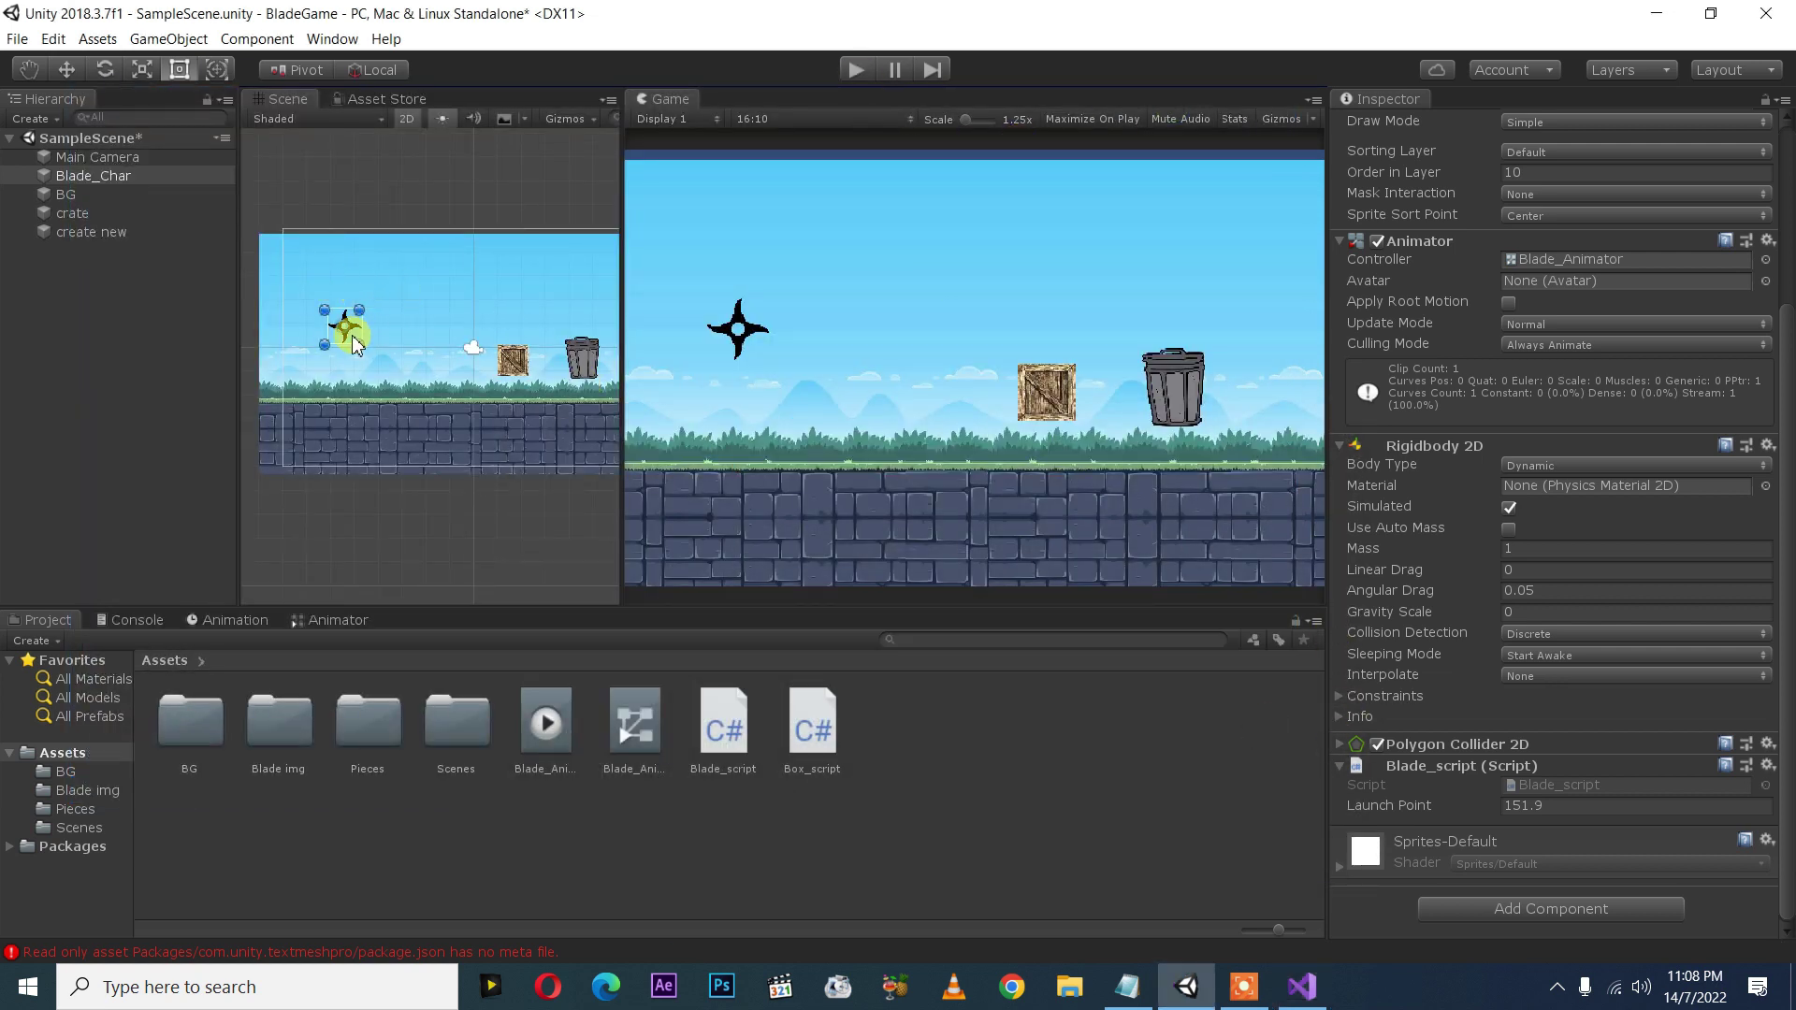
{"action": "left_click", "coordinate": [357, 333]}
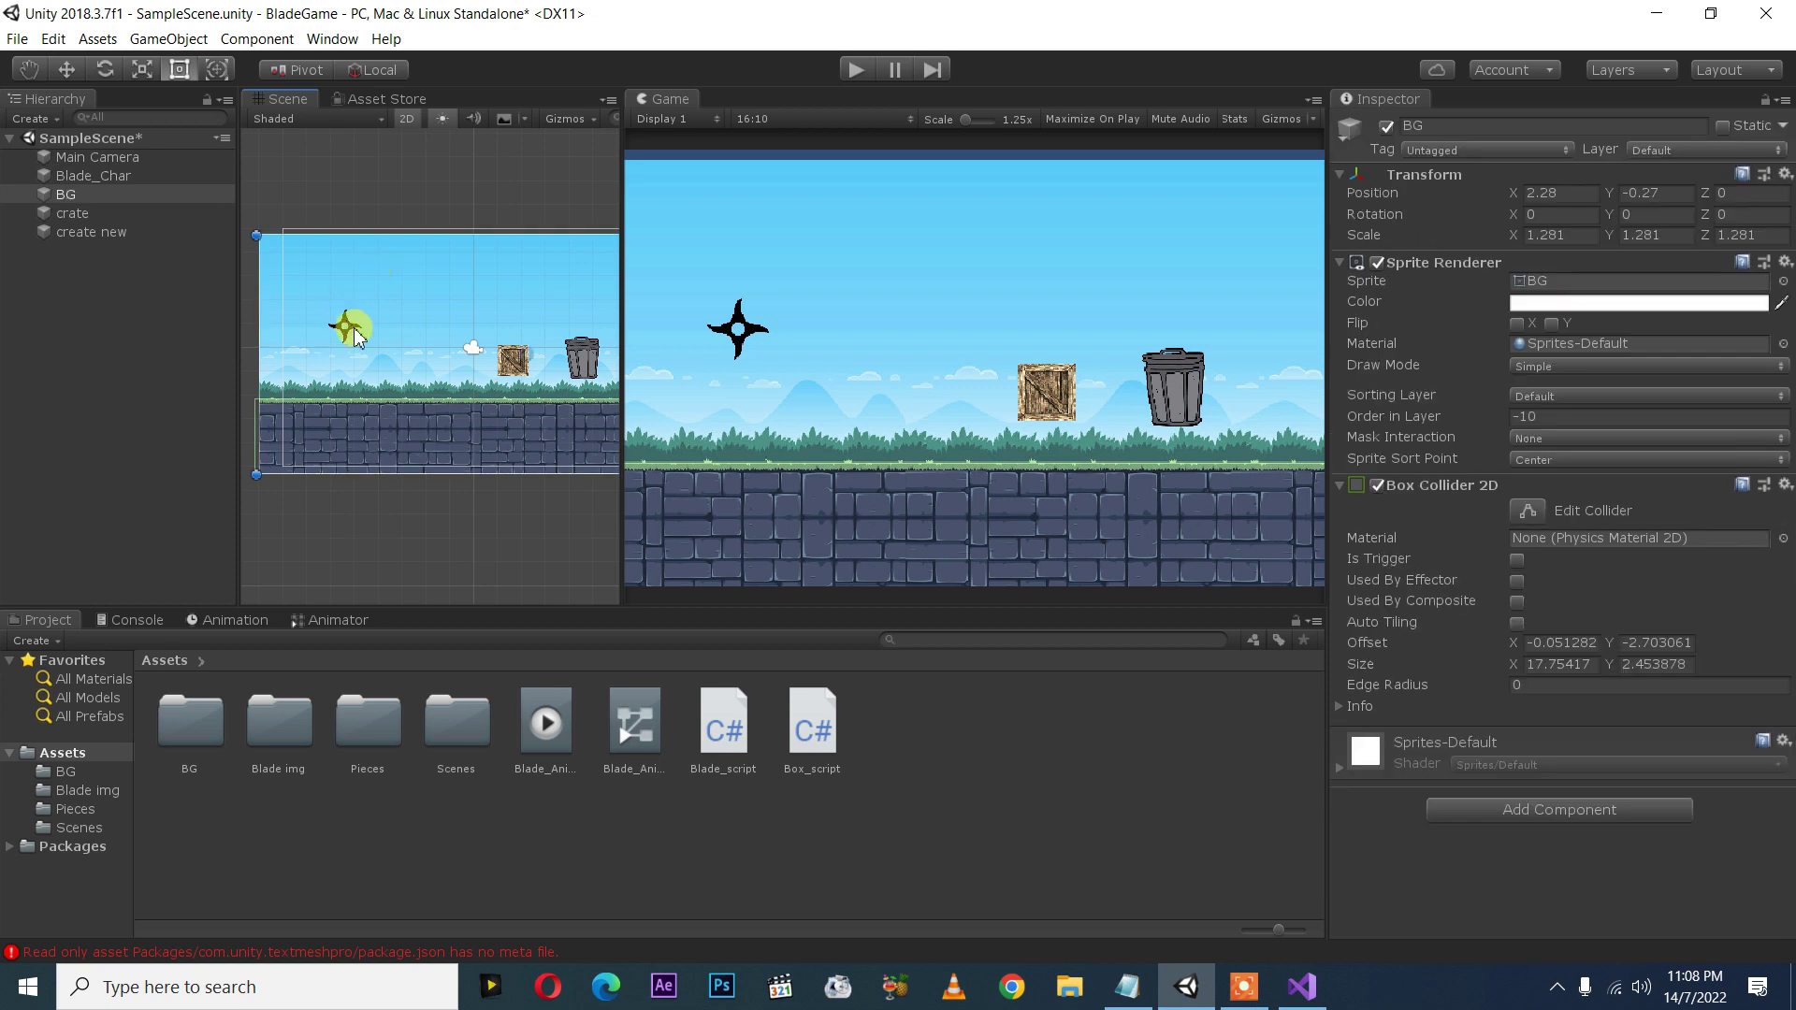
{"action": "left_click", "coordinate": [355, 329]}
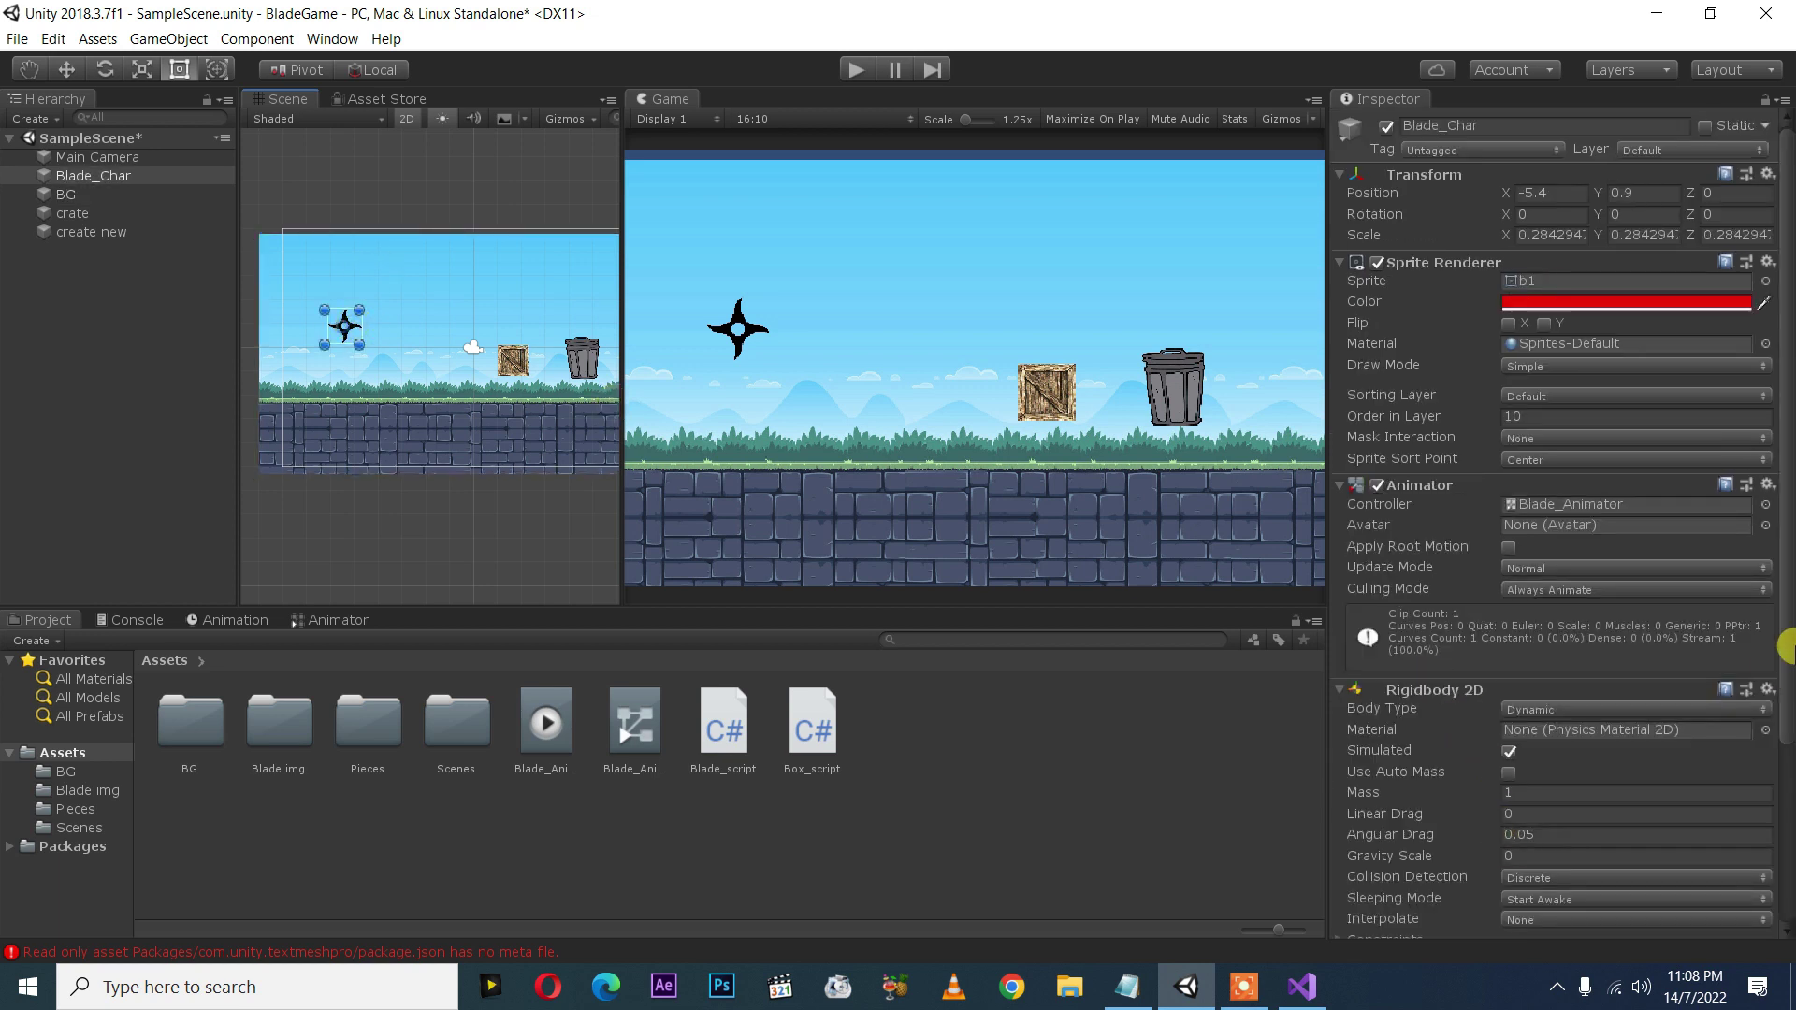
{"action": "left_click_drag", "start_coordinate": [1787, 645], "coordinate": [1784, 794]}
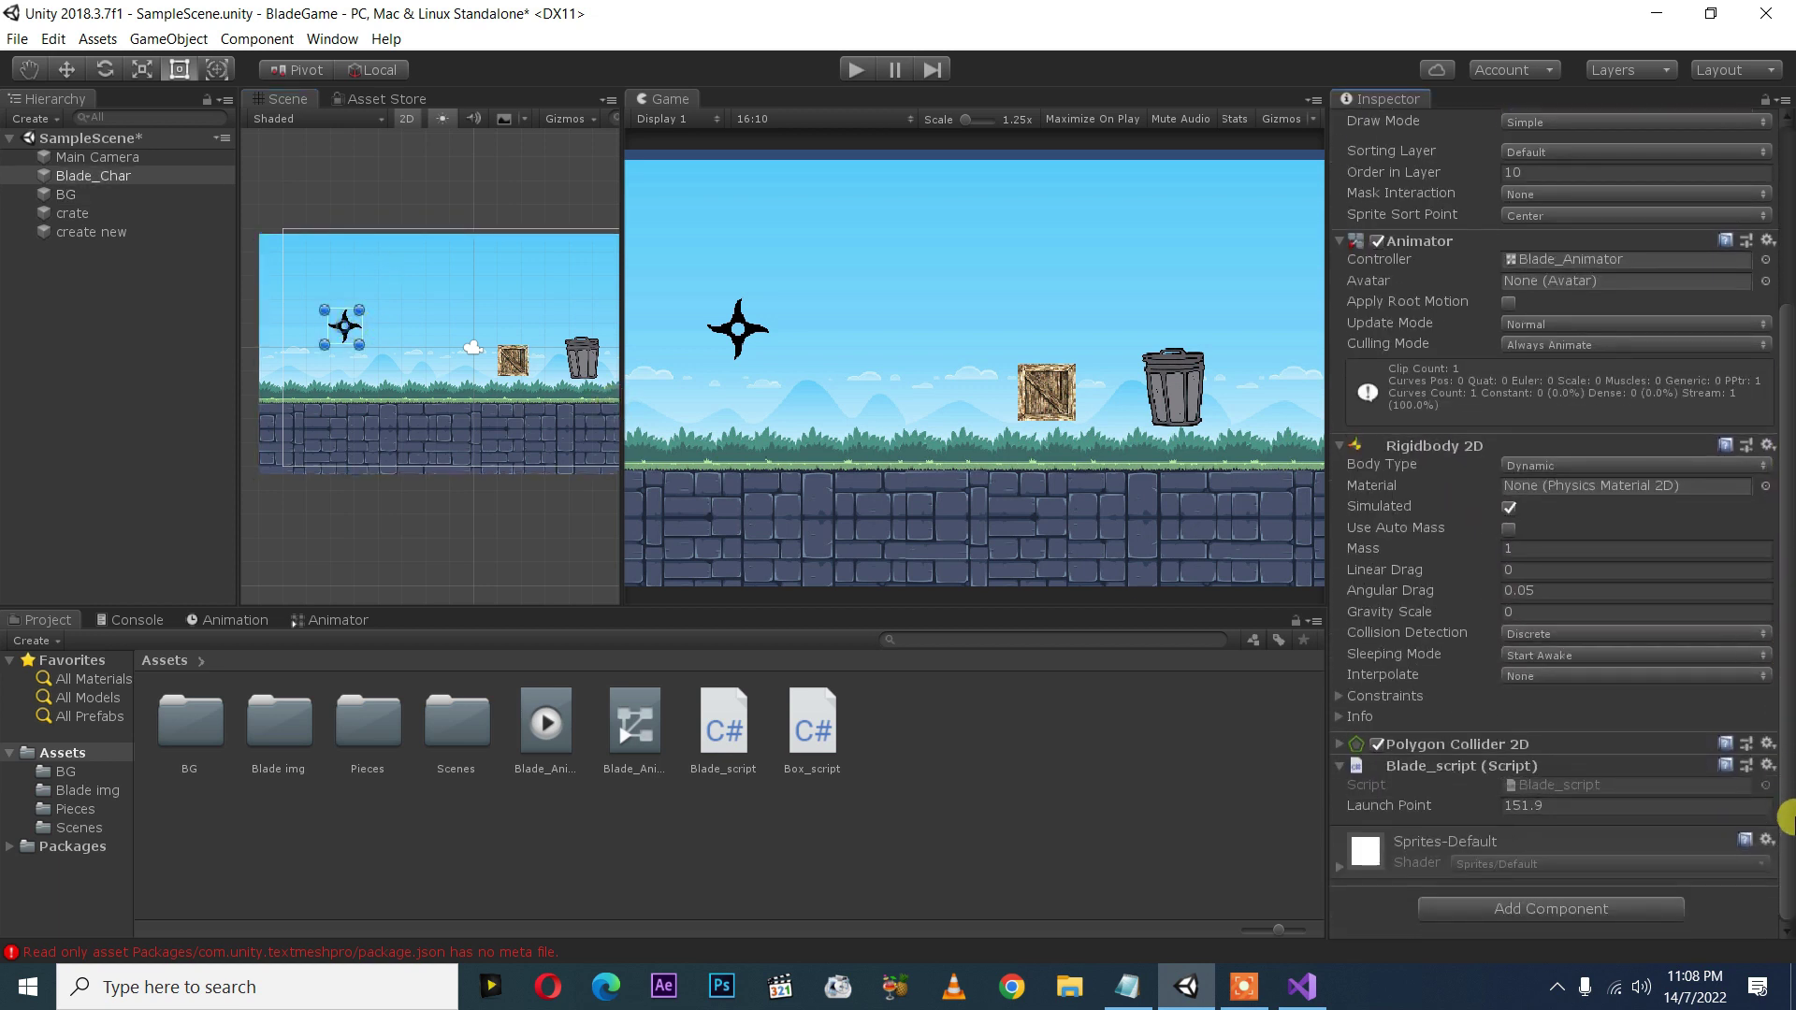
{"action": "left_click", "coordinate": [855, 69]}
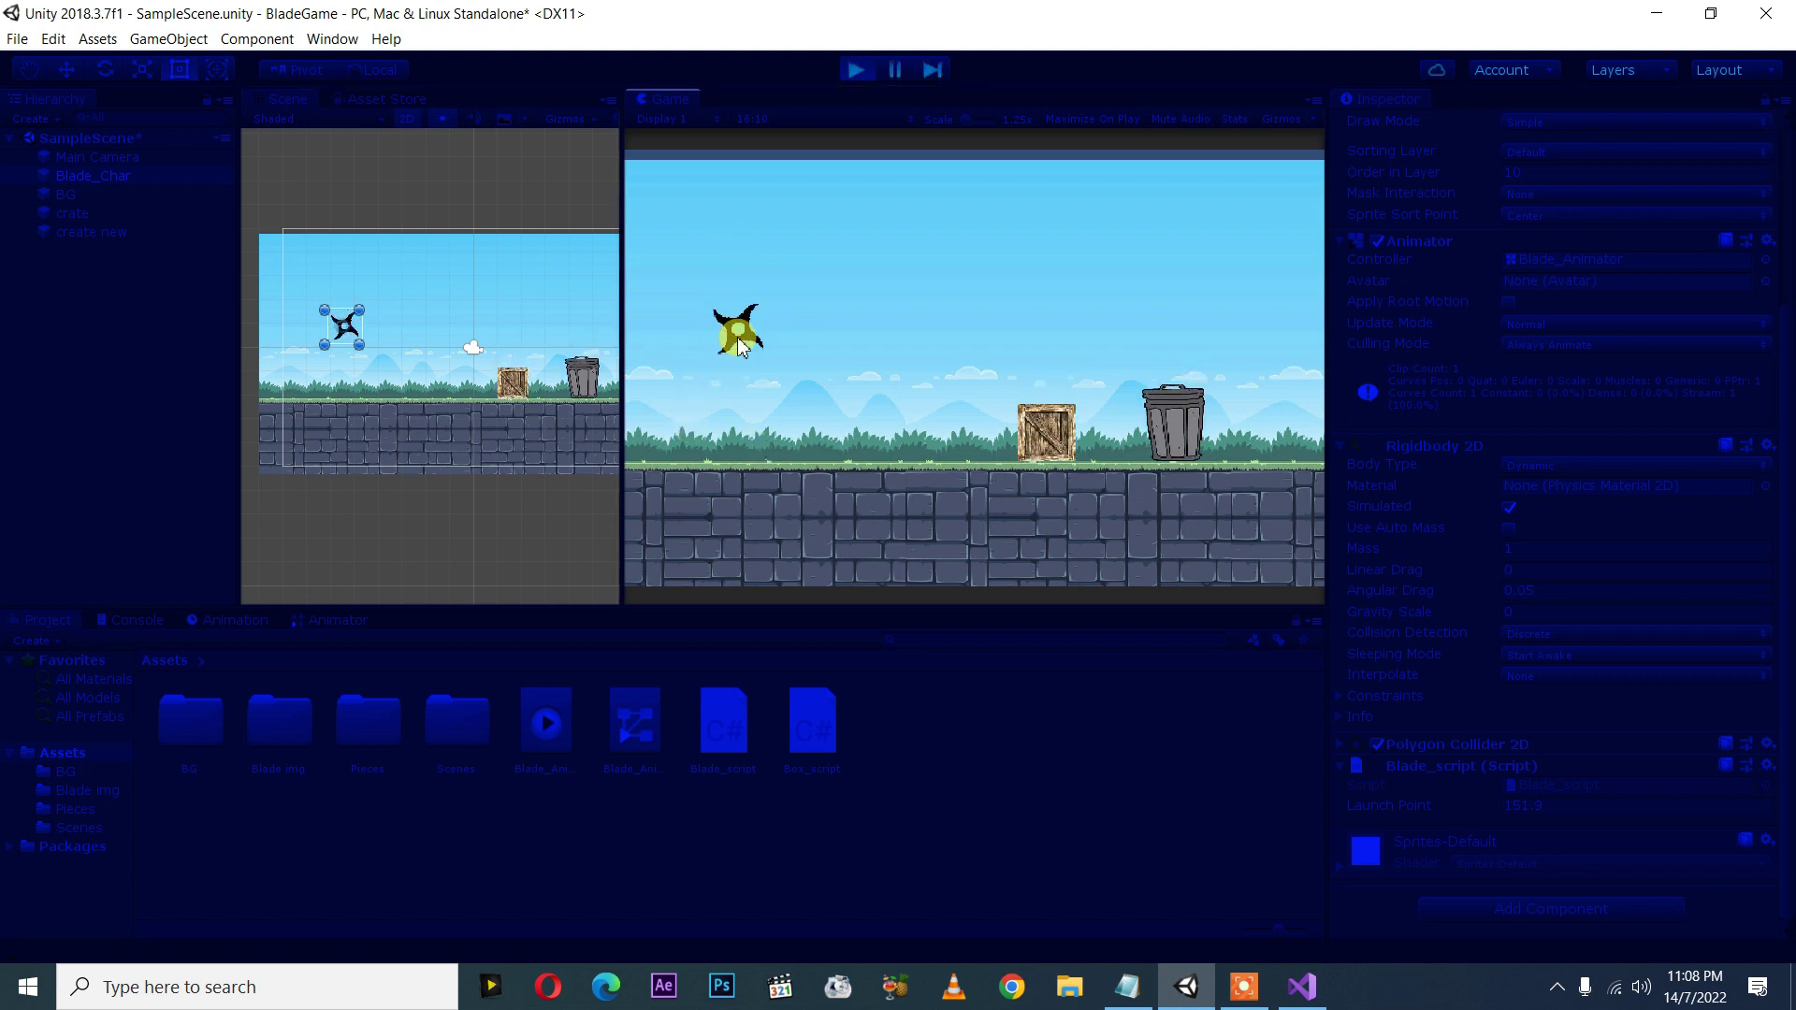
{"action": "left_click_drag", "start_coordinate": [739, 327], "coordinate": [665, 364]}
{"action": "left_click", "coordinate": [857, 72]}
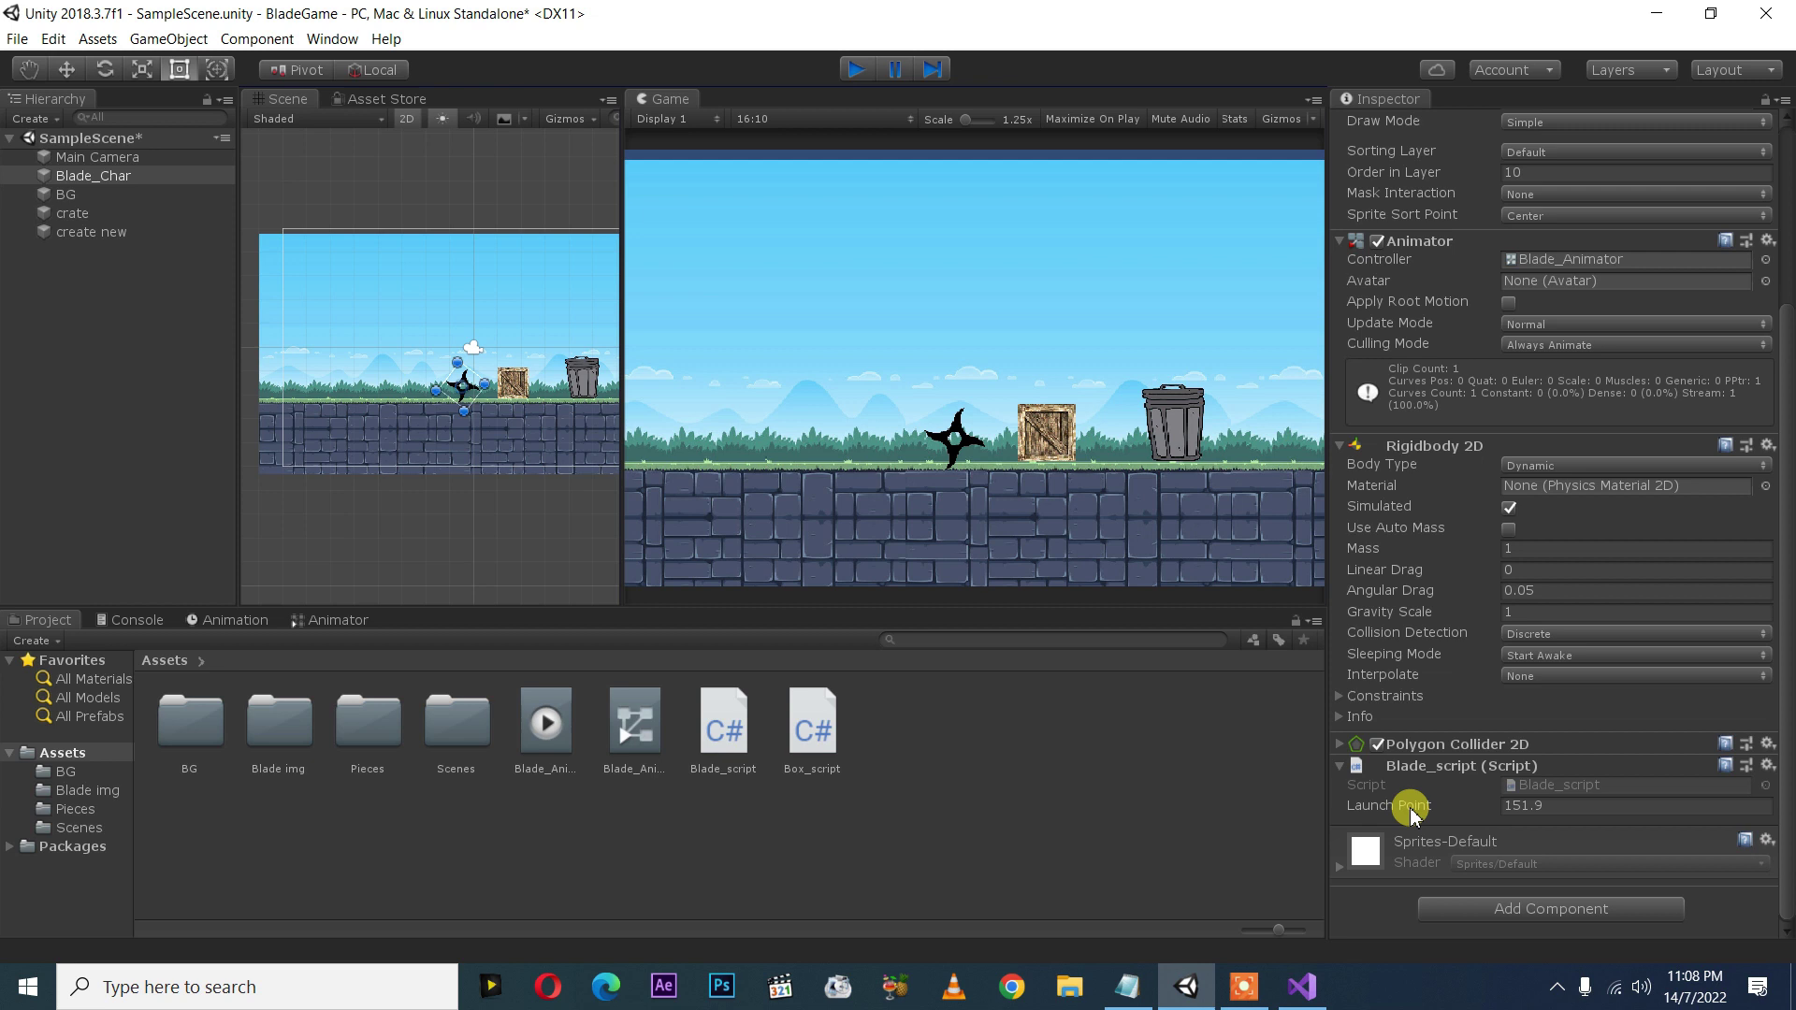
- Raise Launch Point to 716.7, replay and fling the shuriken, then stop the game
{"action": "mouse_move", "coordinate": [1411, 816]}
{"action": "left_mouse_down"}
{"action": "mouse_move", "coordinate": [345, 839]}
{"action": "mouse_move", "coordinate": [1663, 789]}
{"action": "mouse_move", "coordinate": [1437, 748]}
{"action": "left_mouse_up"}
{"action": "left_click_drag", "start_coordinate": [769, 252], "coordinate": [1453, 810]}
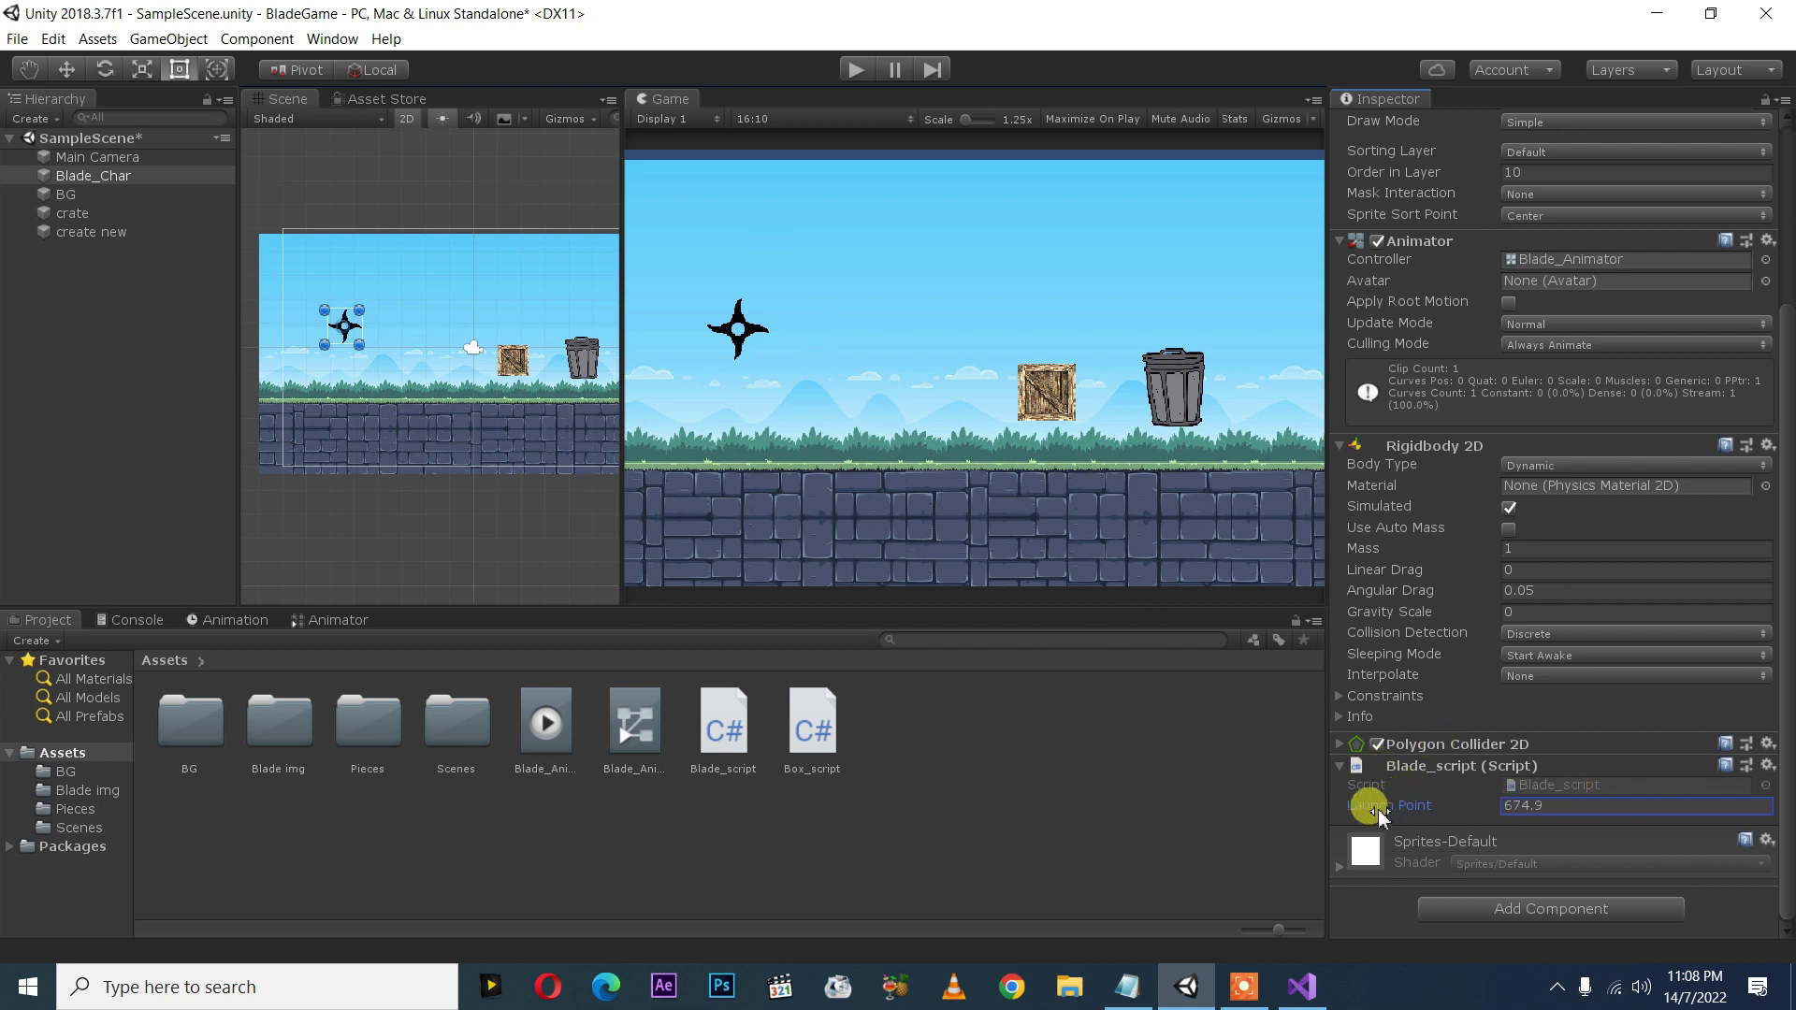
{"action": "left_click", "coordinate": [855, 69]}
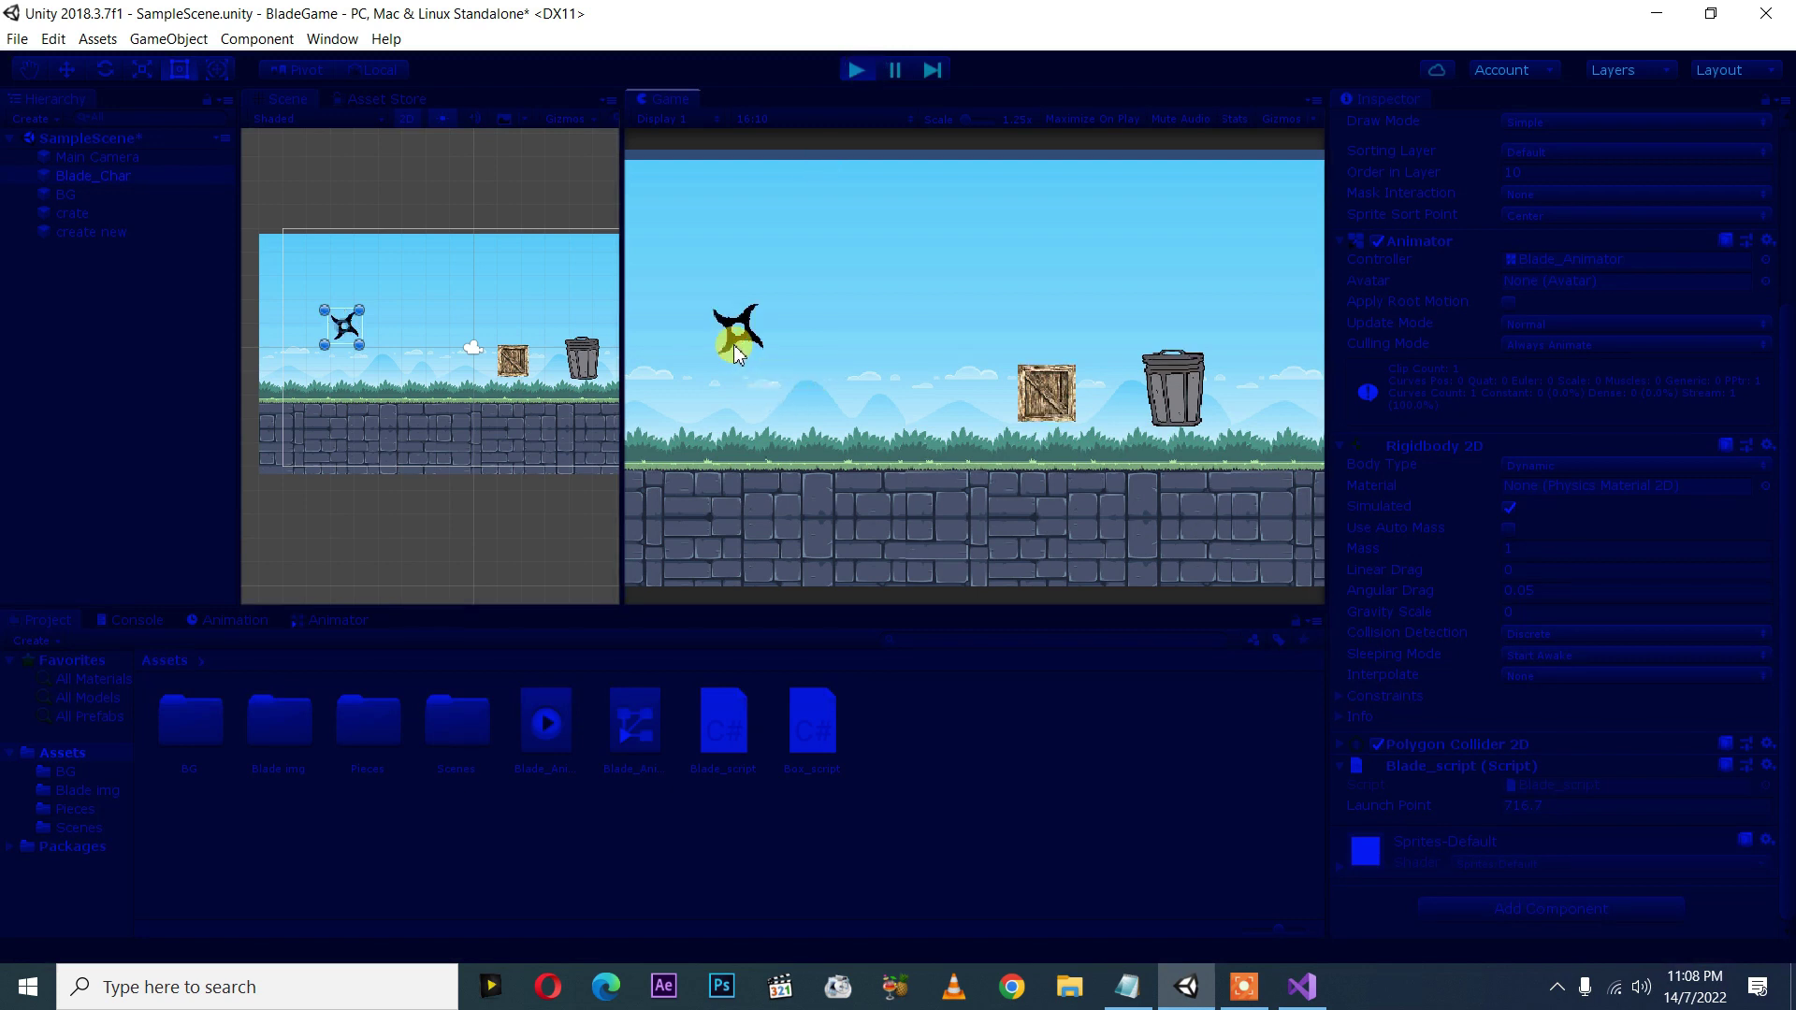
{"action": "left_click_drag", "start_coordinate": [740, 350], "coordinate": [645, 379]}
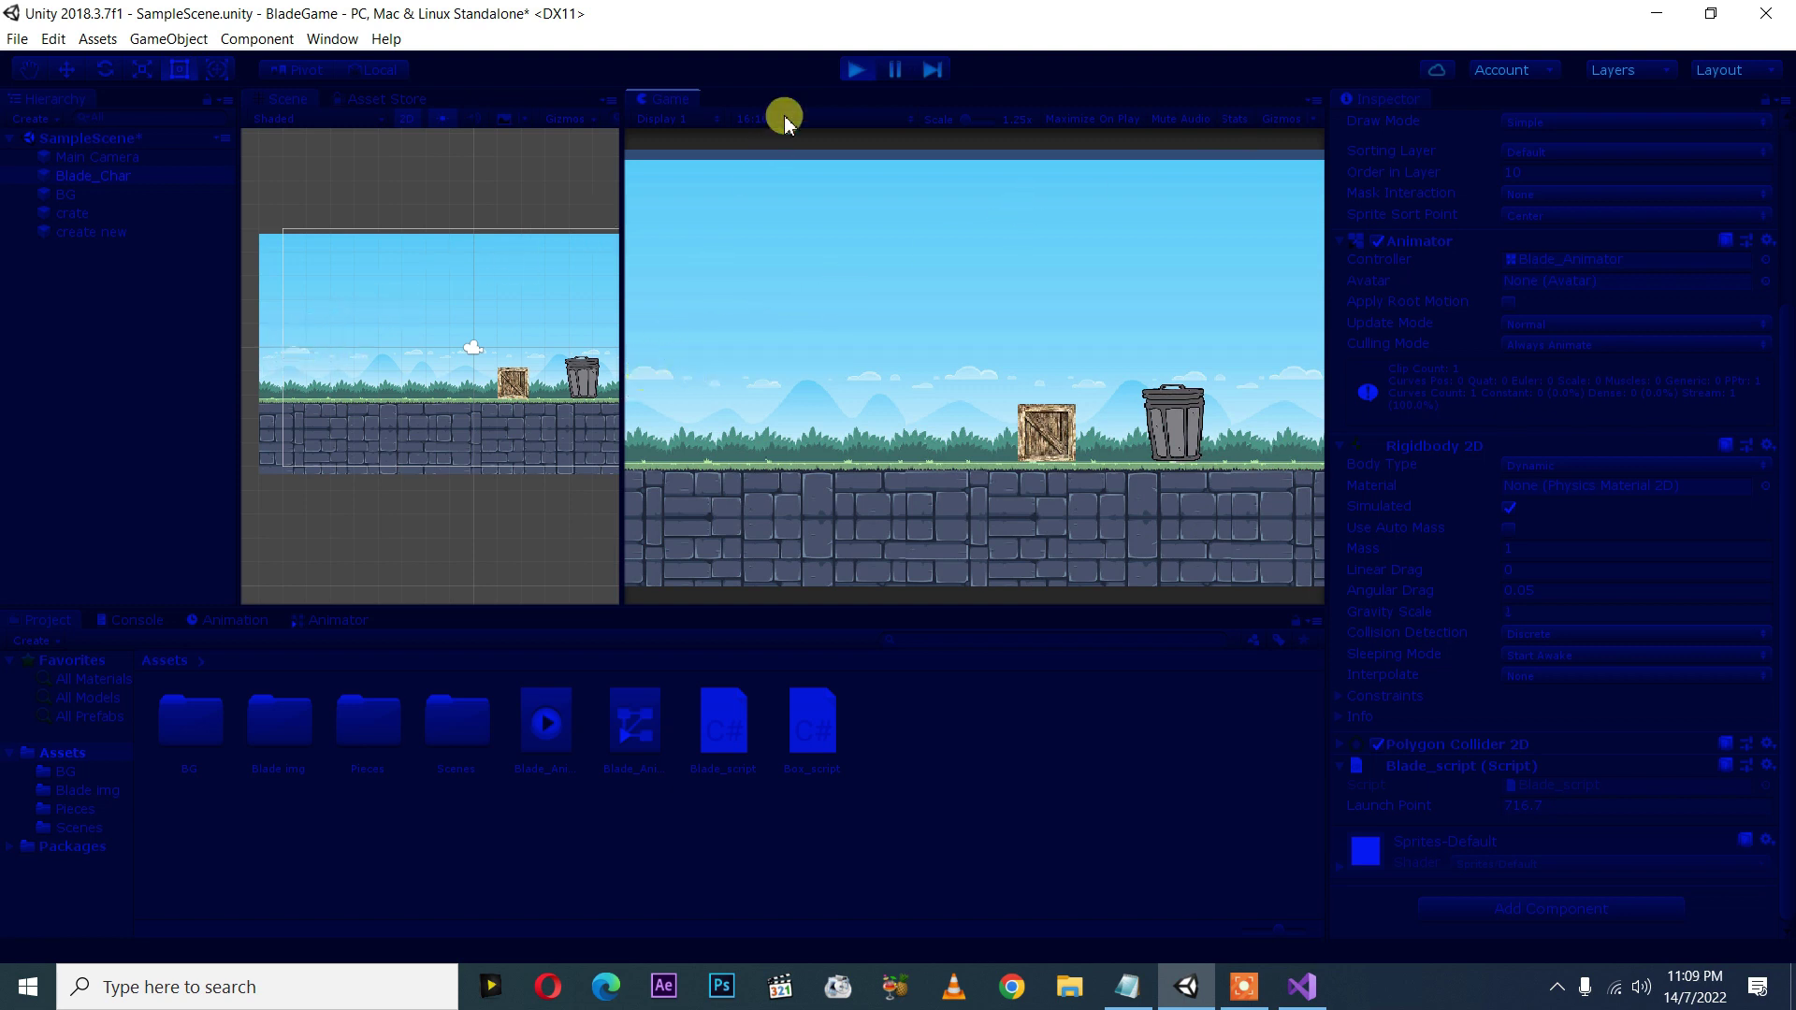
{"action": "left_click", "coordinate": [856, 70]}
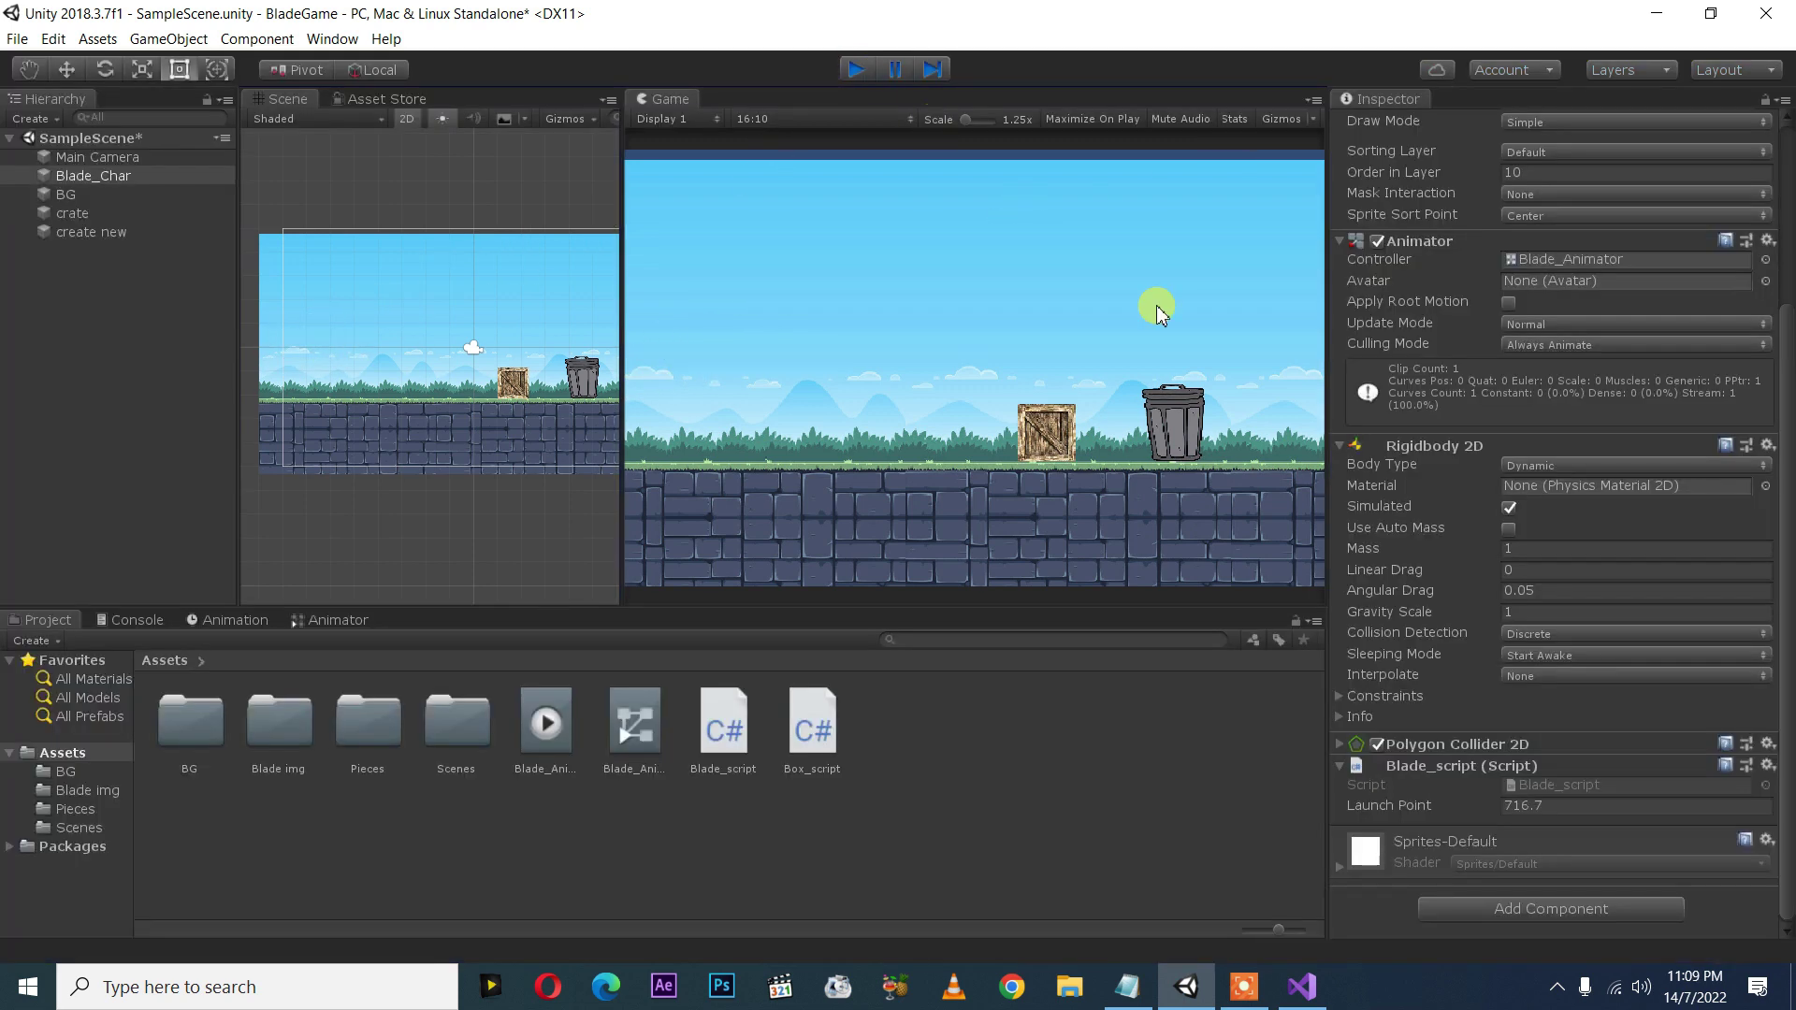
- Set Blade_script Launch Point to 300, test-fling the shuriken at the trash can, then set it to 250
{"action": "left_click", "coordinate": [1568, 805]}
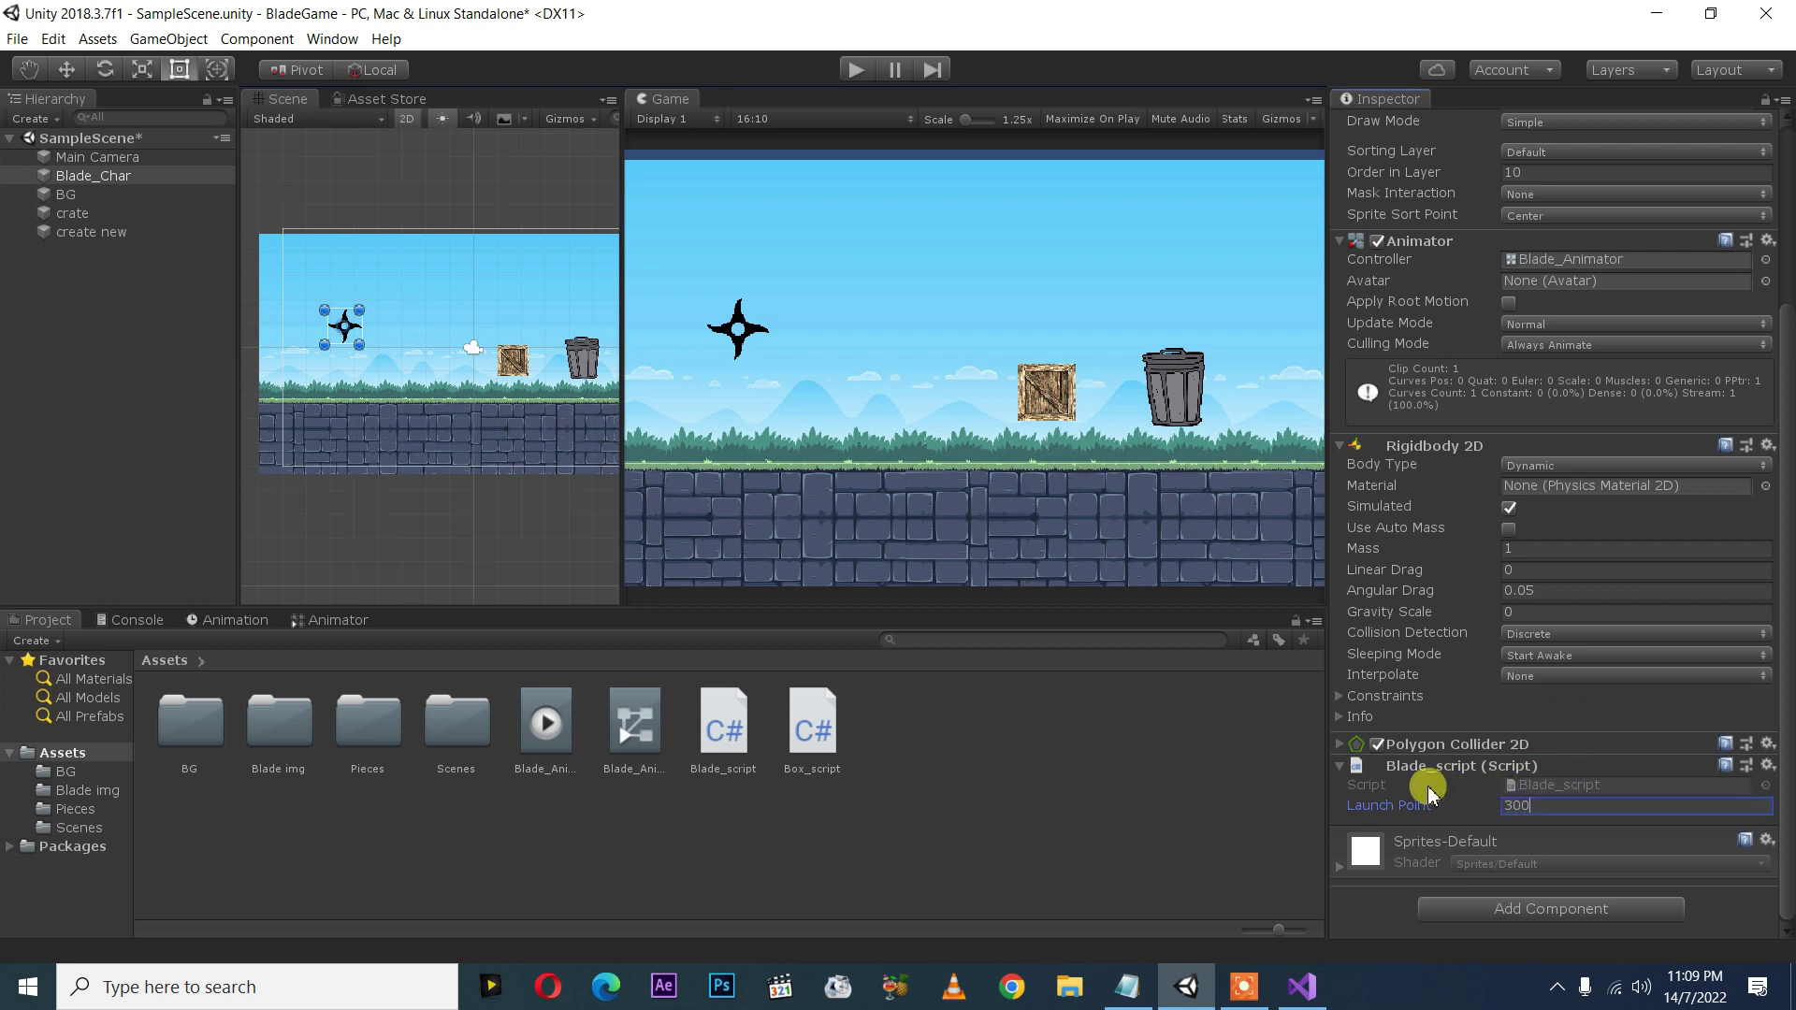
{"action": "left_click", "coordinate": [859, 71]}
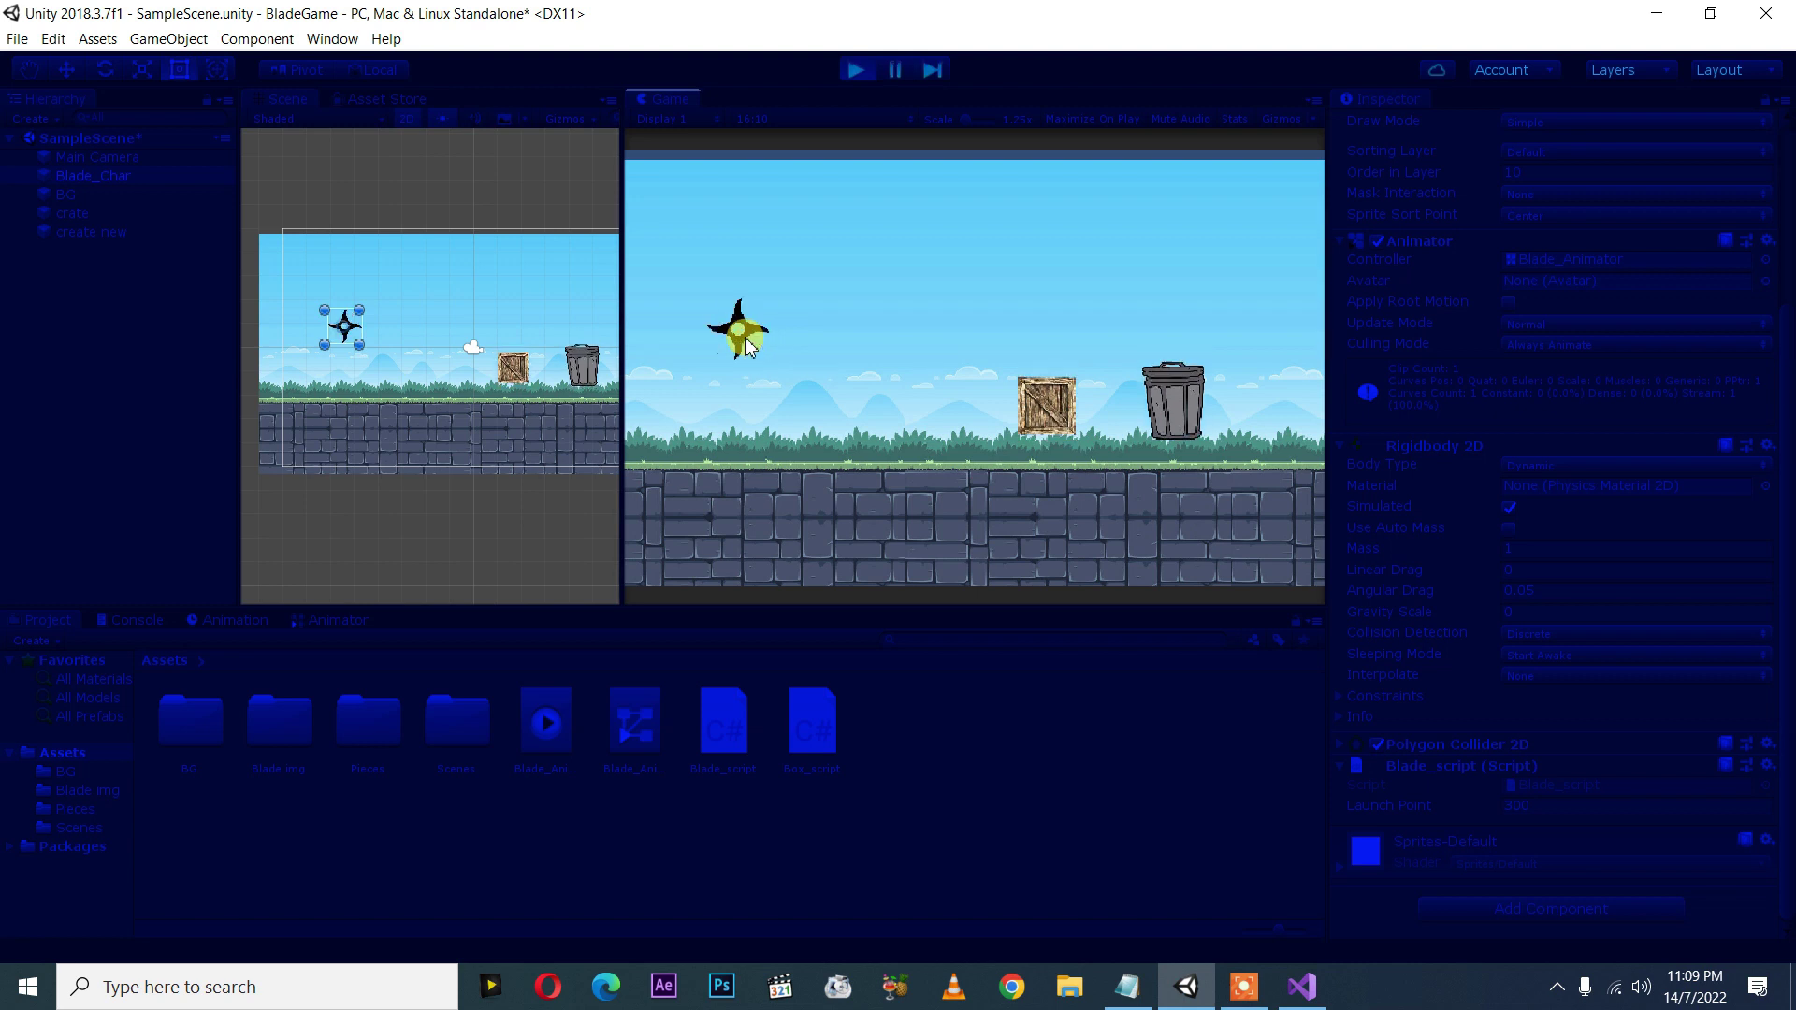
{"action": "left_click", "coordinate": [655, 370]}
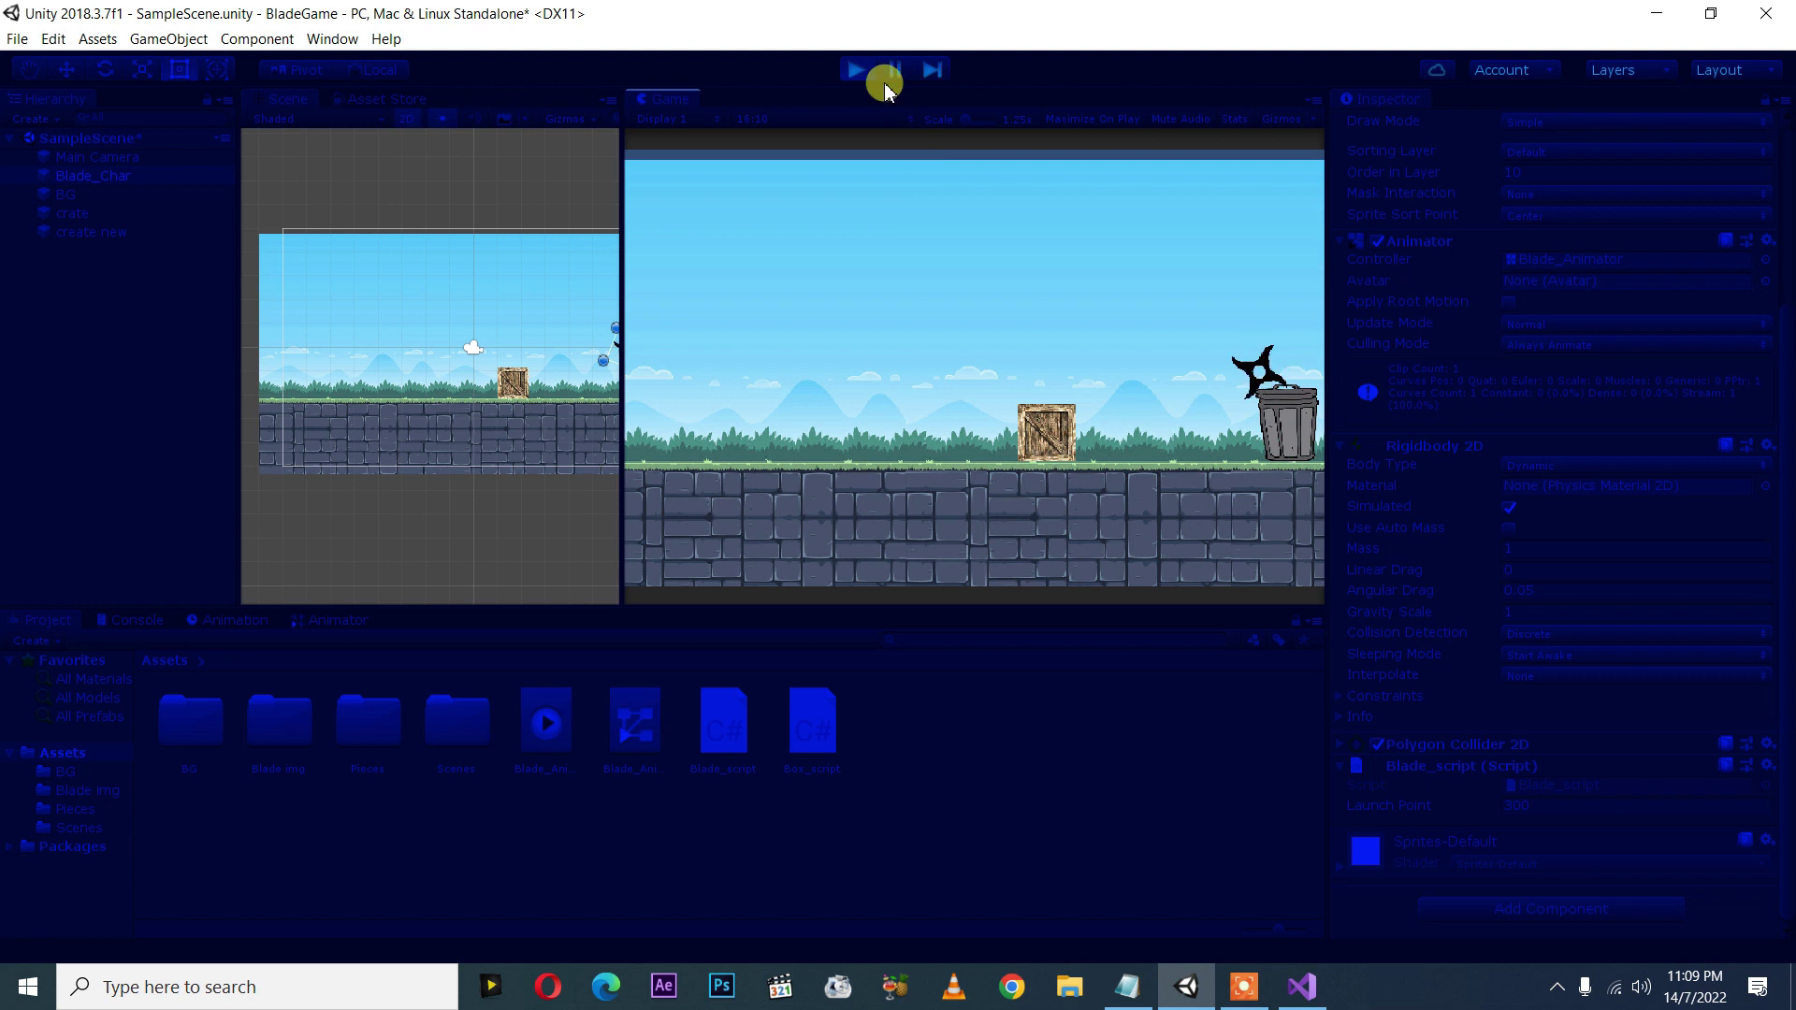
{"action": "left_click", "coordinate": [856, 70]}
{"action": "left_click", "coordinate": [1536, 806]}
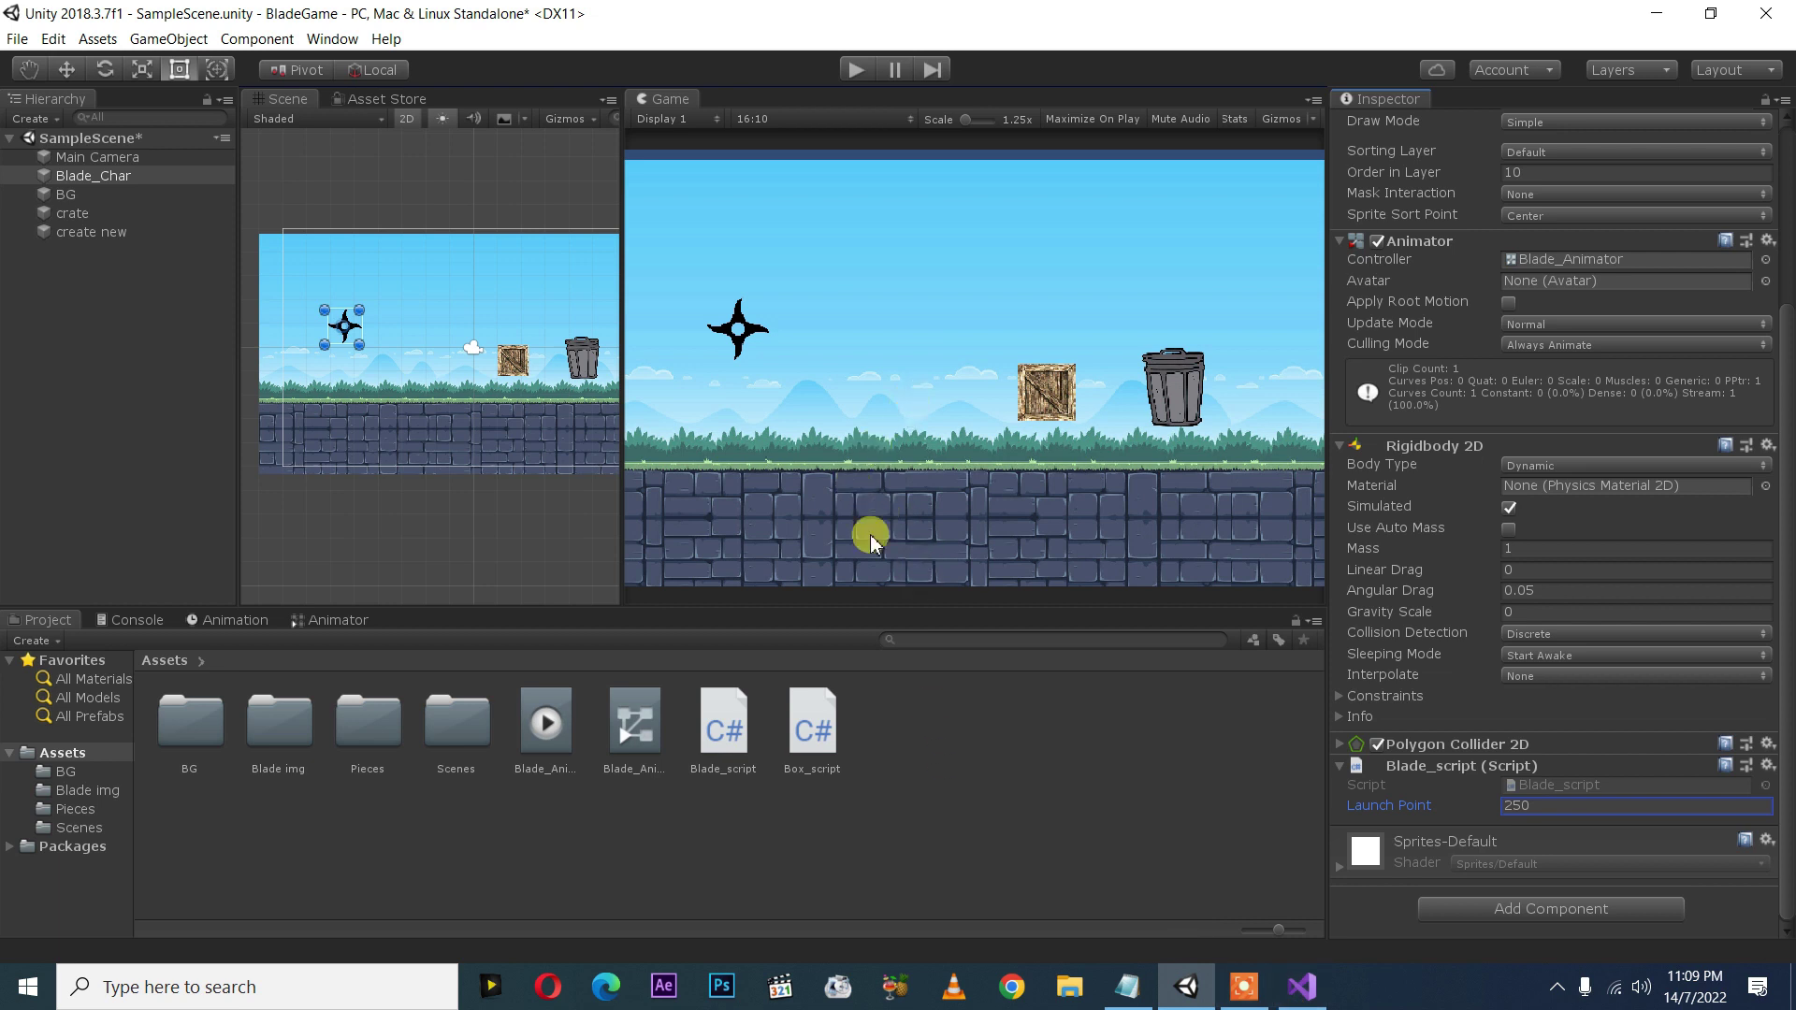
- Open Blade_script.cs and highlight the gravityScale line, the AddForce launchPoint, and [SerializeField] launchPoint = 300
{"action": "double_click", "coordinate": [734, 720]}
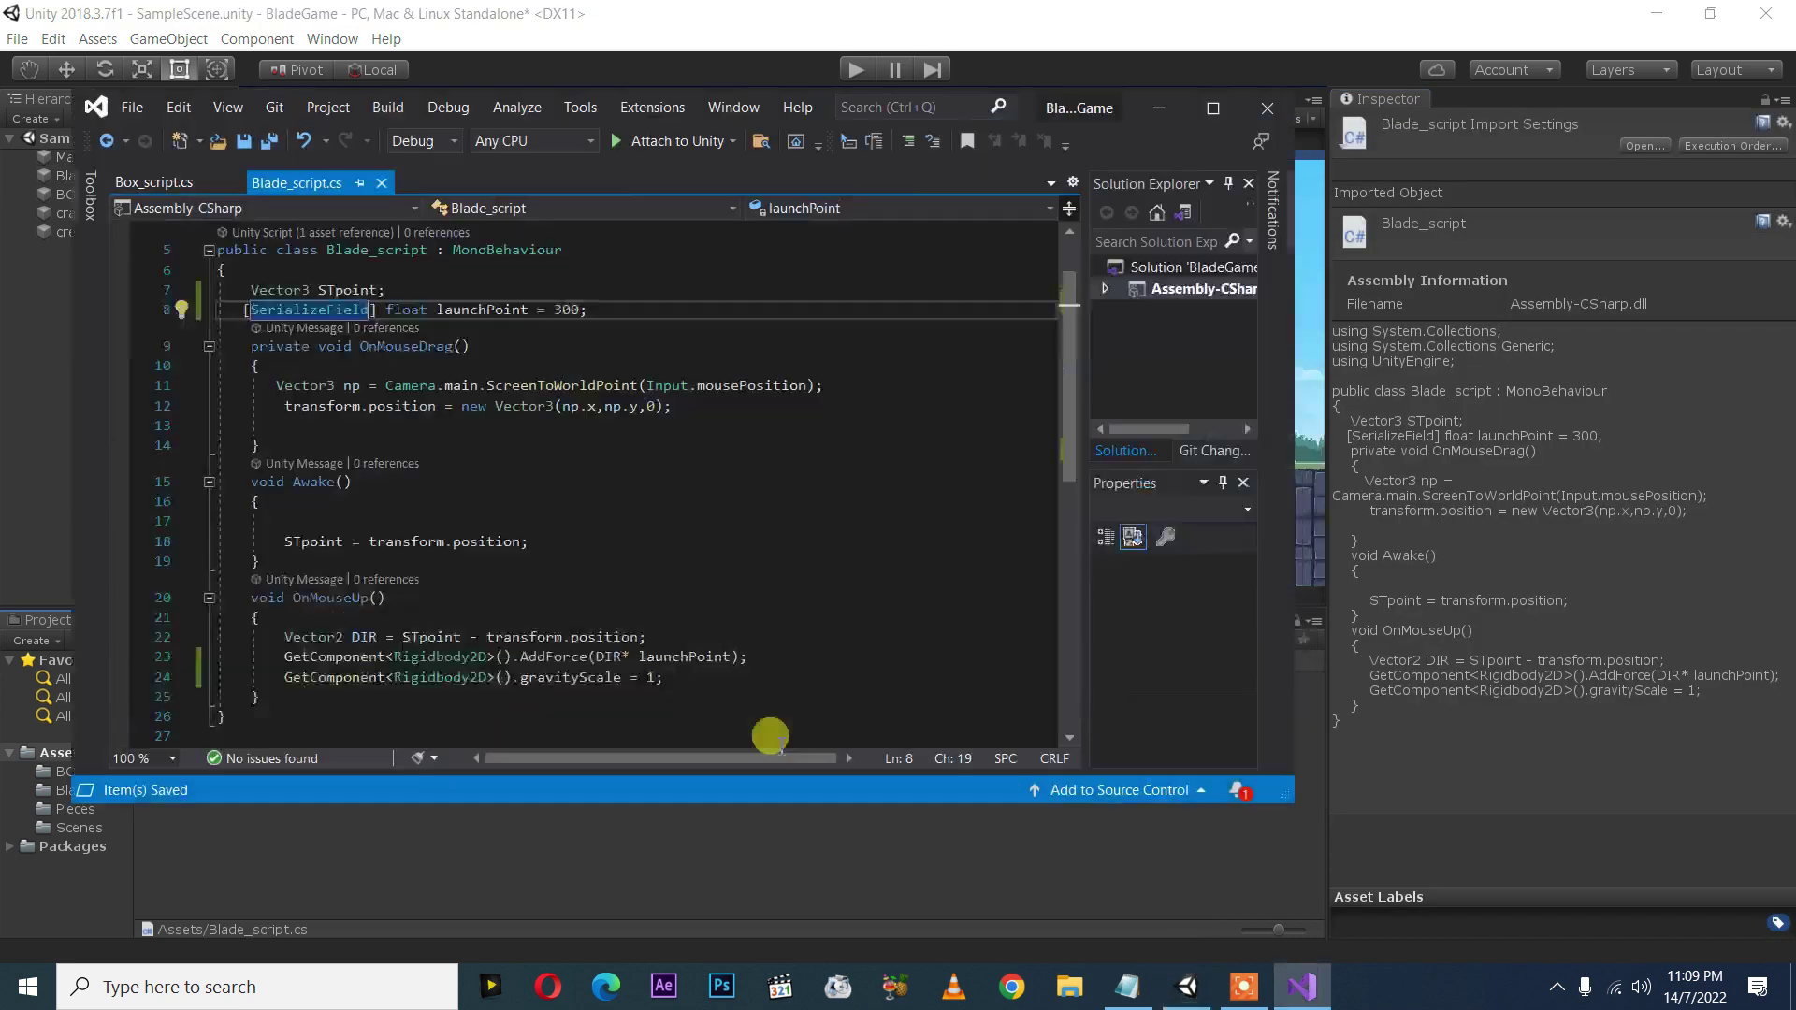
{"action": "left_click_drag", "start_coordinate": [663, 678], "coordinate": [279, 691]}
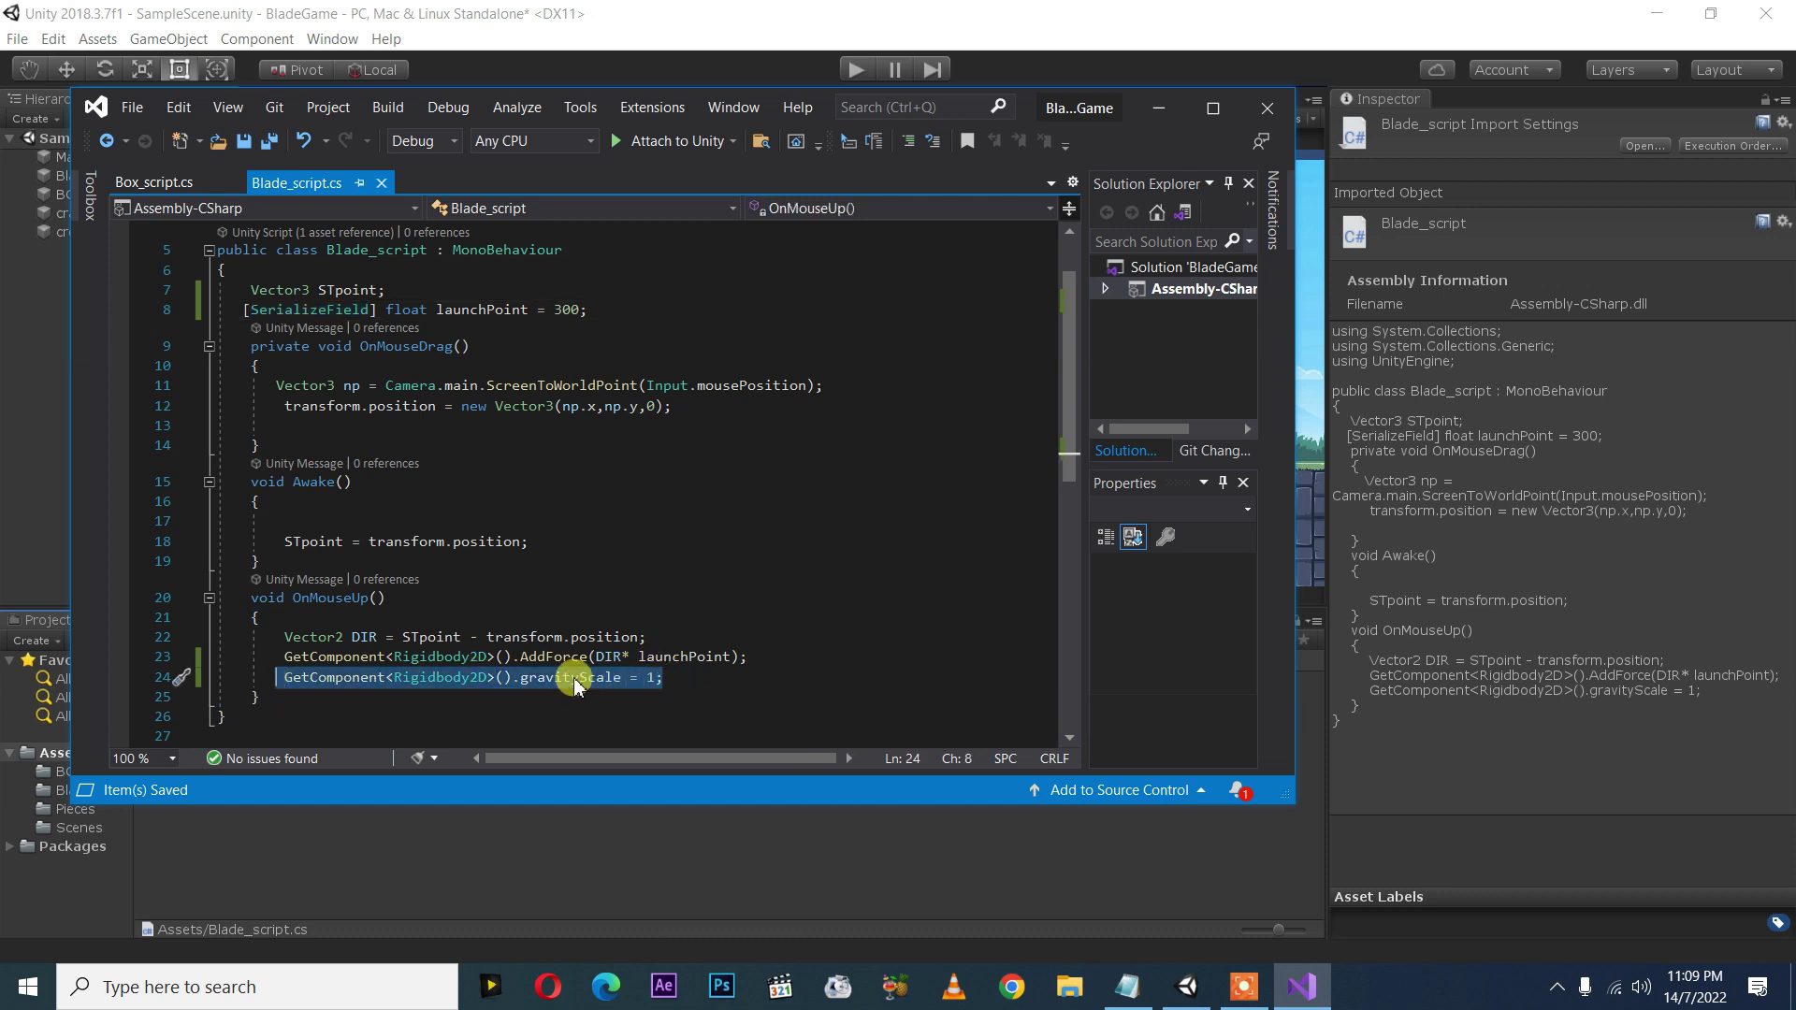
{"action": "left_click_drag", "start_coordinate": [639, 657], "coordinate": [705, 661]}
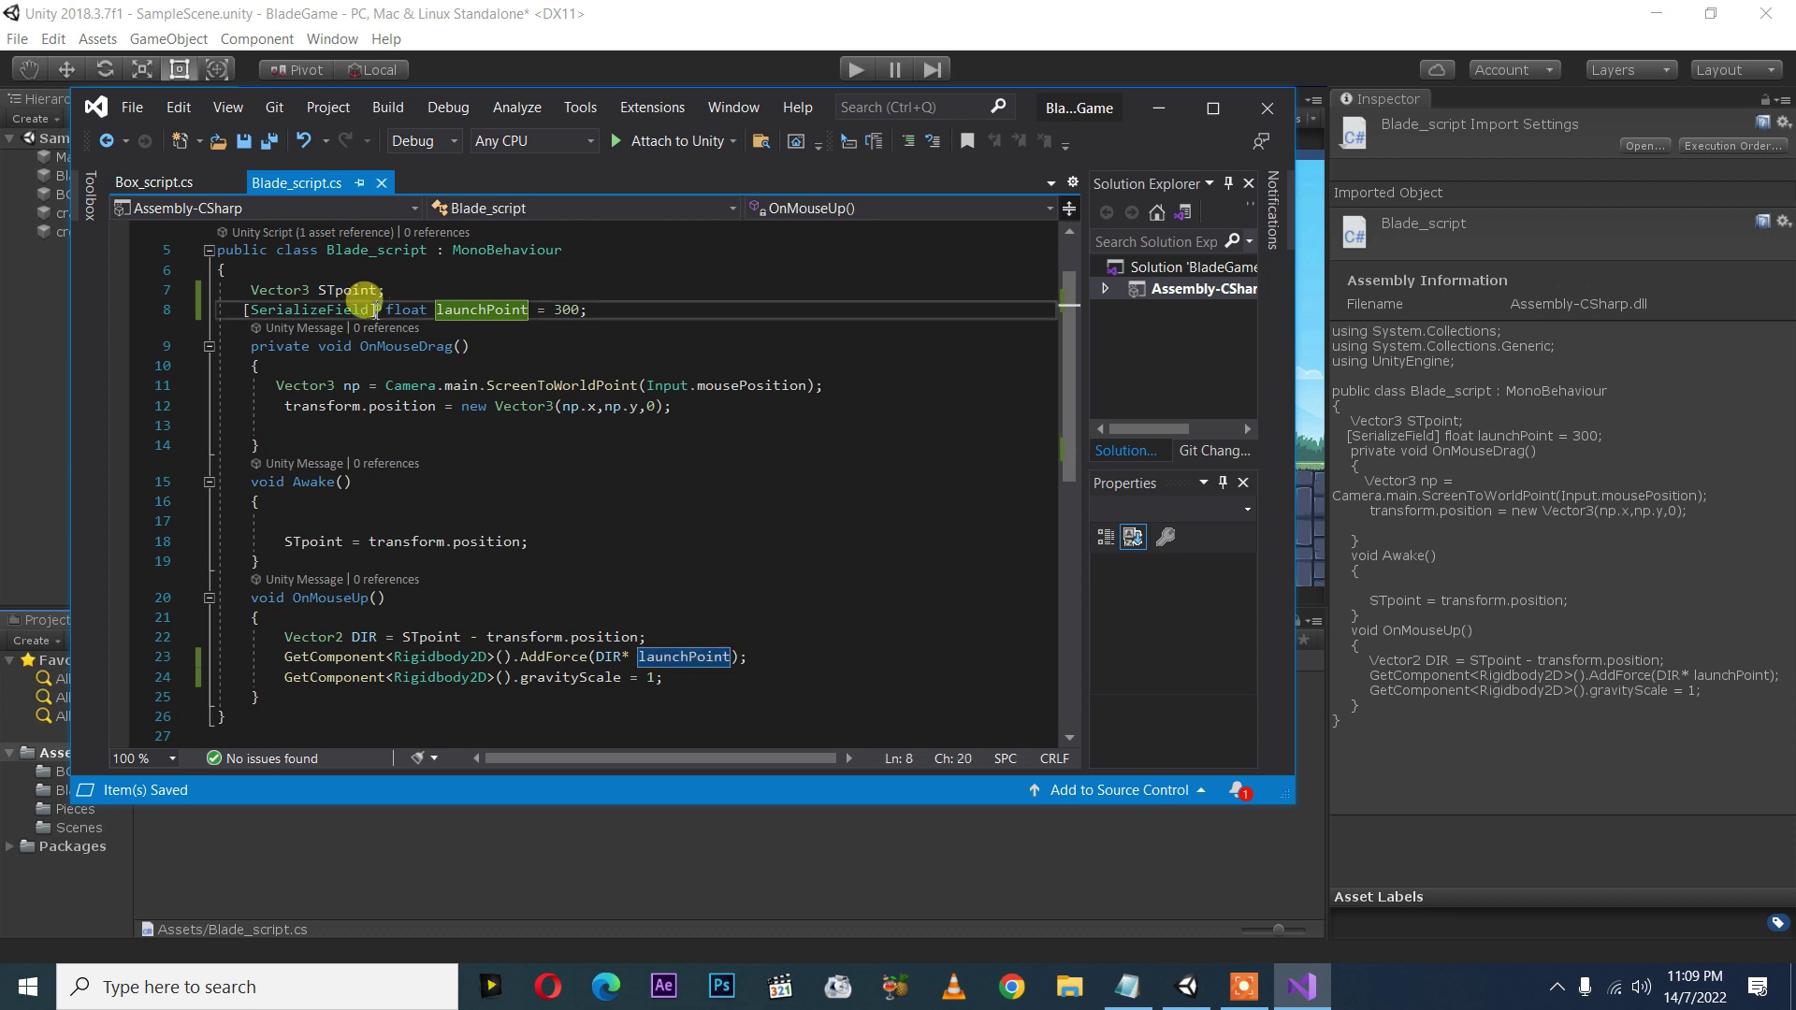
{"action": "left_click_drag", "start_coordinate": [376, 310], "coordinate": [261, 310]}
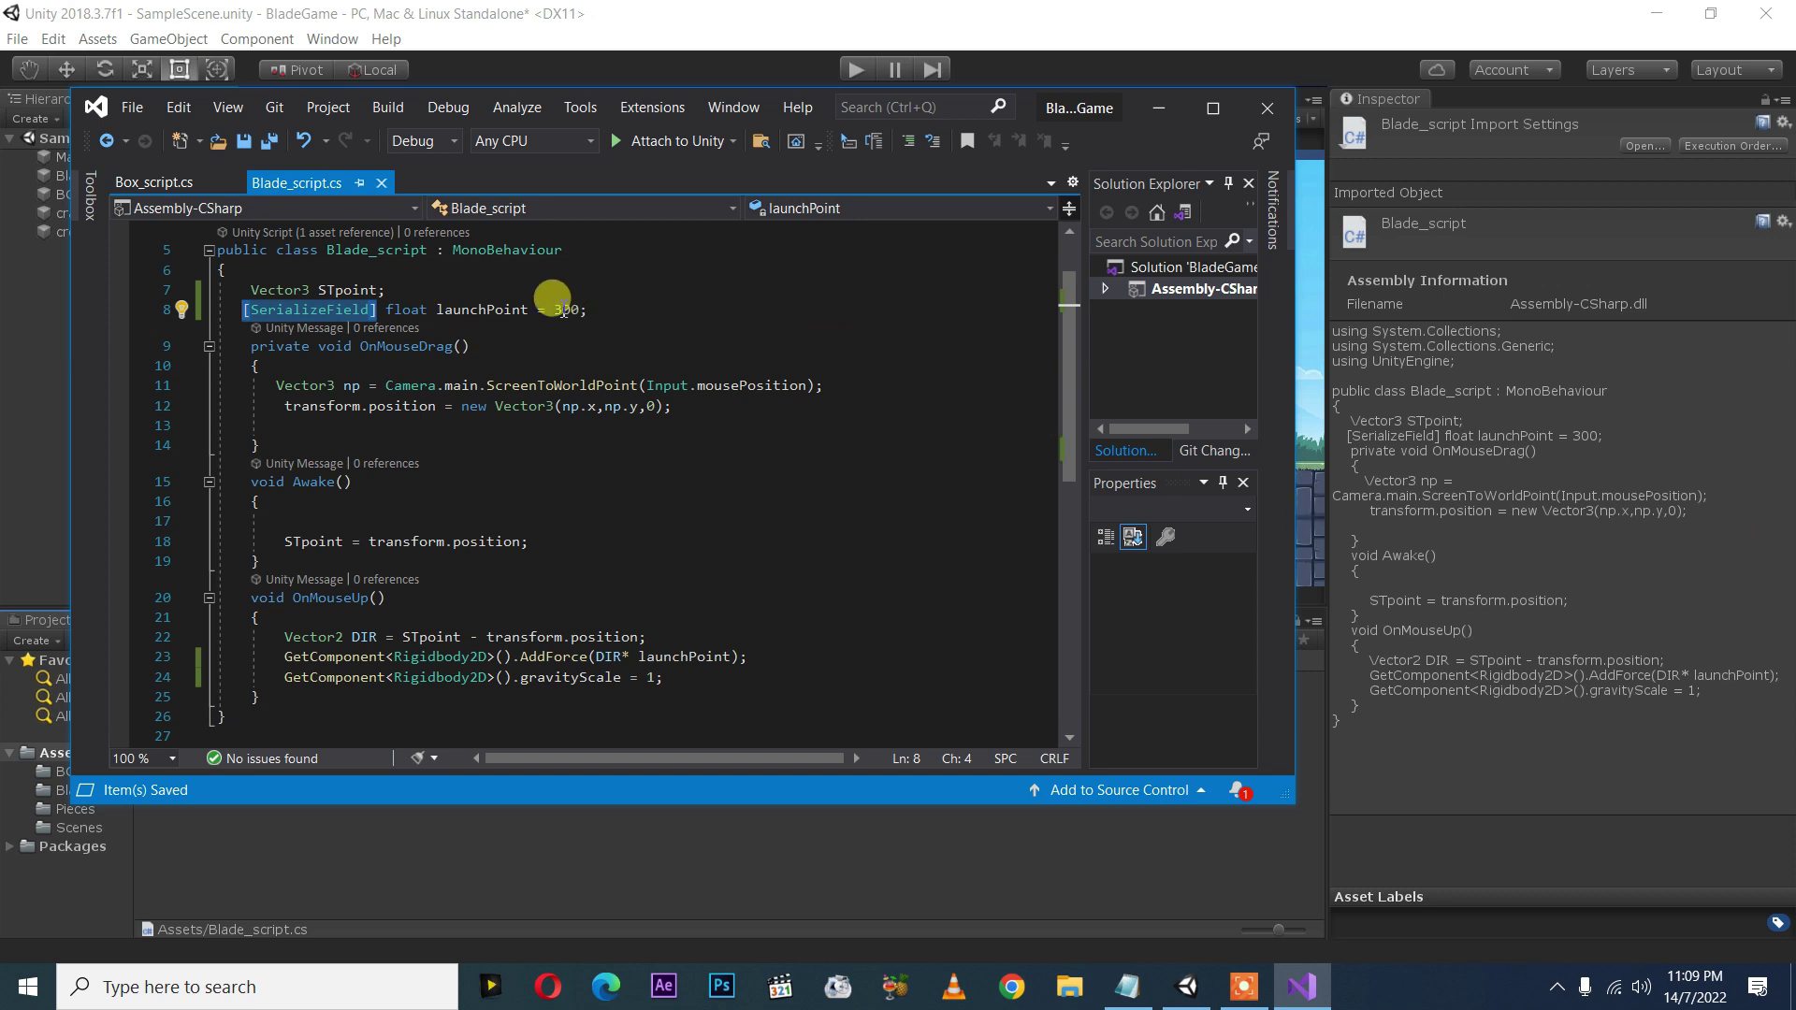
{"action": "left_click_drag", "start_coordinate": [672, 697], "coordinate": [520, 677]}
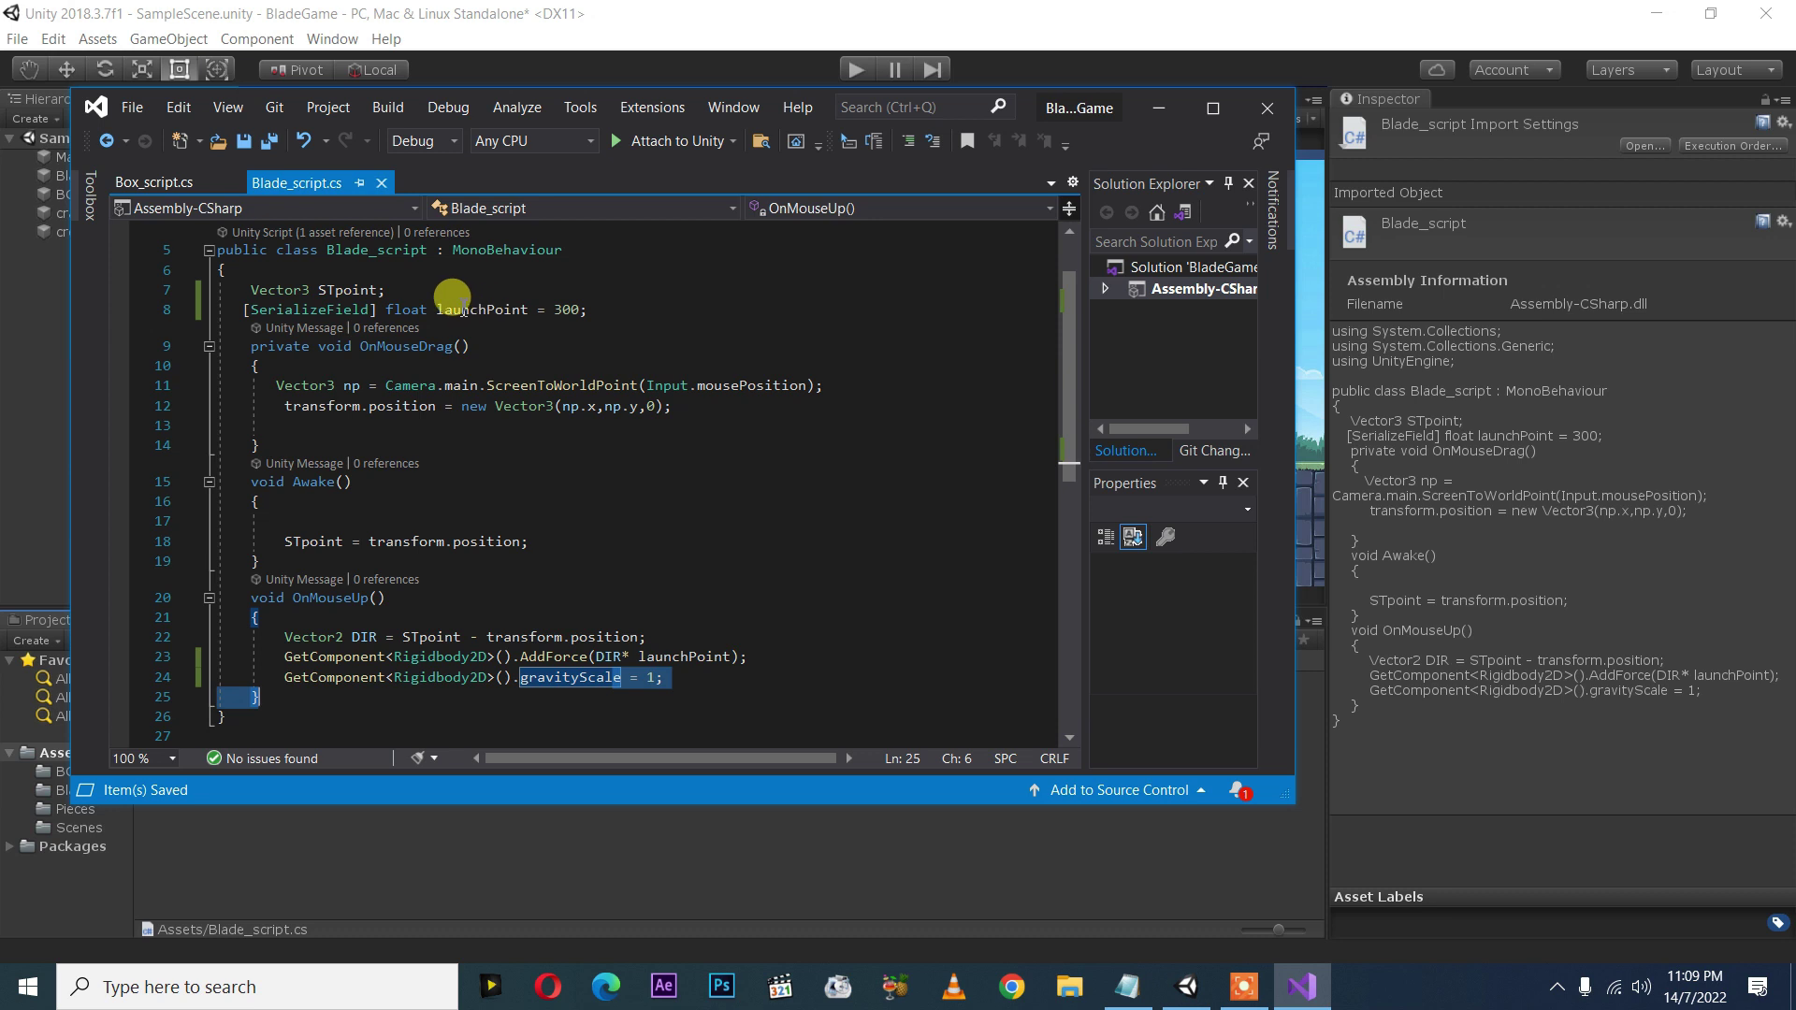
{"action": "left_click_drag", "start_coordinate": [430, 310], "coordinate": [588, 309]}
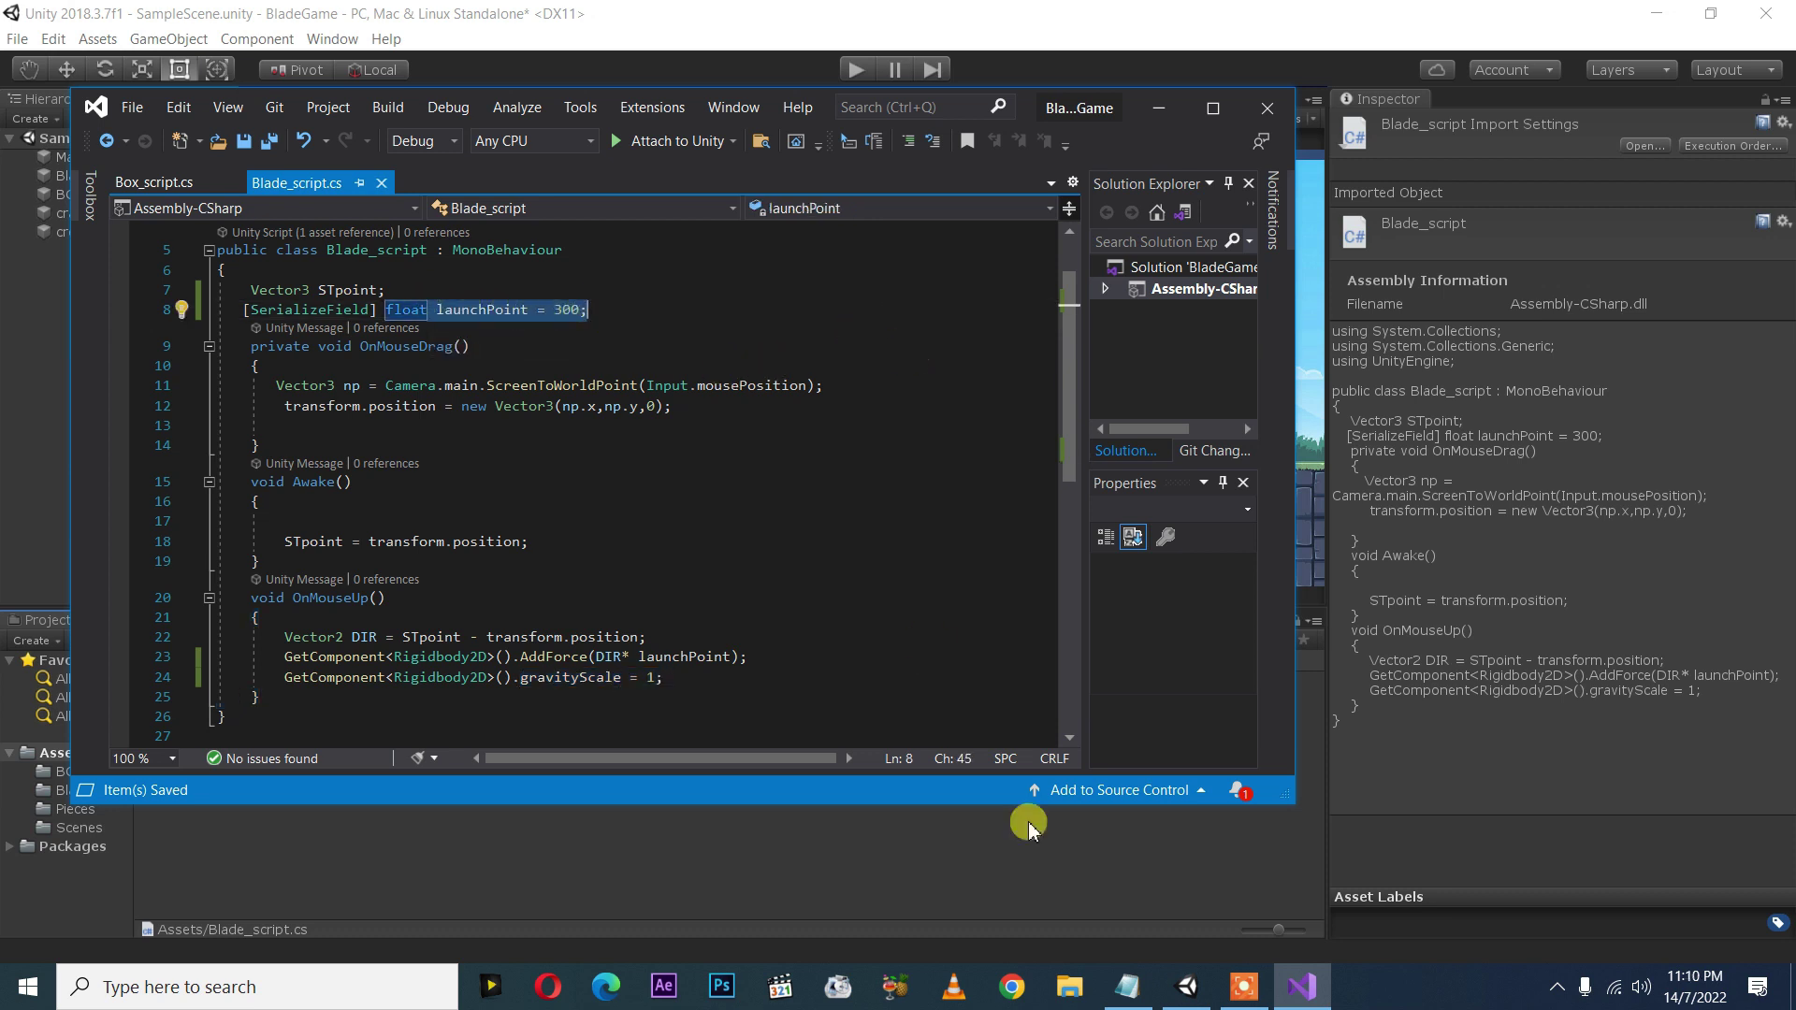
- Highlight the Awake and session1/20 - Update lessons in Unity Tamil.txt, then minimize Notepad and Visual Studio
{"action": "left_click", "coordinate": [1127, 986]}
{"action": "left_click", "coordinate": [1217, 779]}
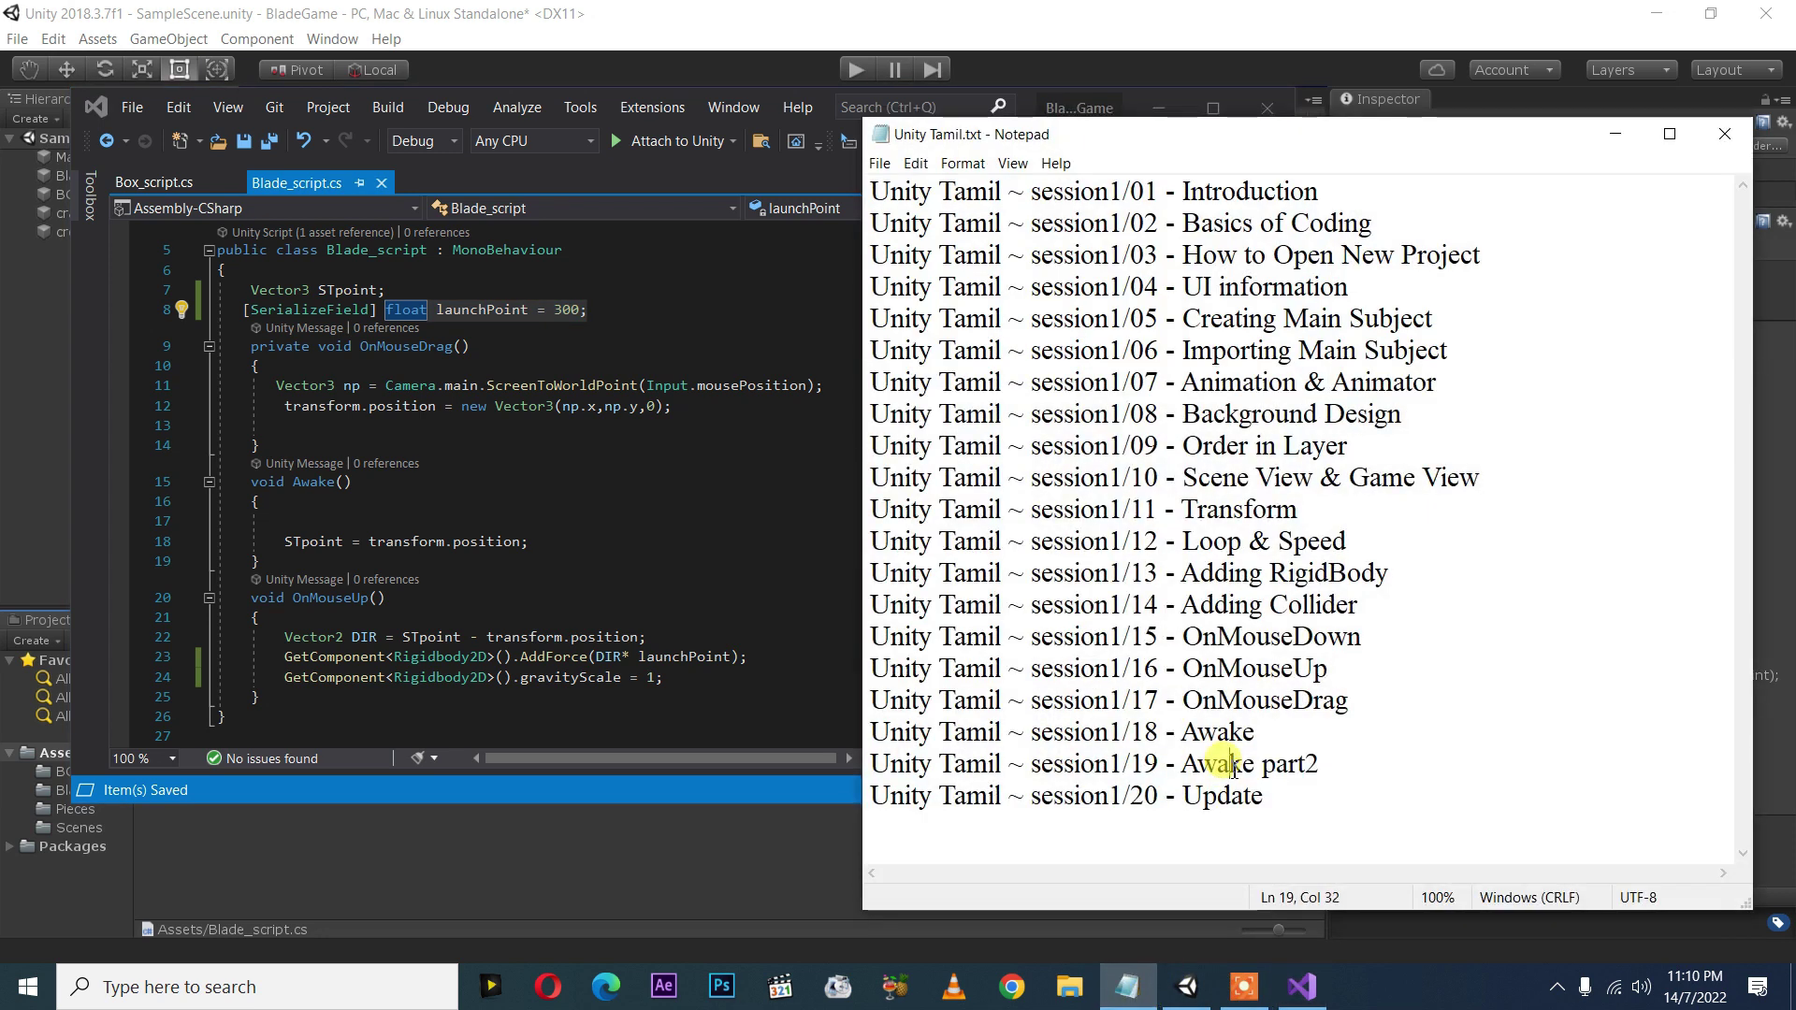
{"action": "left_click_drag", "start_coordinate": [1160, 764], "coordinate": [1335, 775]}
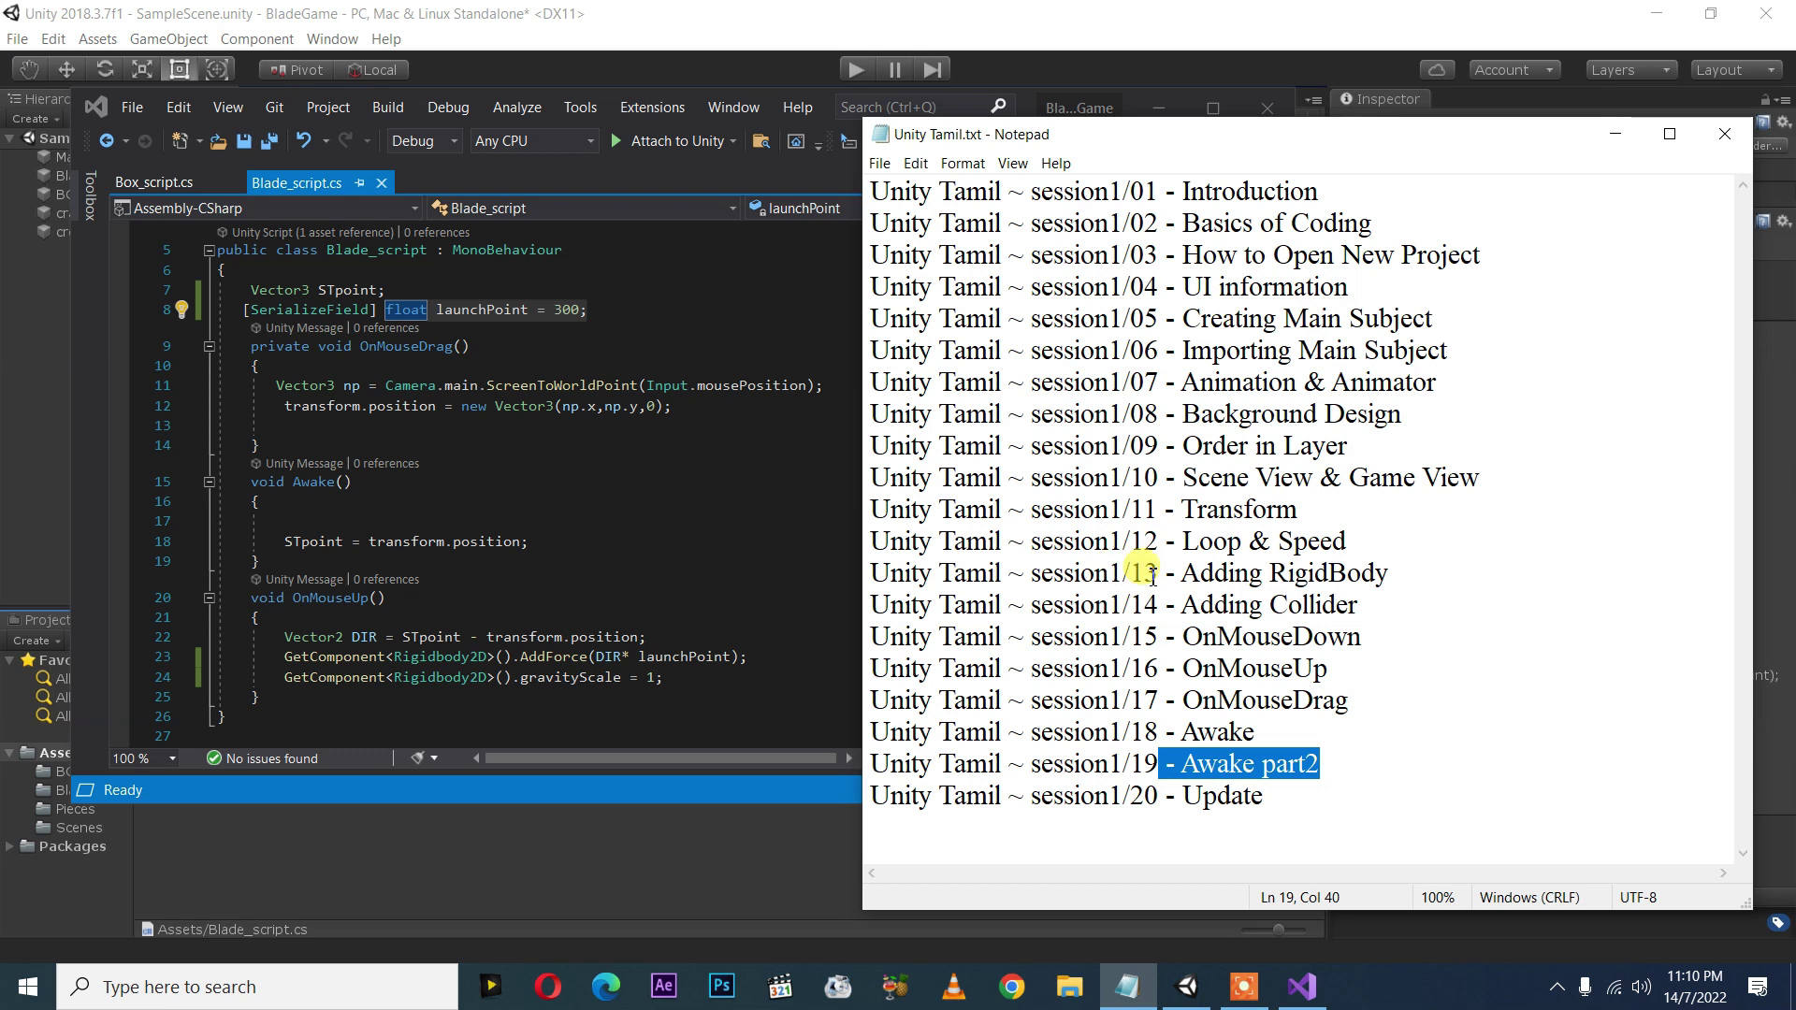
{"action": "left_click_drag", "start_coordinate": [1329, 779], "coordinate": [1184, 732]}
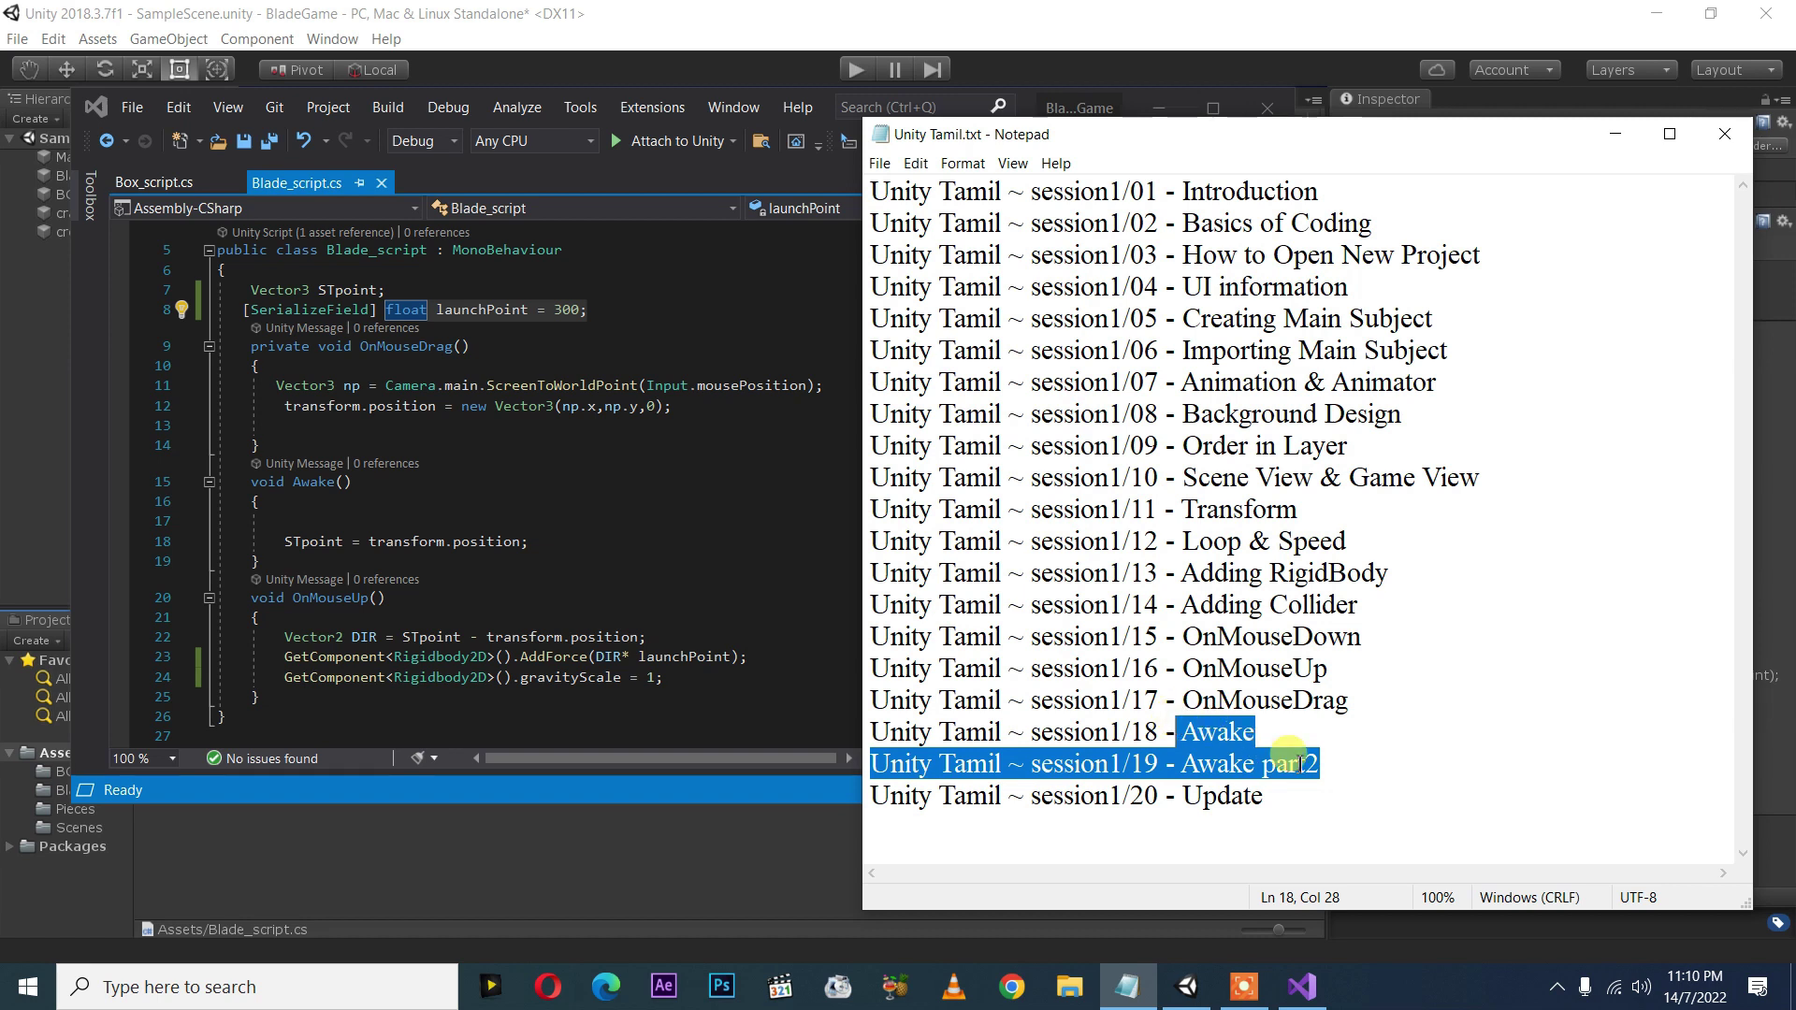
{"action": "mouse_move", "coordinate": [1323, 795]}
{"action": "left_mouse_down"}
{"action": "mouse_move", "coordinate": [932, 797]}
{"action": "mouse_move", "coordinate": [921, 816]}
{"action": "left_mouse_up"}
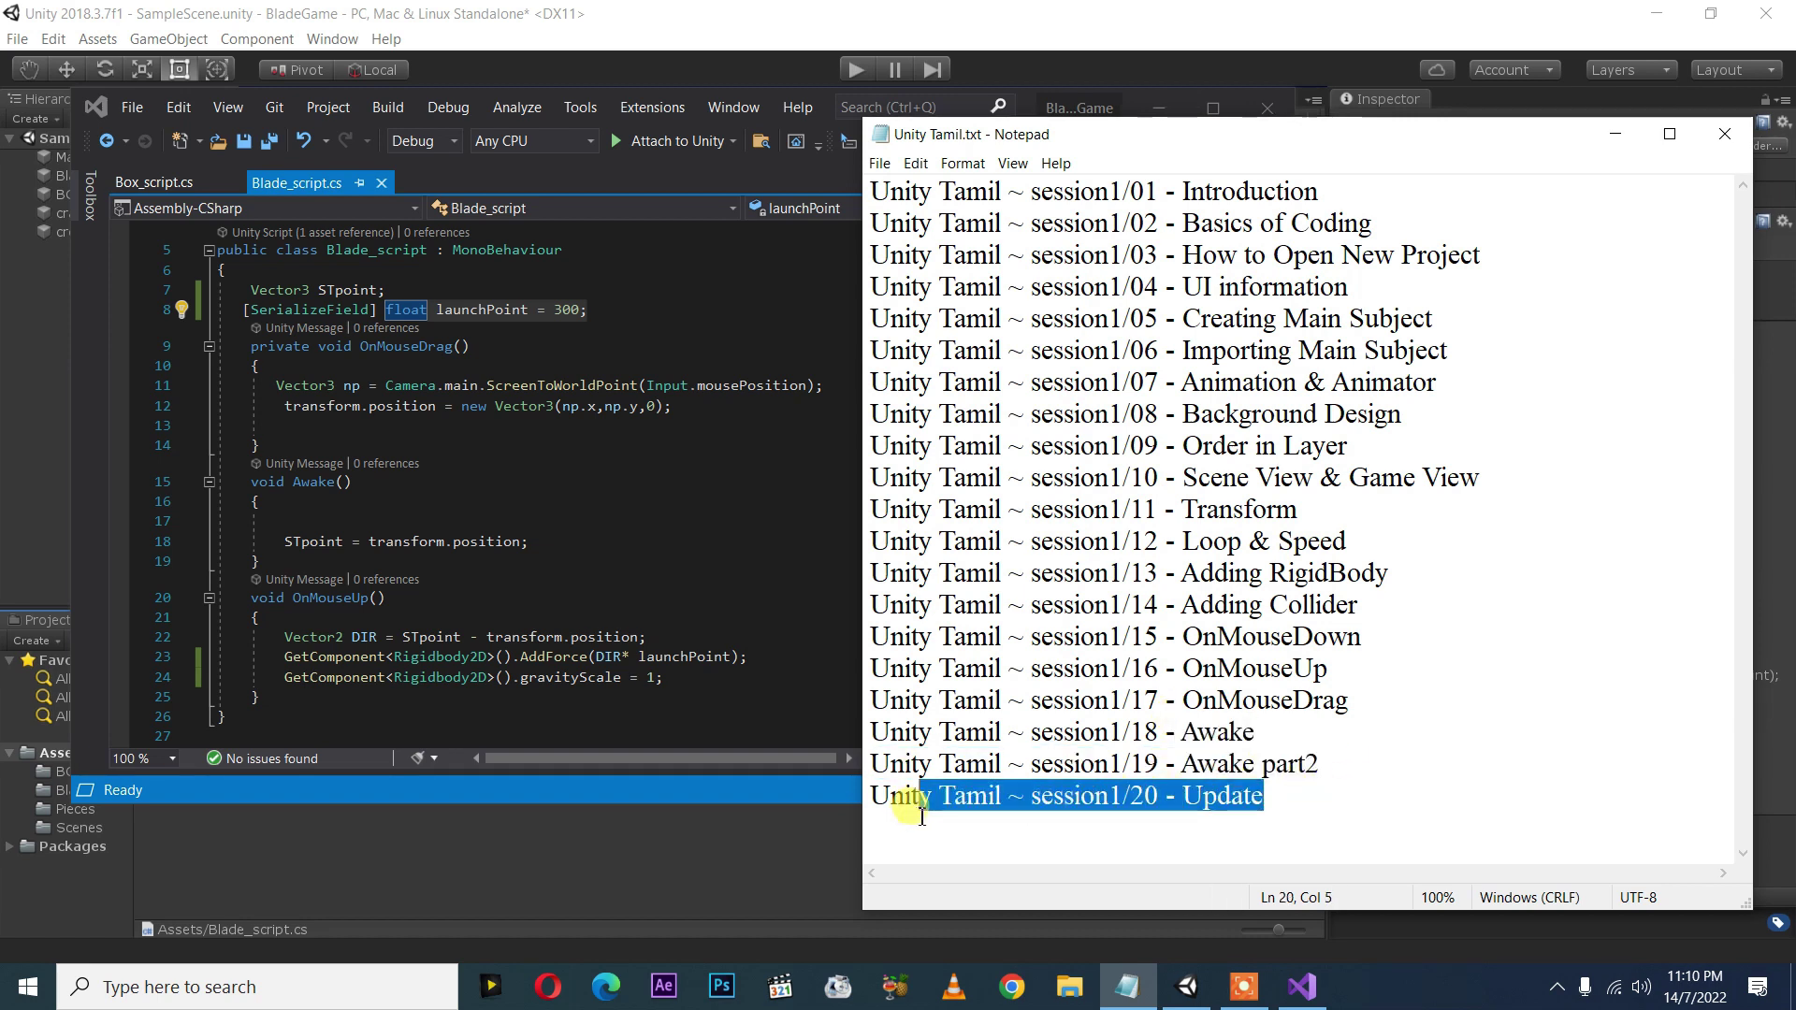
{"action": "triple_click", "coordinate": [1351, 786]}
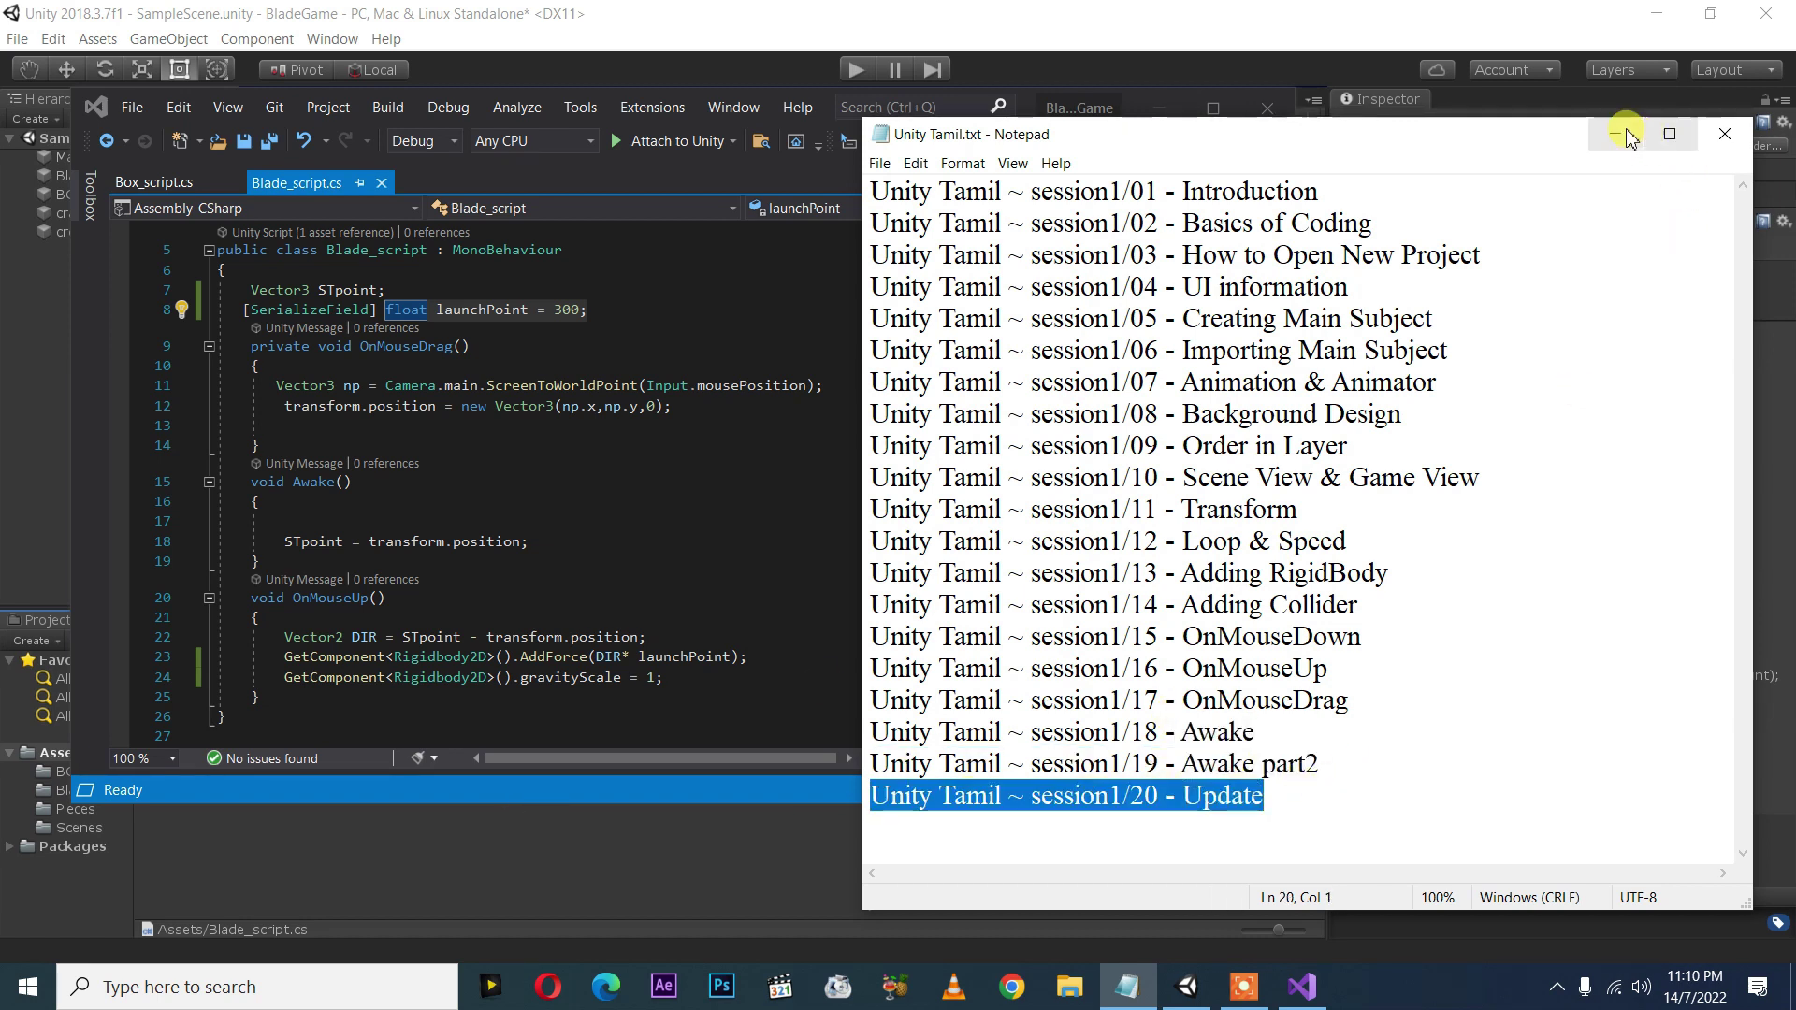
{"action": "left_click", "coordinate": [1614, 134]}
{"action": "left_click", "coordinate": [1158, 107]}
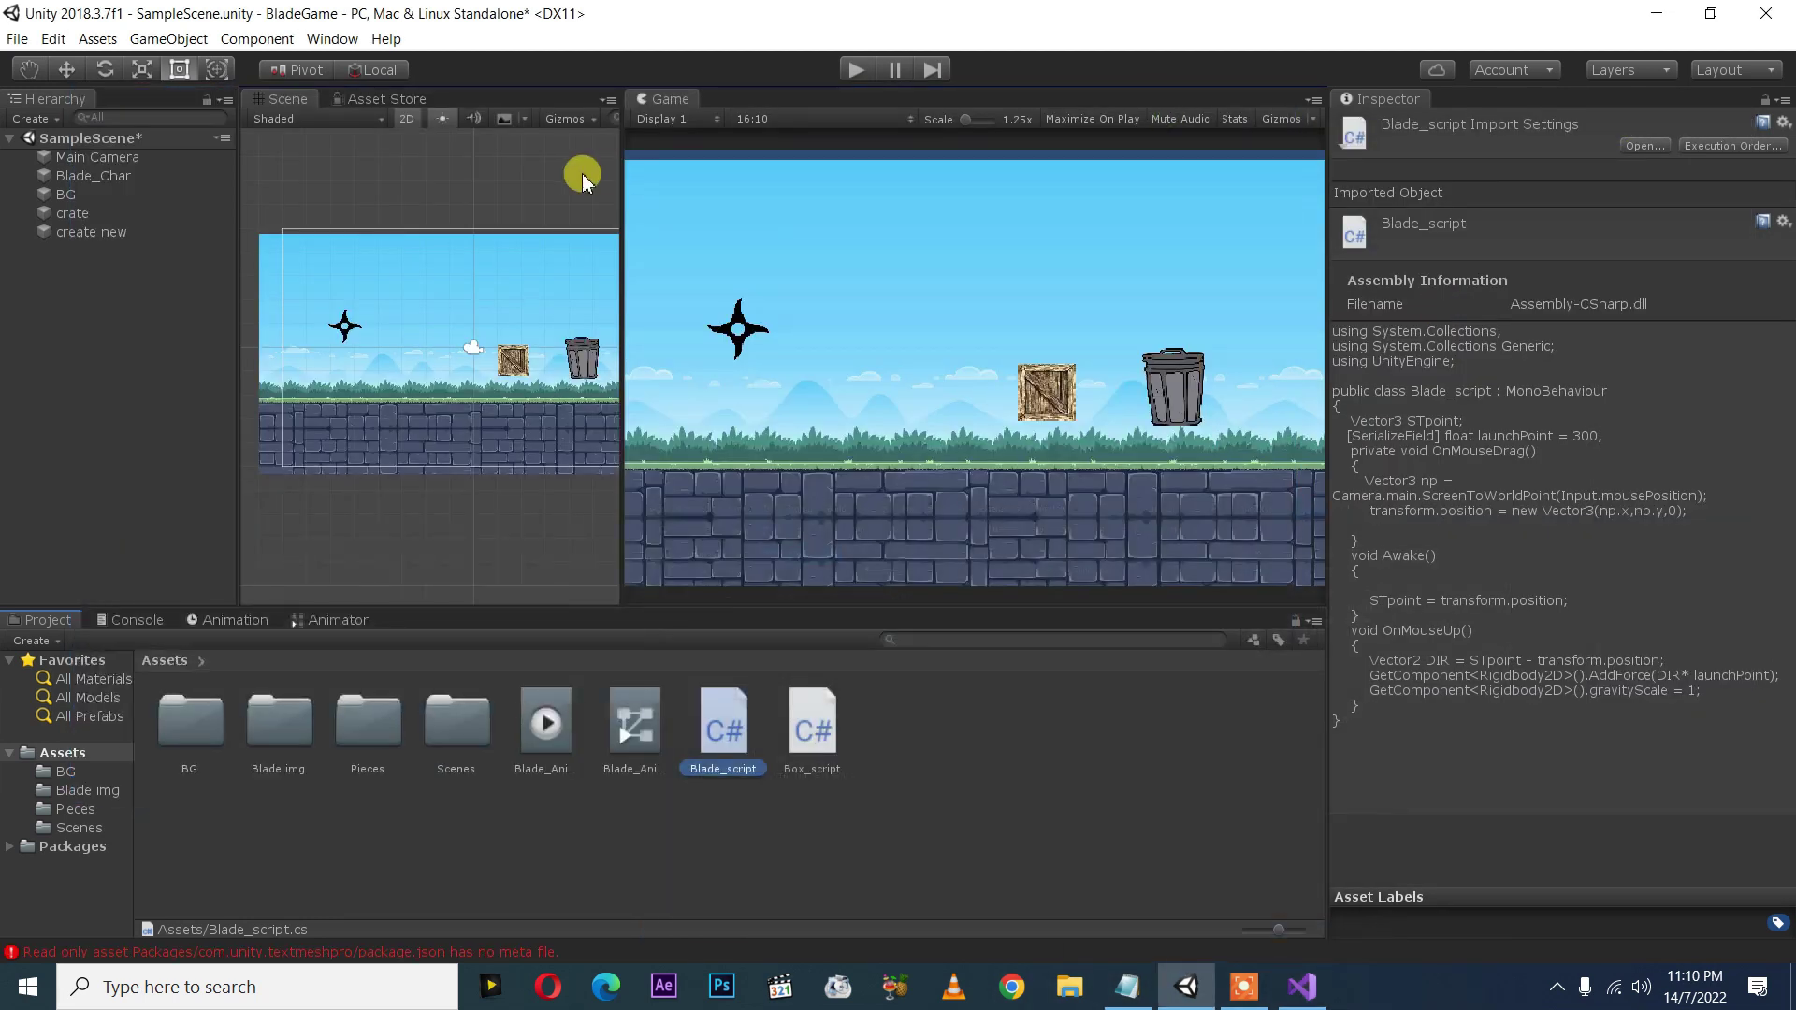
- Play BladeGame, fling the shuriken to knock the crate away, pan the Scene view, then stop
{"action": "left_click", "coordinate": [855, 72]}
{"action": "left_click", "coordinate": [878, 307]}
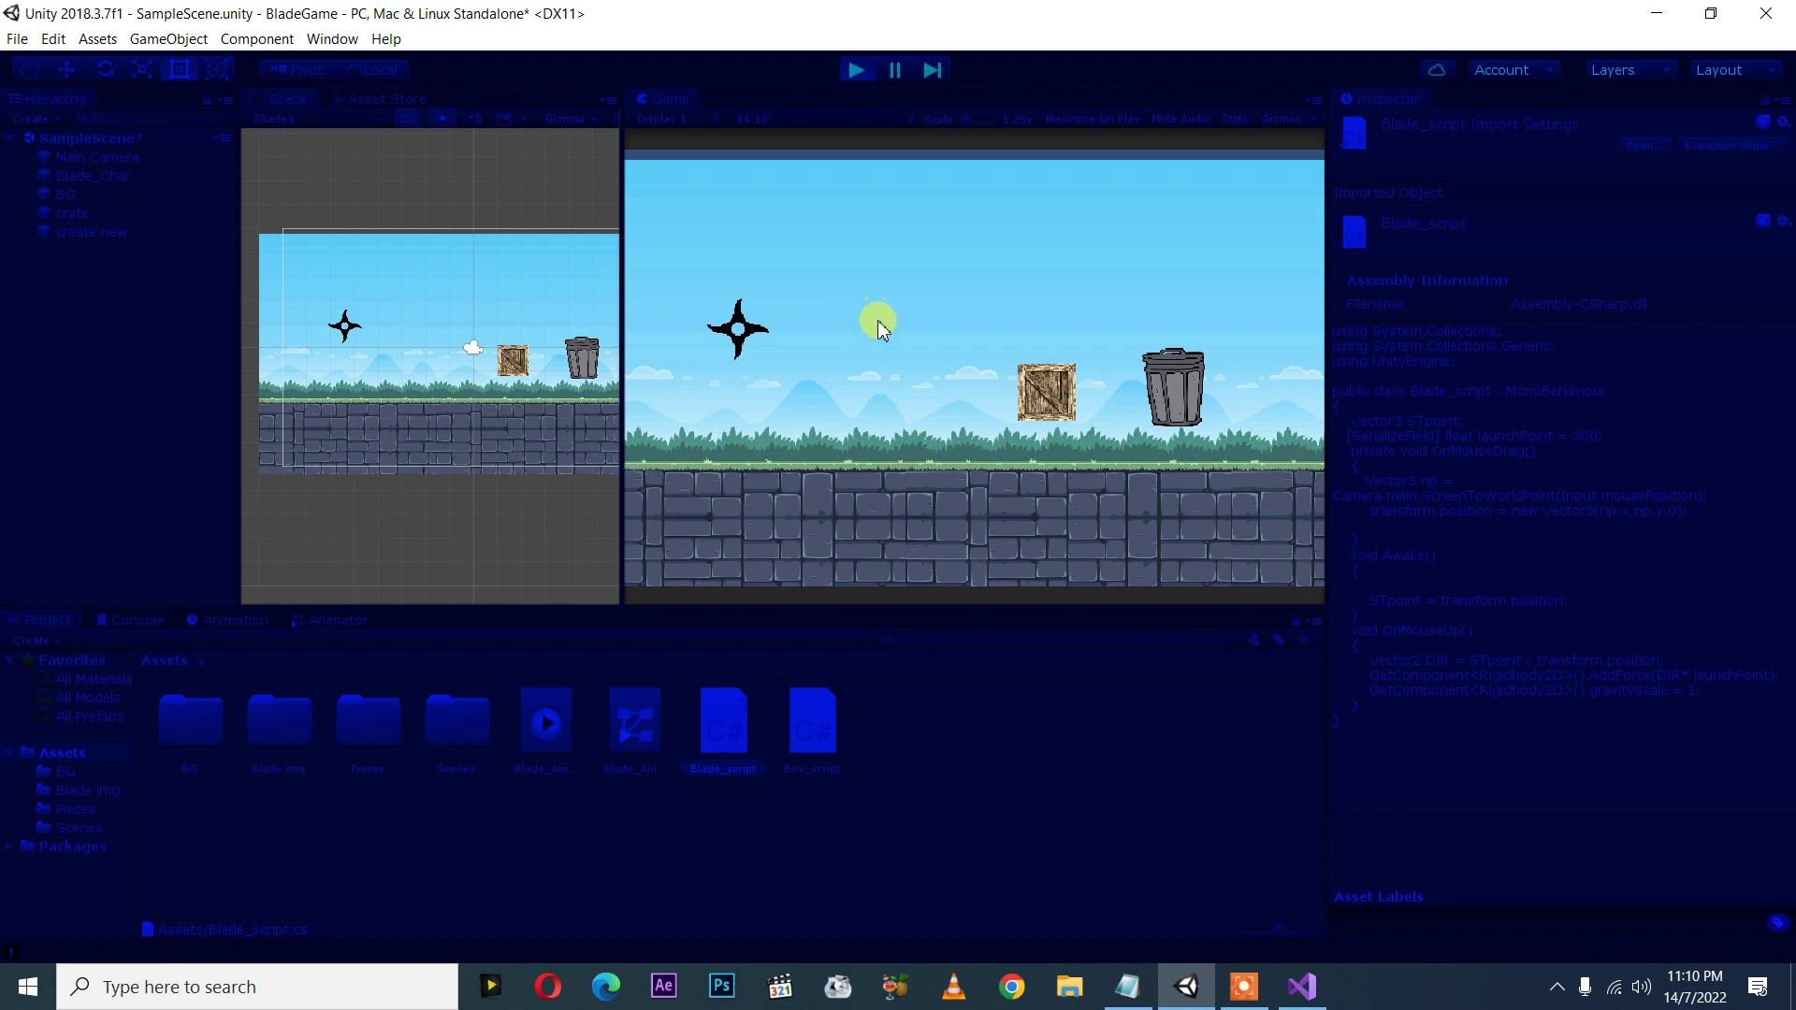
{"action": "left_click_drag", "start_coordinate": [748, 339], "coordinate": [653, 374]}
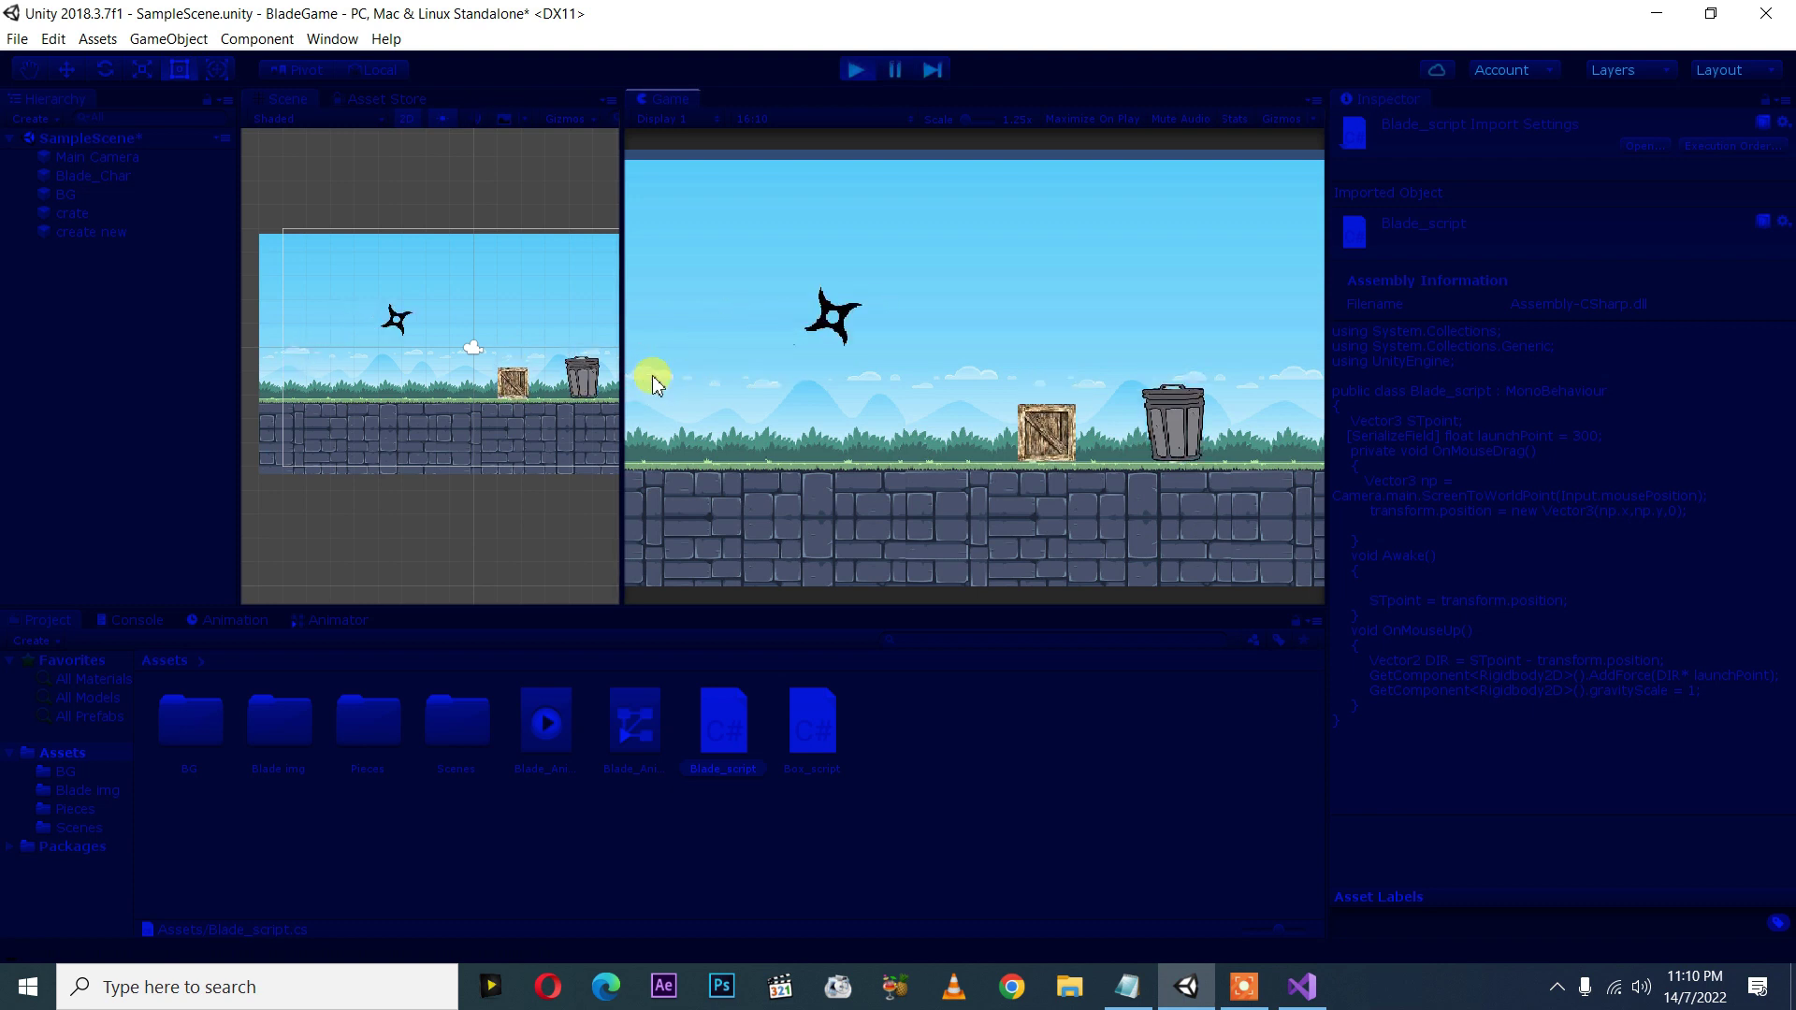
{"action": "left_click_drag", "start_coordinate": [1214, 435], "coordinate": [1128, 455]}
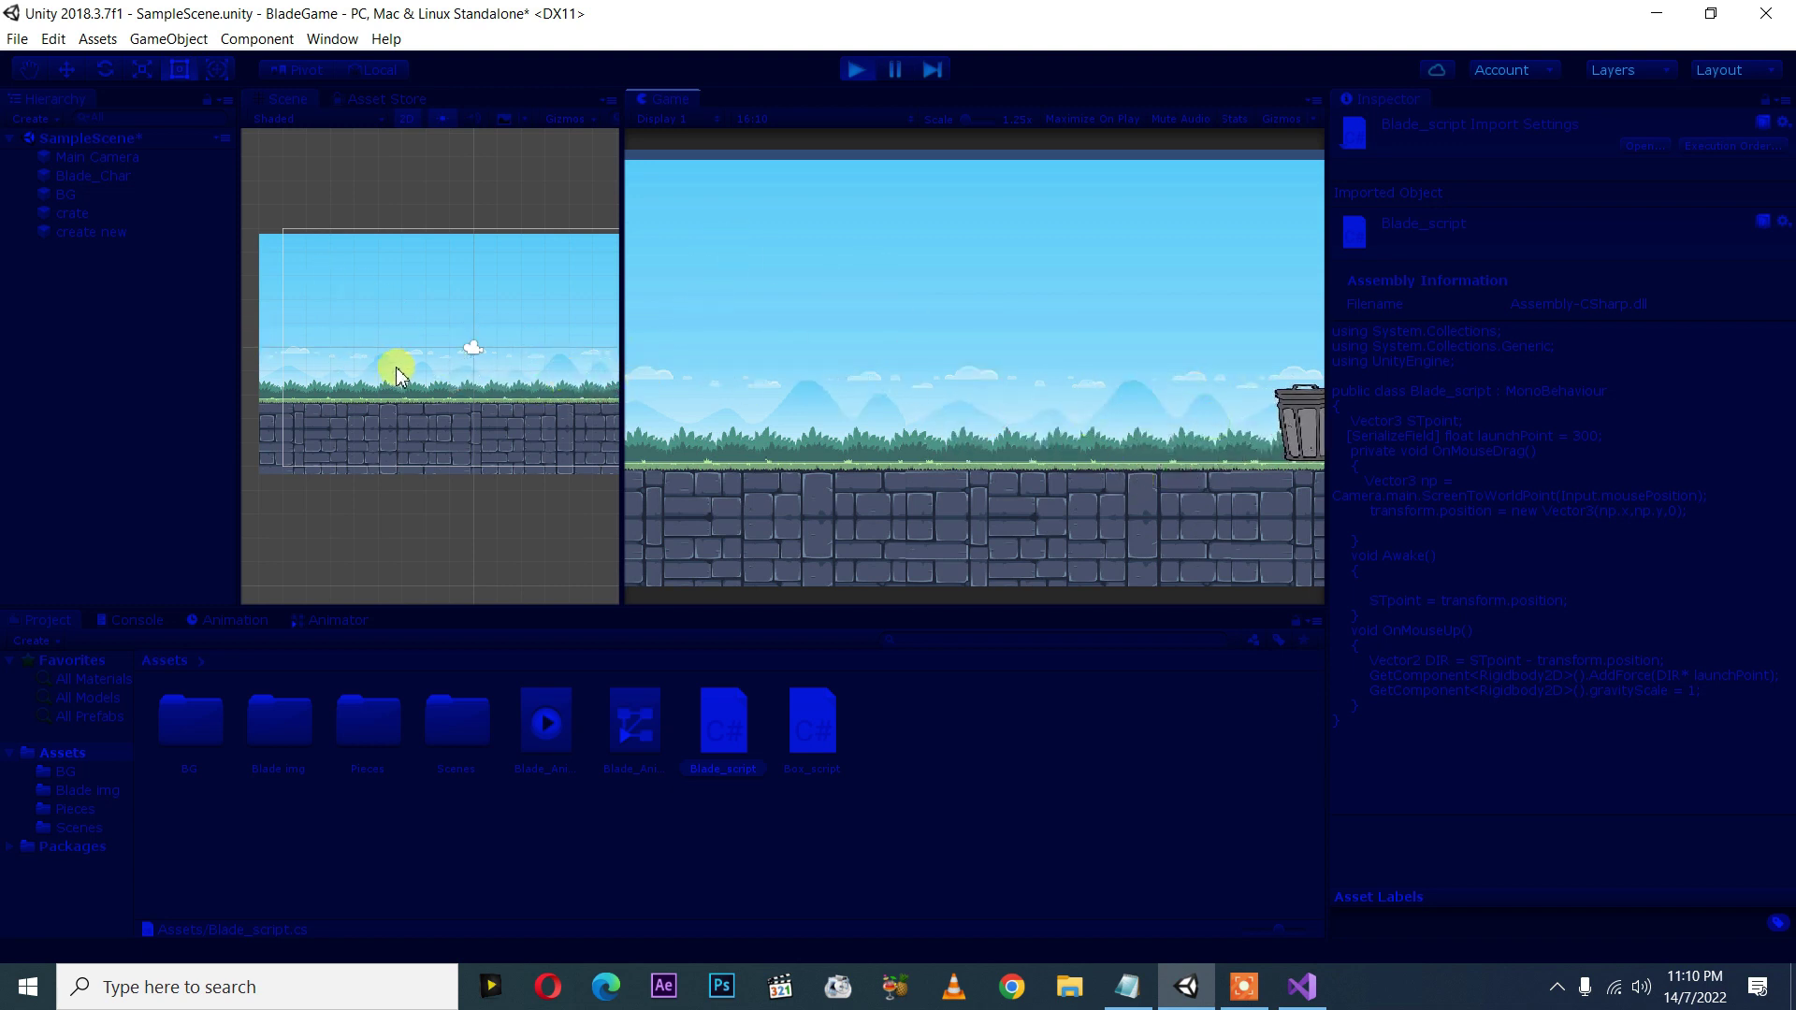
{"action": "middle_click_drag", "start_coordinate": [375, 364], "coordinate": [757, 105]}
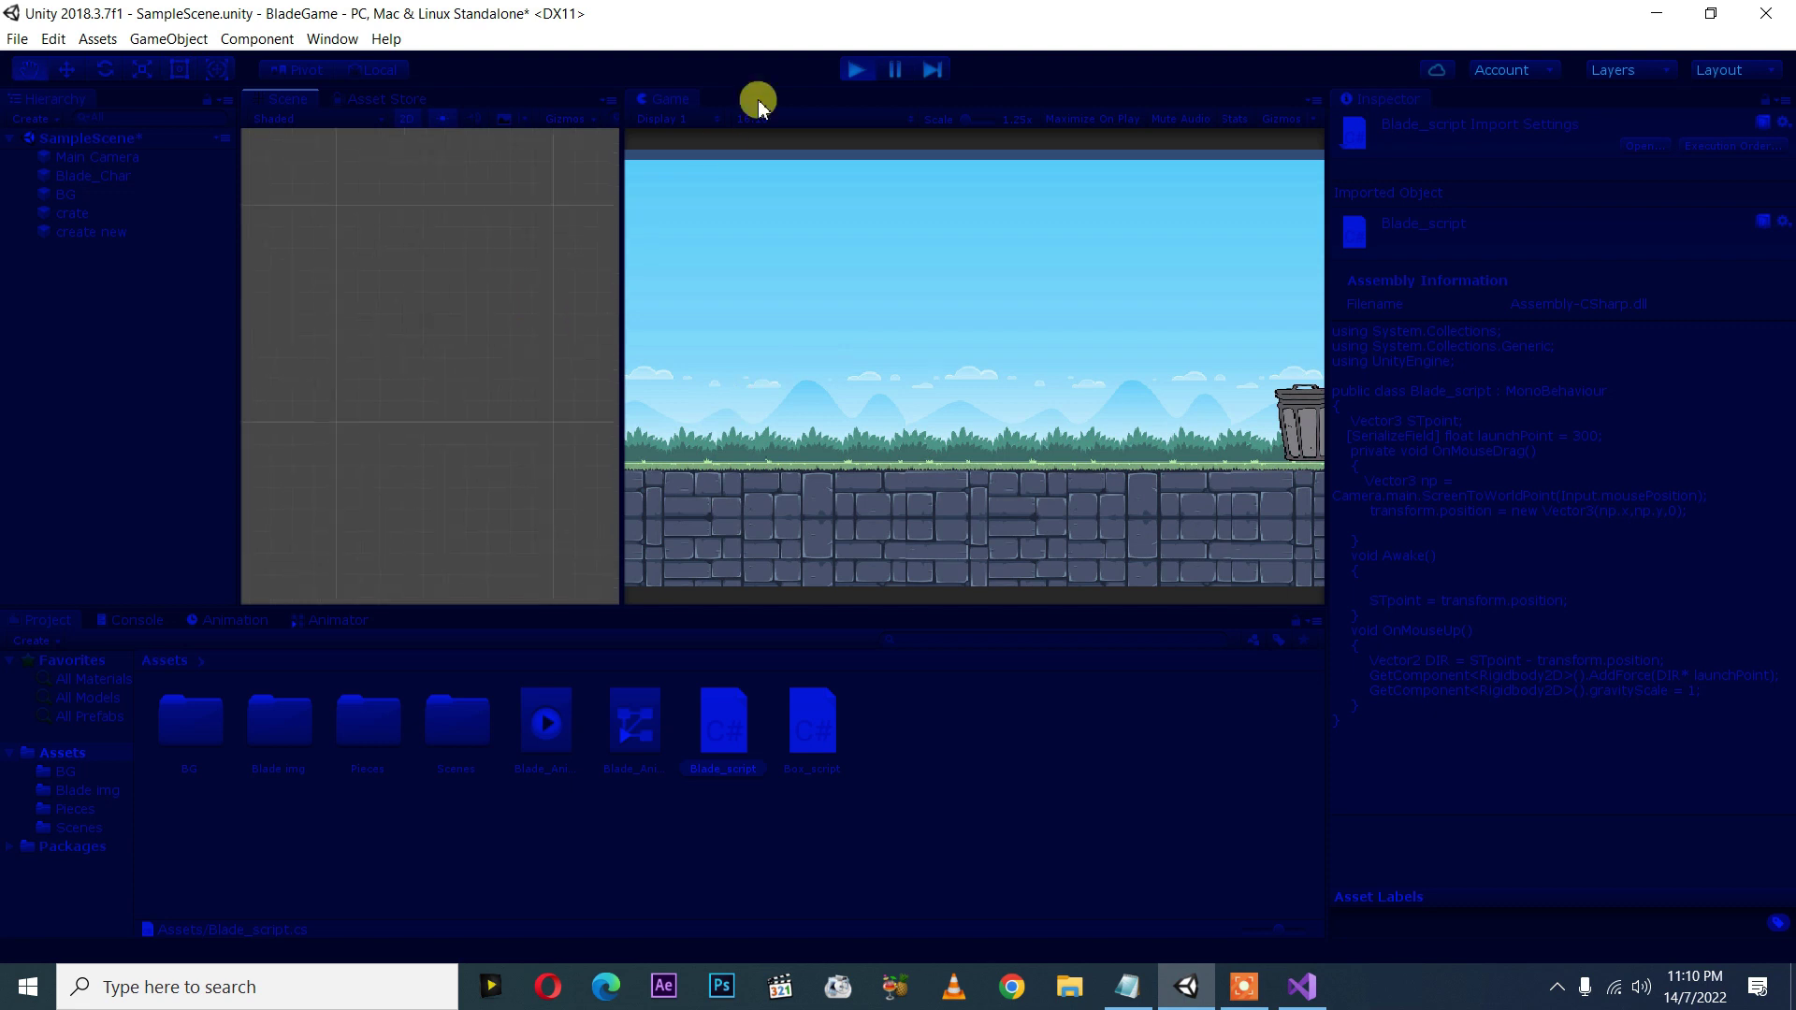
{"action": "middle_click_drag", "start_coordinate": [401, 340], "coordinate": [253, 378]}
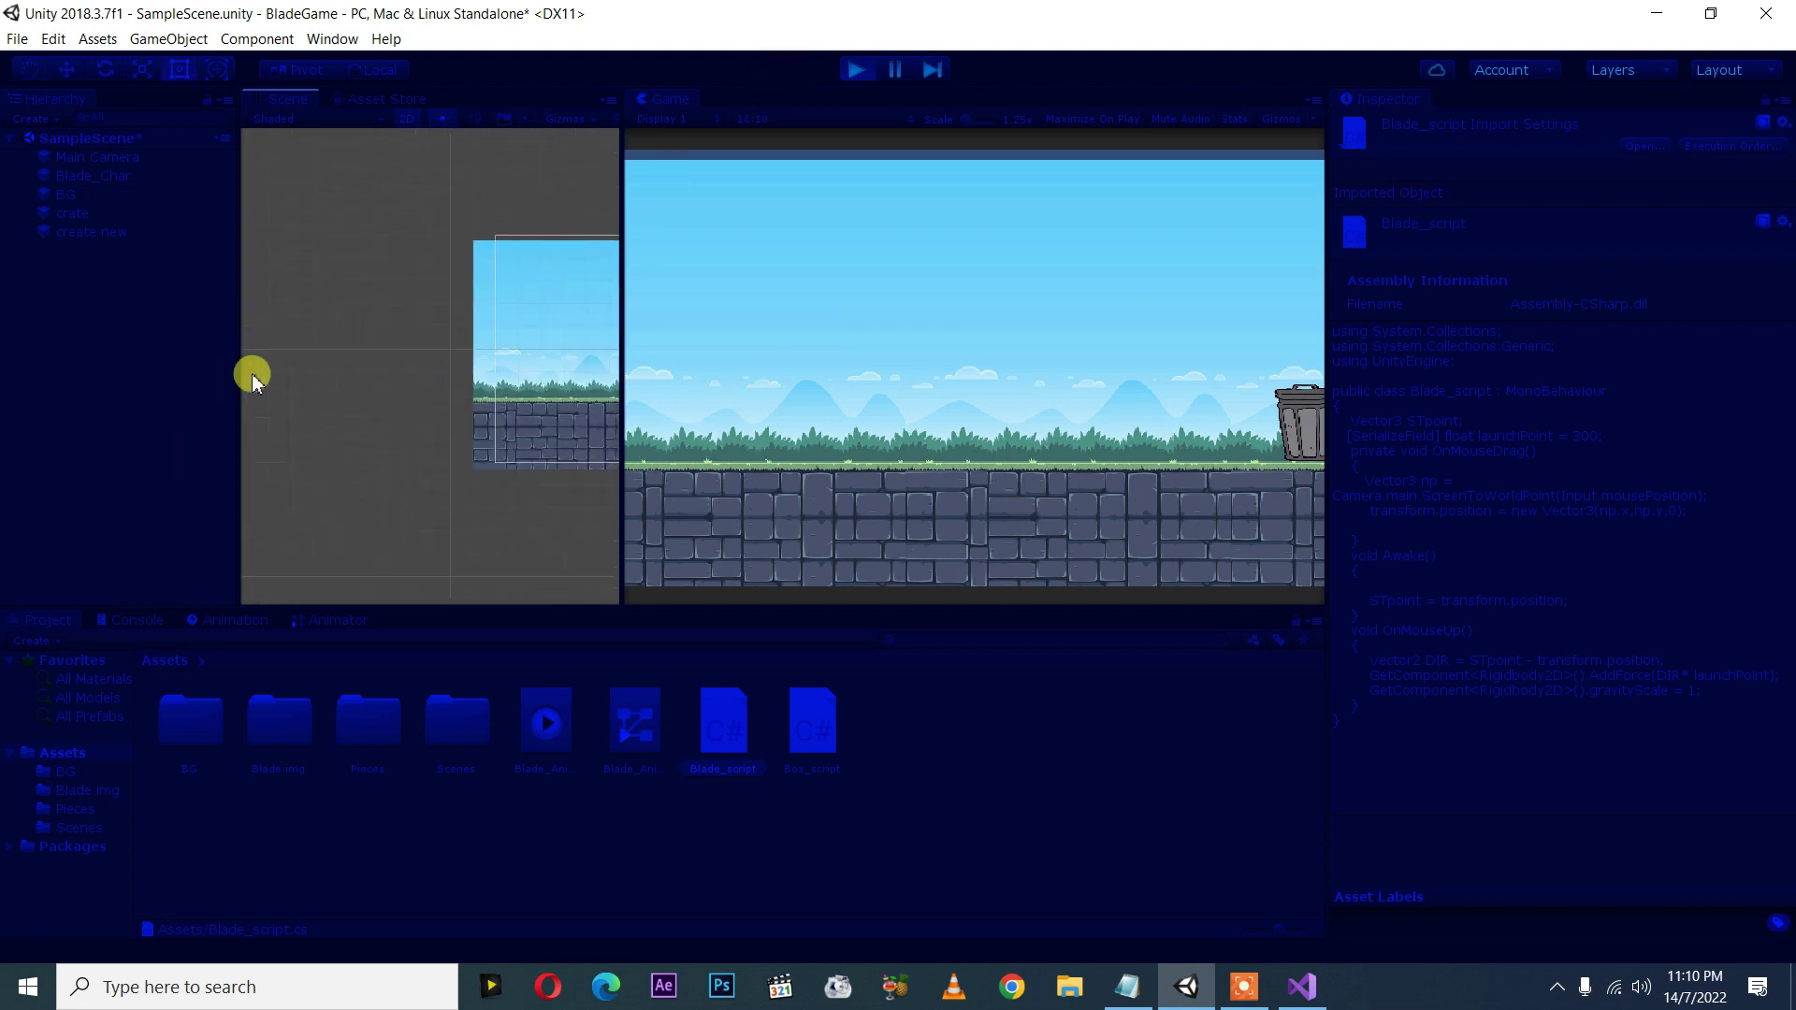
{"action": "middle_click_drag", "start_coordinate": [601, 381], "coordinate": [389, 372]}
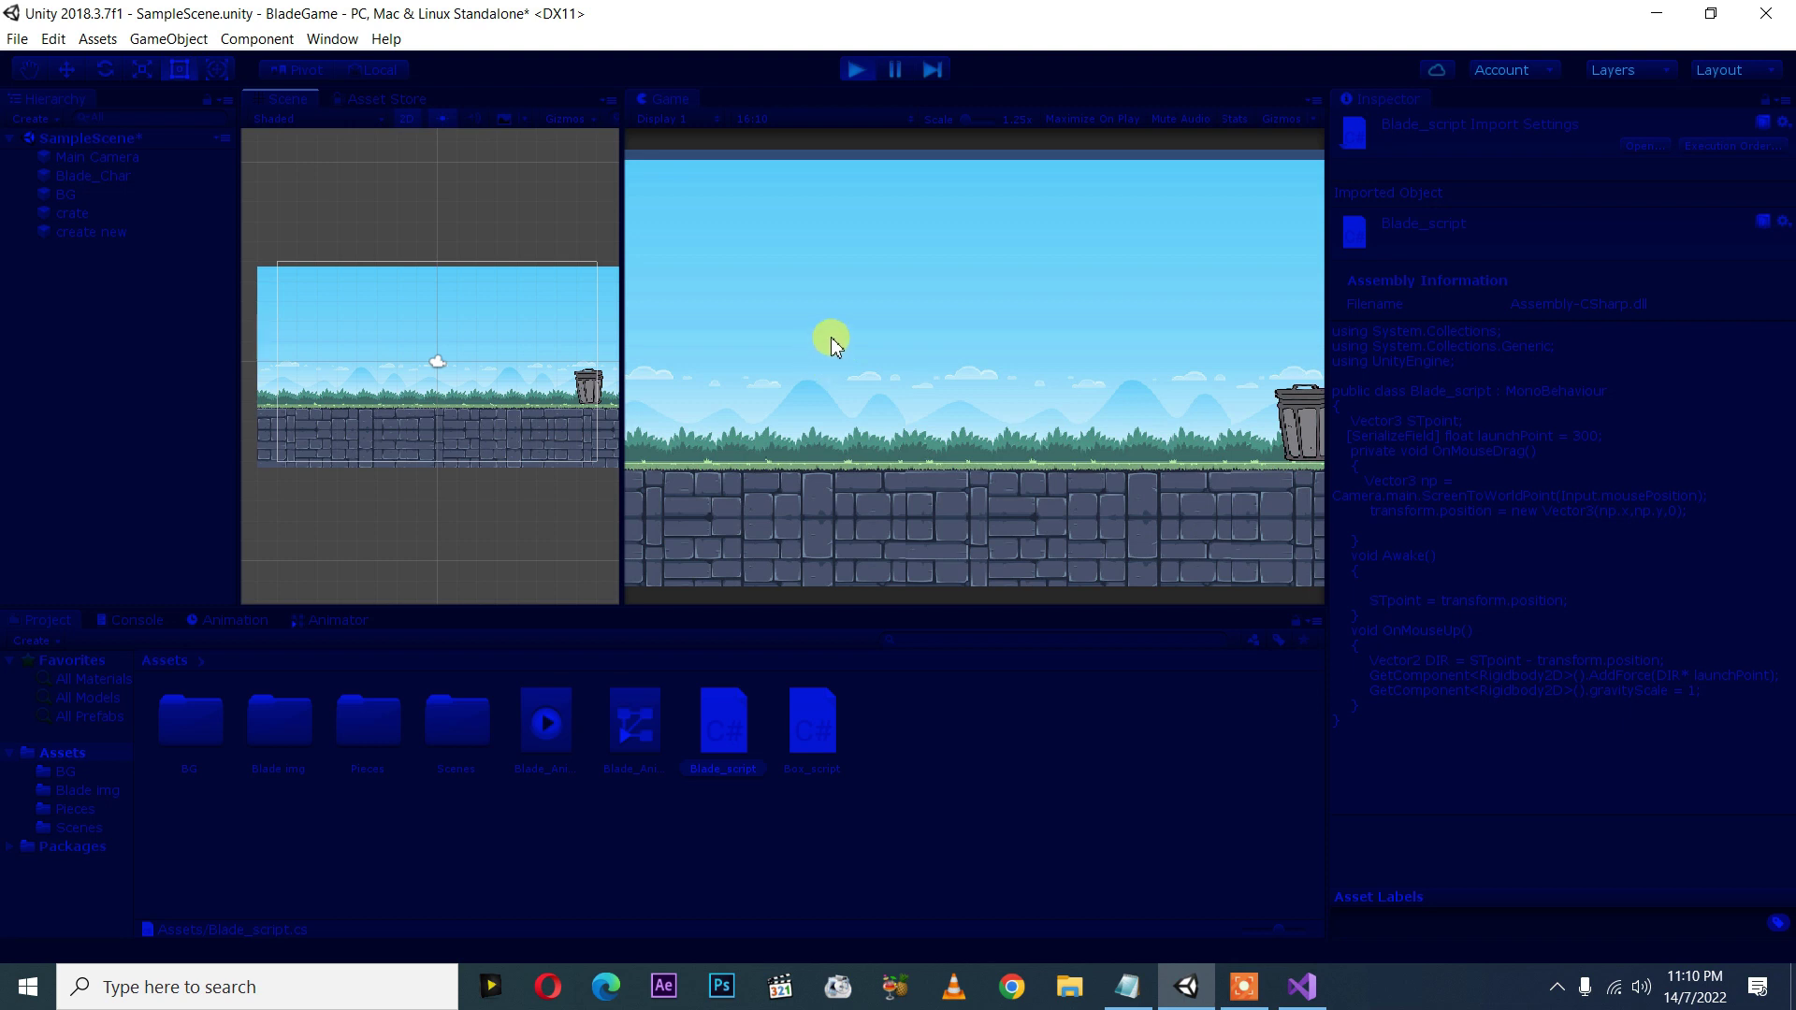
{"action": "left_click", "coordinate": [857, 71]}
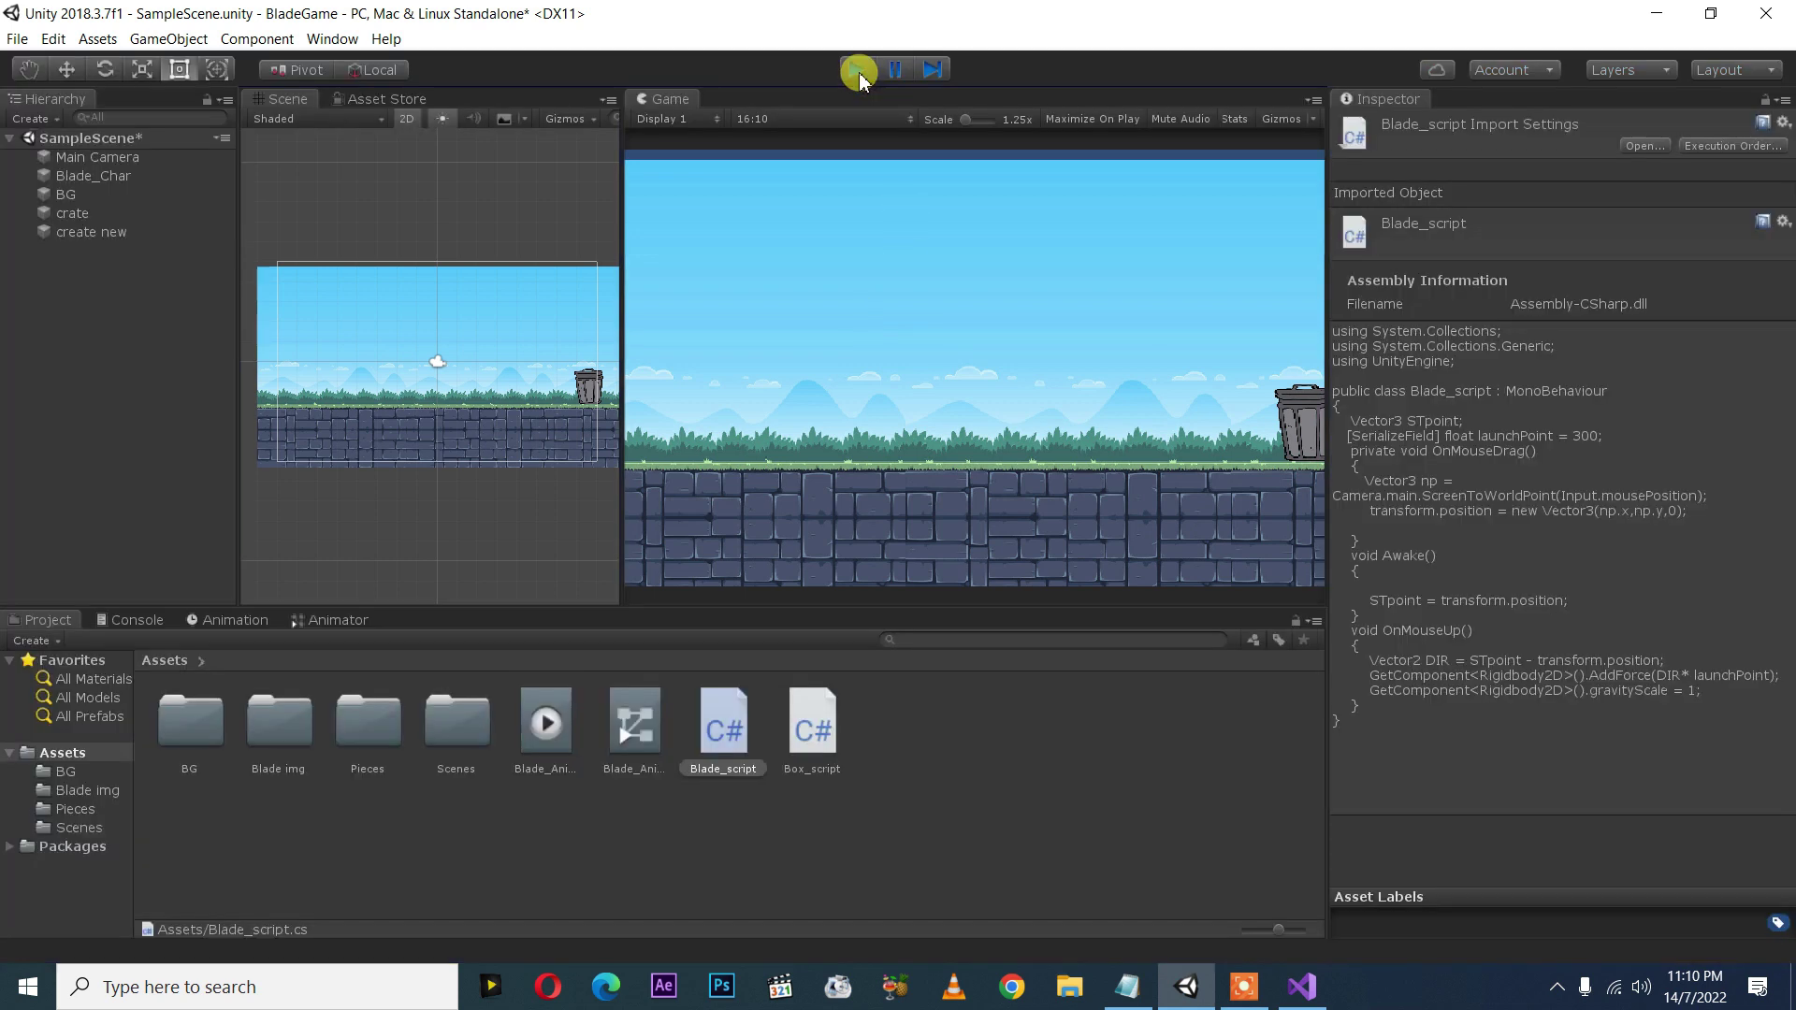